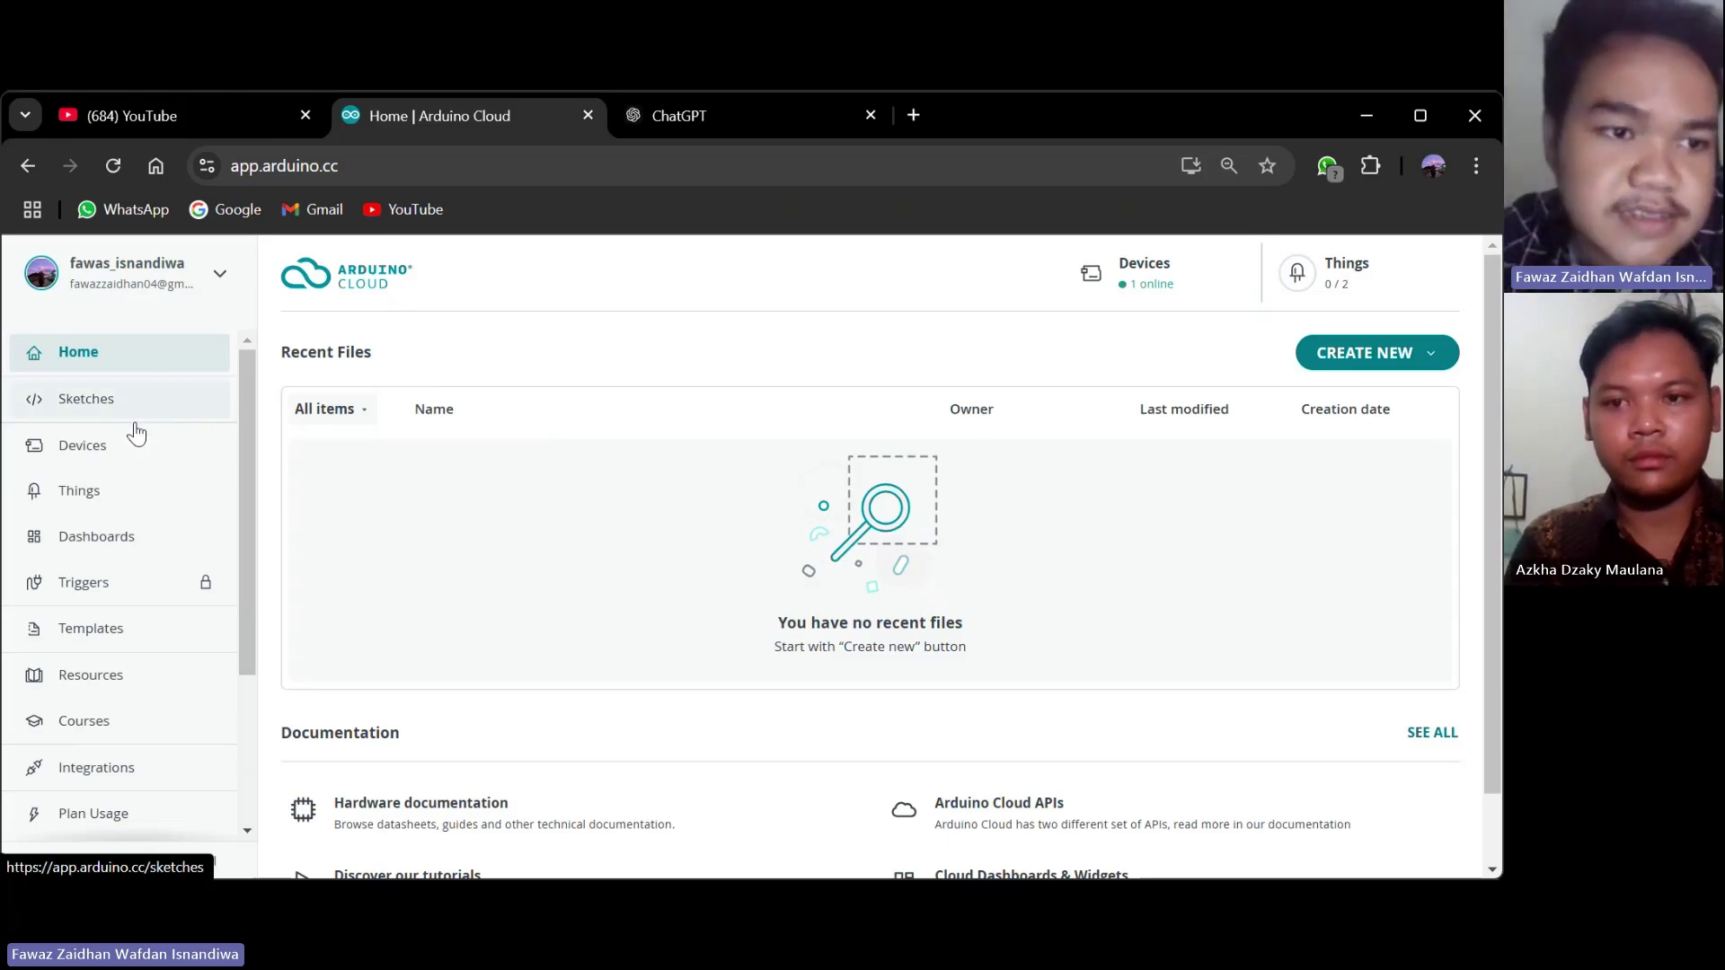
# Create a new Thing and add a cloud variable named led1 of type Light to it.
pyautogui.click(147, 498)
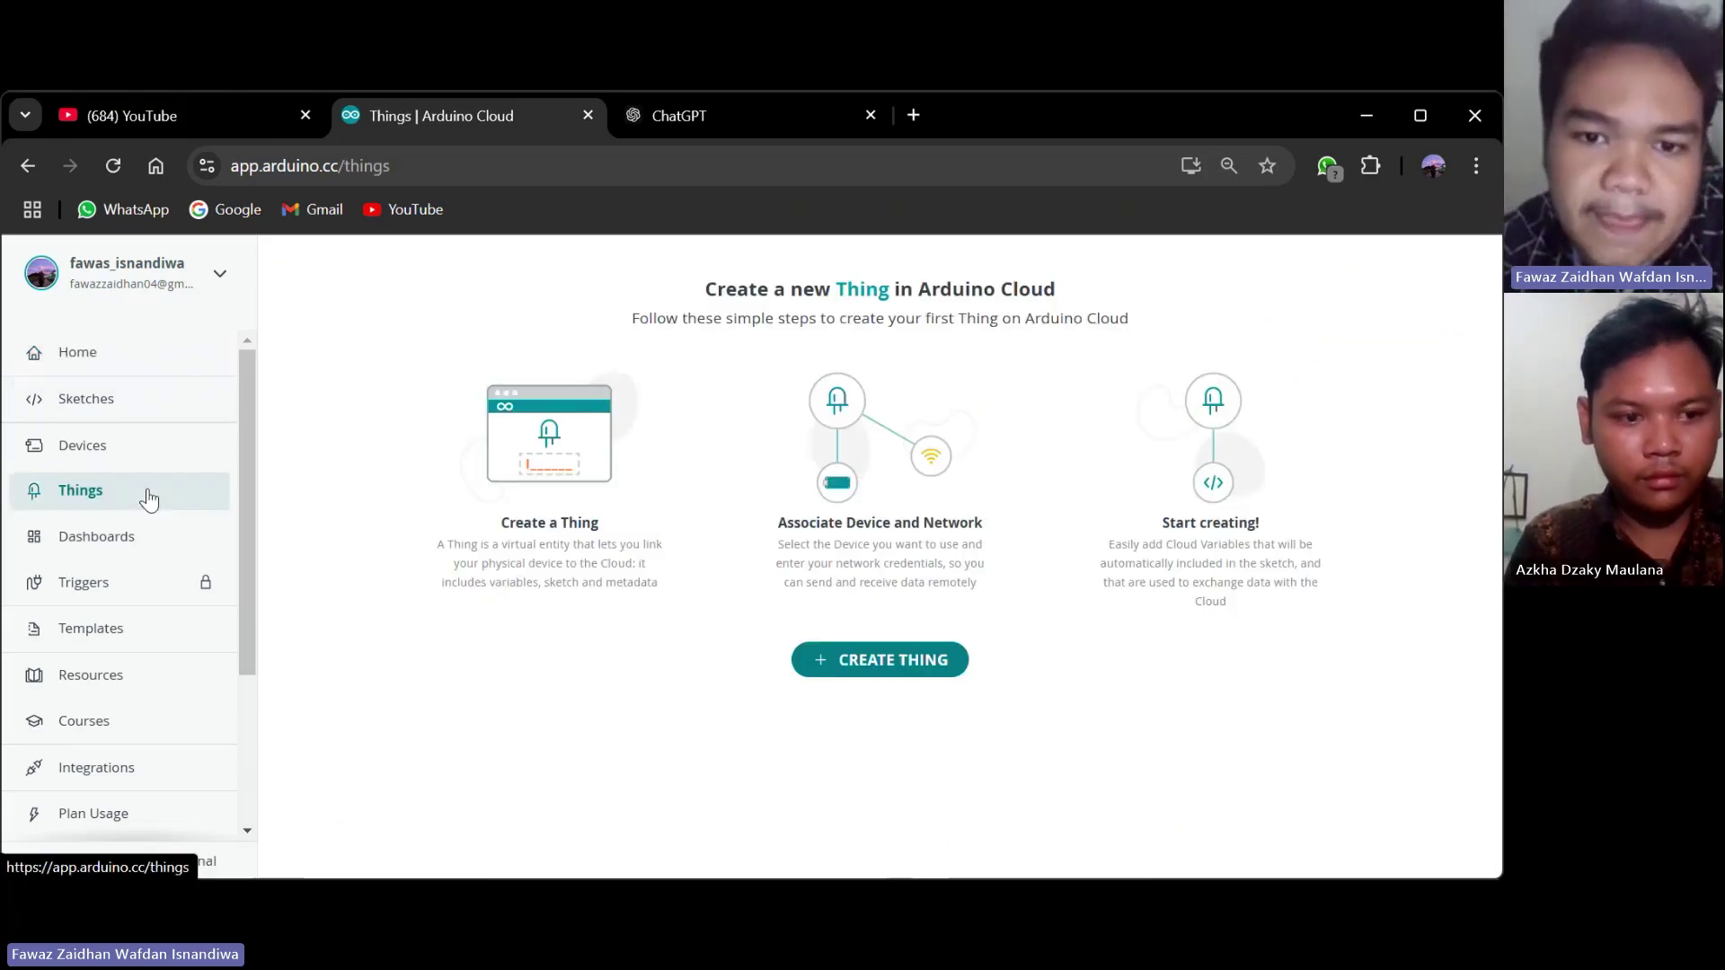
pyautogui.click(923, 673)
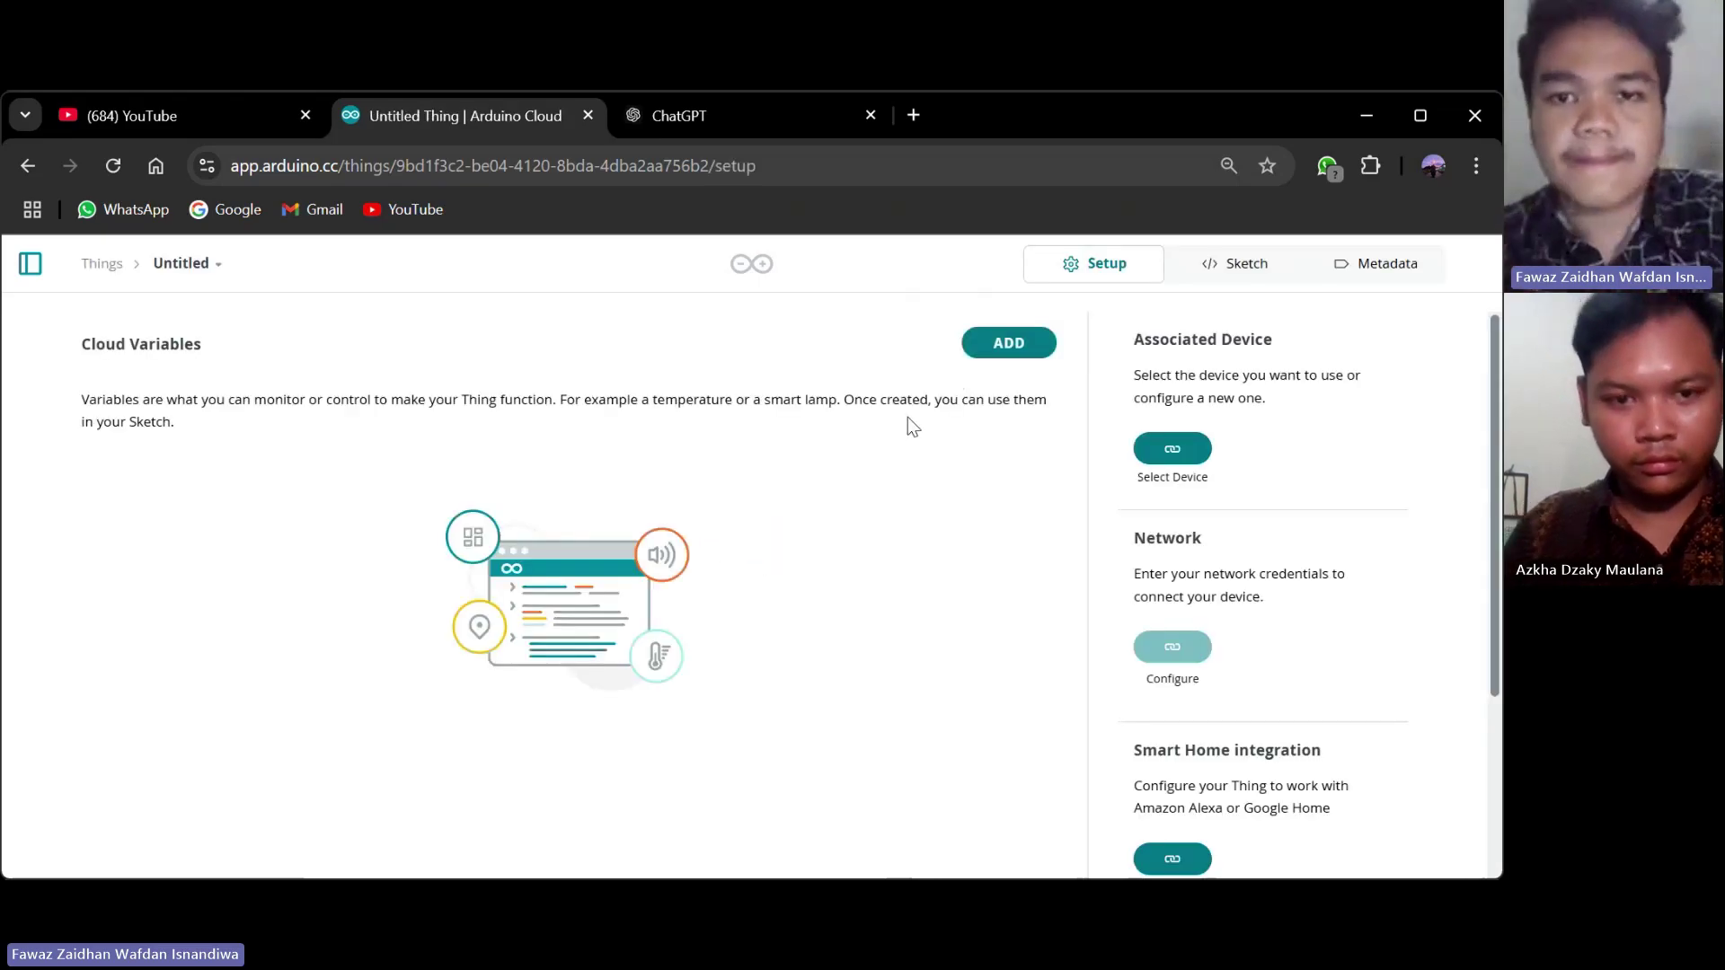
pyautogui.click(1030, 349)
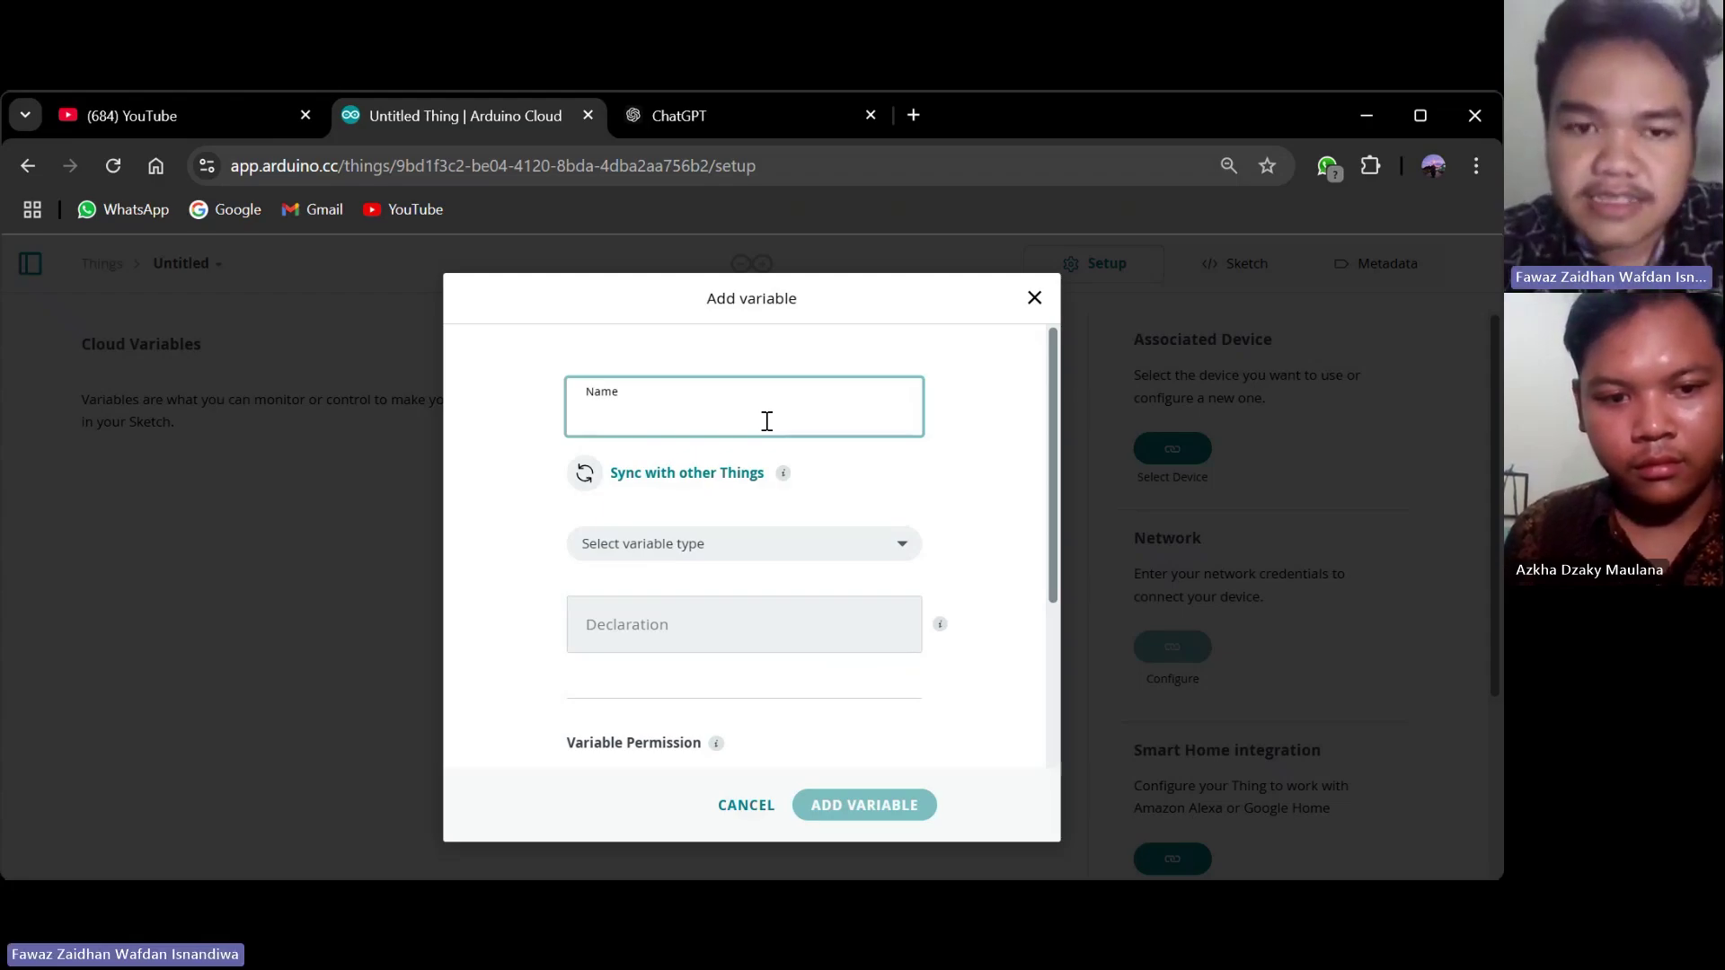
pyautogui.write('led1')
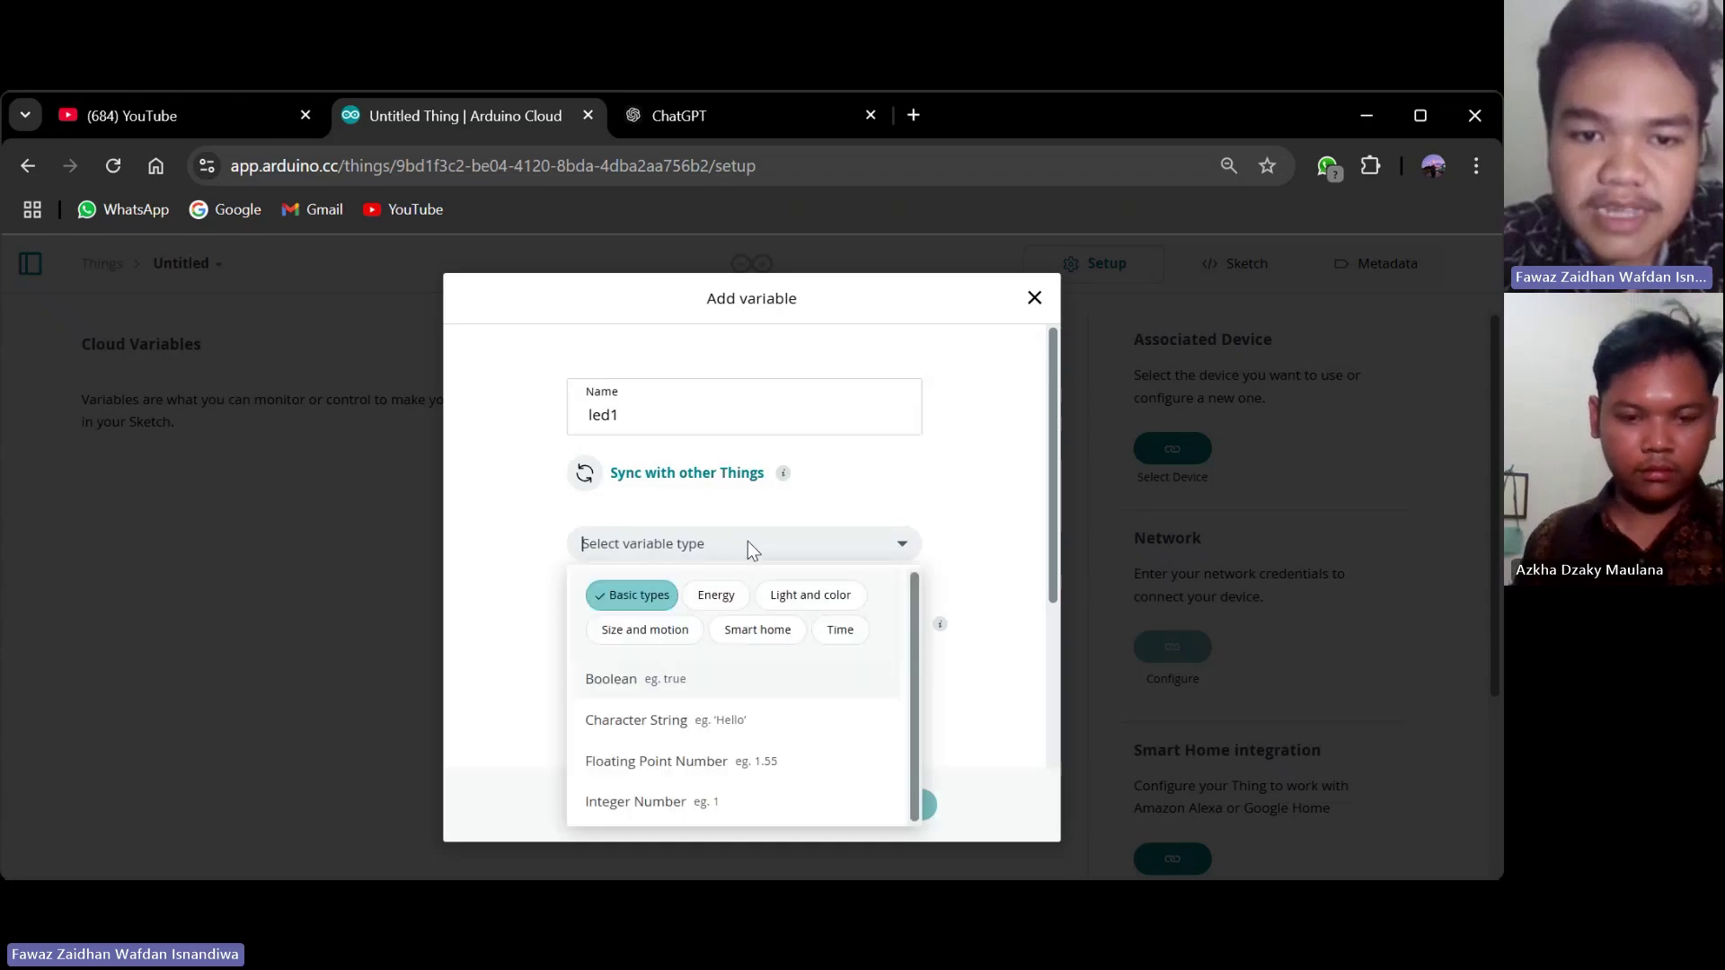
pyautogui.click(747, 543)
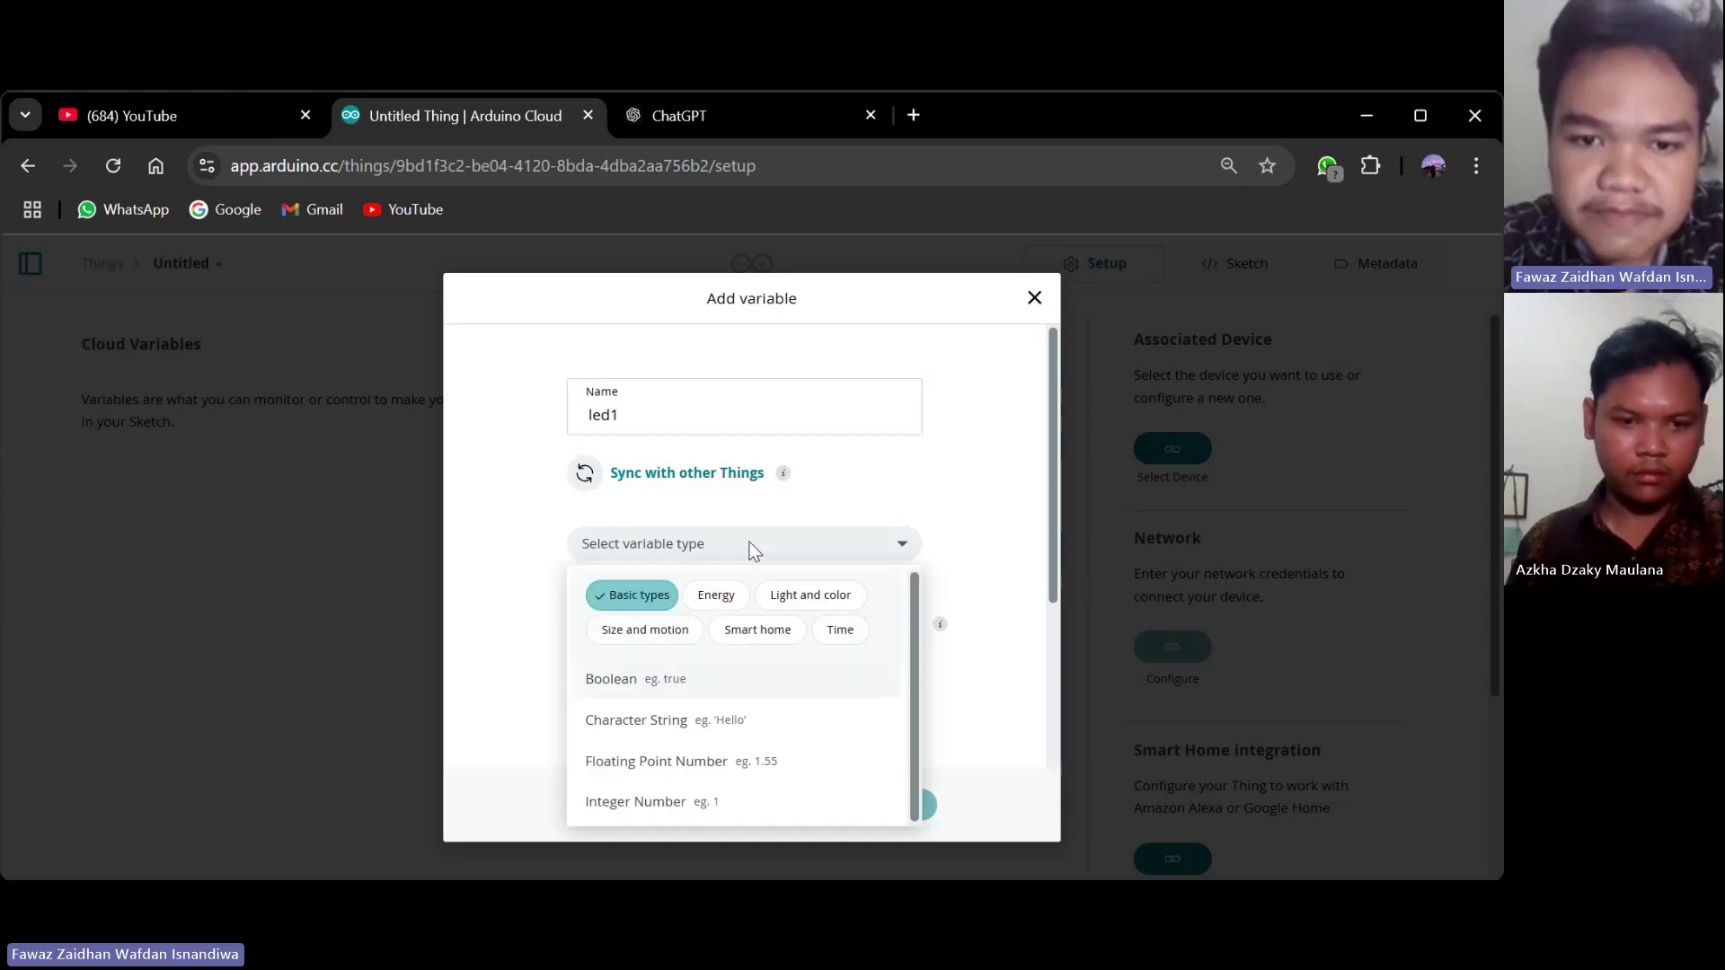
pyautogui.click(784, 611)
pyautogui.scroll(-3, 629, 719)
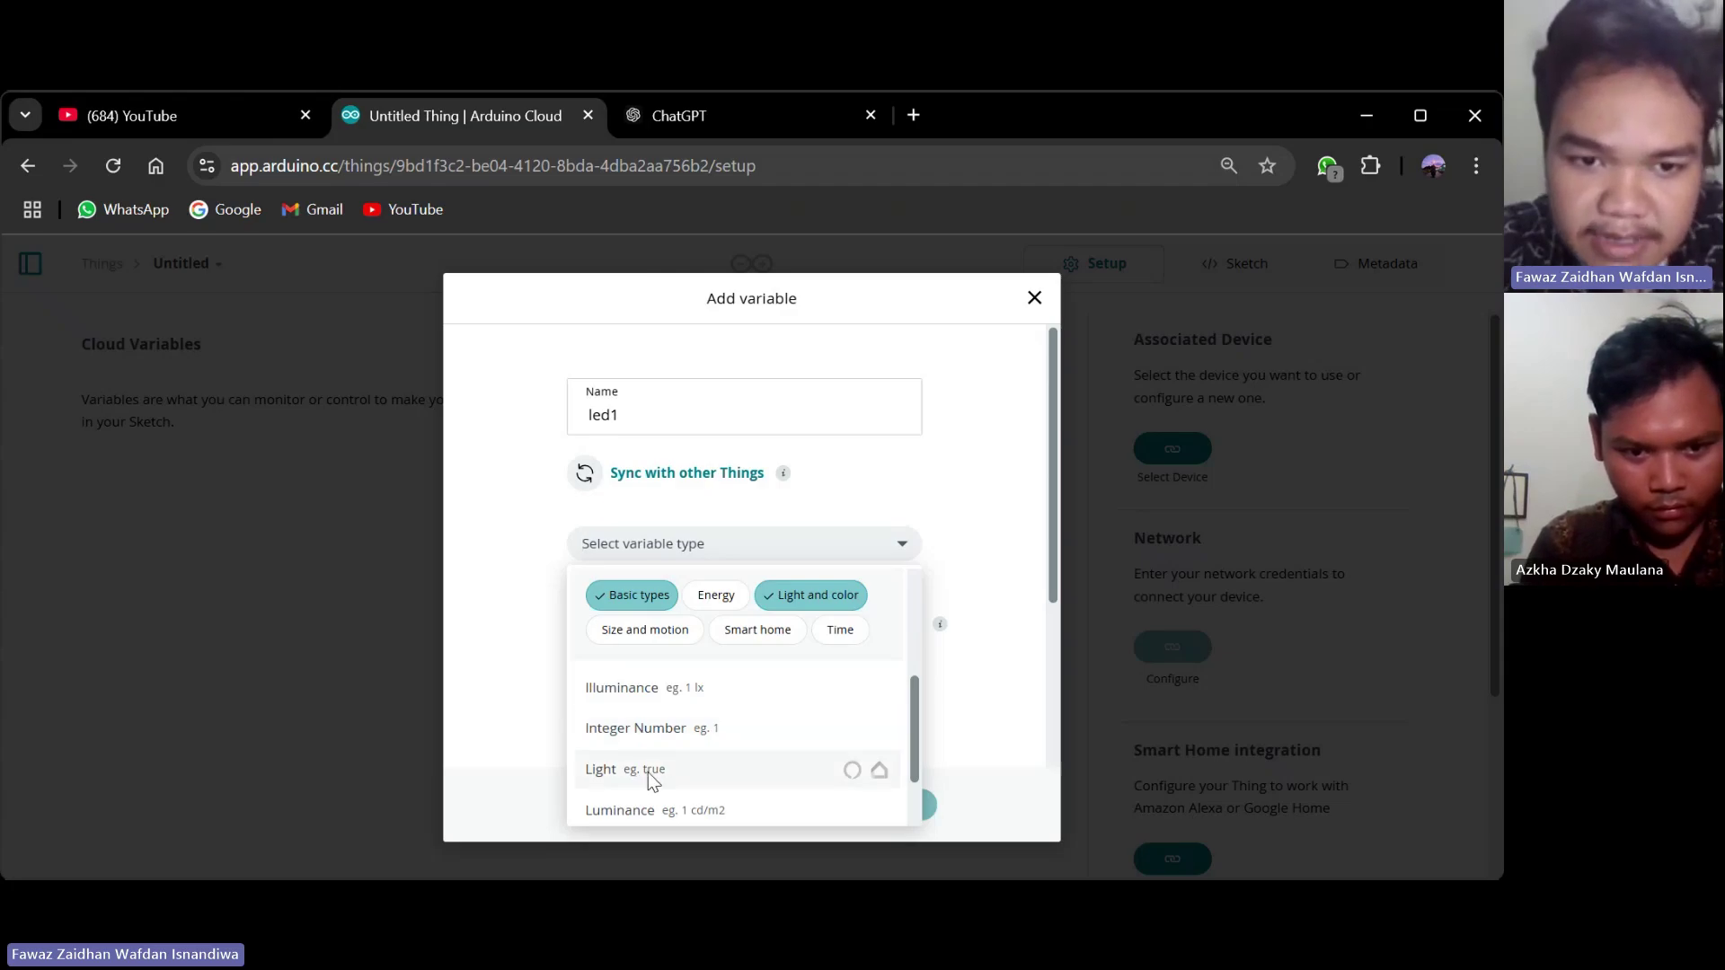
pyautogui.click(649, 773)
pyautogui.scroll(-1, 692, 626)
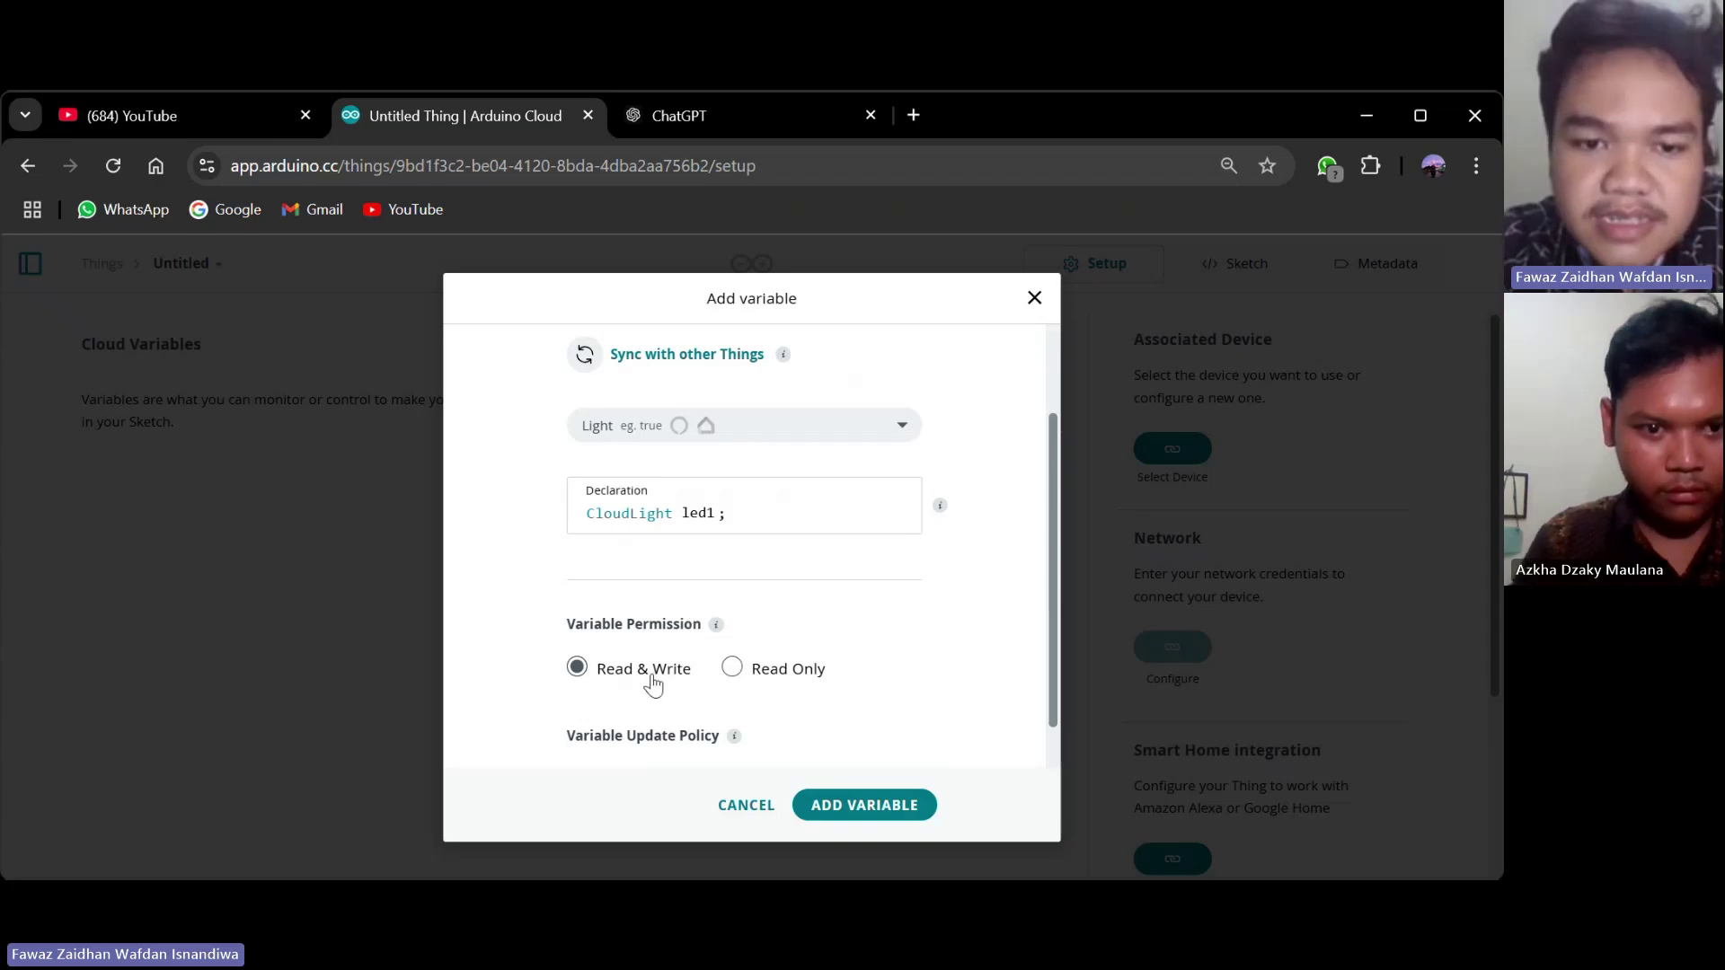
pyautogui.scroll(-1, 647, 693)
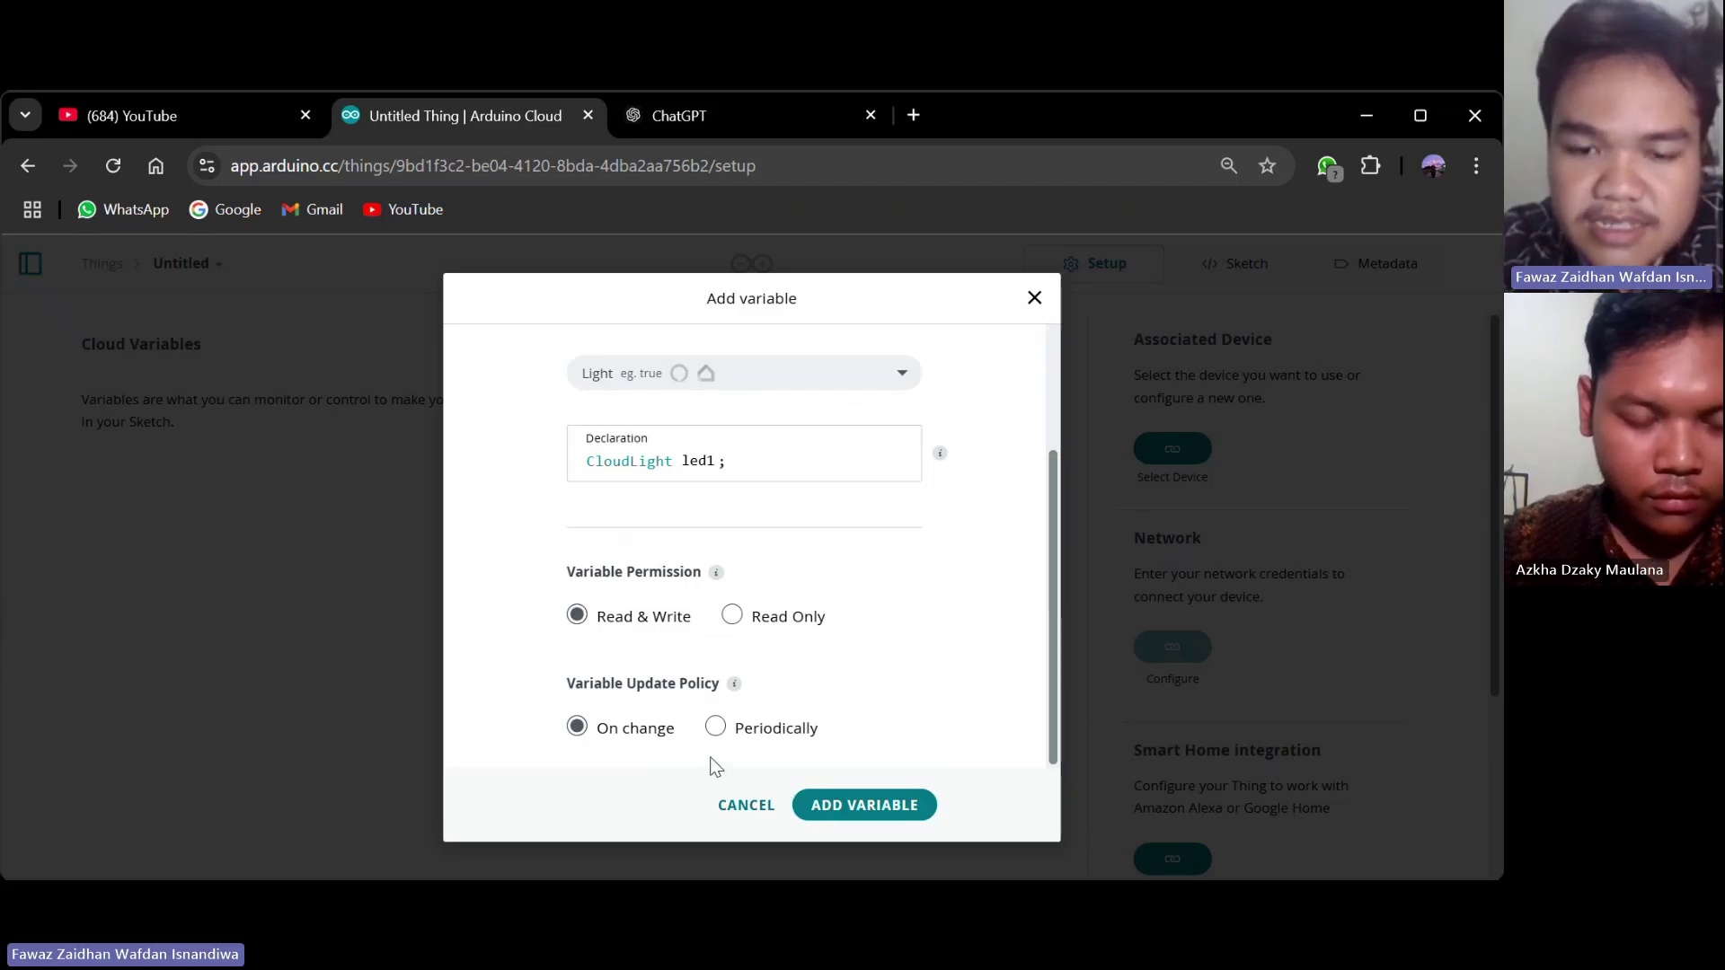
pyautogui.click(858, 814)
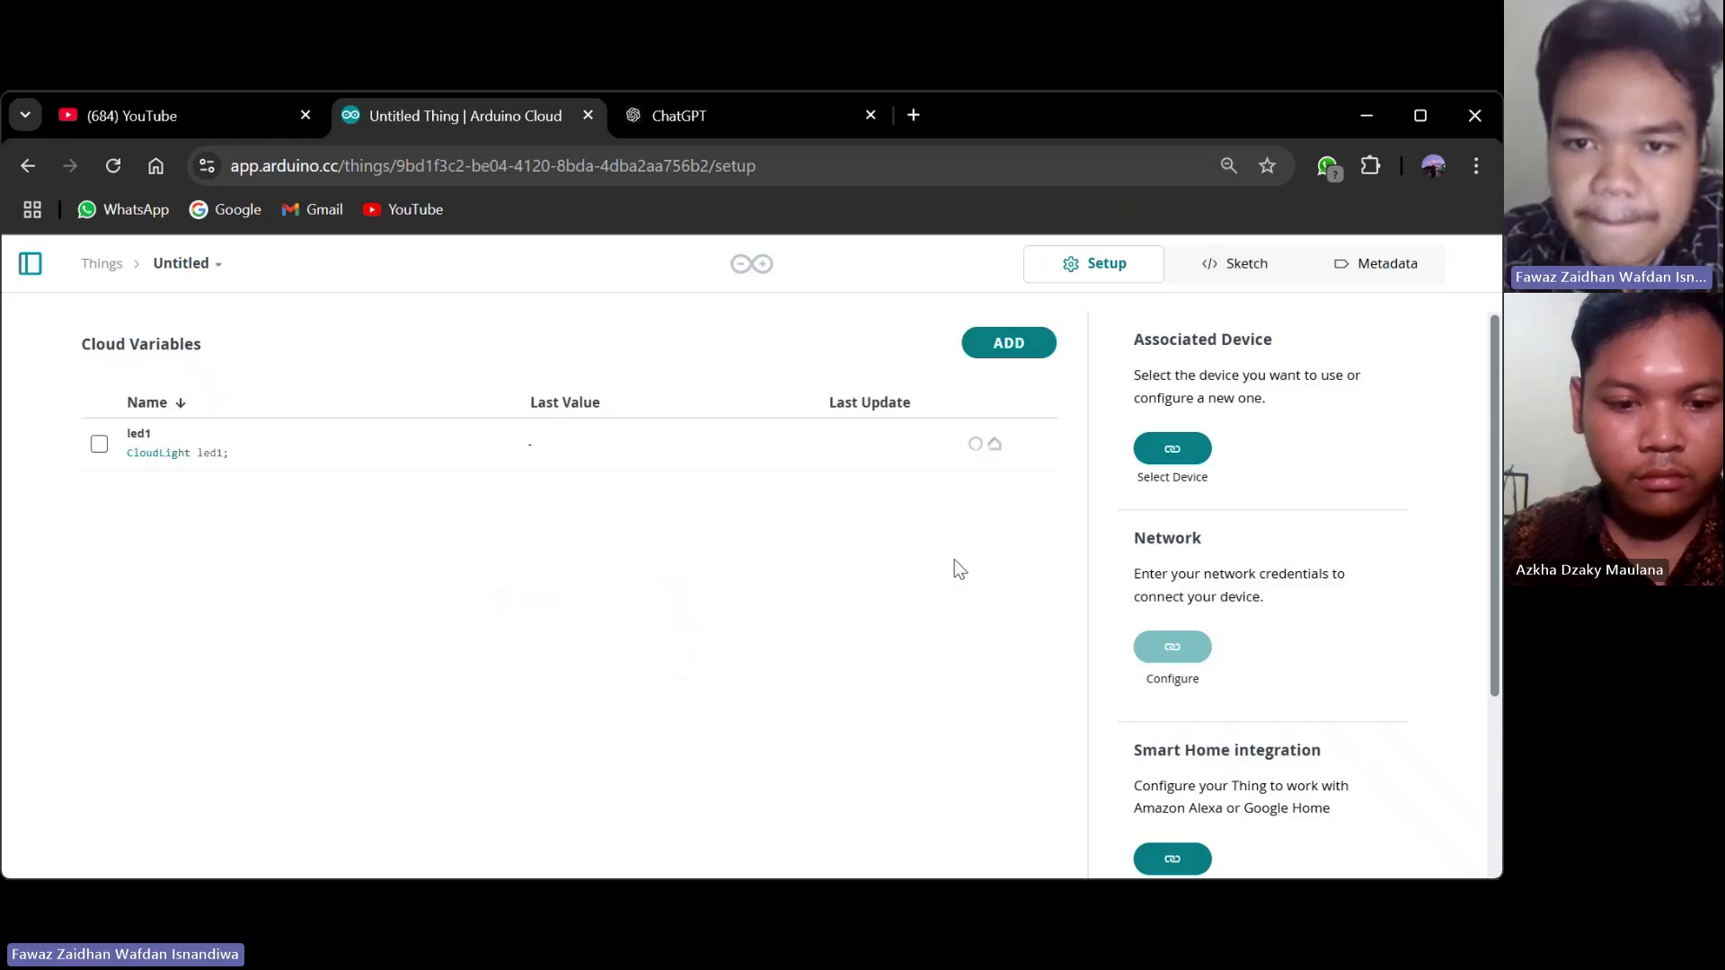
# Add a second cloud variable named MotorServo of type Integer Number to the Thing.
pyautogui.click(1001, 355)
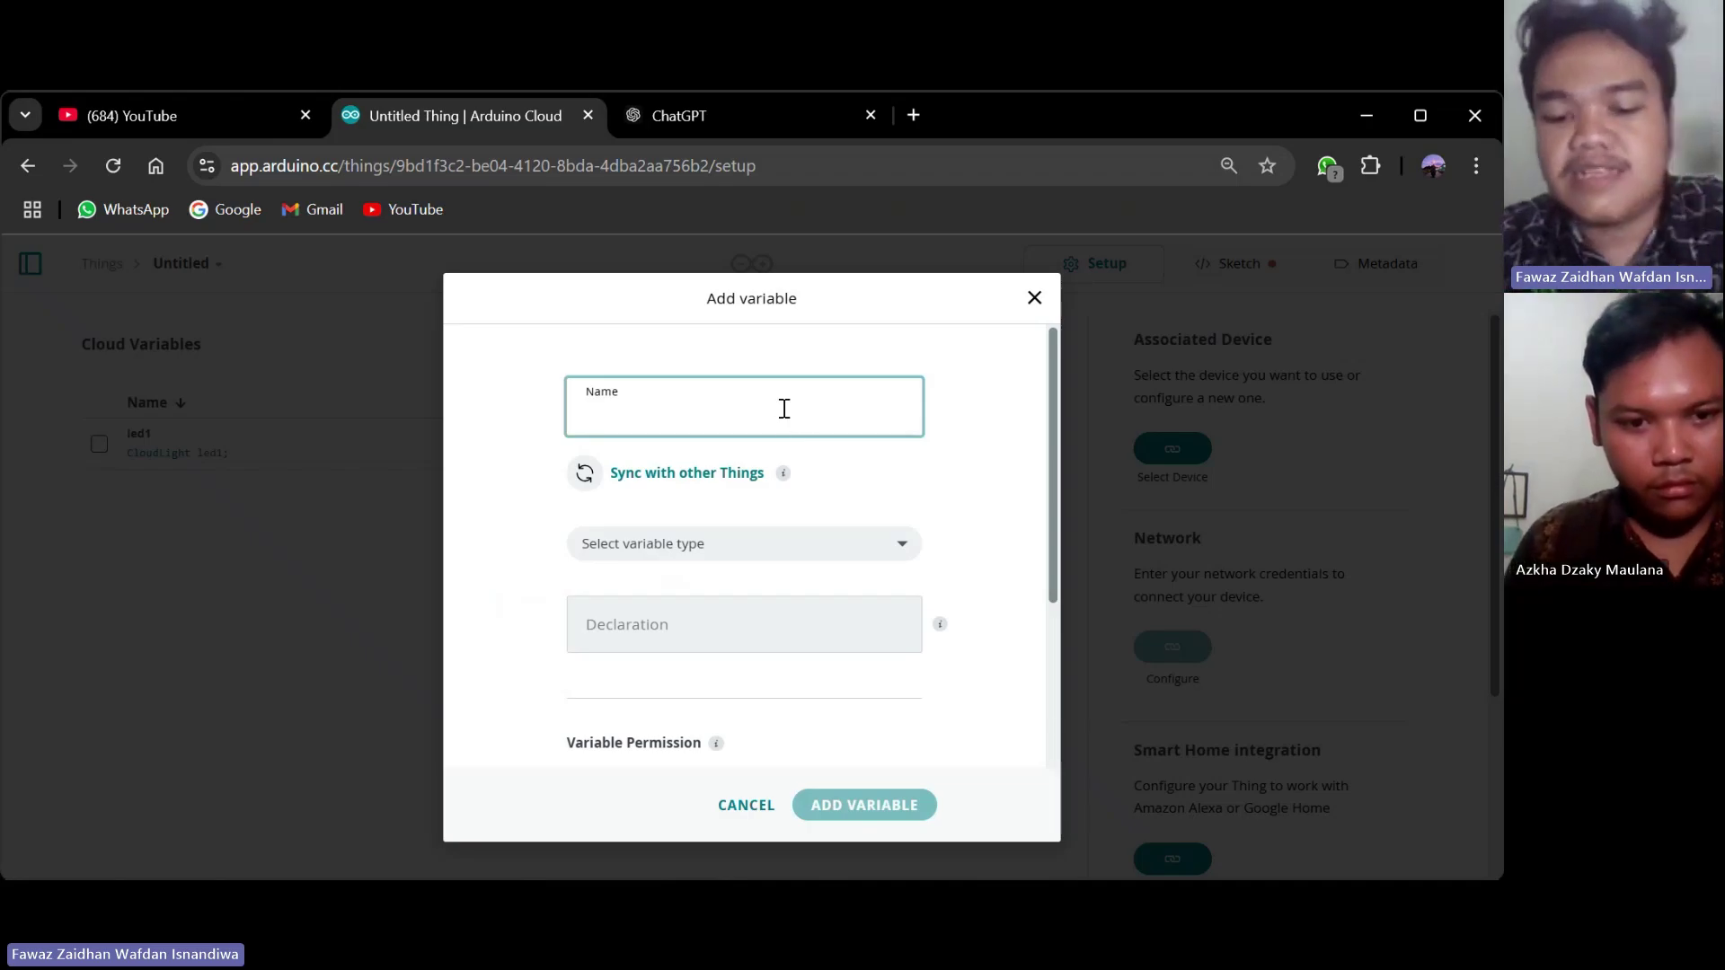
pyautogui.write('Motor')
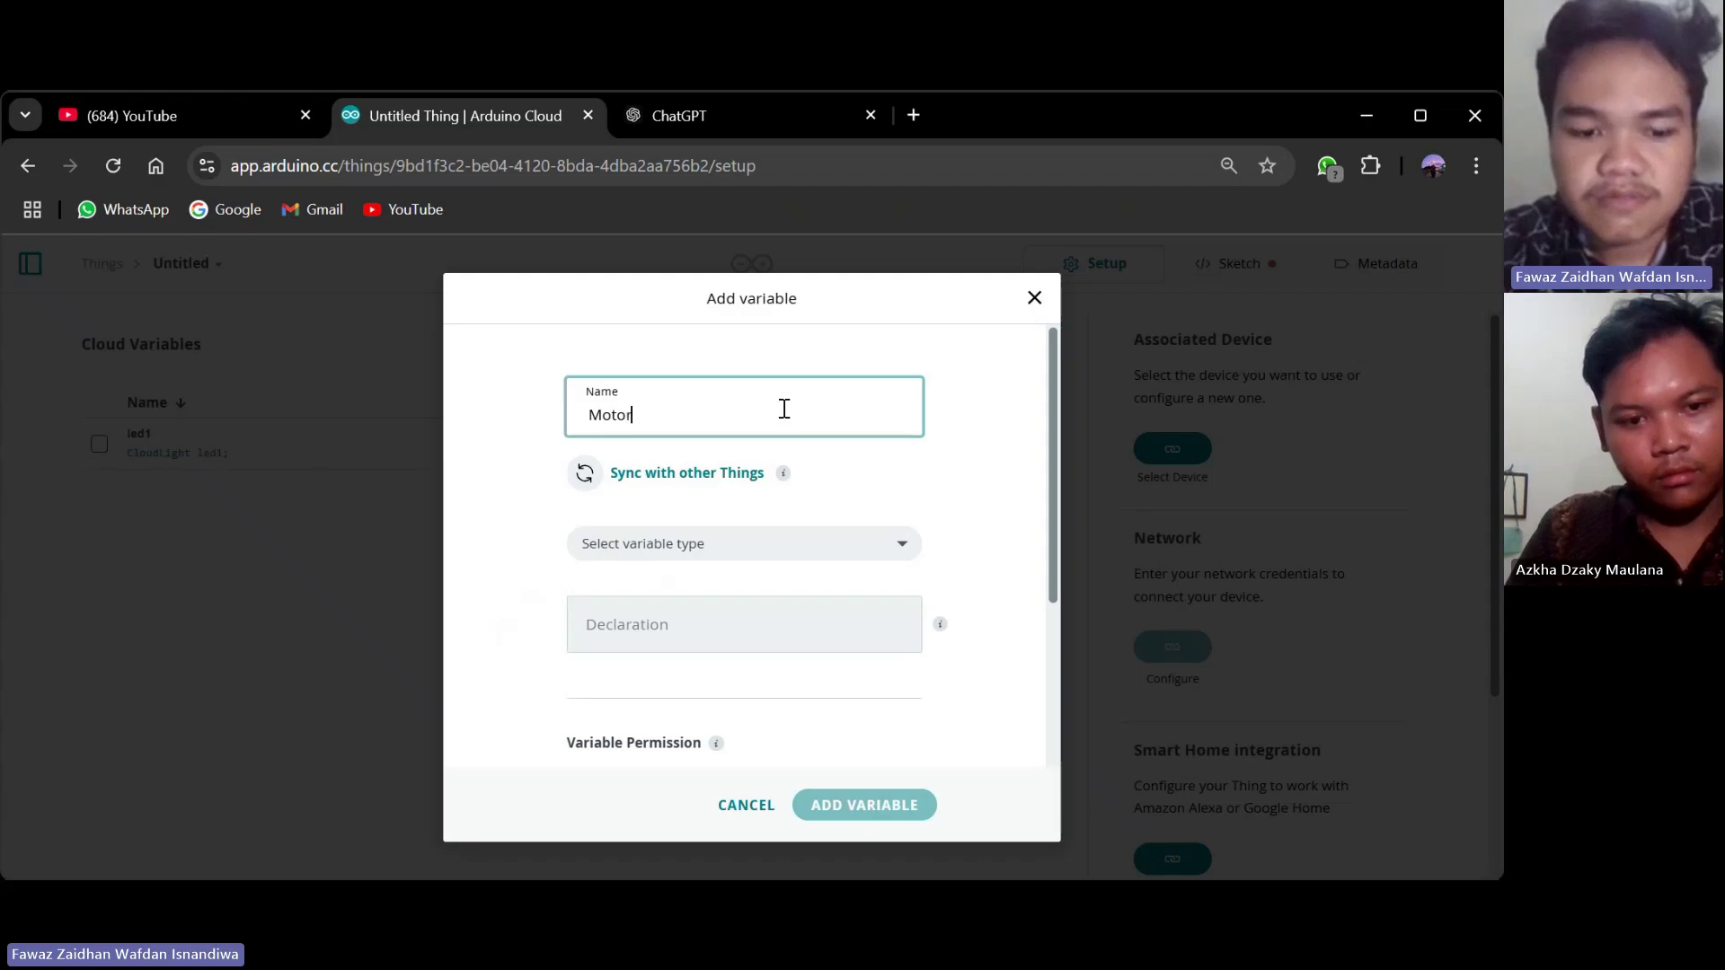
pyautogui.write('Servo')
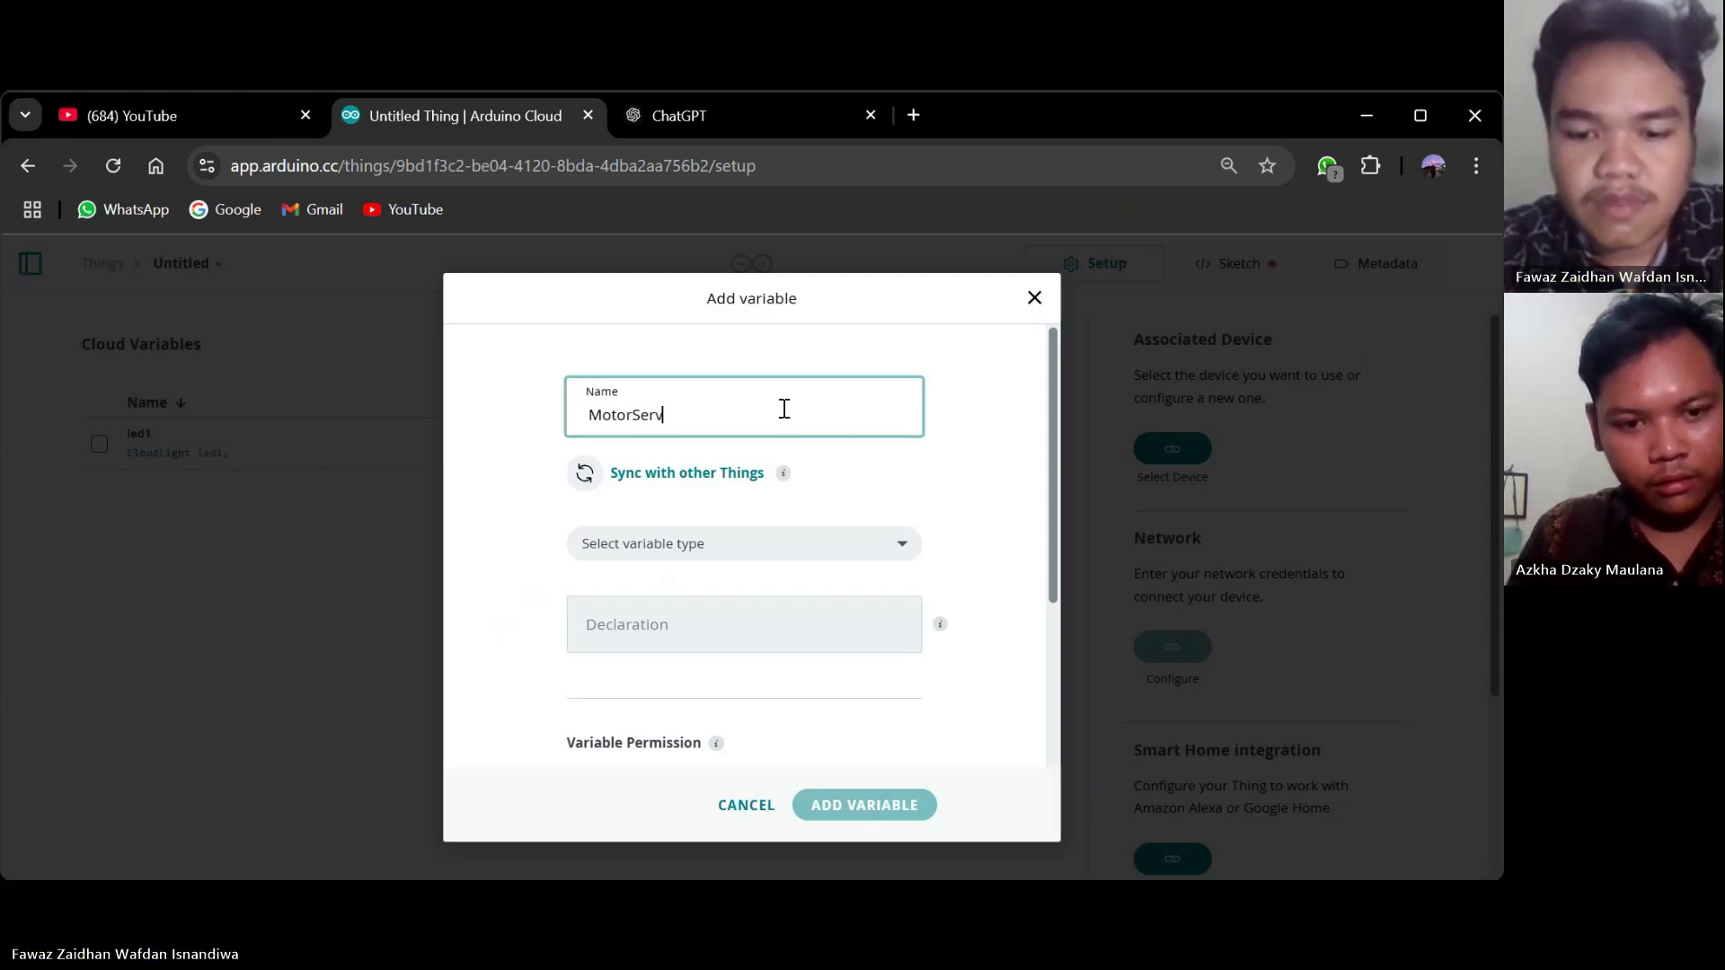
pyautogui.click(753, 548)
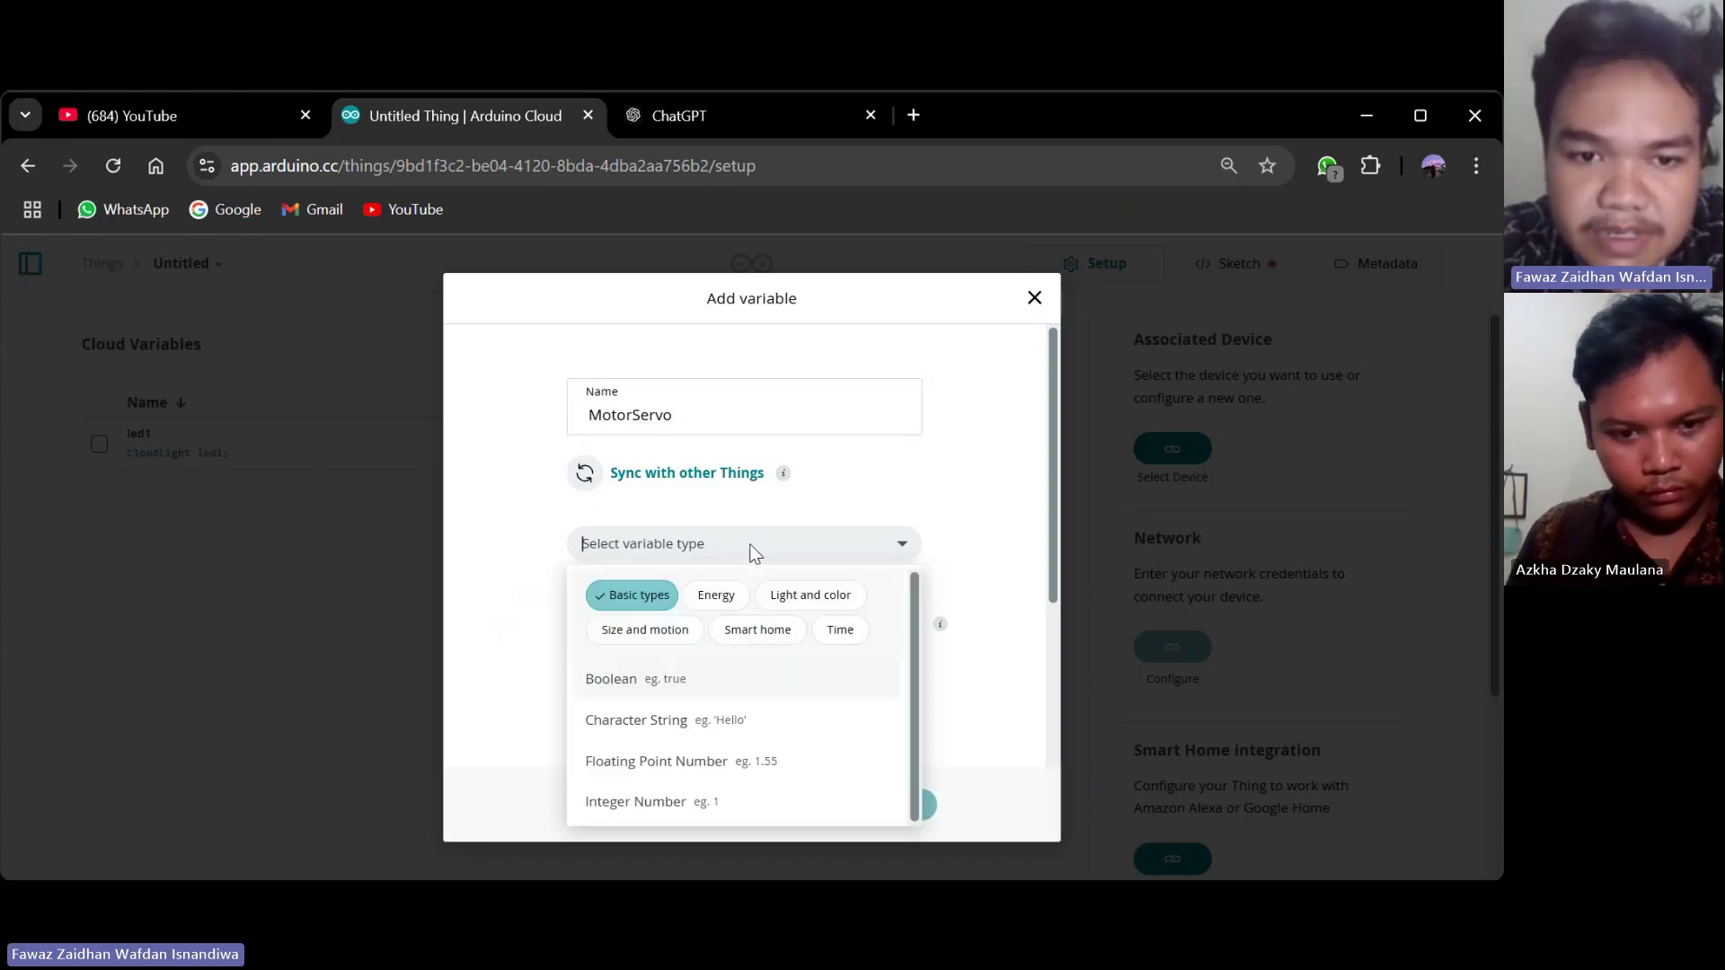
pyautogui.click(651, 813)
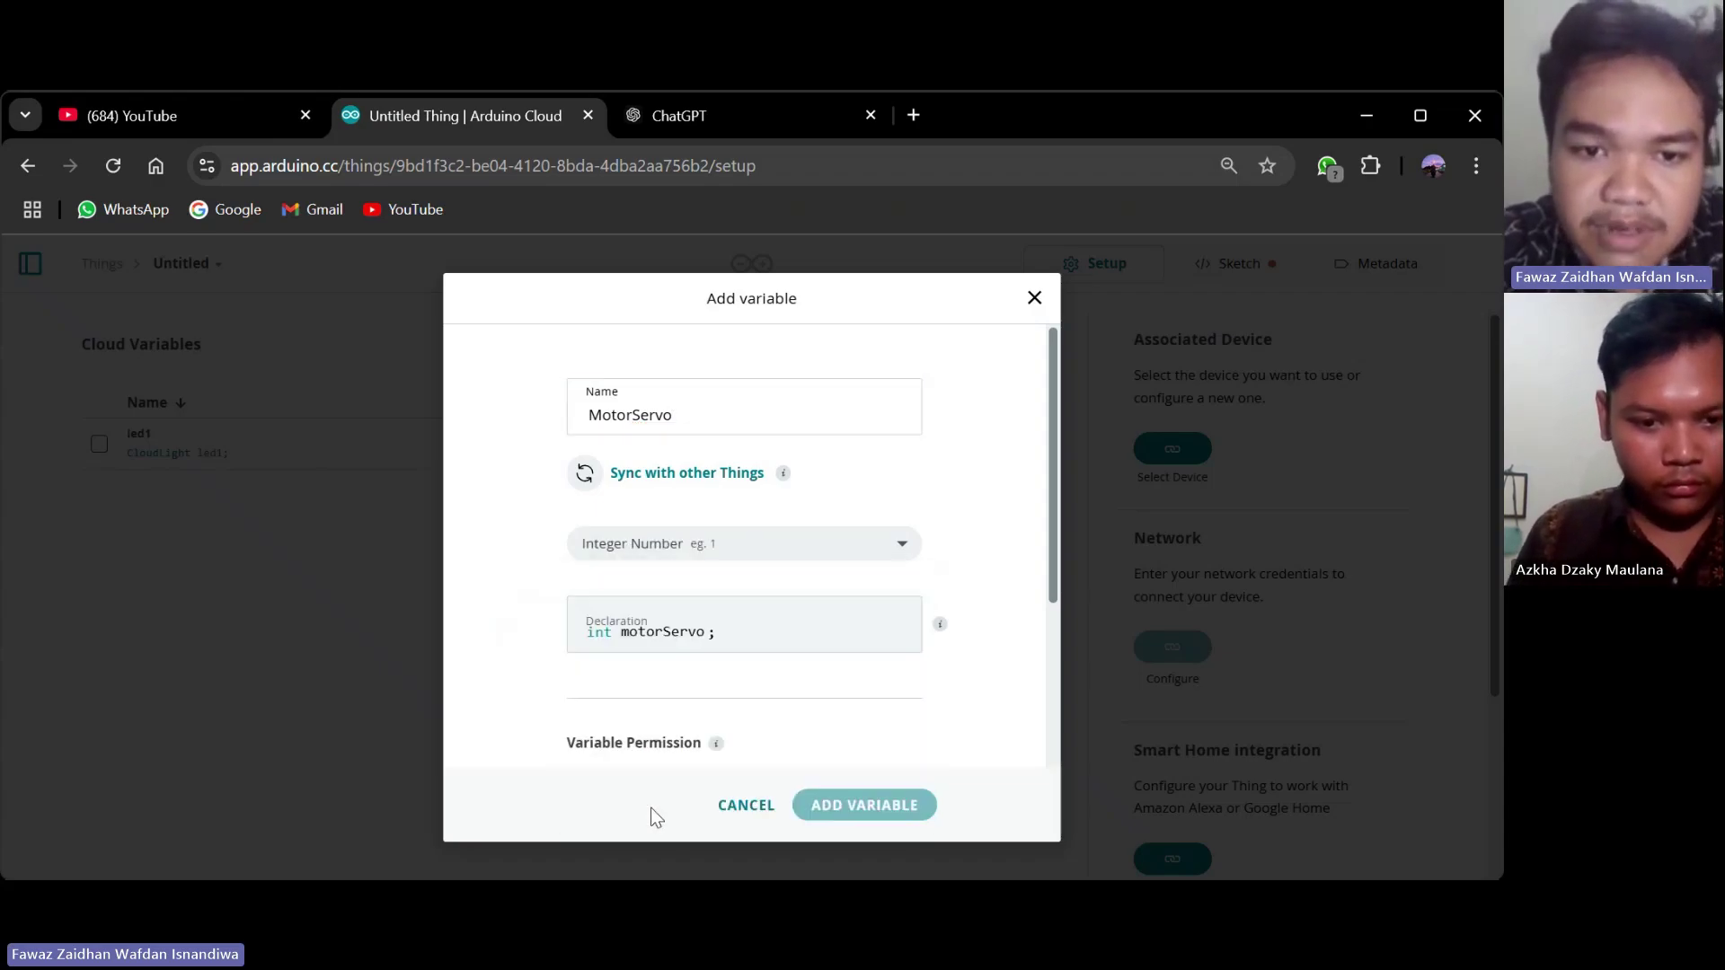
pyautogui.scroll(-3, 688, 576)
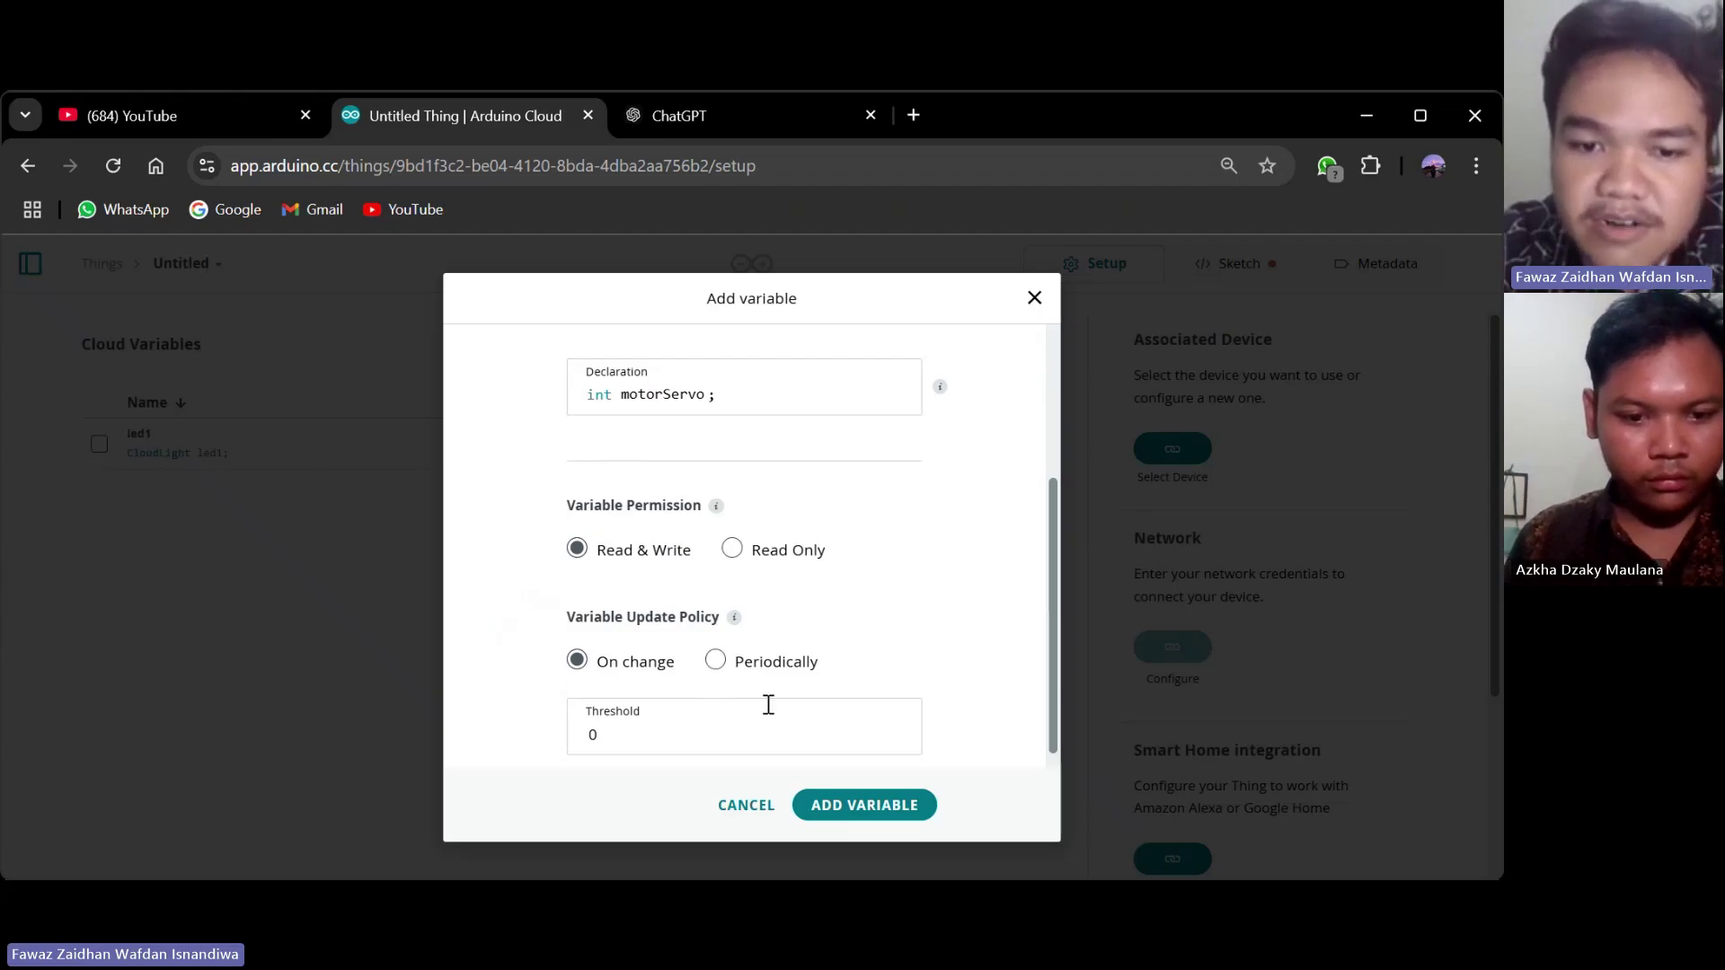
pyautogui.click(861, 807)
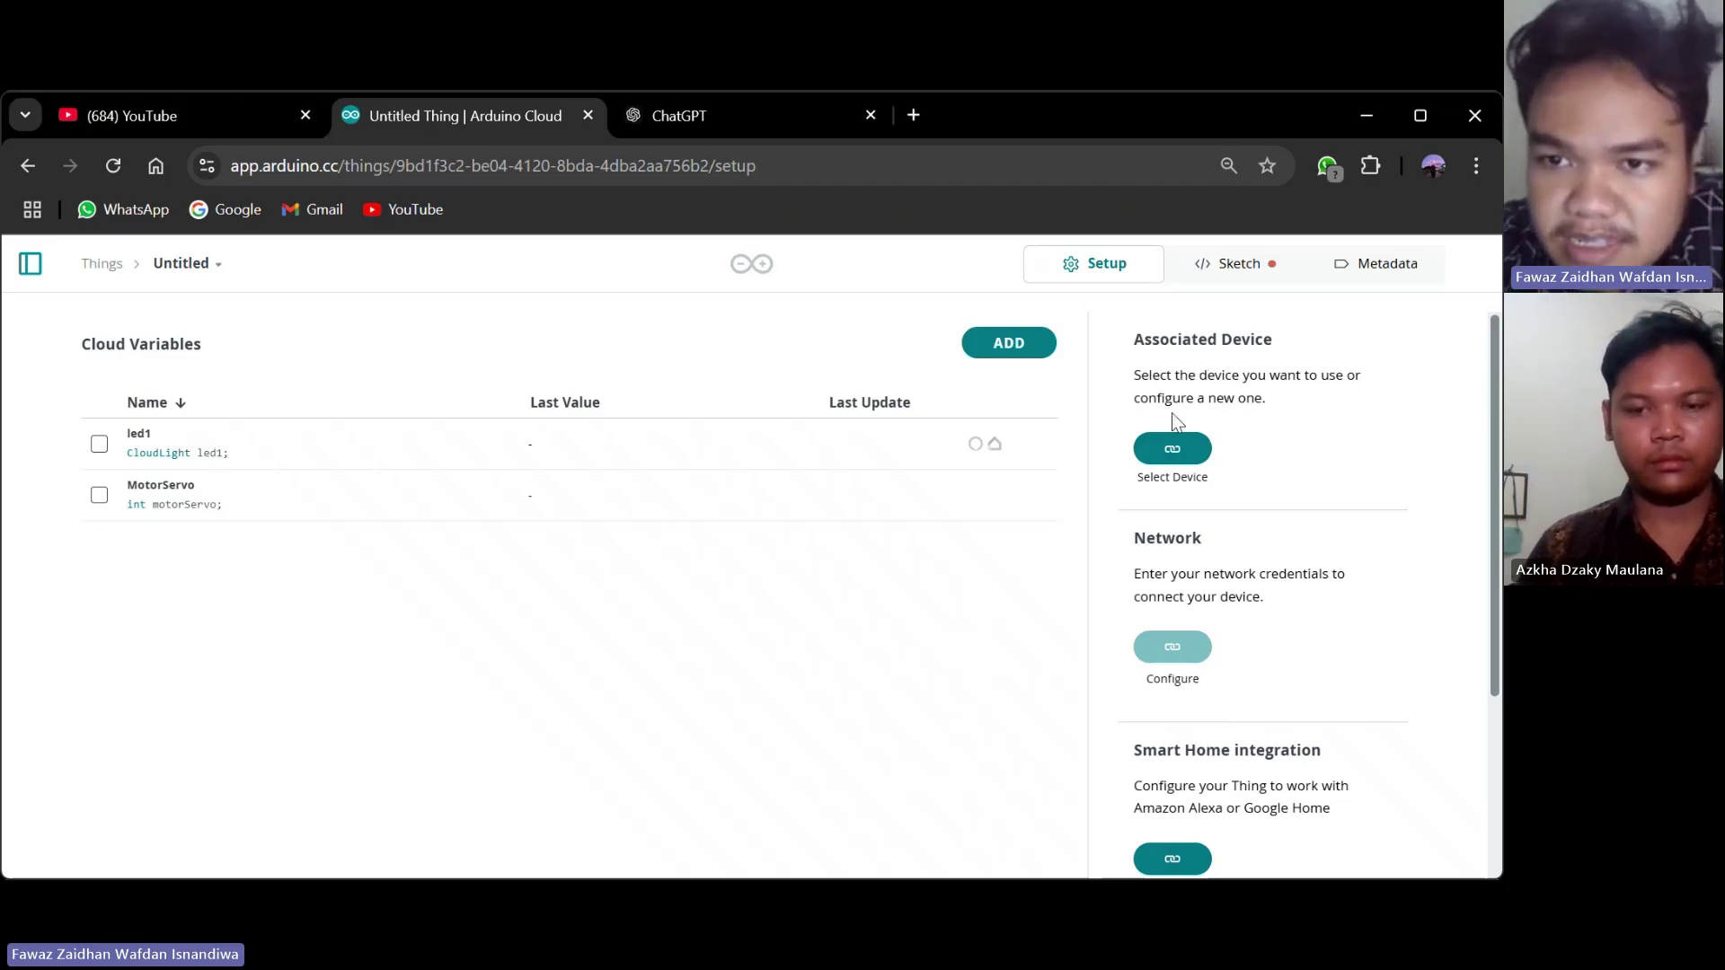
# Start setting up a new third-party device for the Thing, with type ESP32 and model DOIT ESP32 DEVKIT V1.
pyautogui.click(1170, 459)
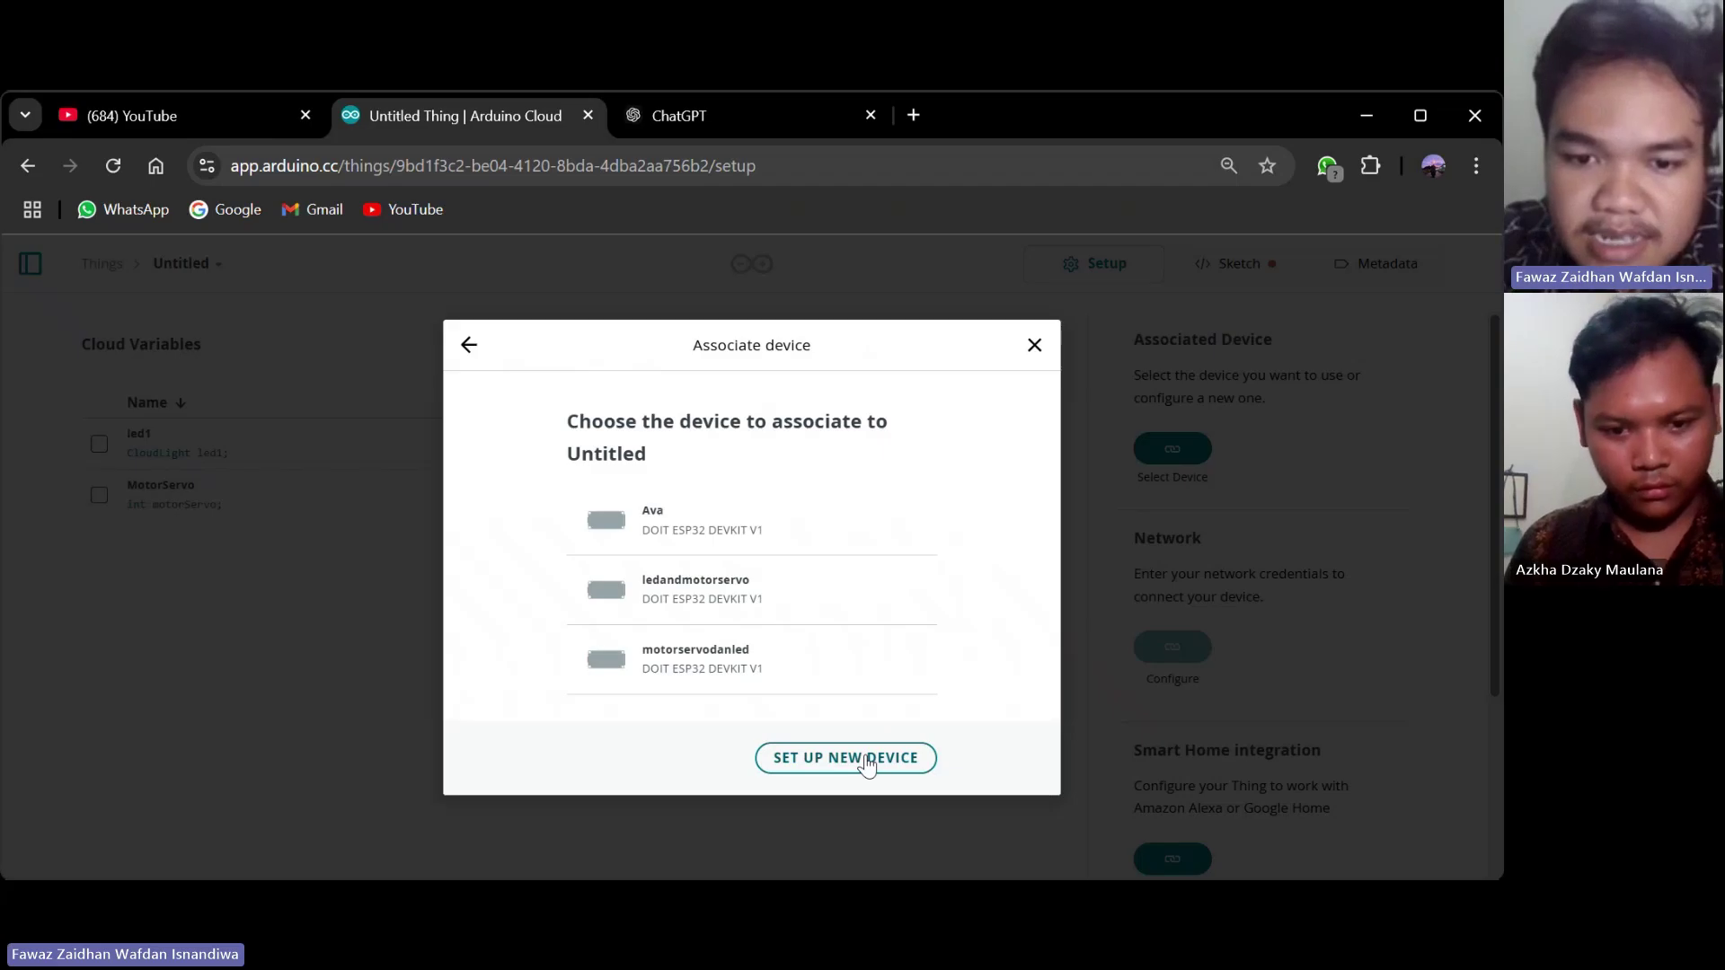
pyautogui.click(866, 766)
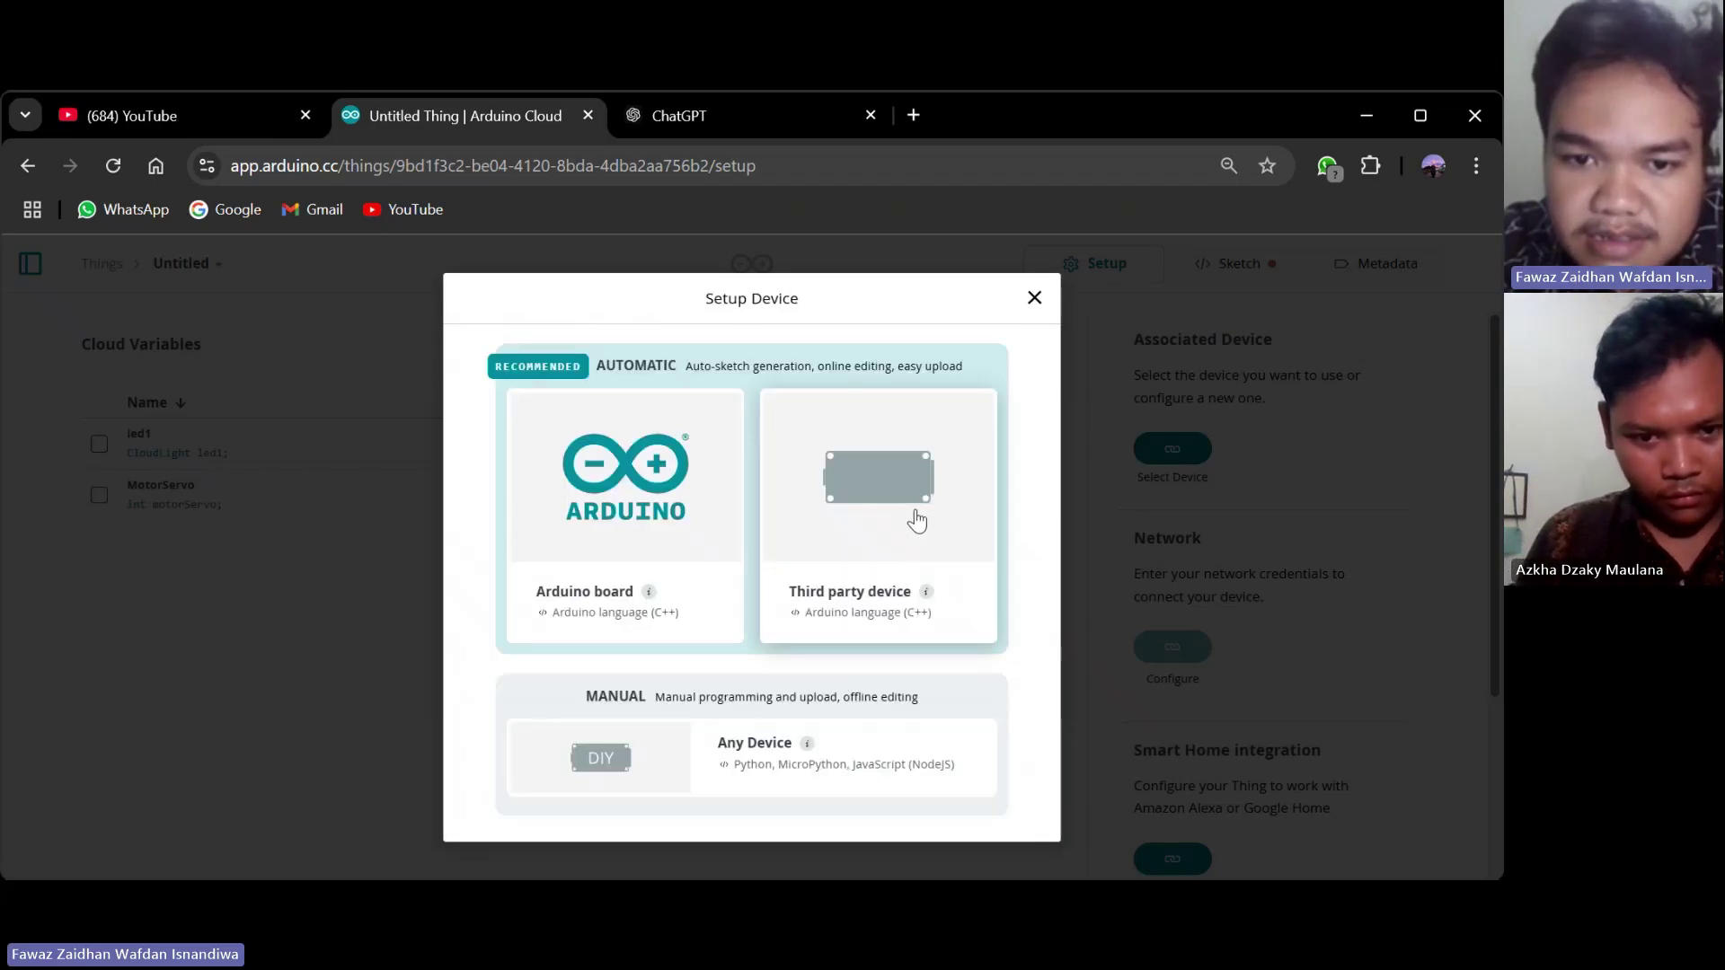
pyautogui.click(916, 521)
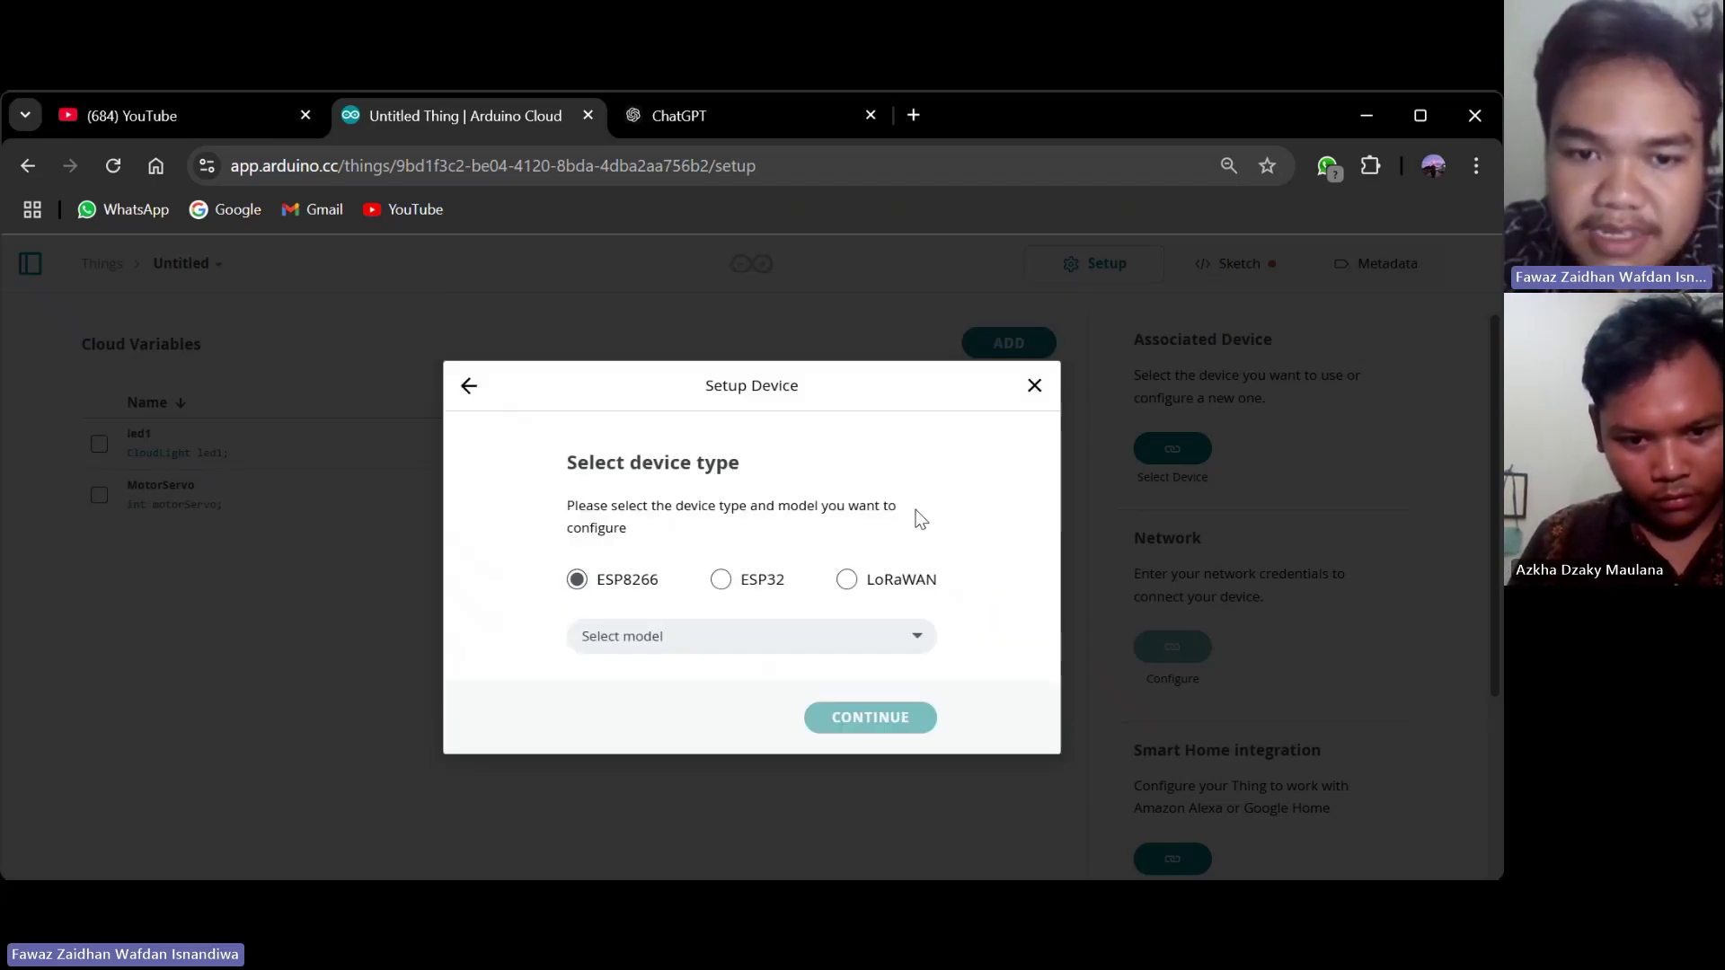
pyautogui.click(722, 580)
pyautogui.click(738, 637)
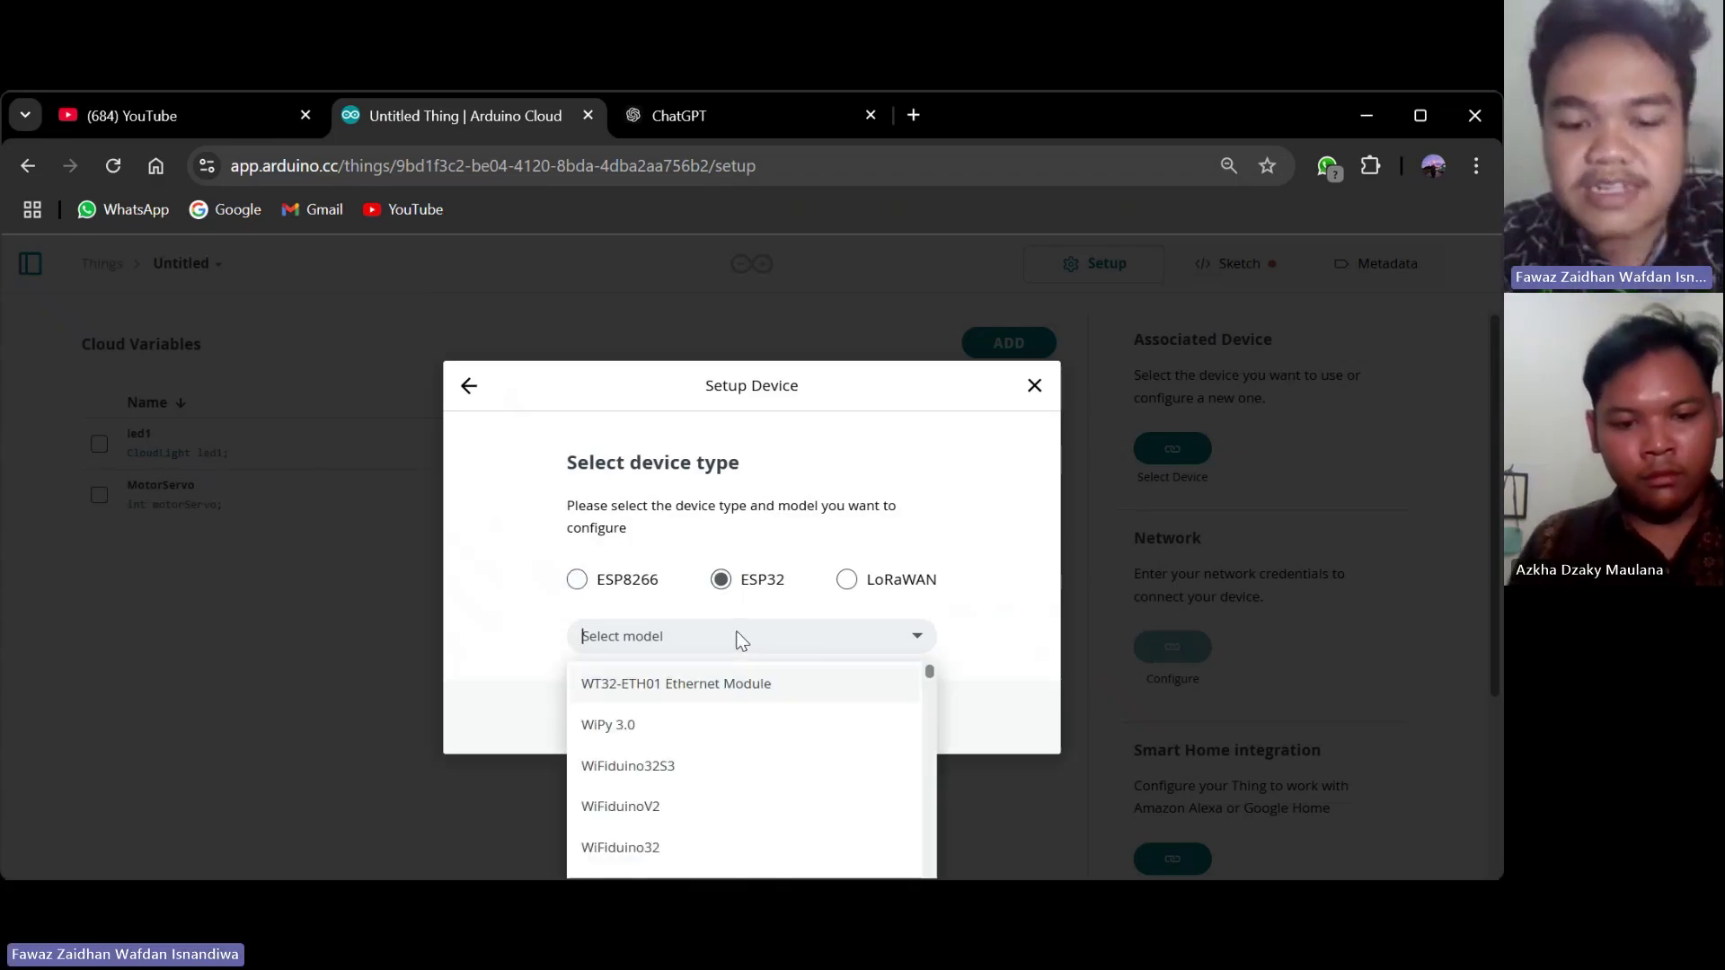
pyautogui.write('doit')
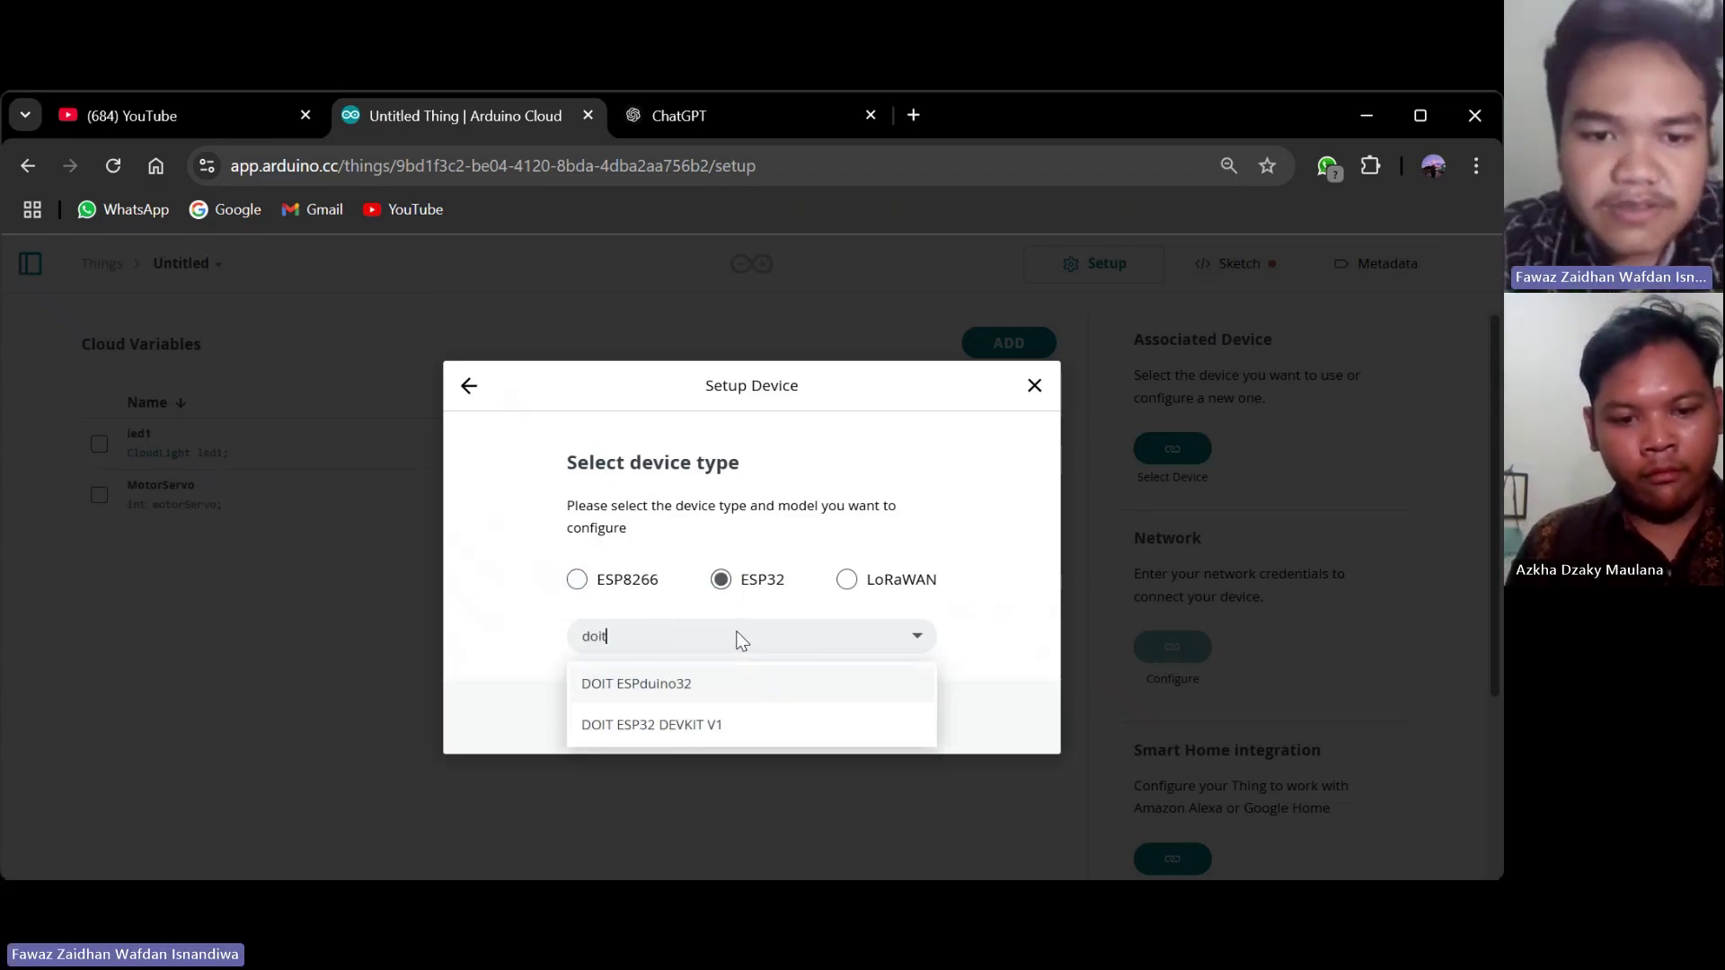
pyautogui.click(703, 735)
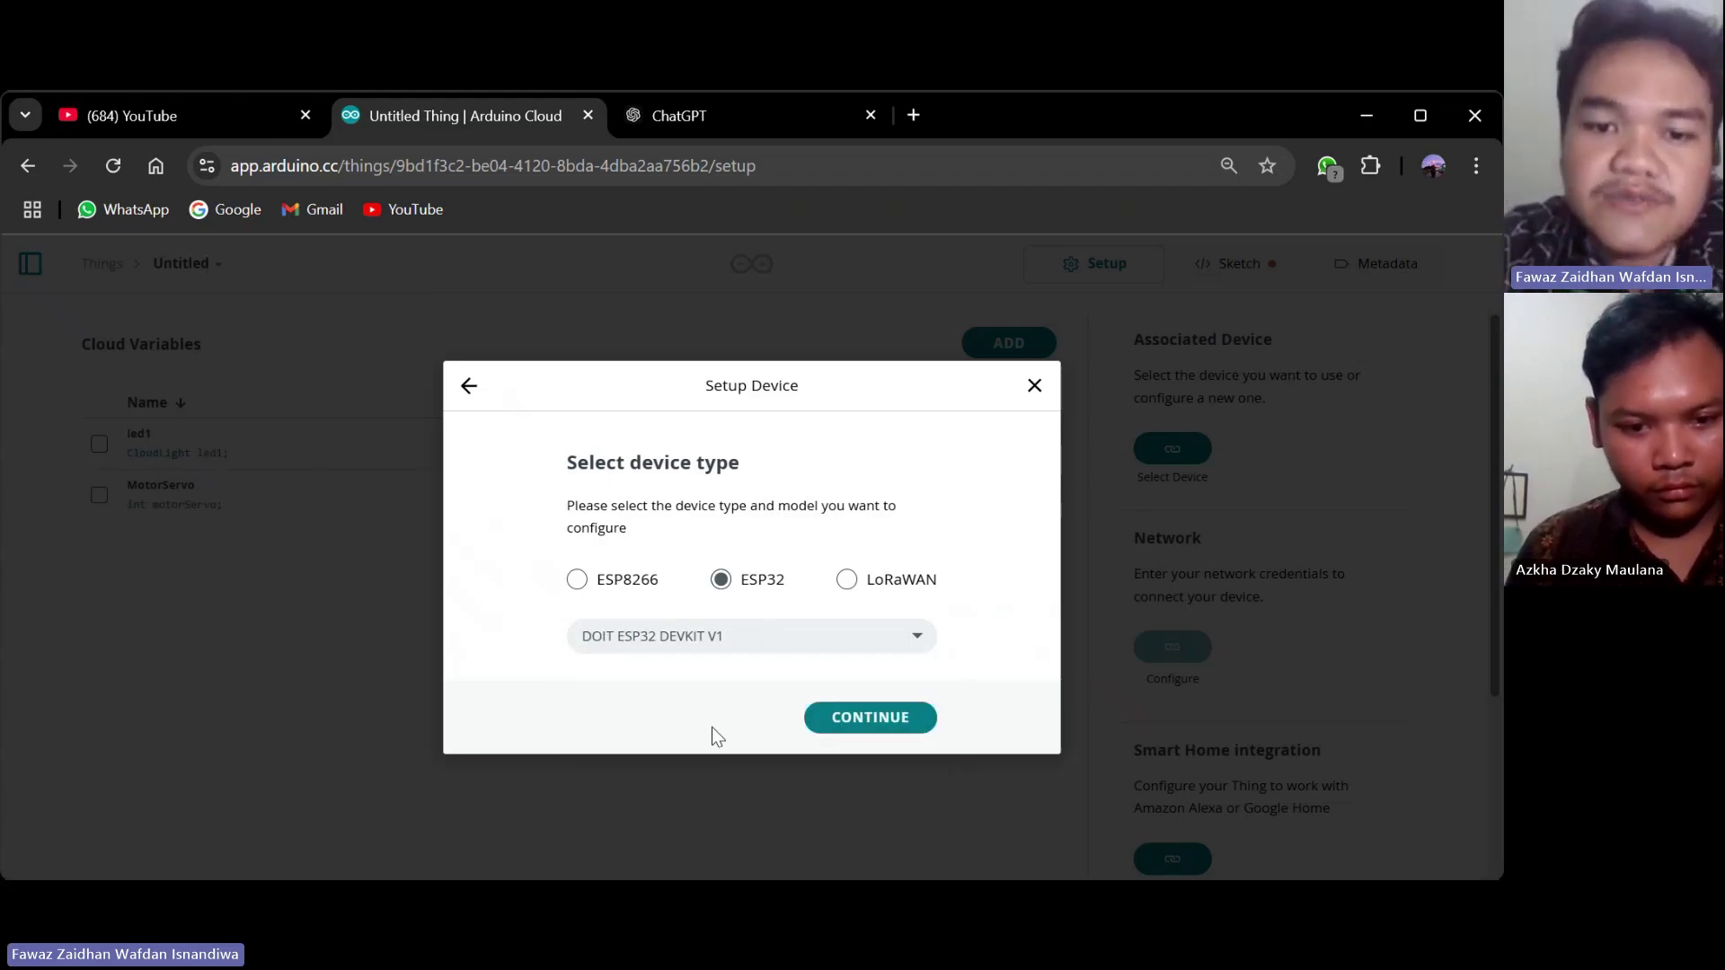
pyautogui.click(914, 719)
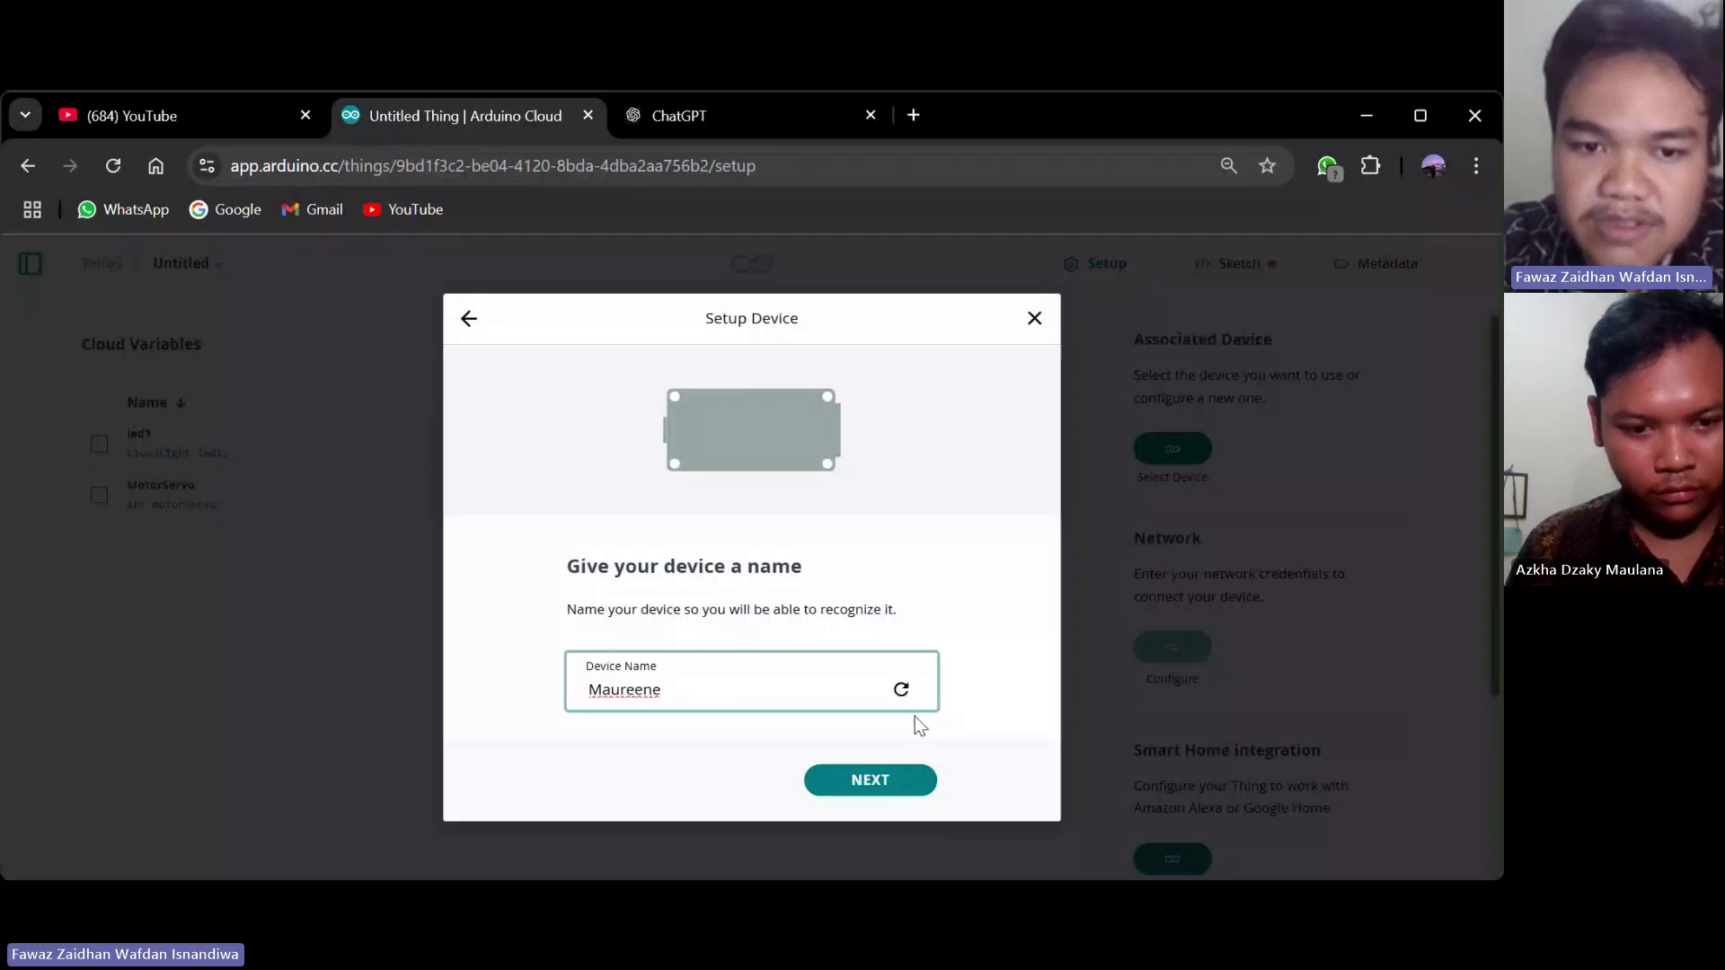
# Name the new device motorserrvo and proceed to its credentials.
pyautogui.doubleClick(803, 687)
pyautogui.press('BackSpace')
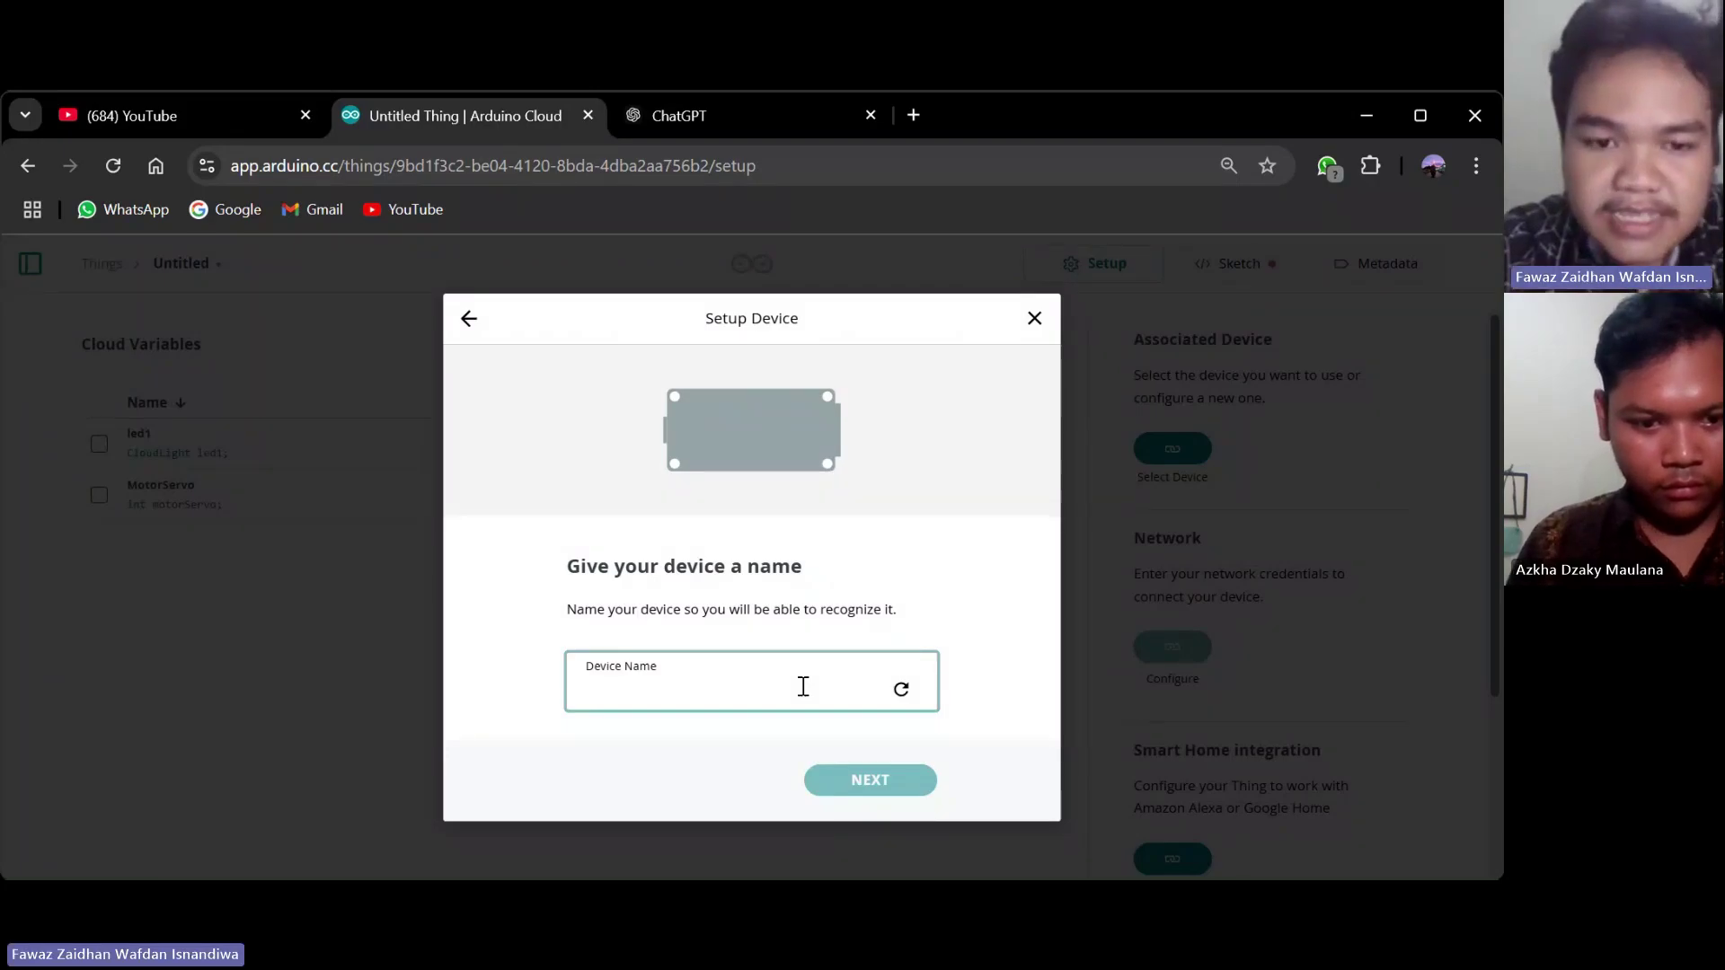
pyautogui.write('motr')
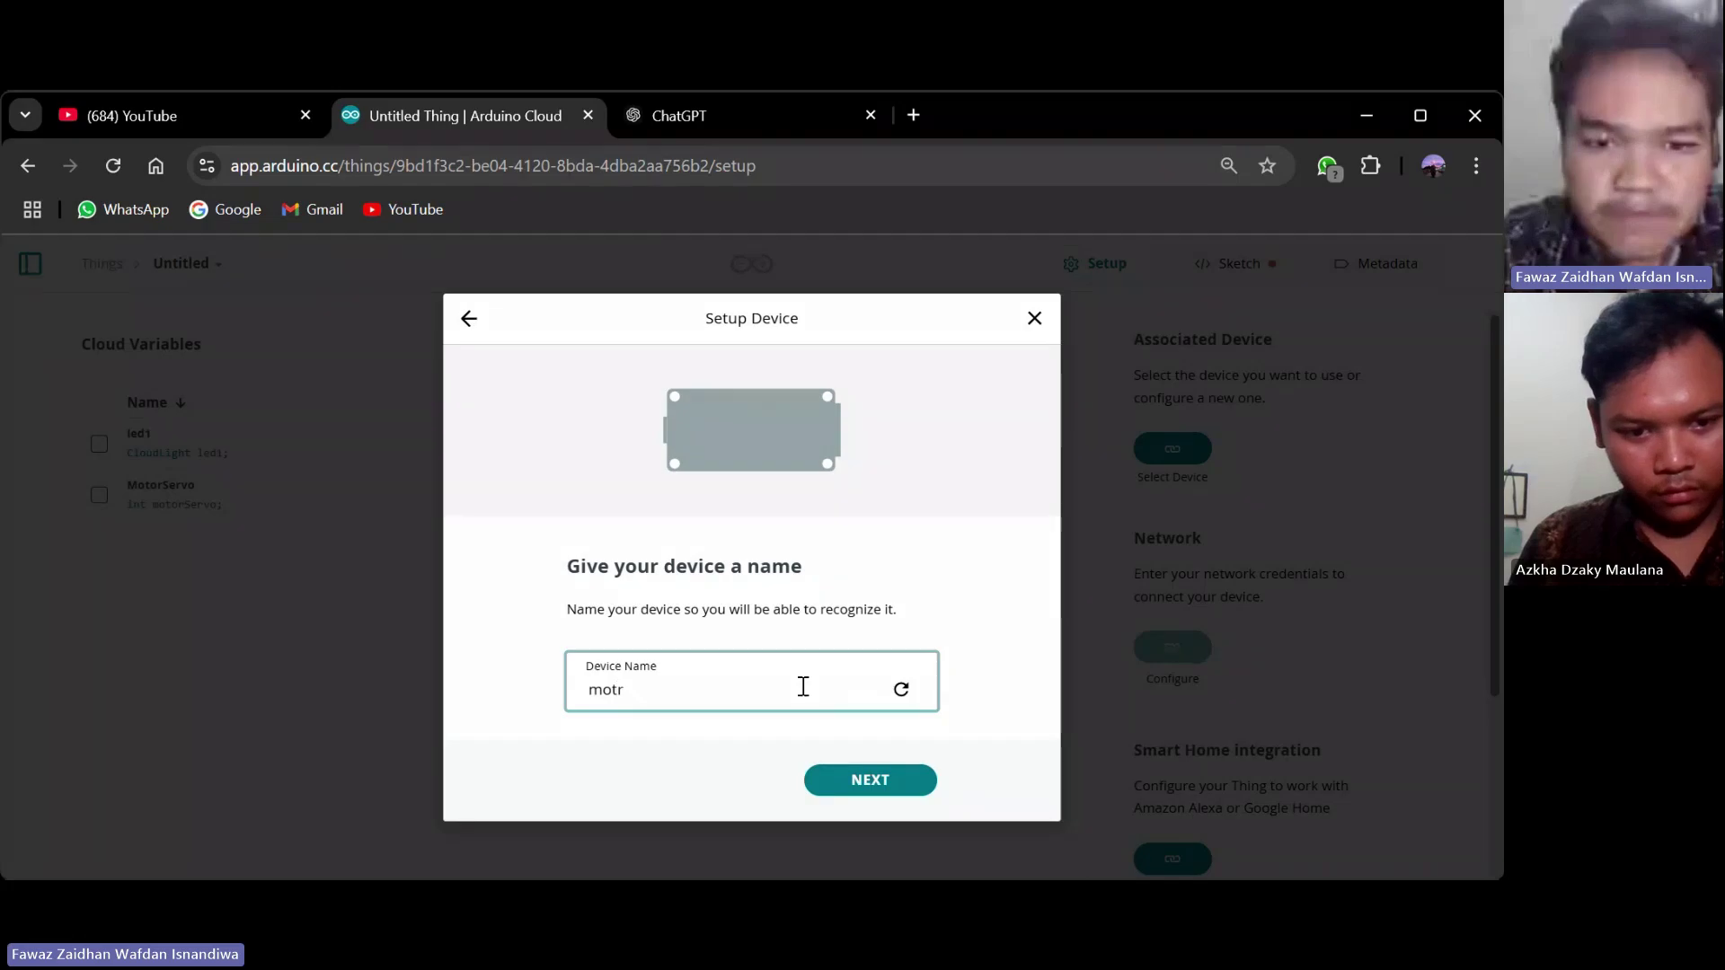
pyautogui.press('BackSpace')
pyautogui.write('ors')
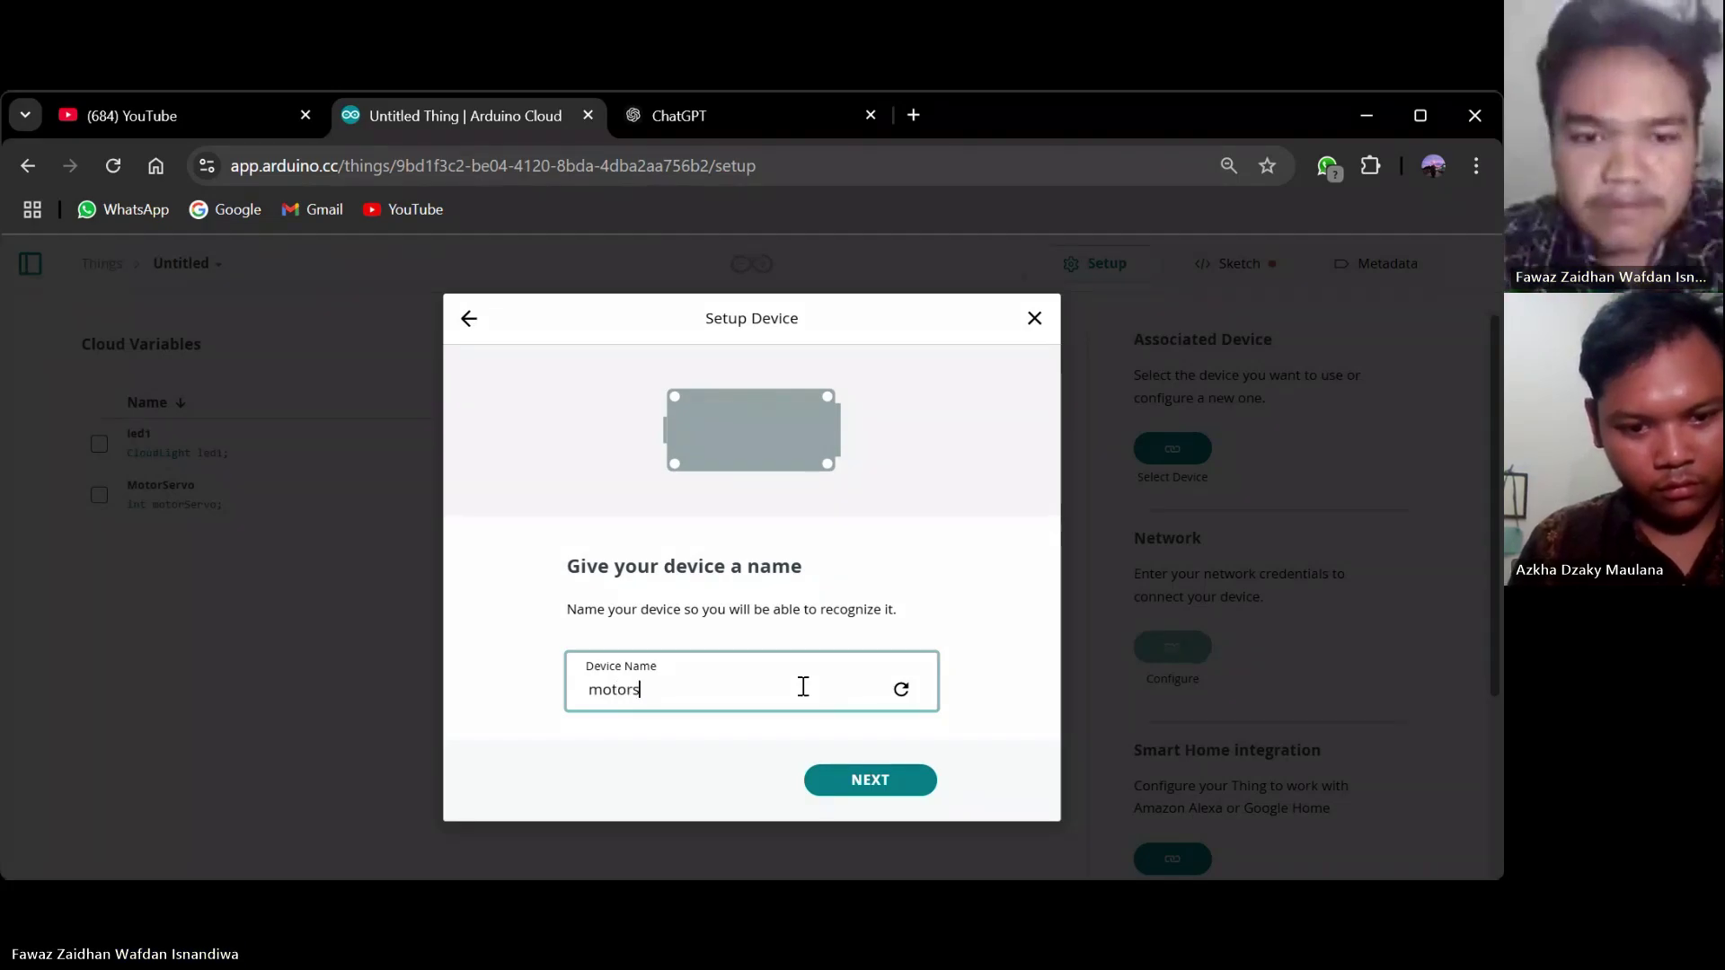
pyautogui.write('errvo')
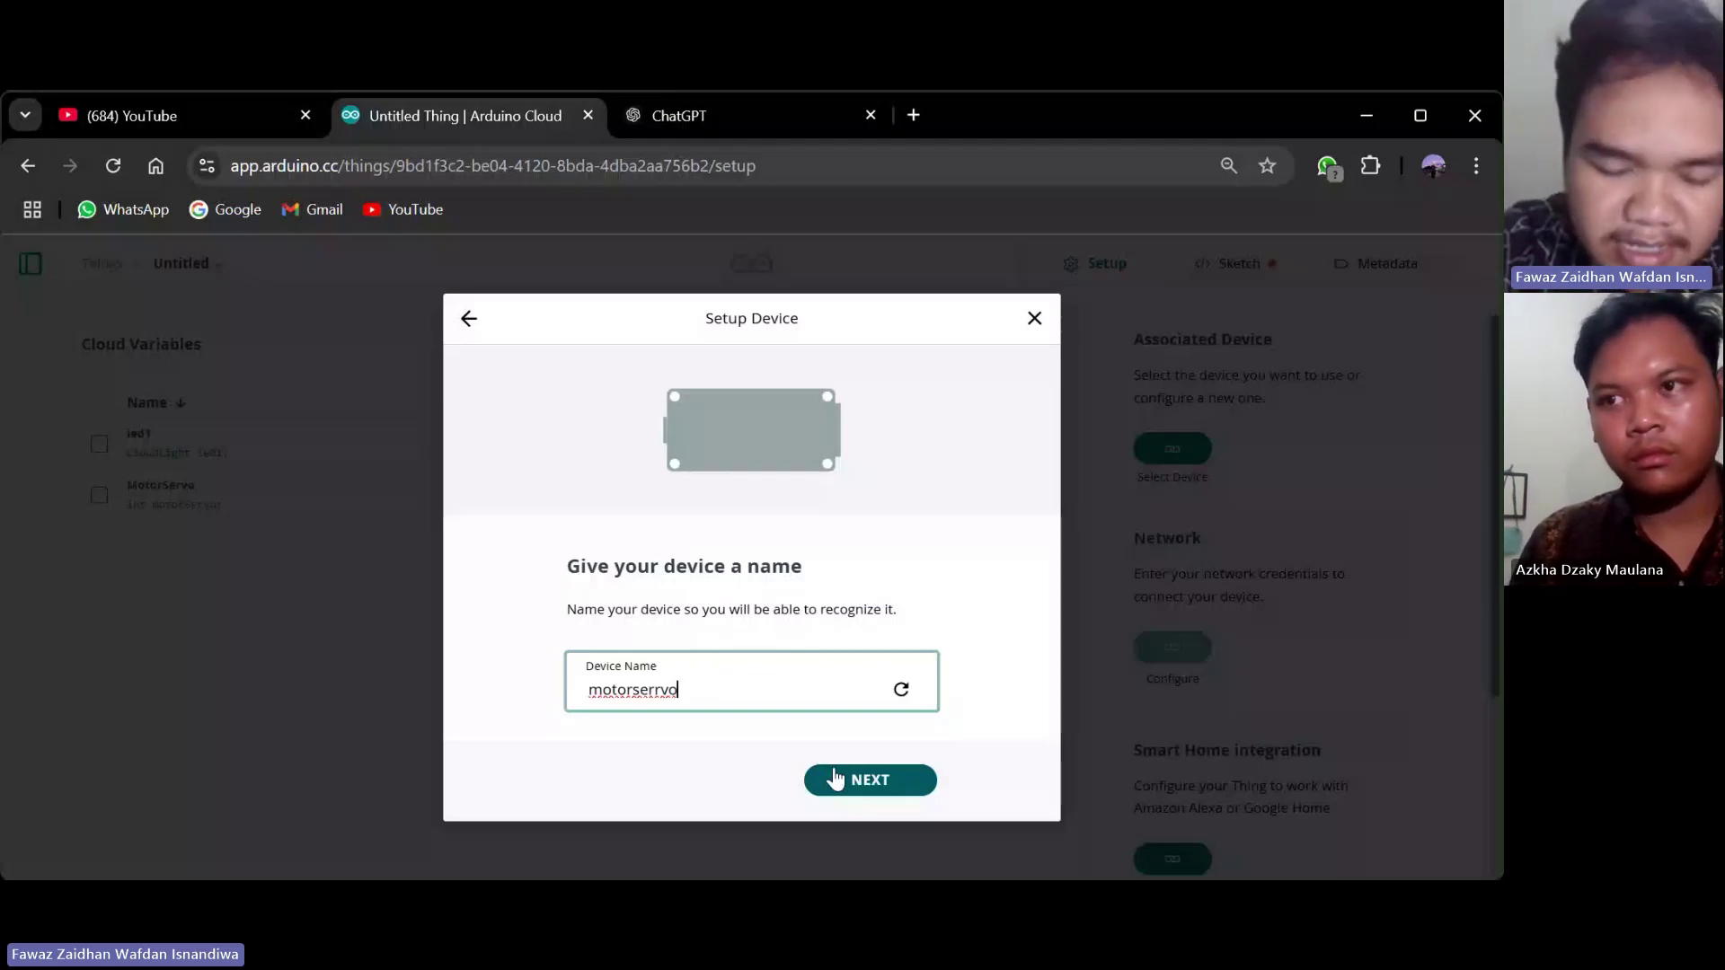
pyautogui.click(834, 779)
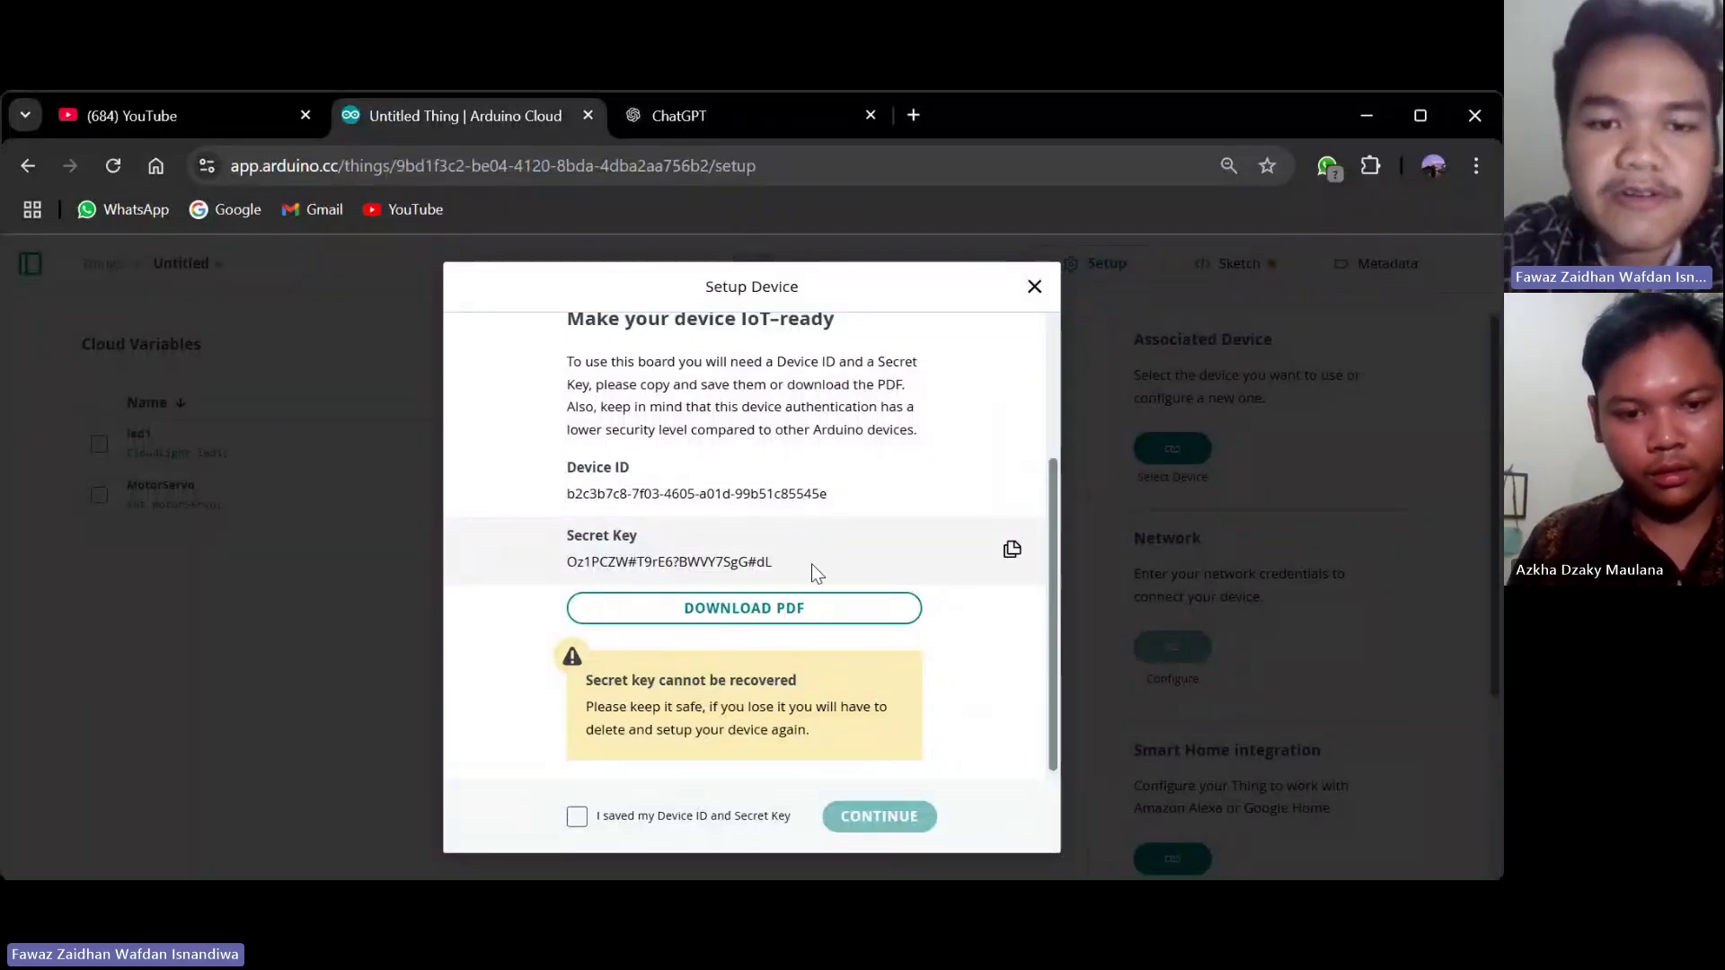
# Copy the device's secret key, acknowledge that the Device ID and key are saved, and finish the device setup.
pyautogui.click(1015, 551)
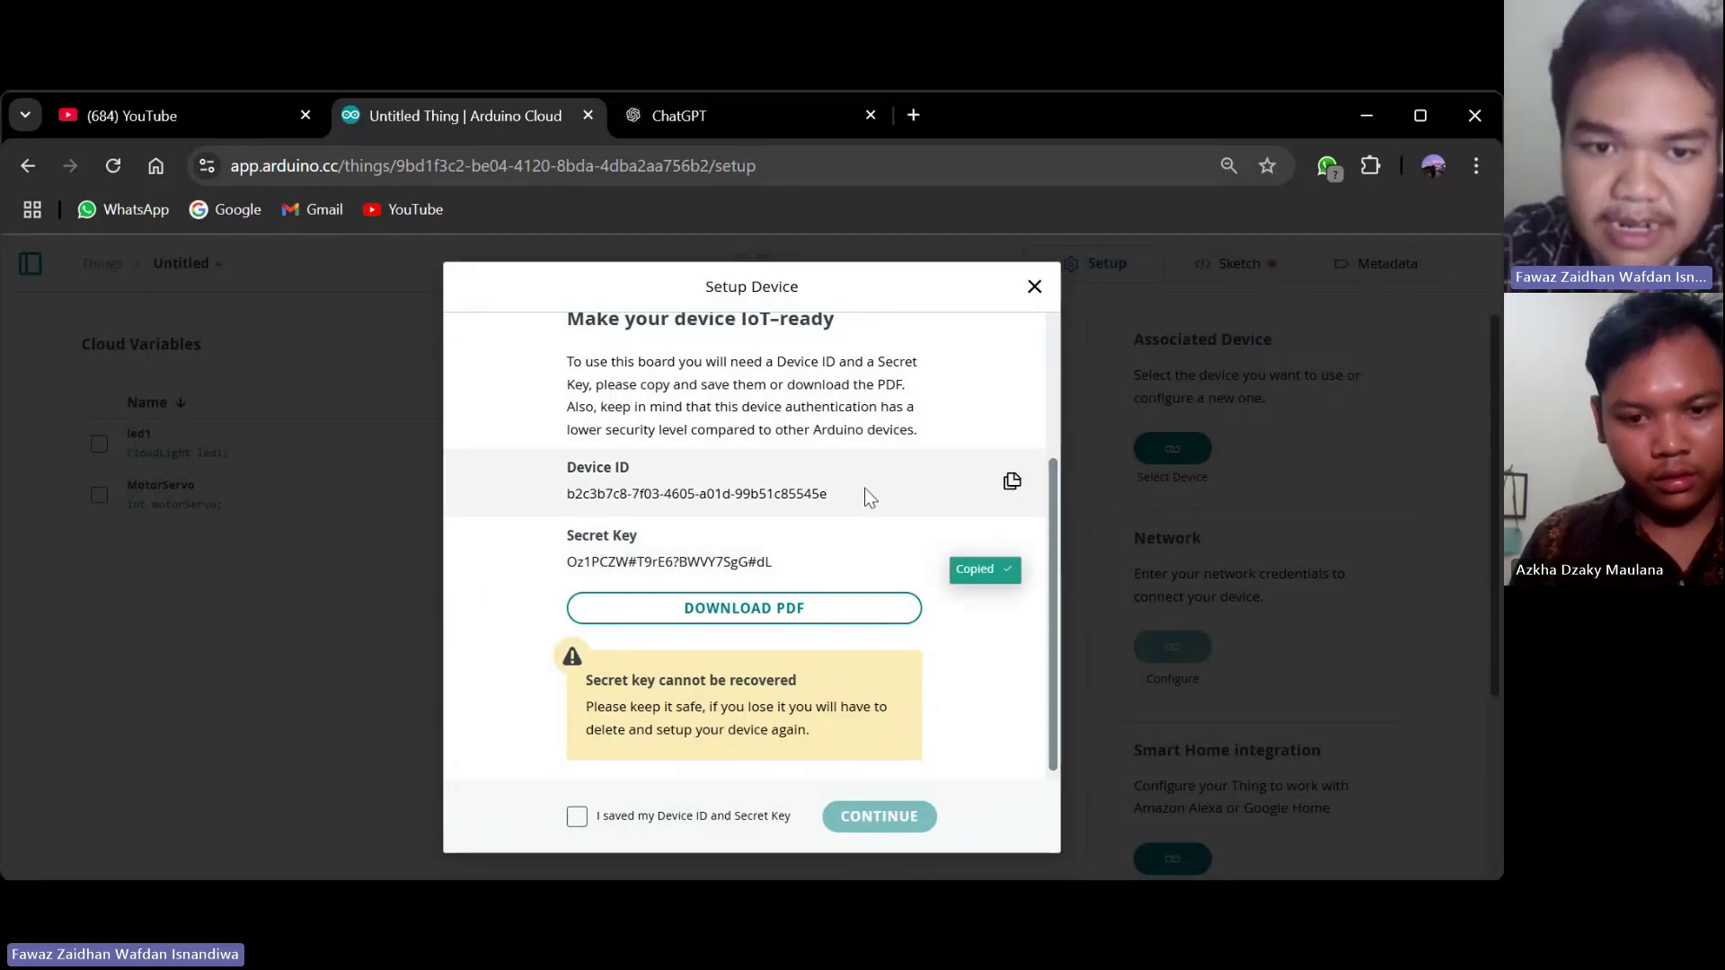
pyautogui.scroll(-1, 659, 705)
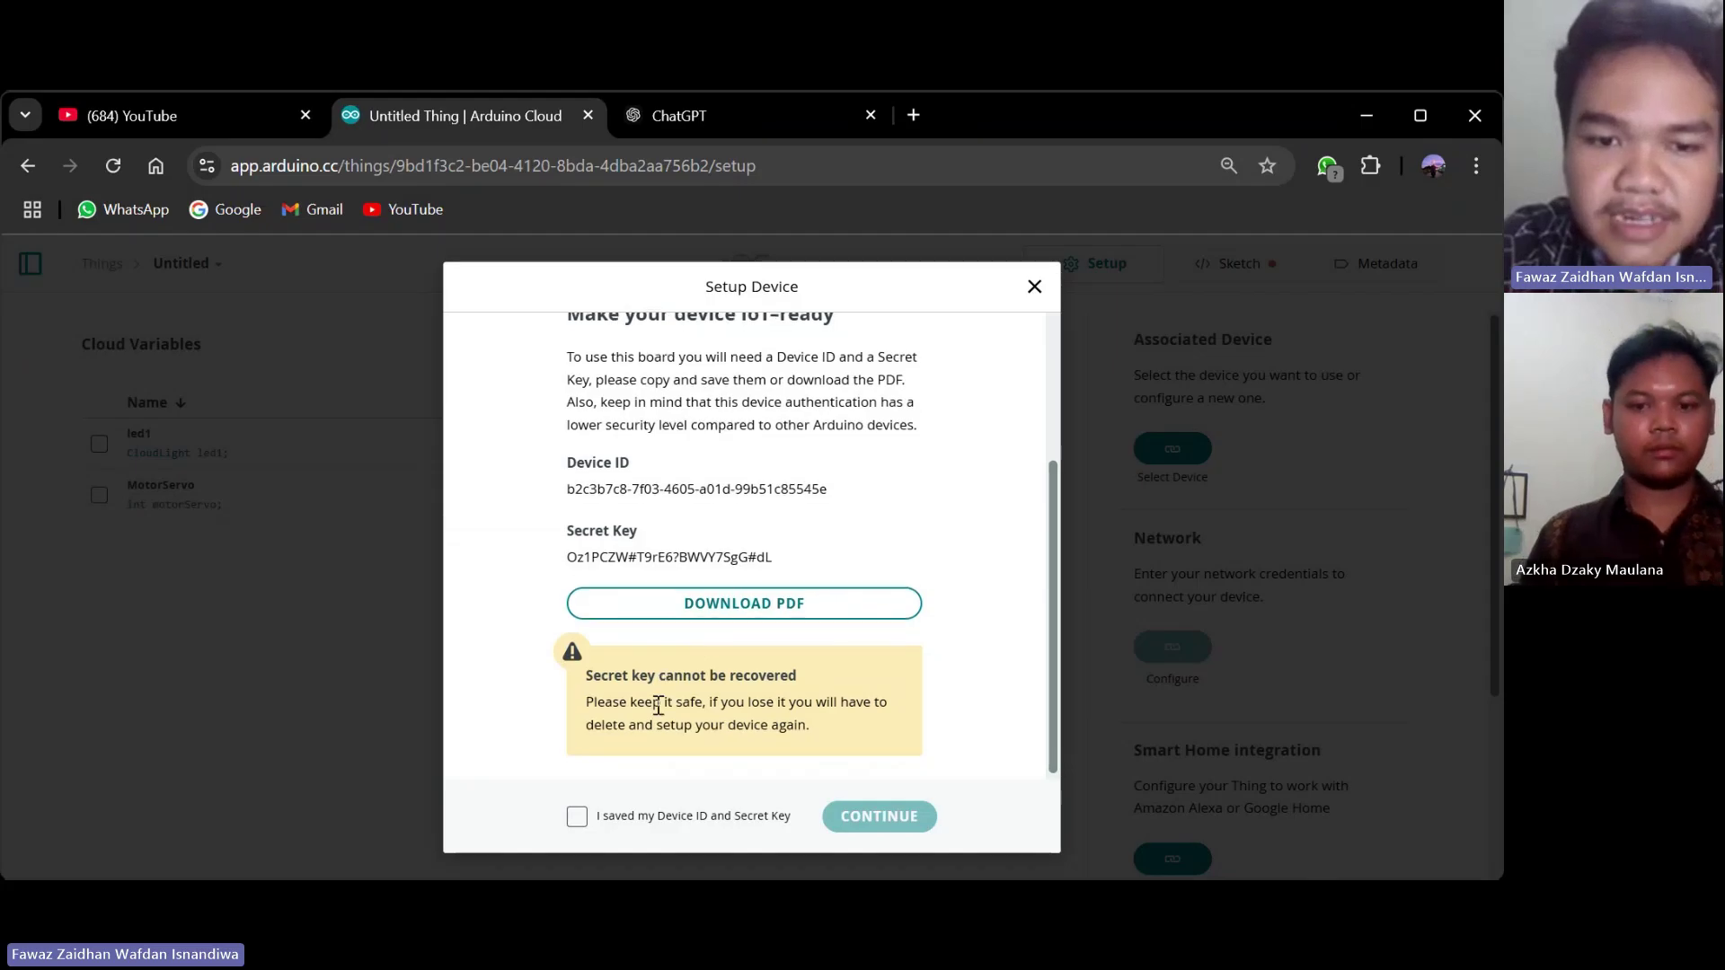
pyautogui.click(579, 820)
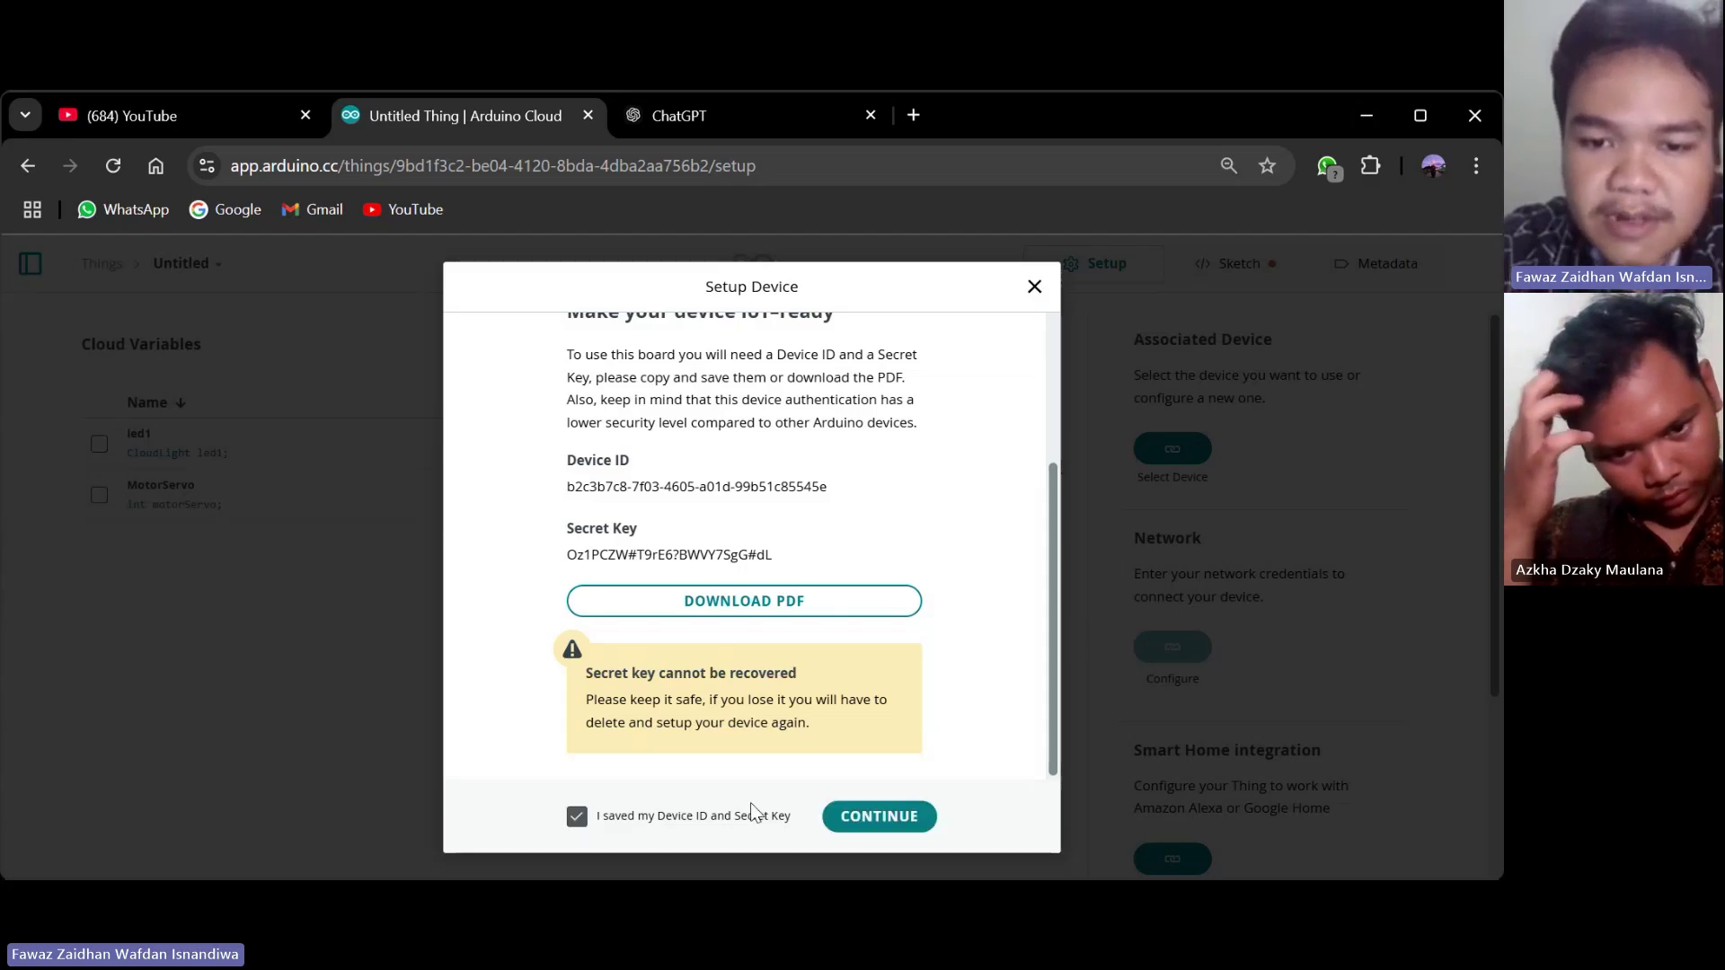
pyautogui.click(878, 820)
pyautogui.click(869, 755)
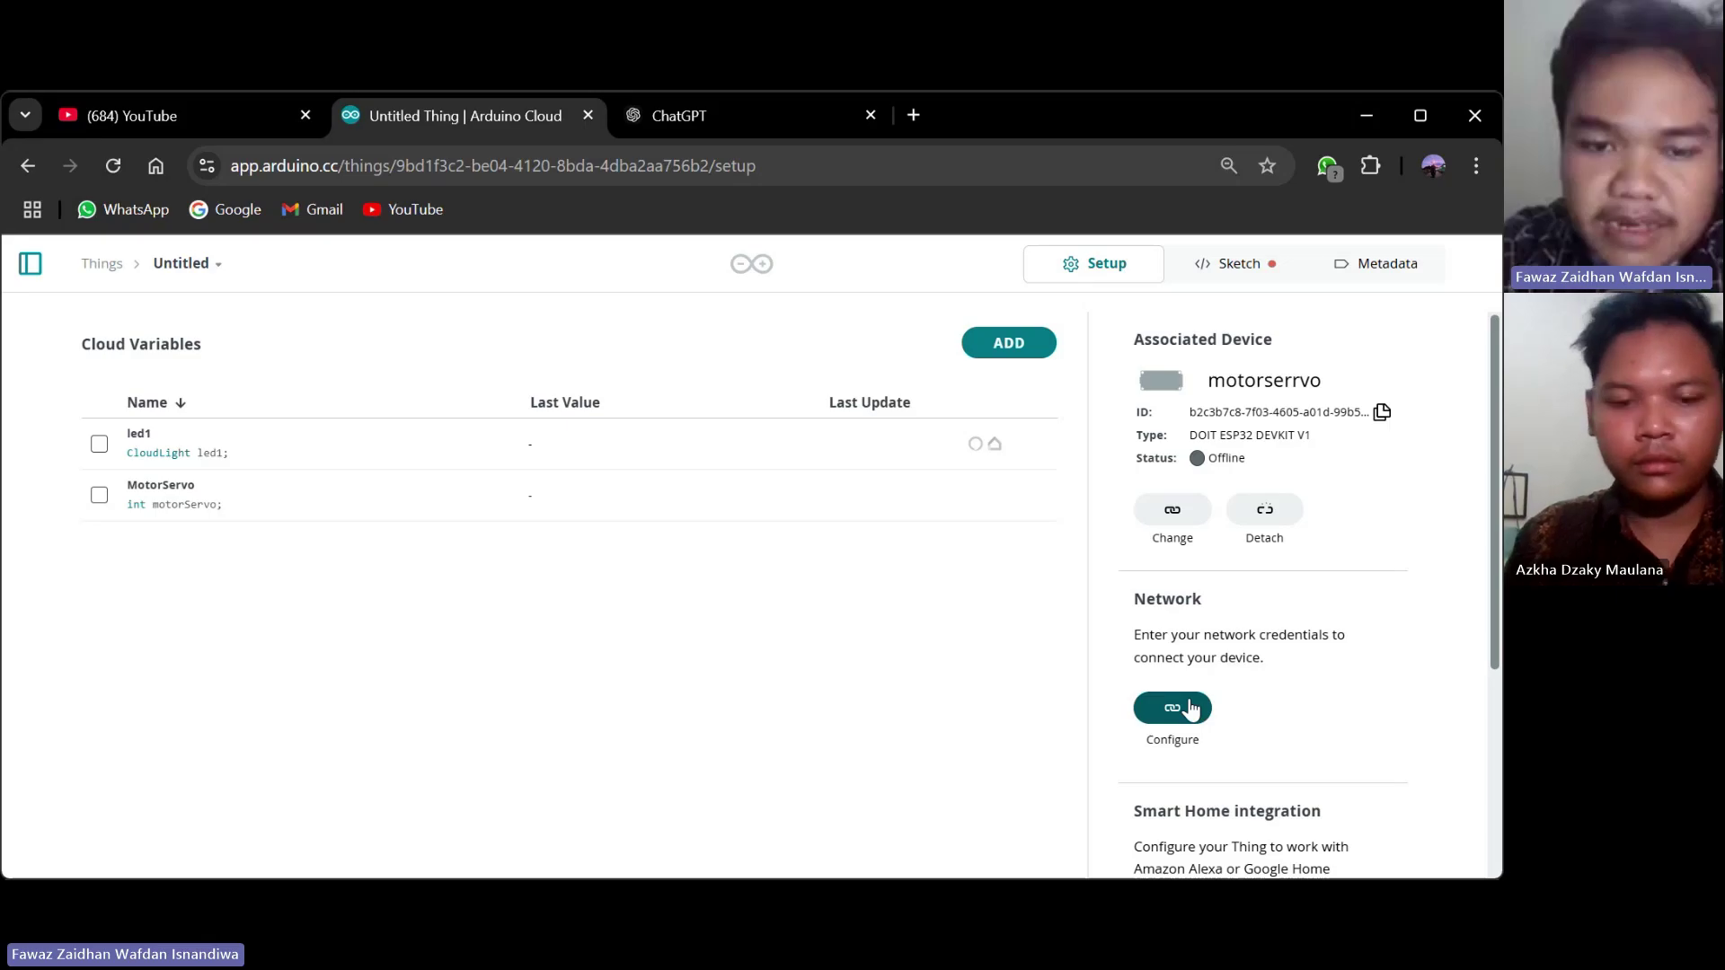
# Configure the Thing's network with Wi-Fi name AUTOMANTION 22, enter the Wi-Fi password, paste the device's secret key, and save.
pyautogui.click(1191, 710)
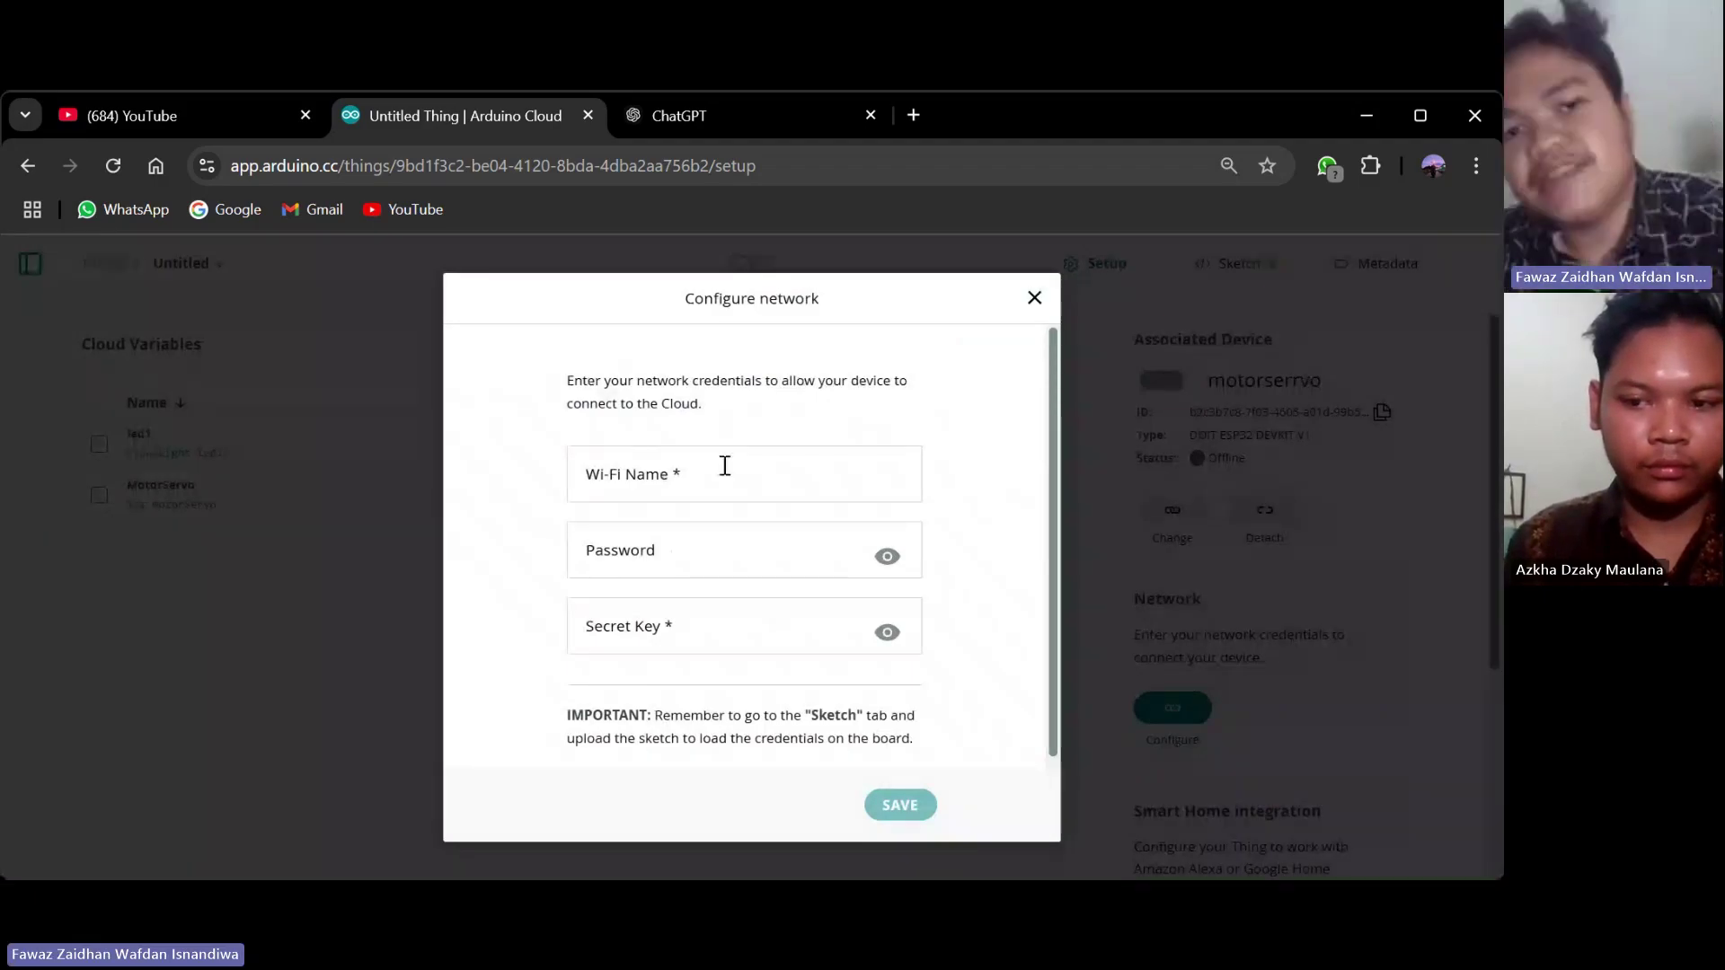
pyautogui.click(708, 466)
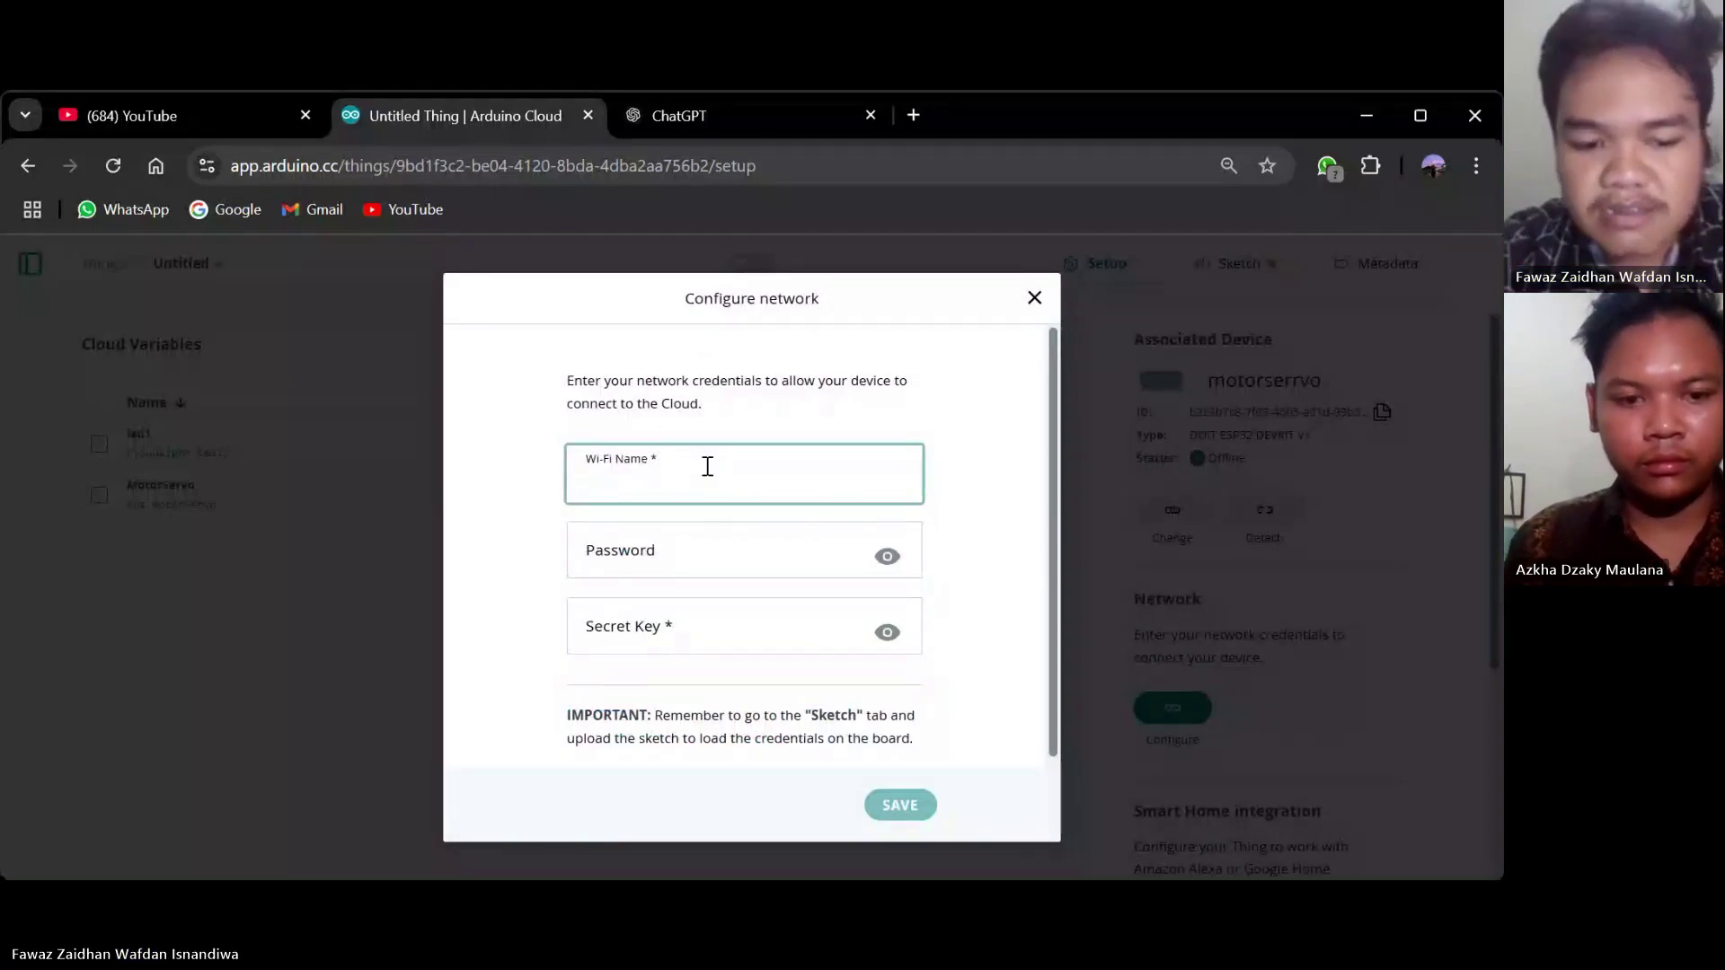
pyautogui.write('A')
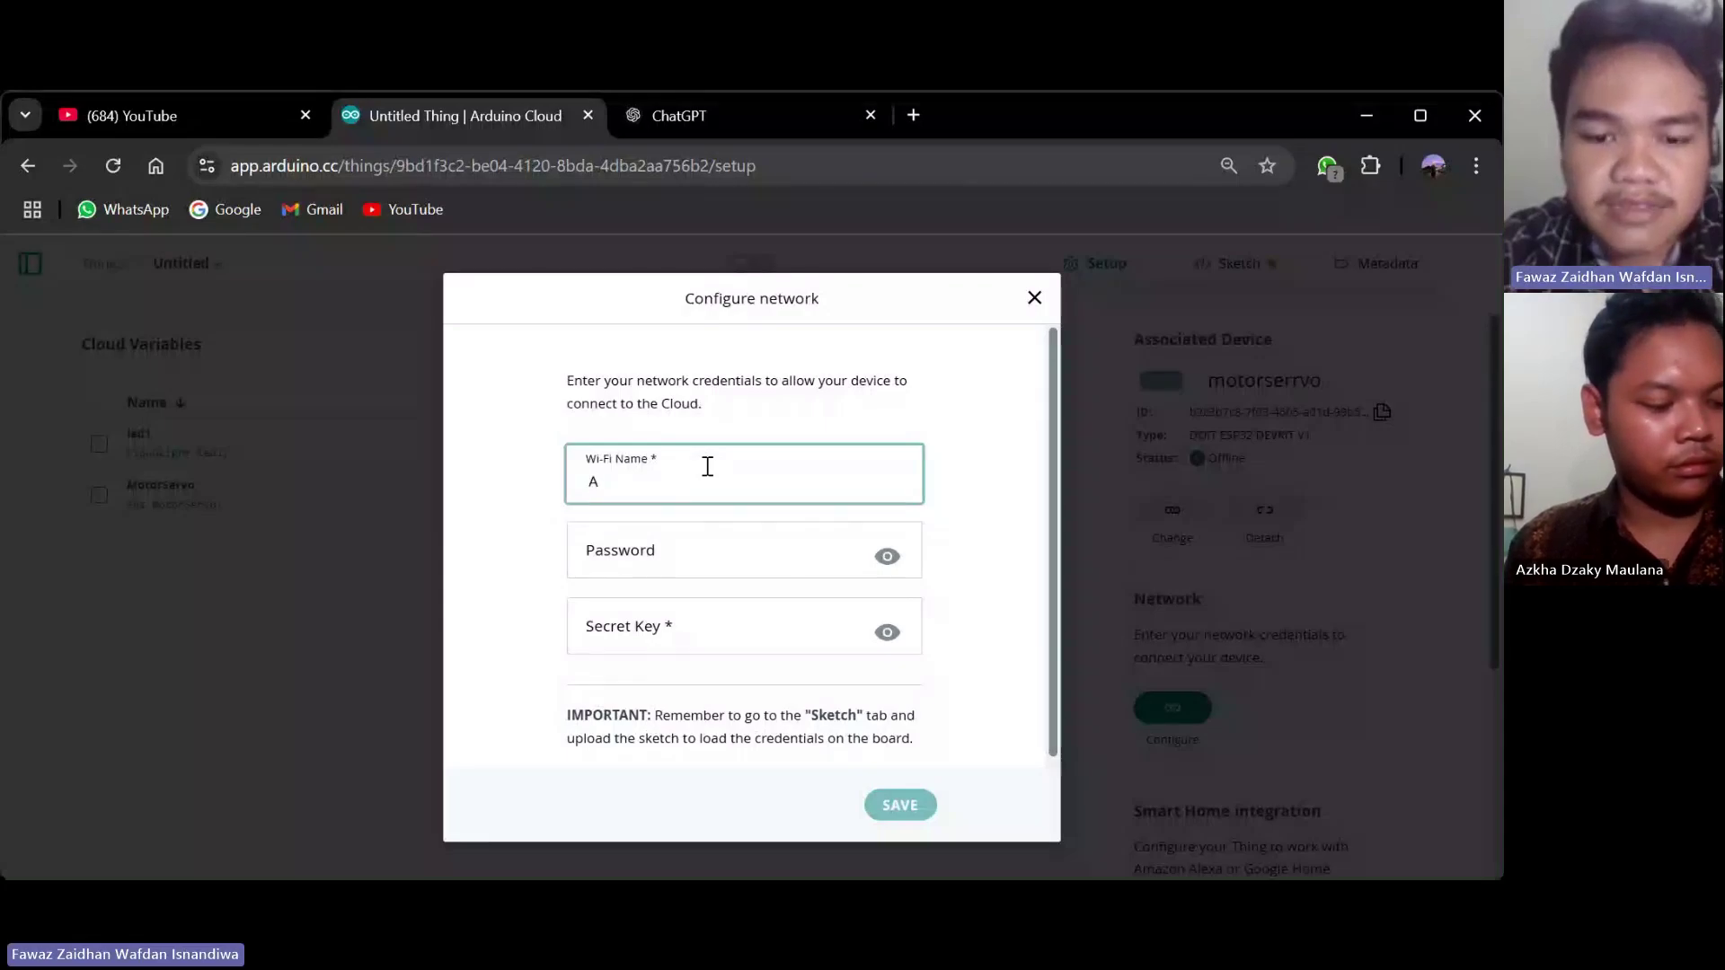
pyautogui.write('UTOMANTION 22')
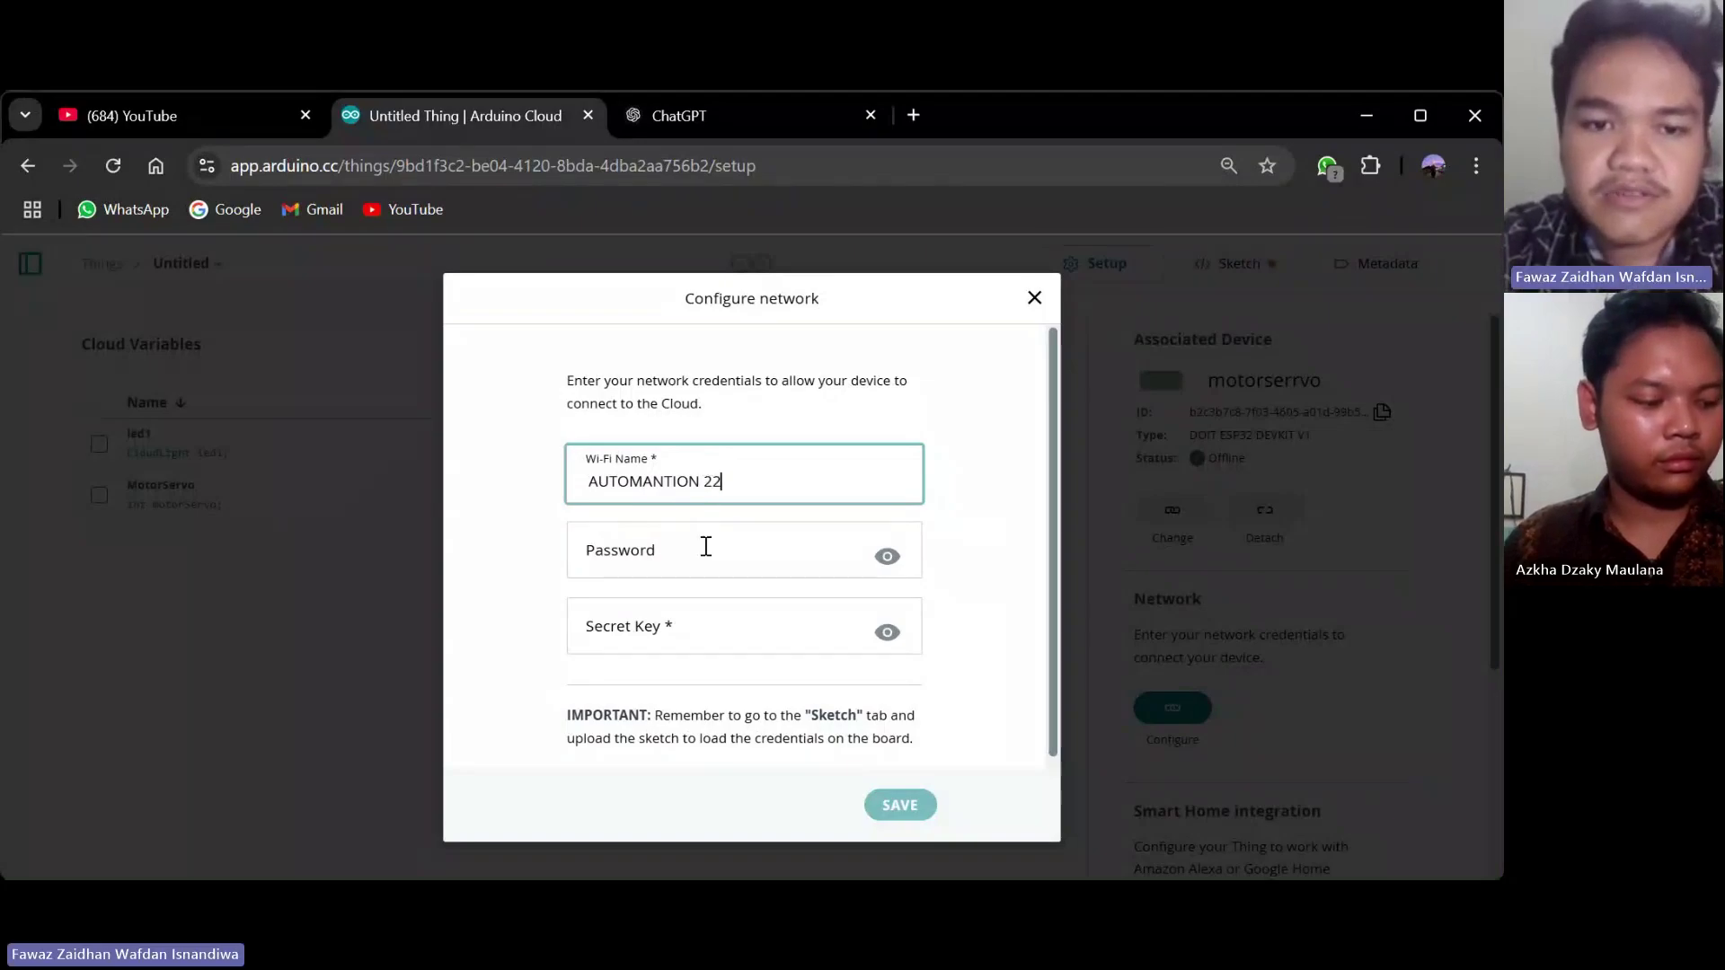
pyautogui.click(706, 547)
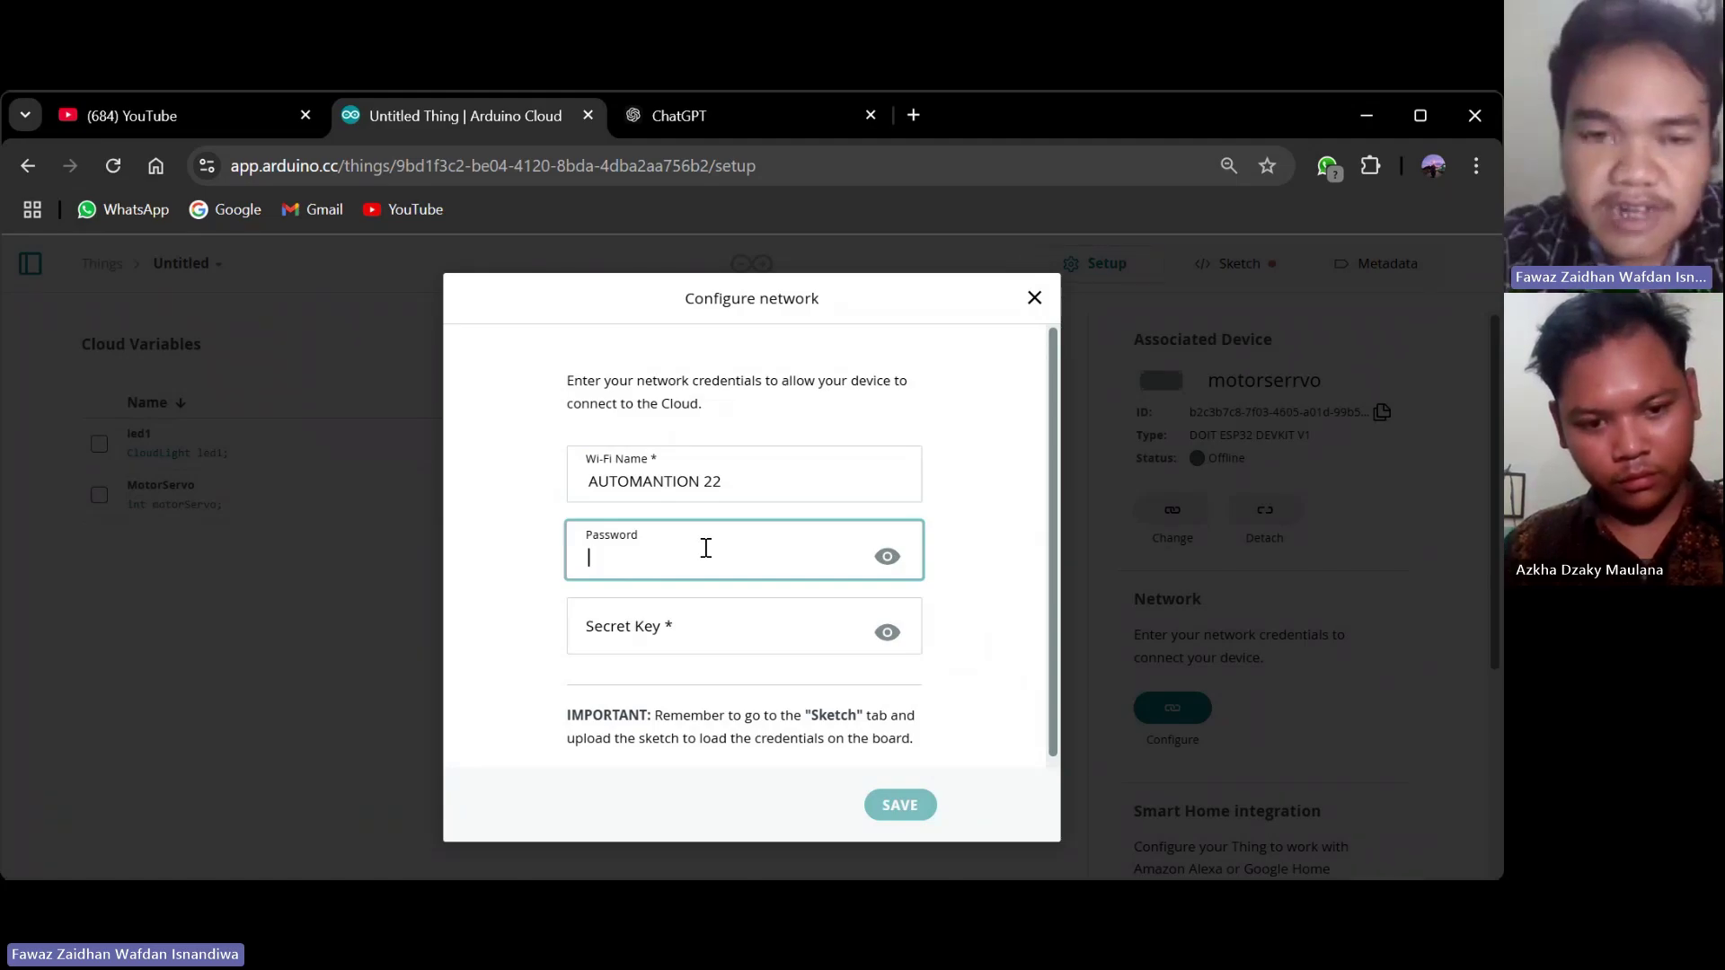
pyautogui.write('••')
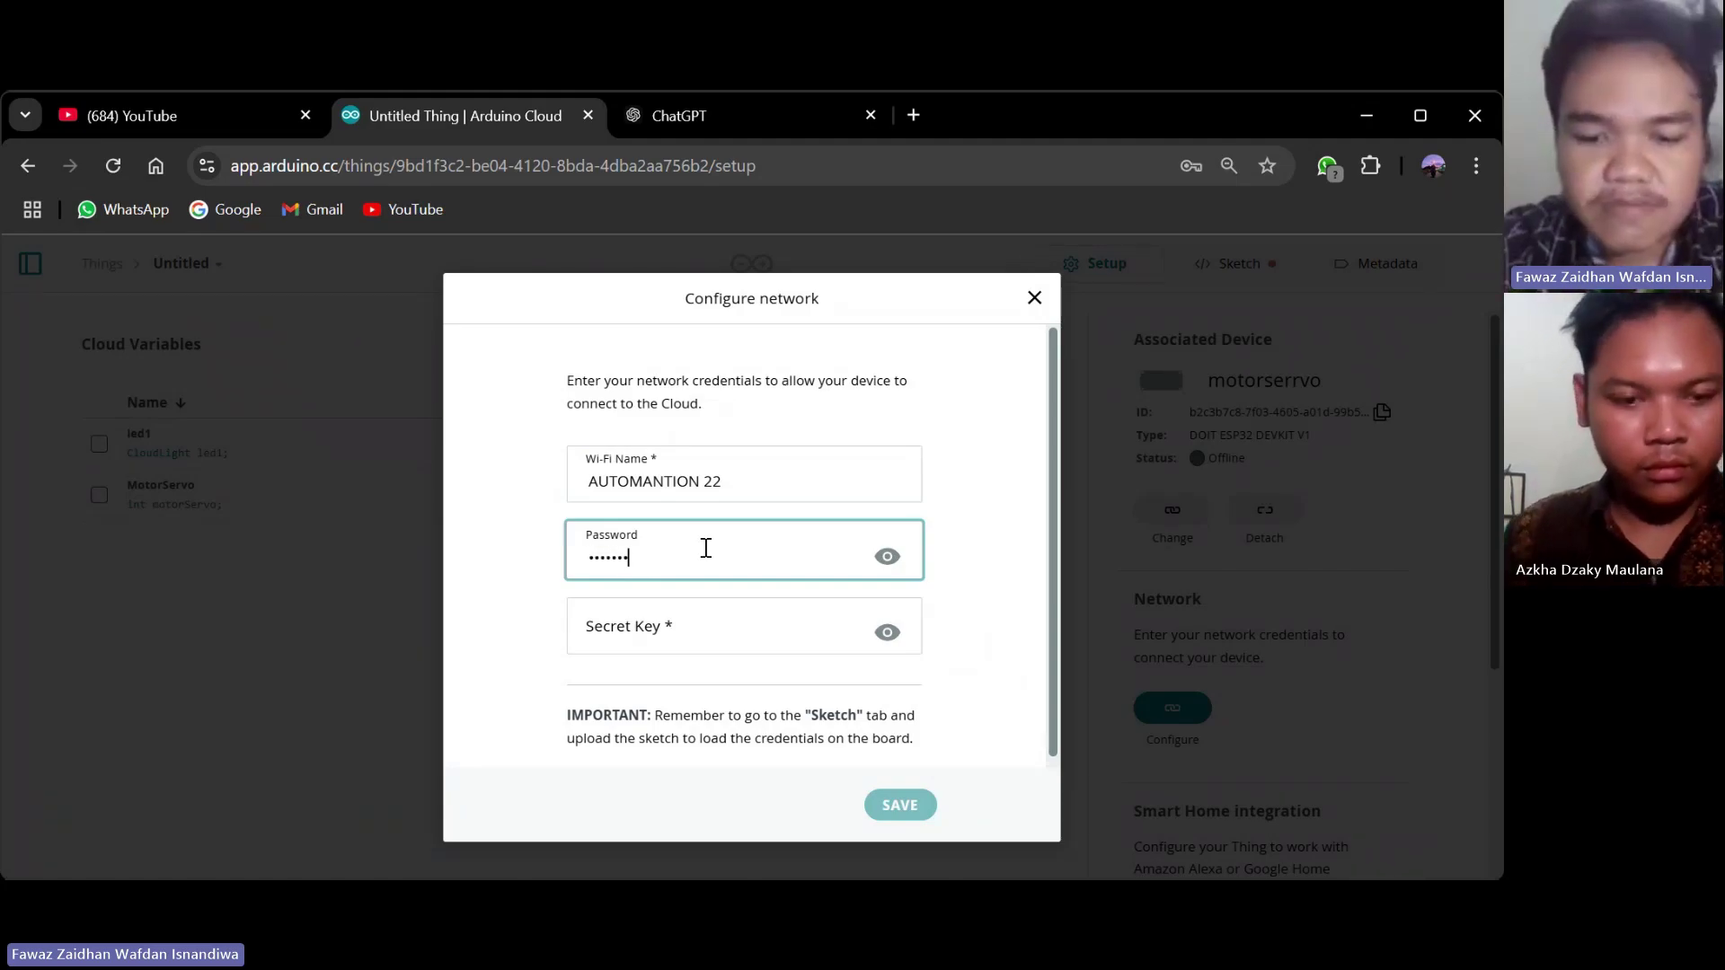
pyautogui.write('•••••••••')
pyautogui.click(663, 626)
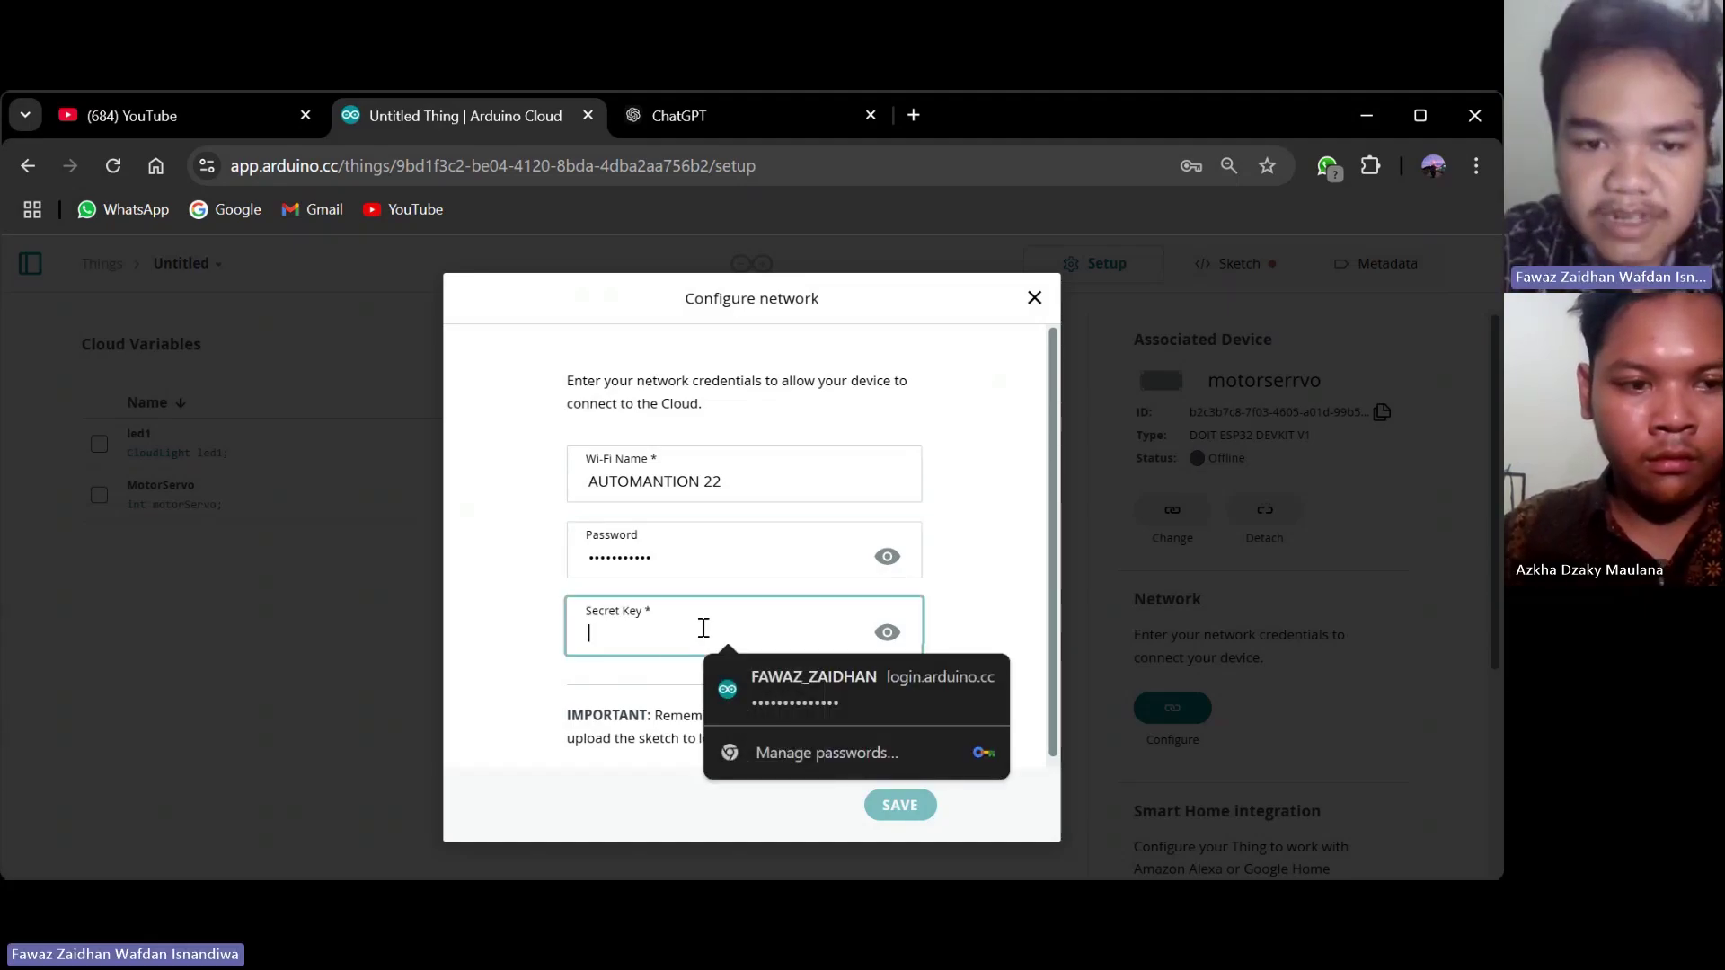
pyautogui.hotkey('ctrl', 'v')
pyautogui.click(879, 804)
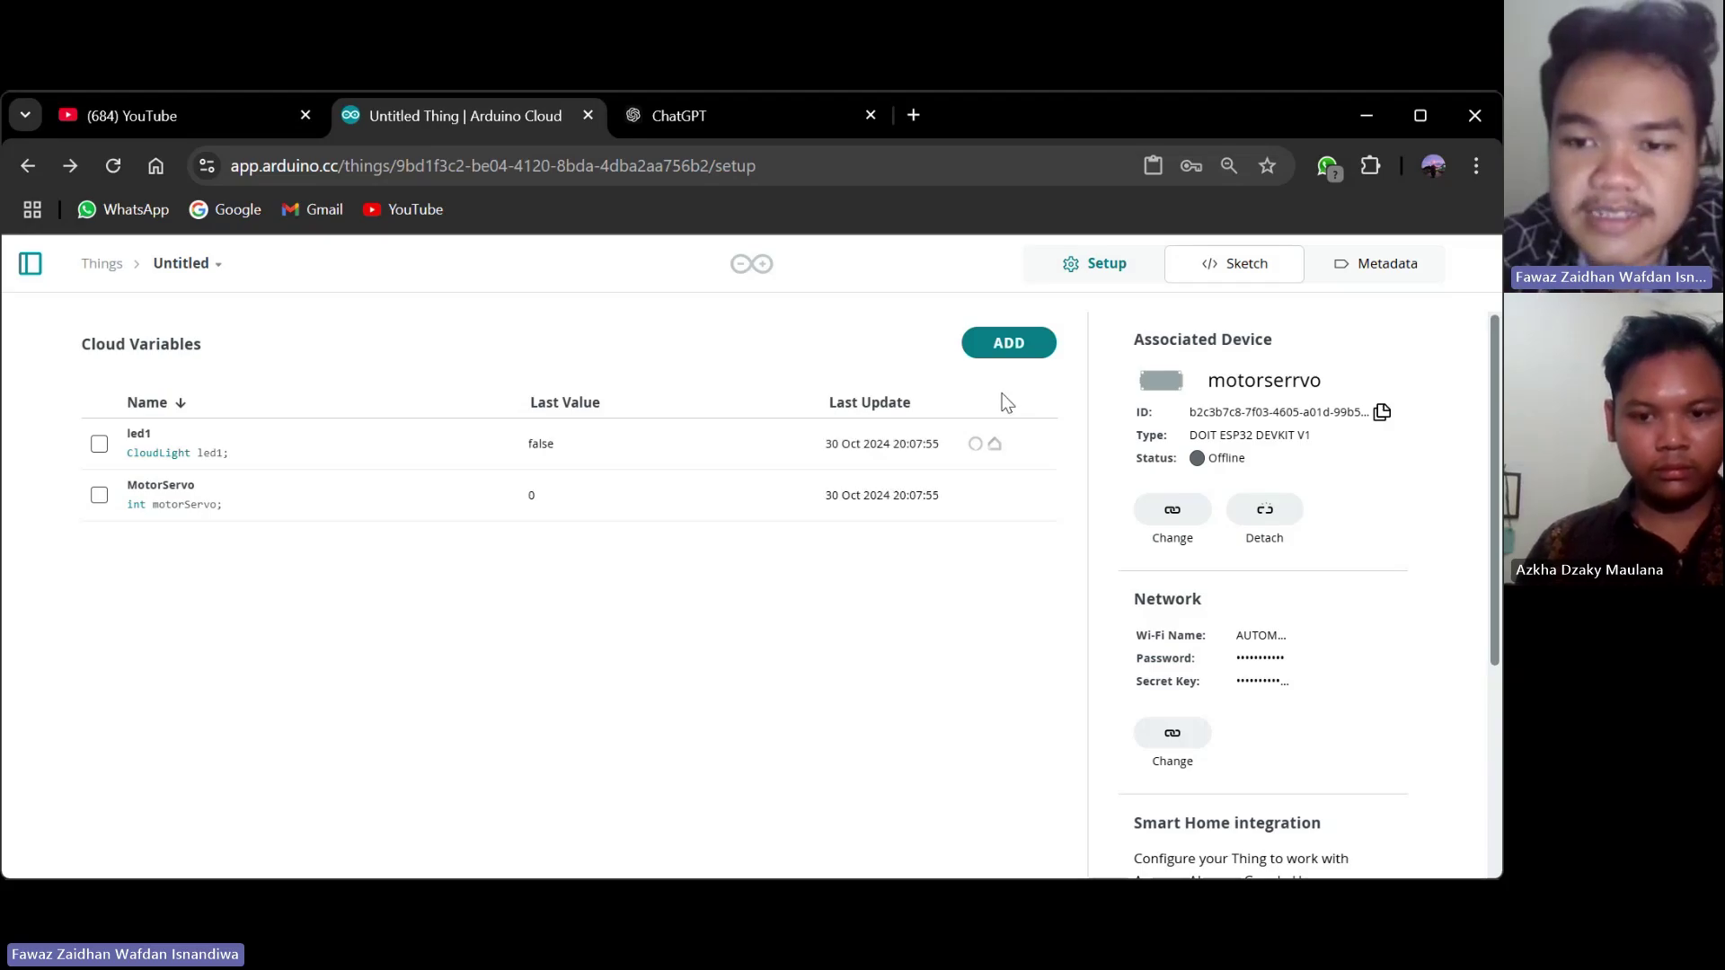
# Open the Thing's sketch, review its setup code, and upload it to the motorserrvo board.
pyautogui.click(1245, 285)
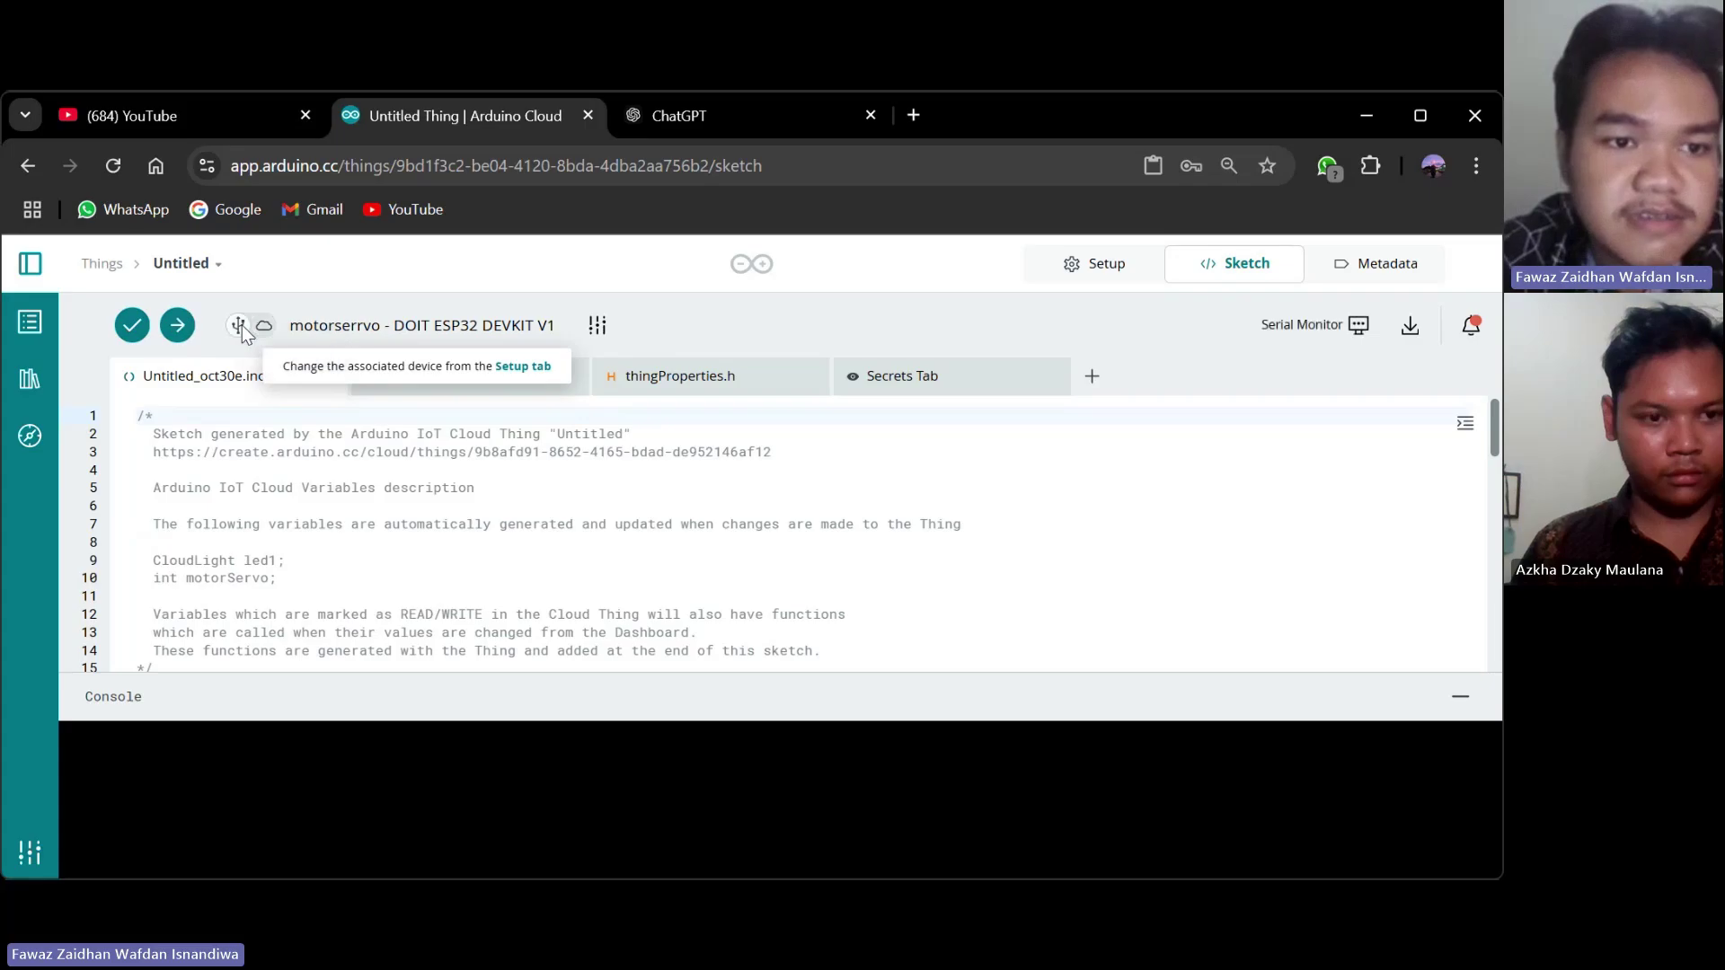
pyautogui.scroll(-1, 312, 506)
pyautogui.scroll(-5, 313, 506)
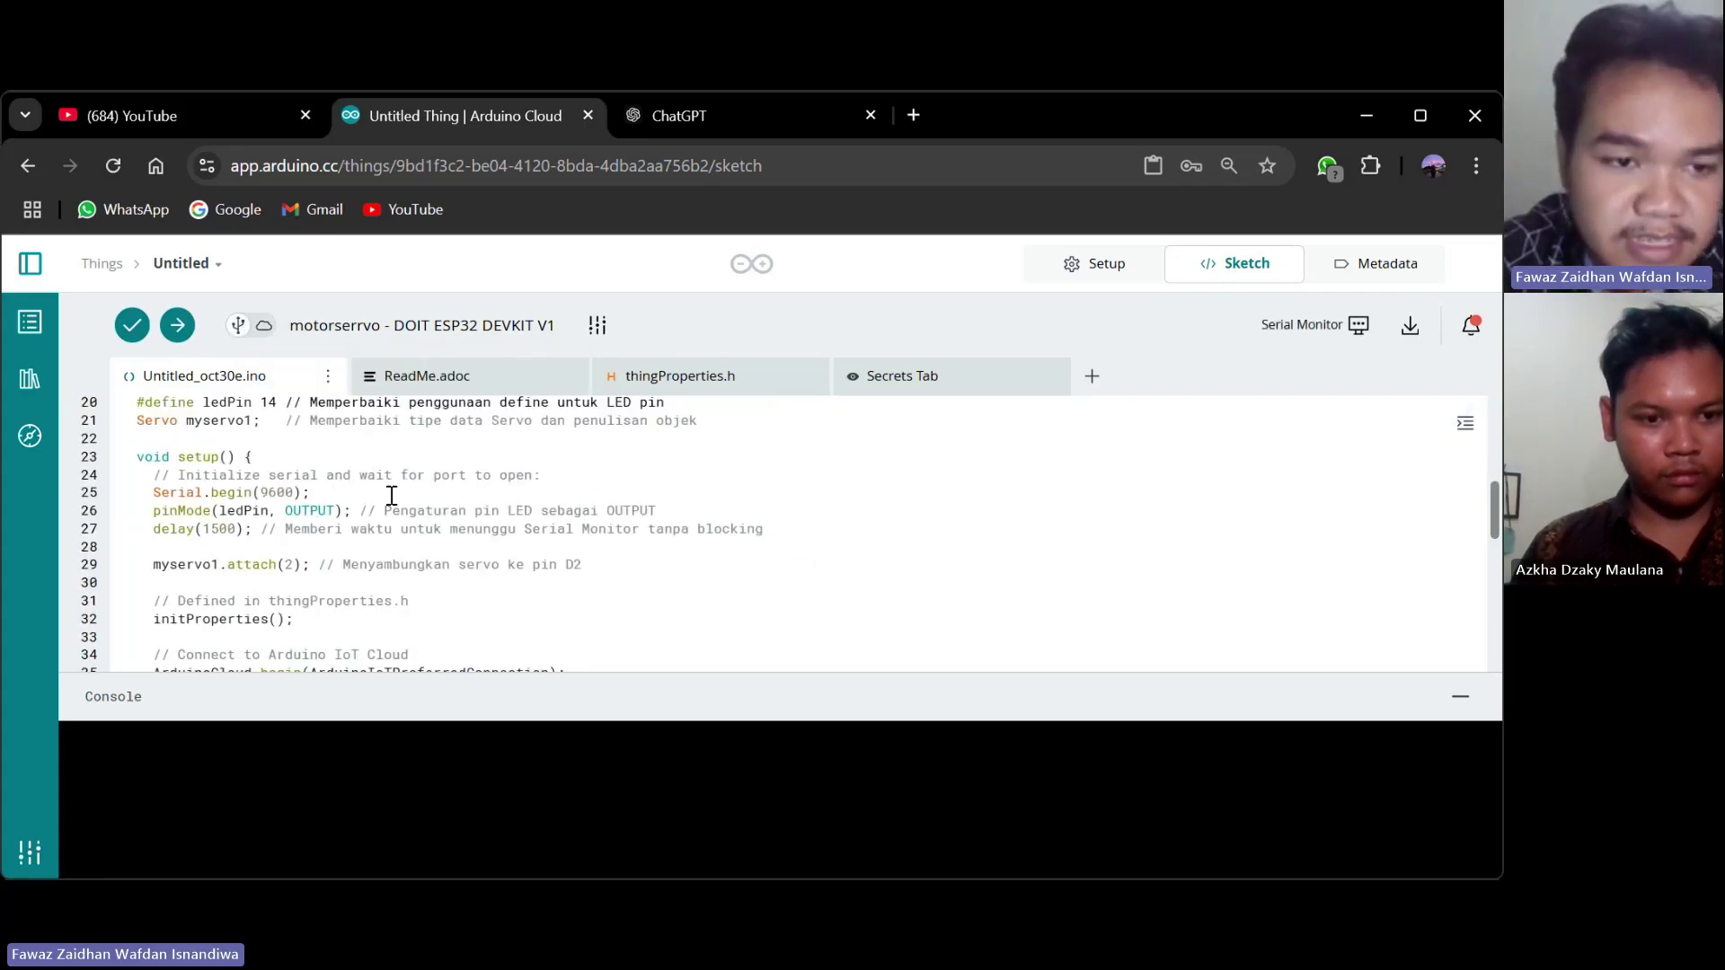
pyautogui.scroll(-2, 393, 501)
pyautogui.scroll(2, 395, 507)
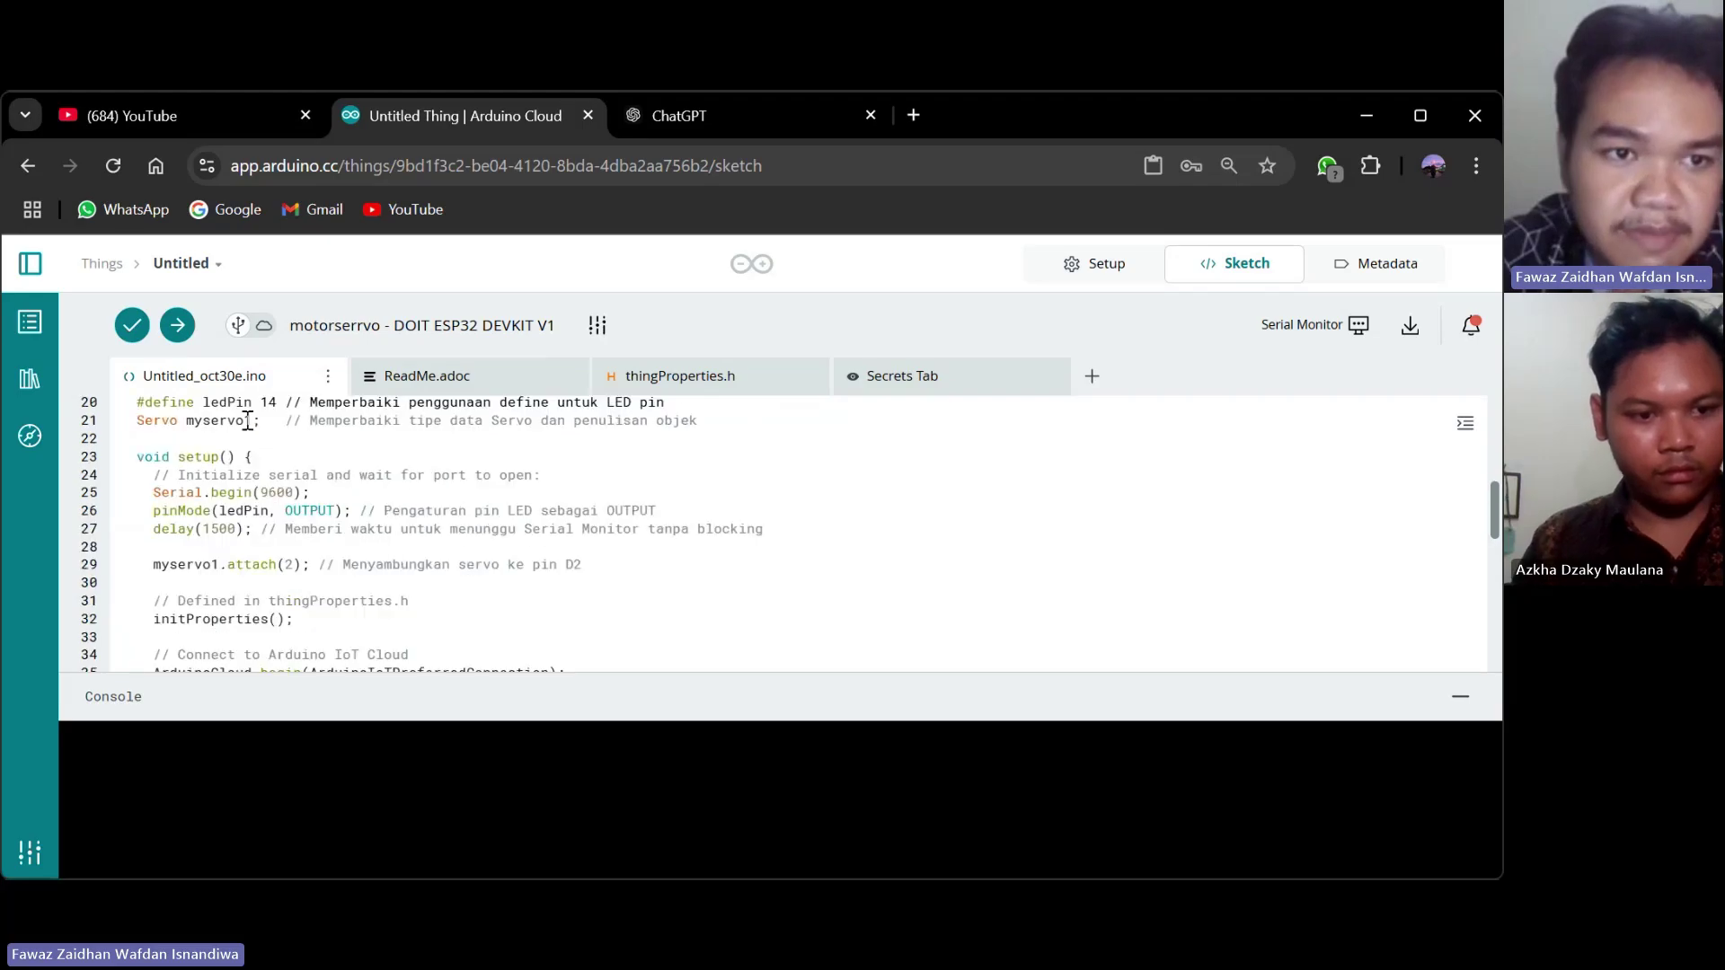
pyautogui.click(173, 336)
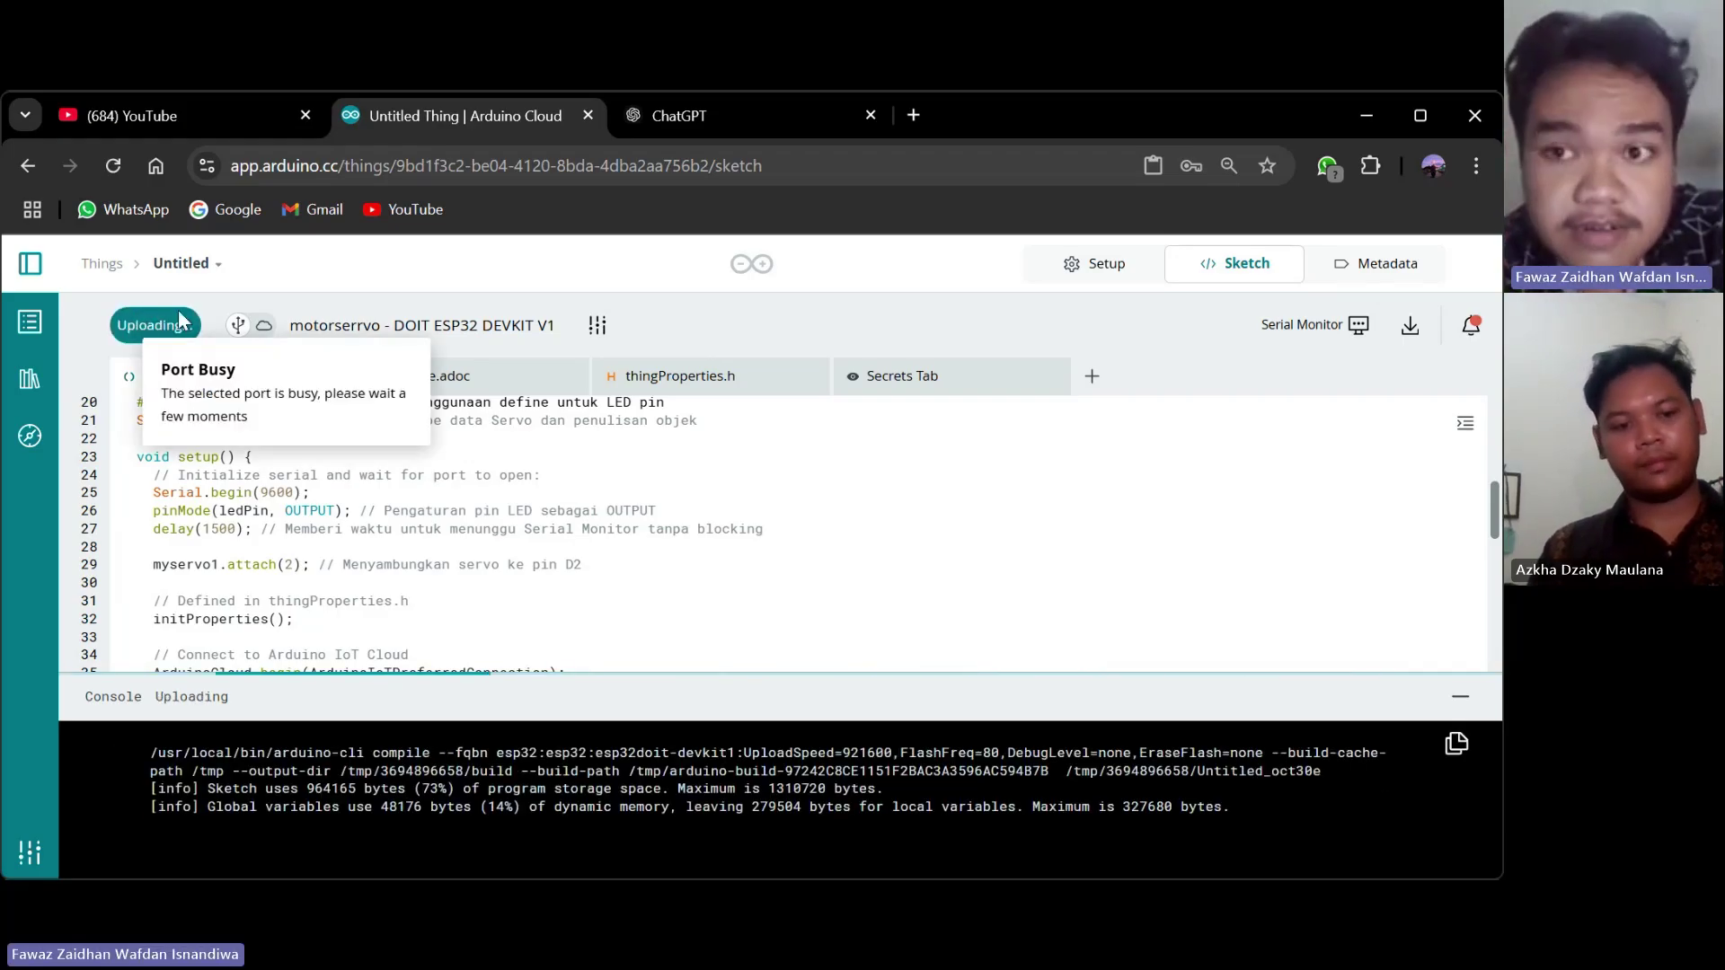
pyautogui.moveTo(666, 675); pyautogui.dragTo(683, 793)
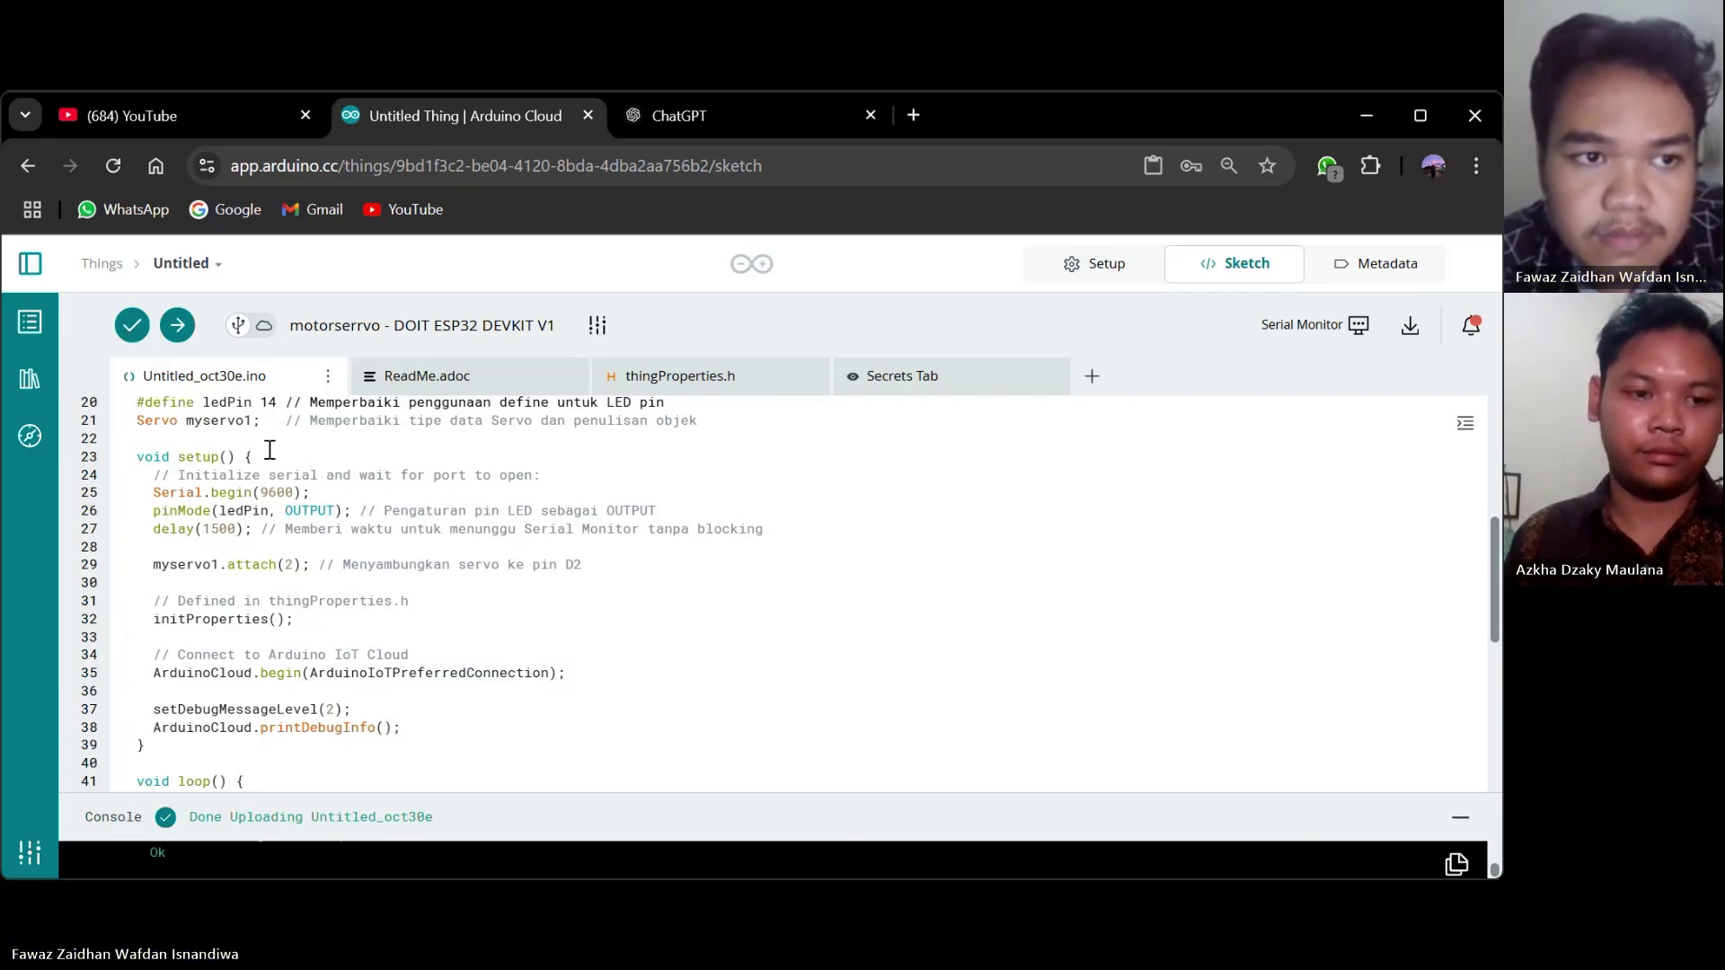
# Go to the account's dashboards and create a new dashboard.
pyautogui.click(34, 263)
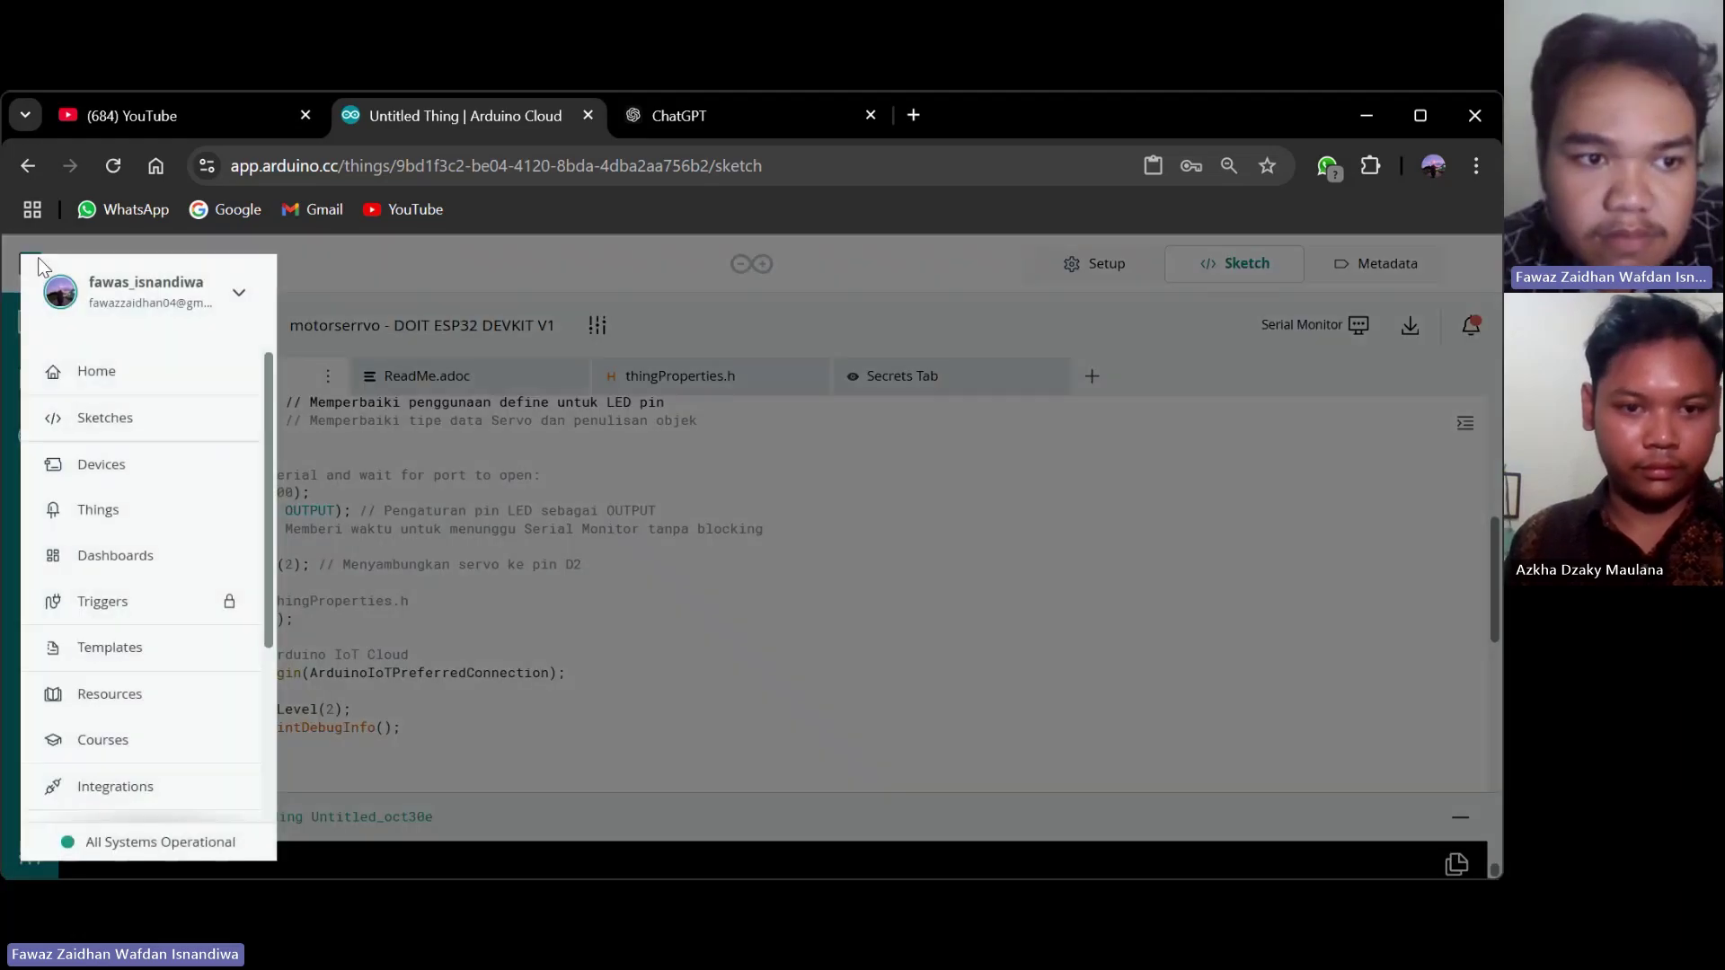
pyautogui.click(198, 559)
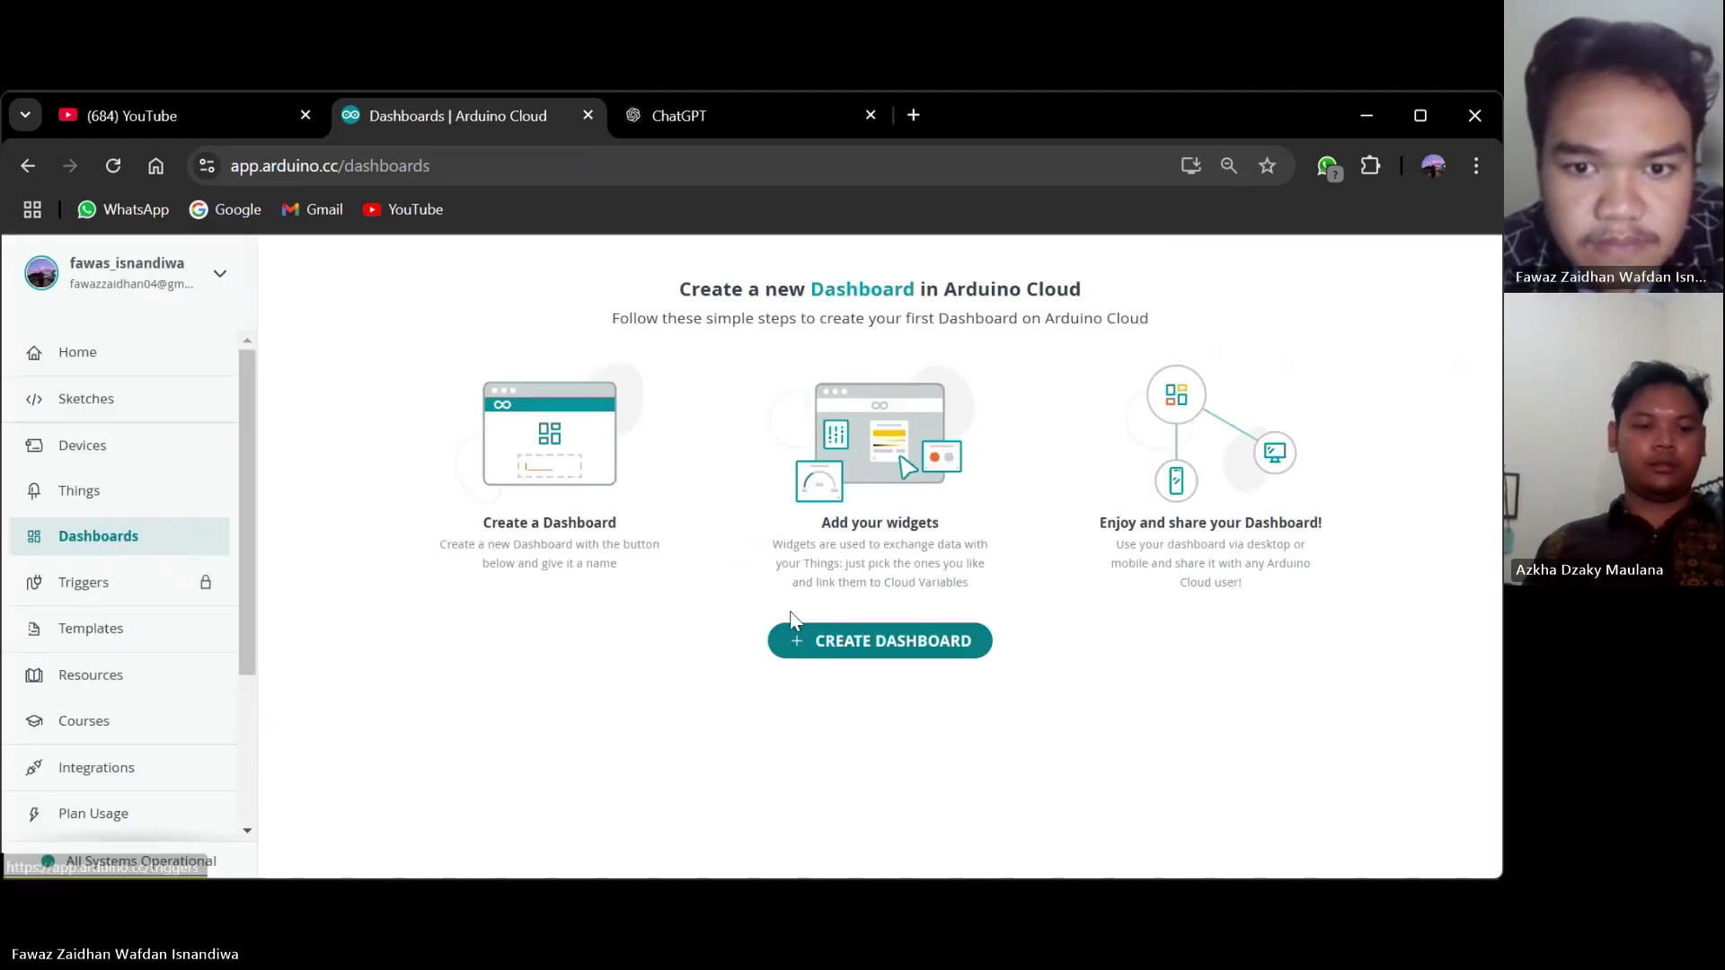
pyautogui.click(825, 649)
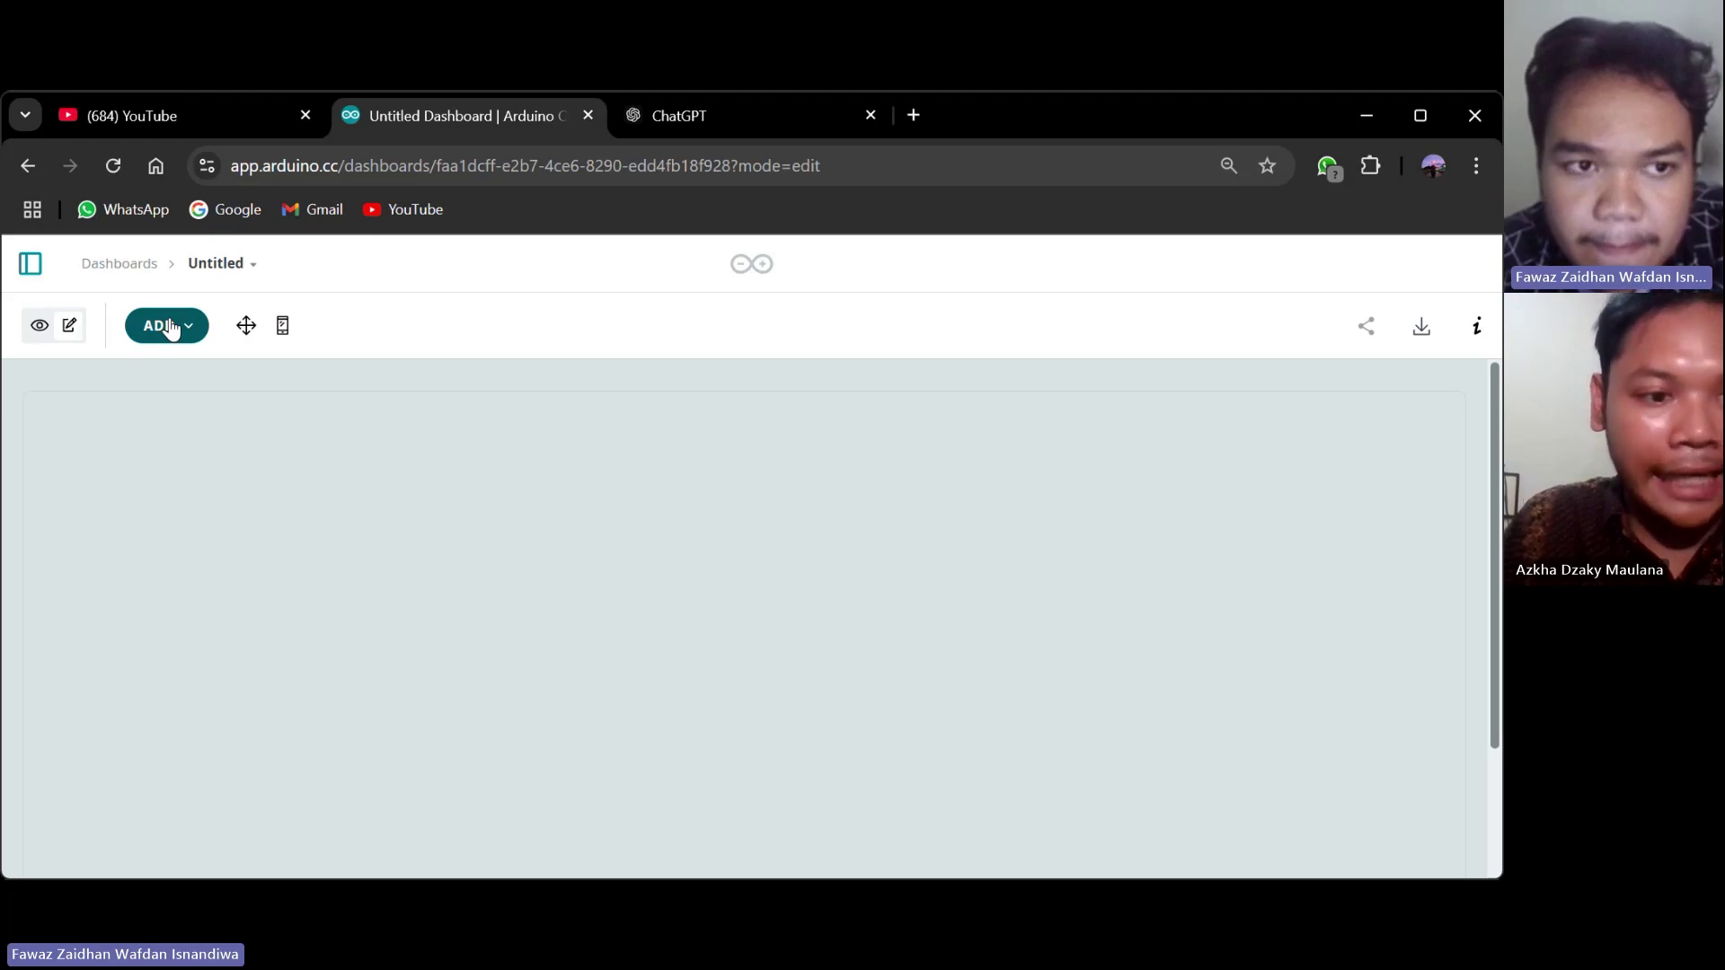
# Create dashboard widgets from the Untitled Thing, with a Switch for led1 and a Slider for MotorServo.
pyautogui.click(171, 328)
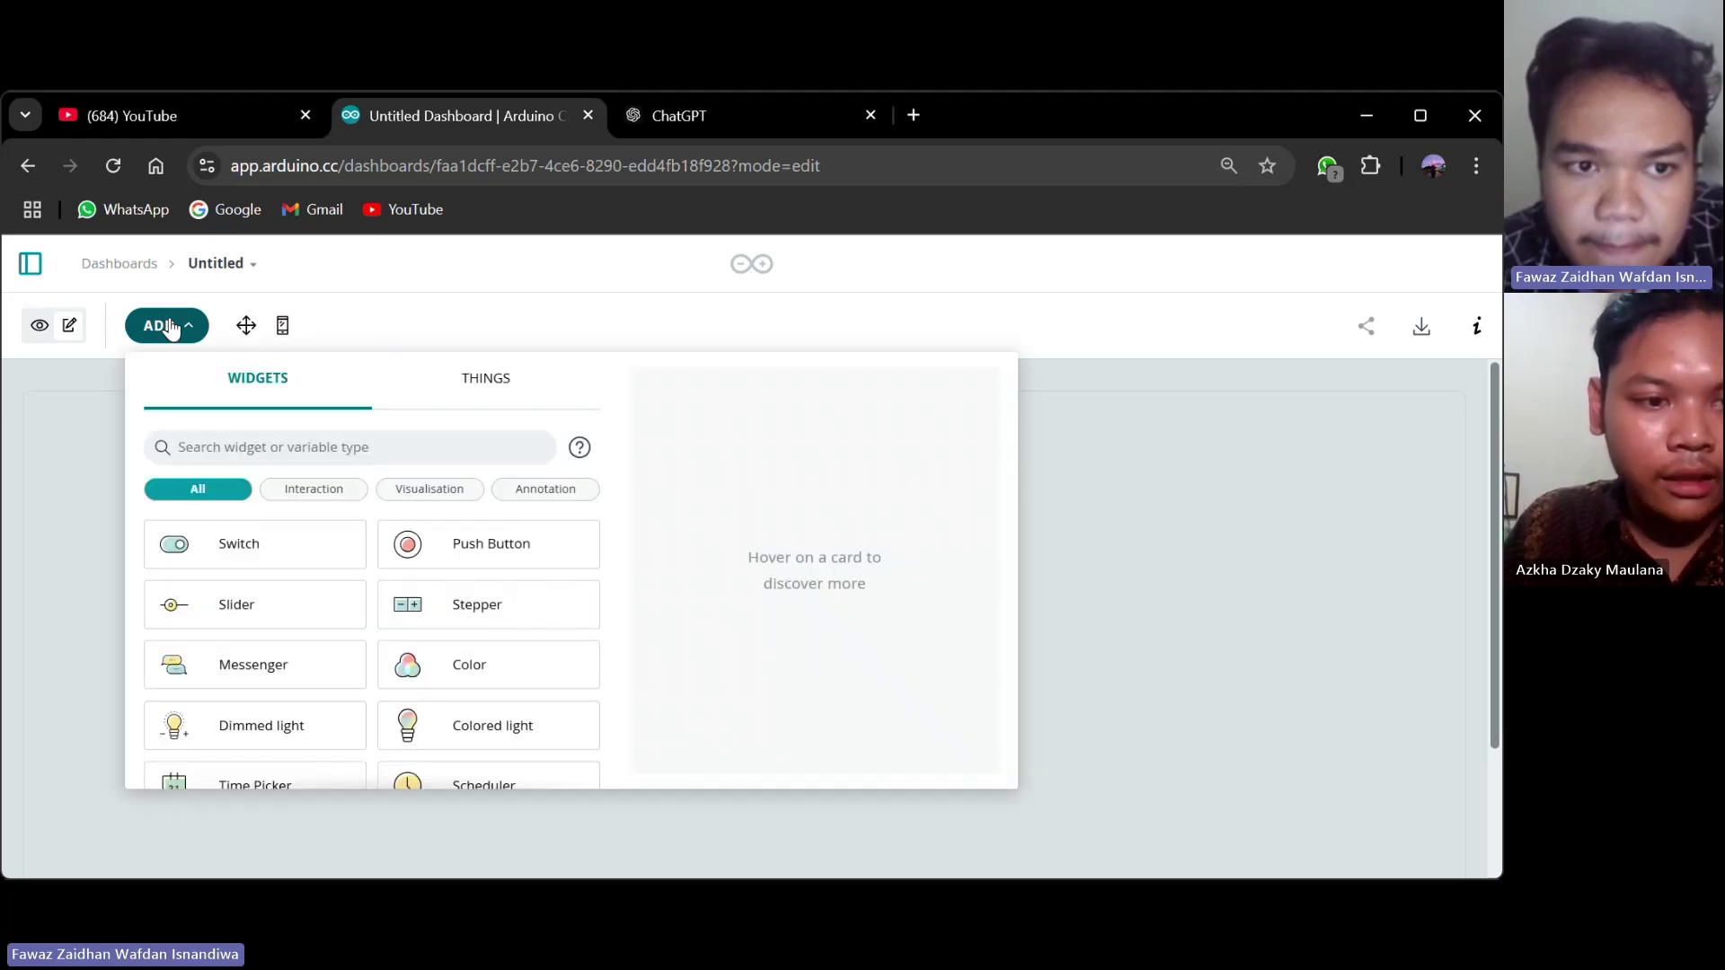
pyautogui.click(500, 385)
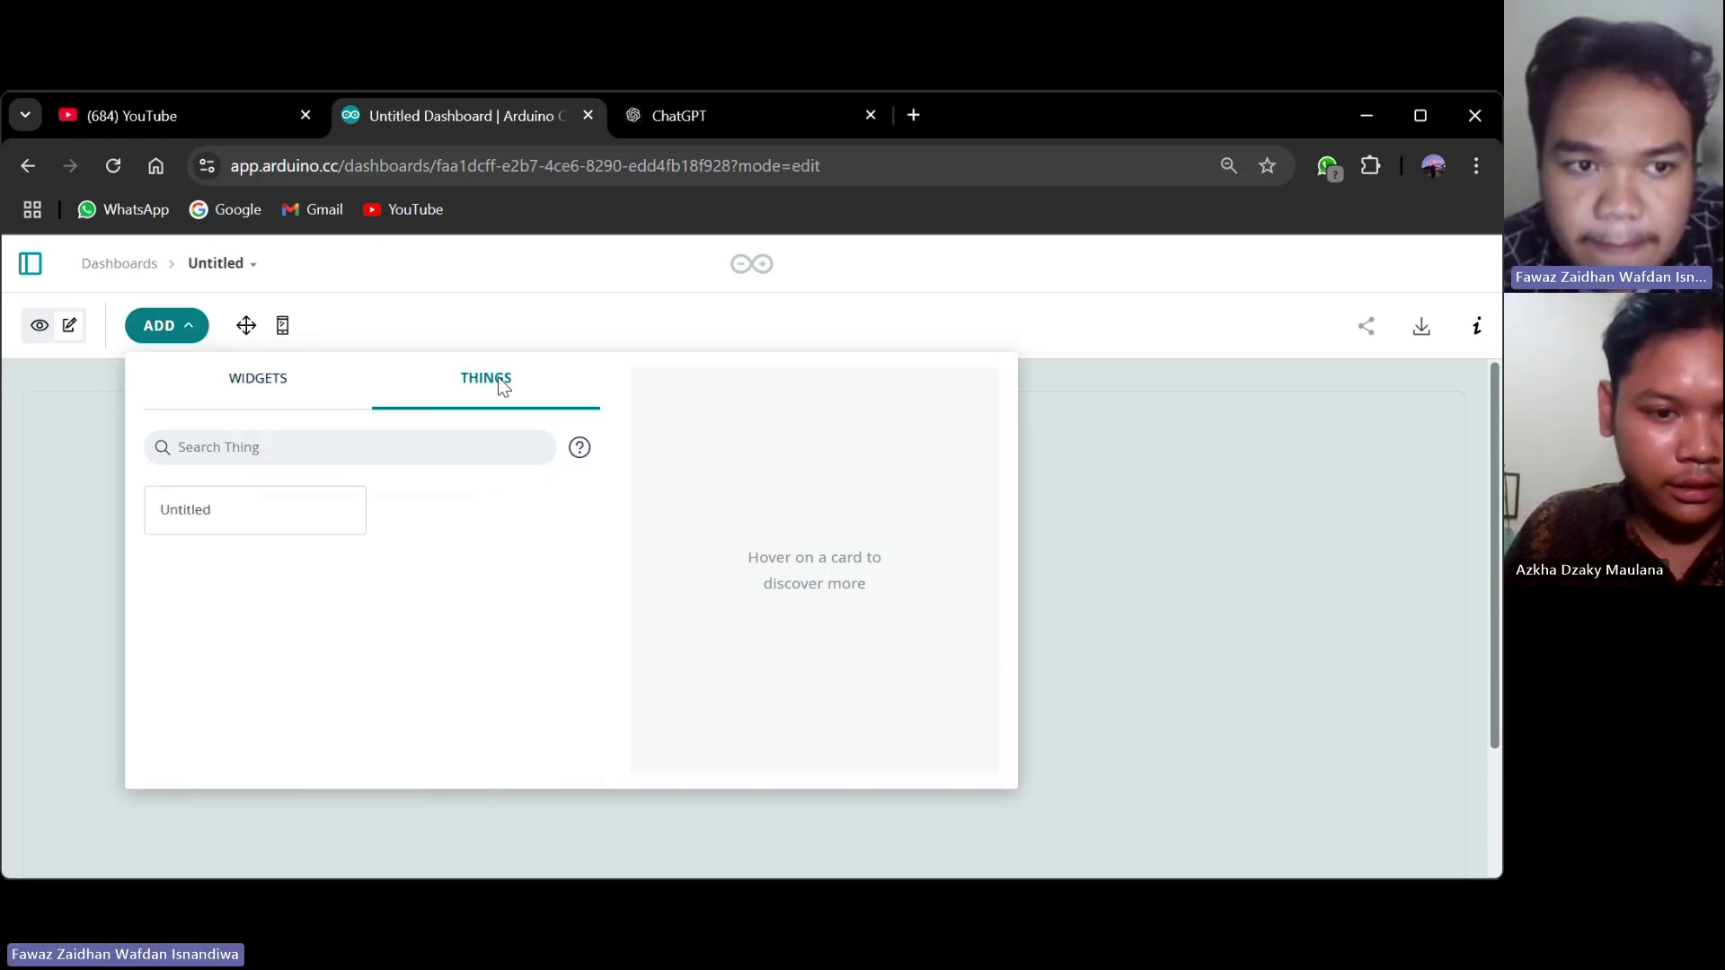
pyautogui.moveTo(311, 531)
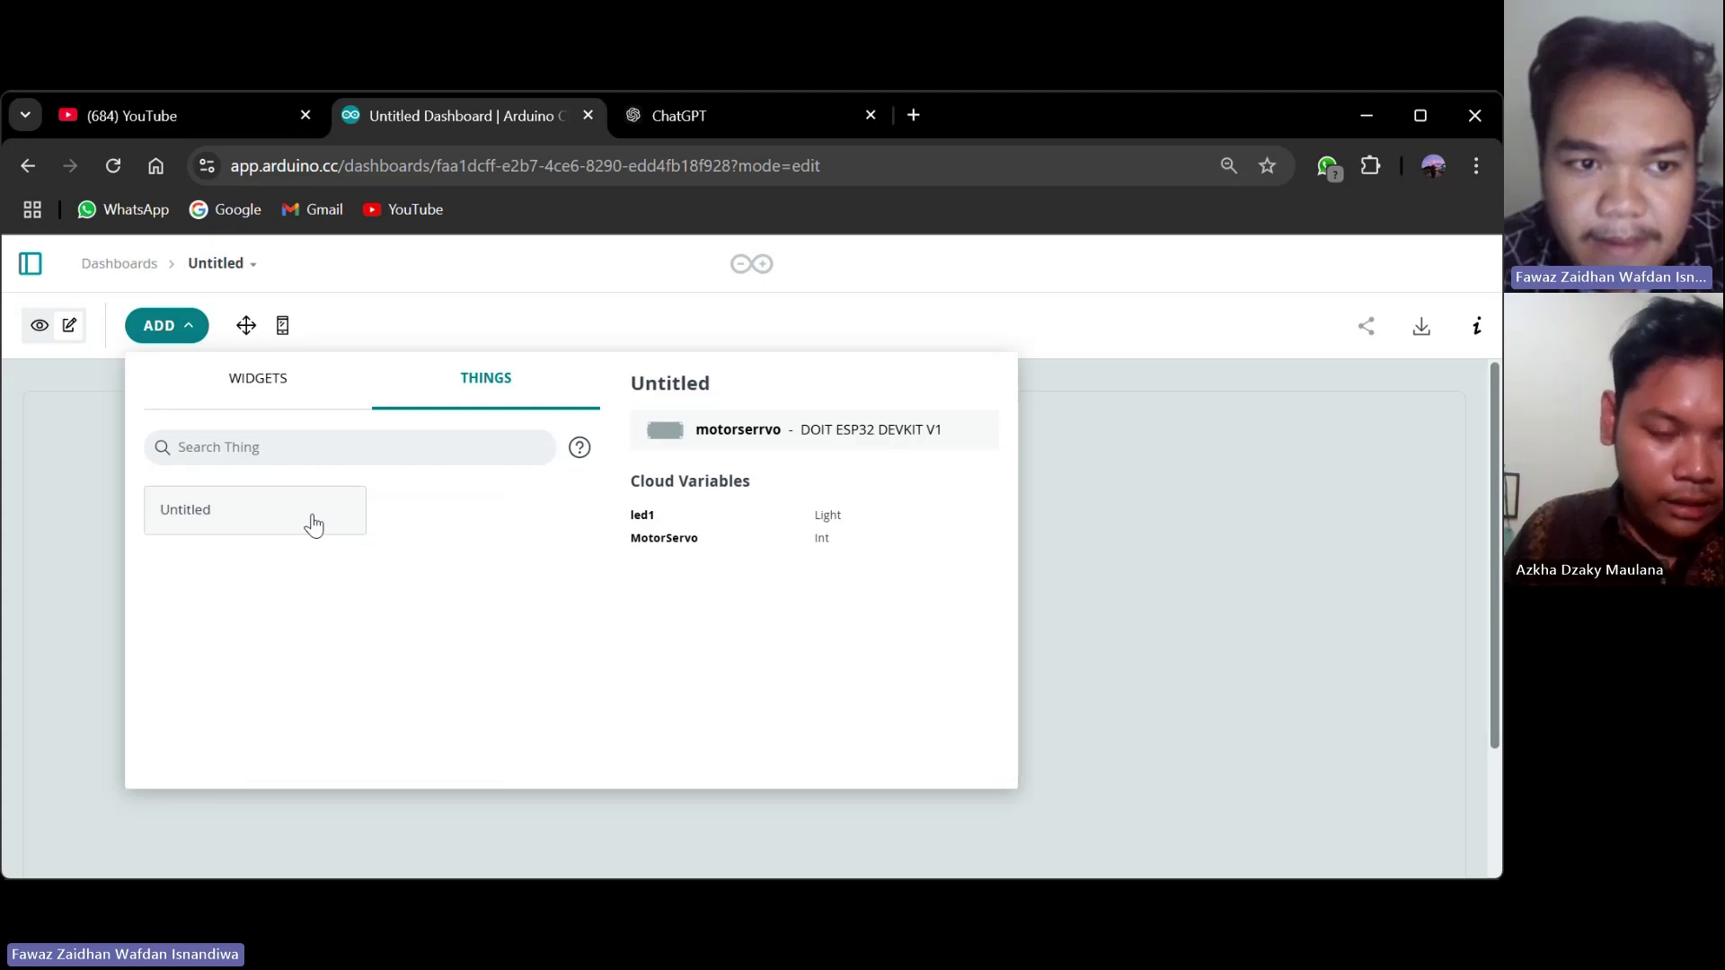
pyautogui.click(313, 525)
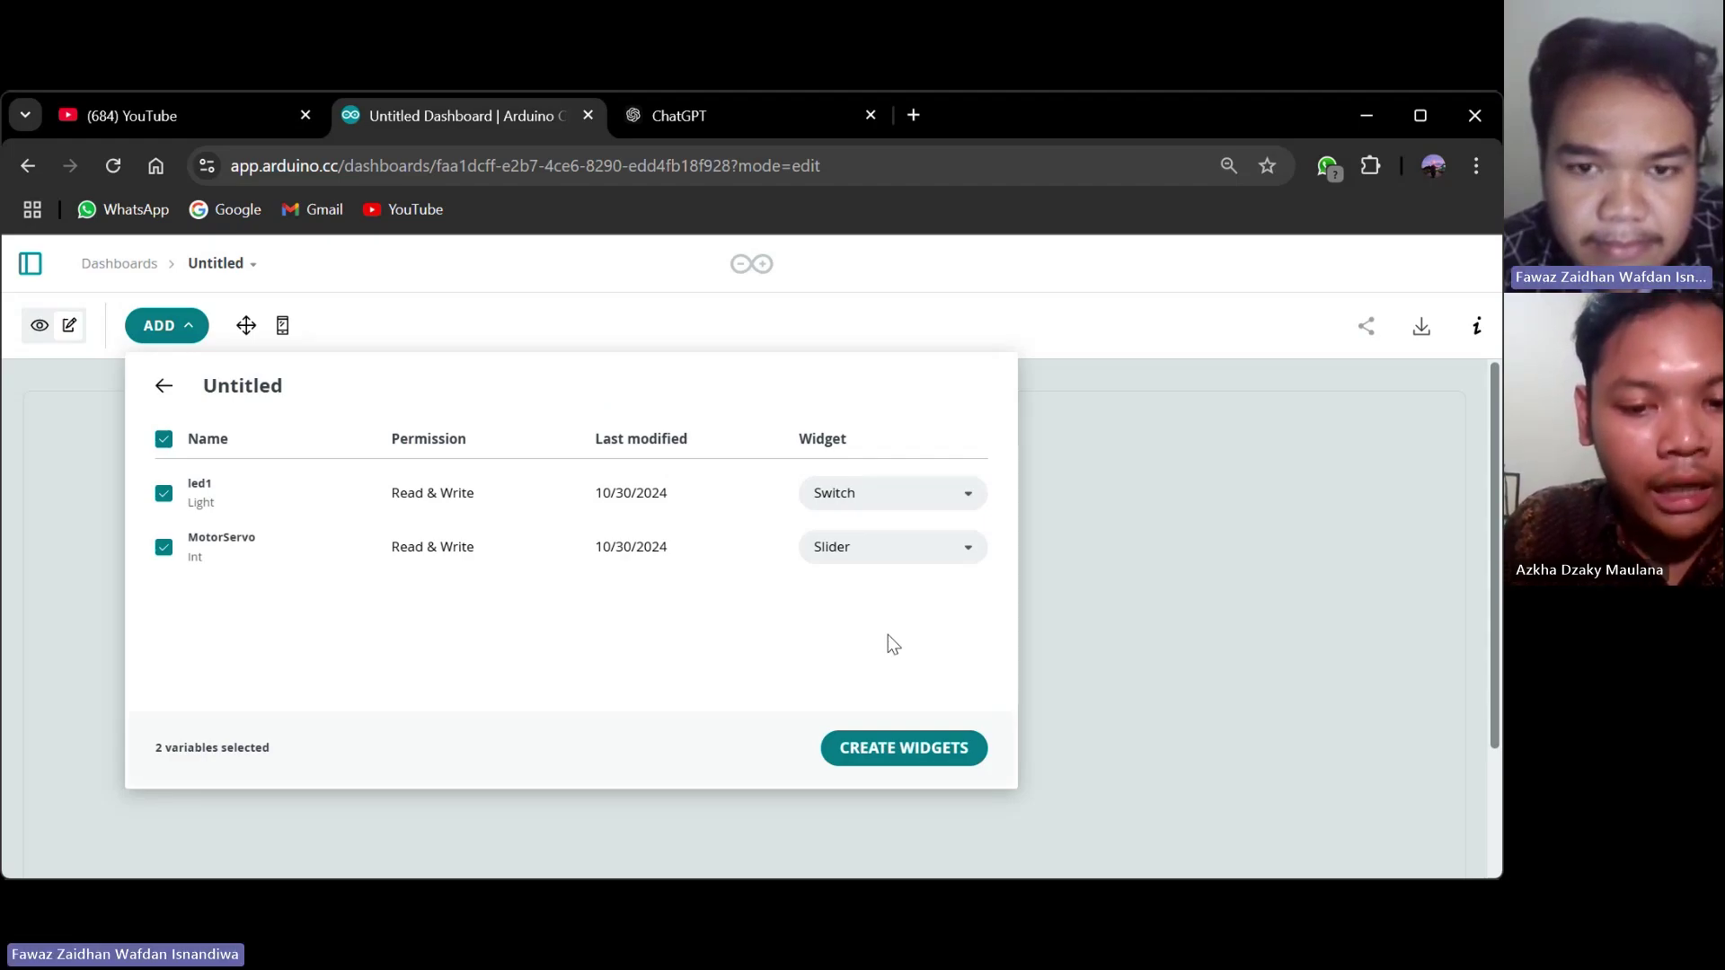
pyautogui.click(873, 755)
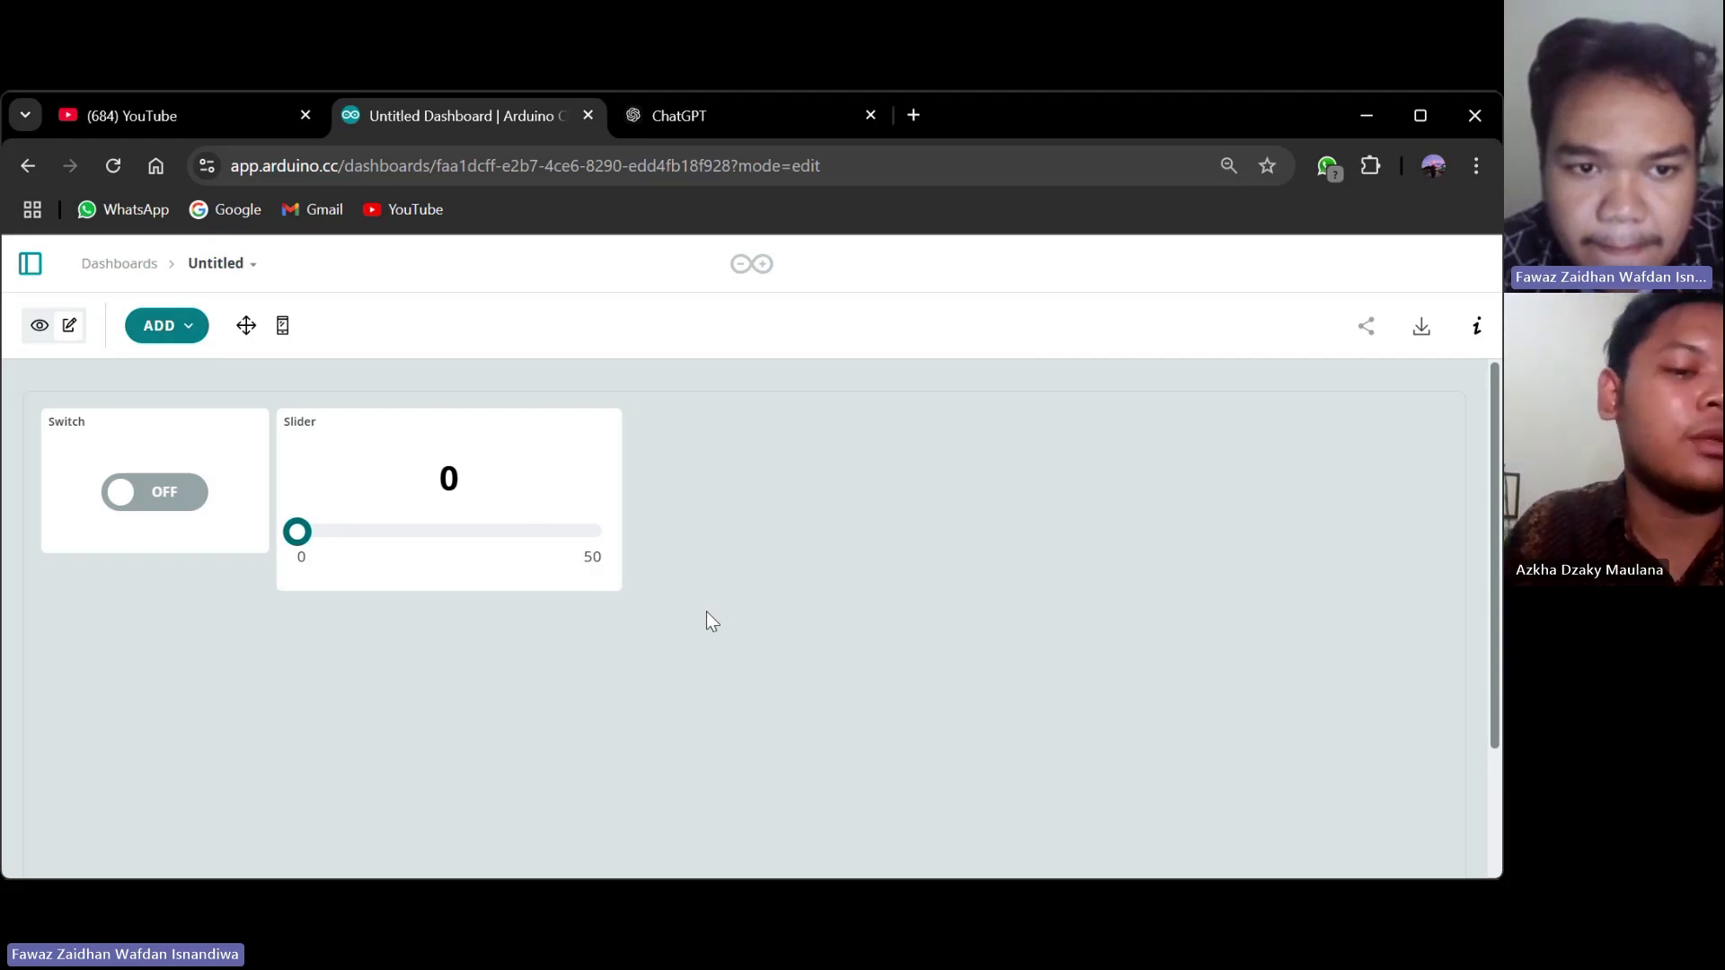
# Test the dashboard controls by turning the LED switch on and moving the servo slider to its maximum.
pyautogui.moveTo(555, 569)
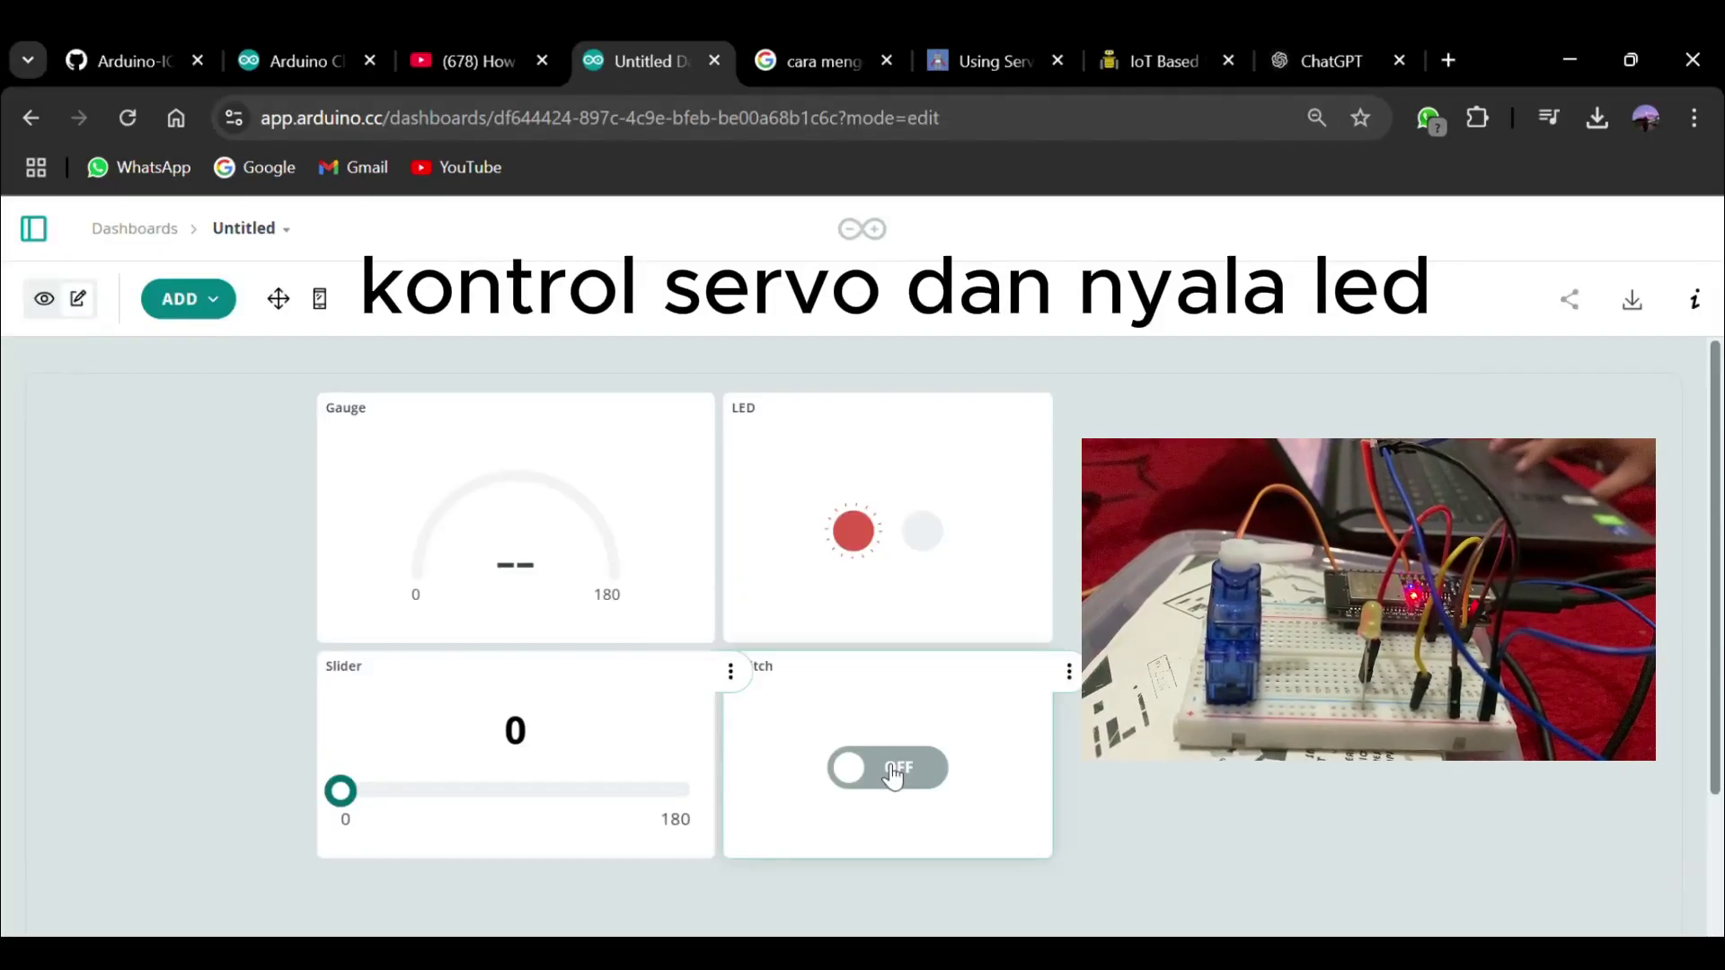
pyautogui.click(892, 771)
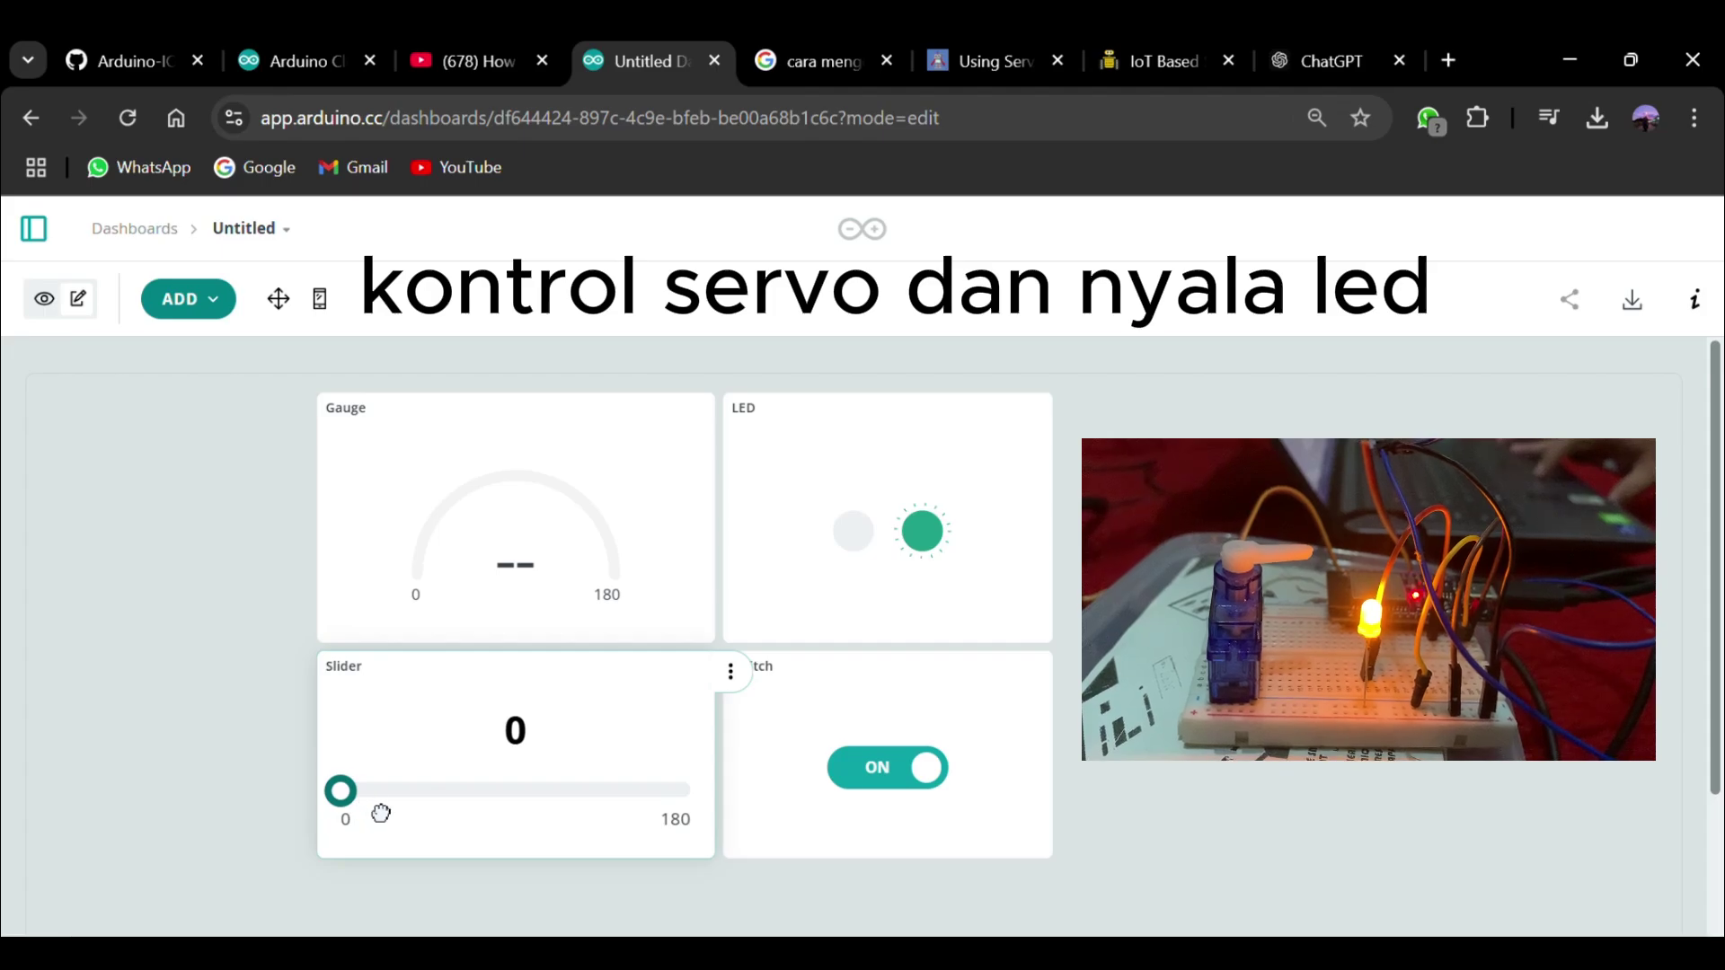
pyautogui.moveTo(381, 814); pyautogui.dragTo(706, 818)
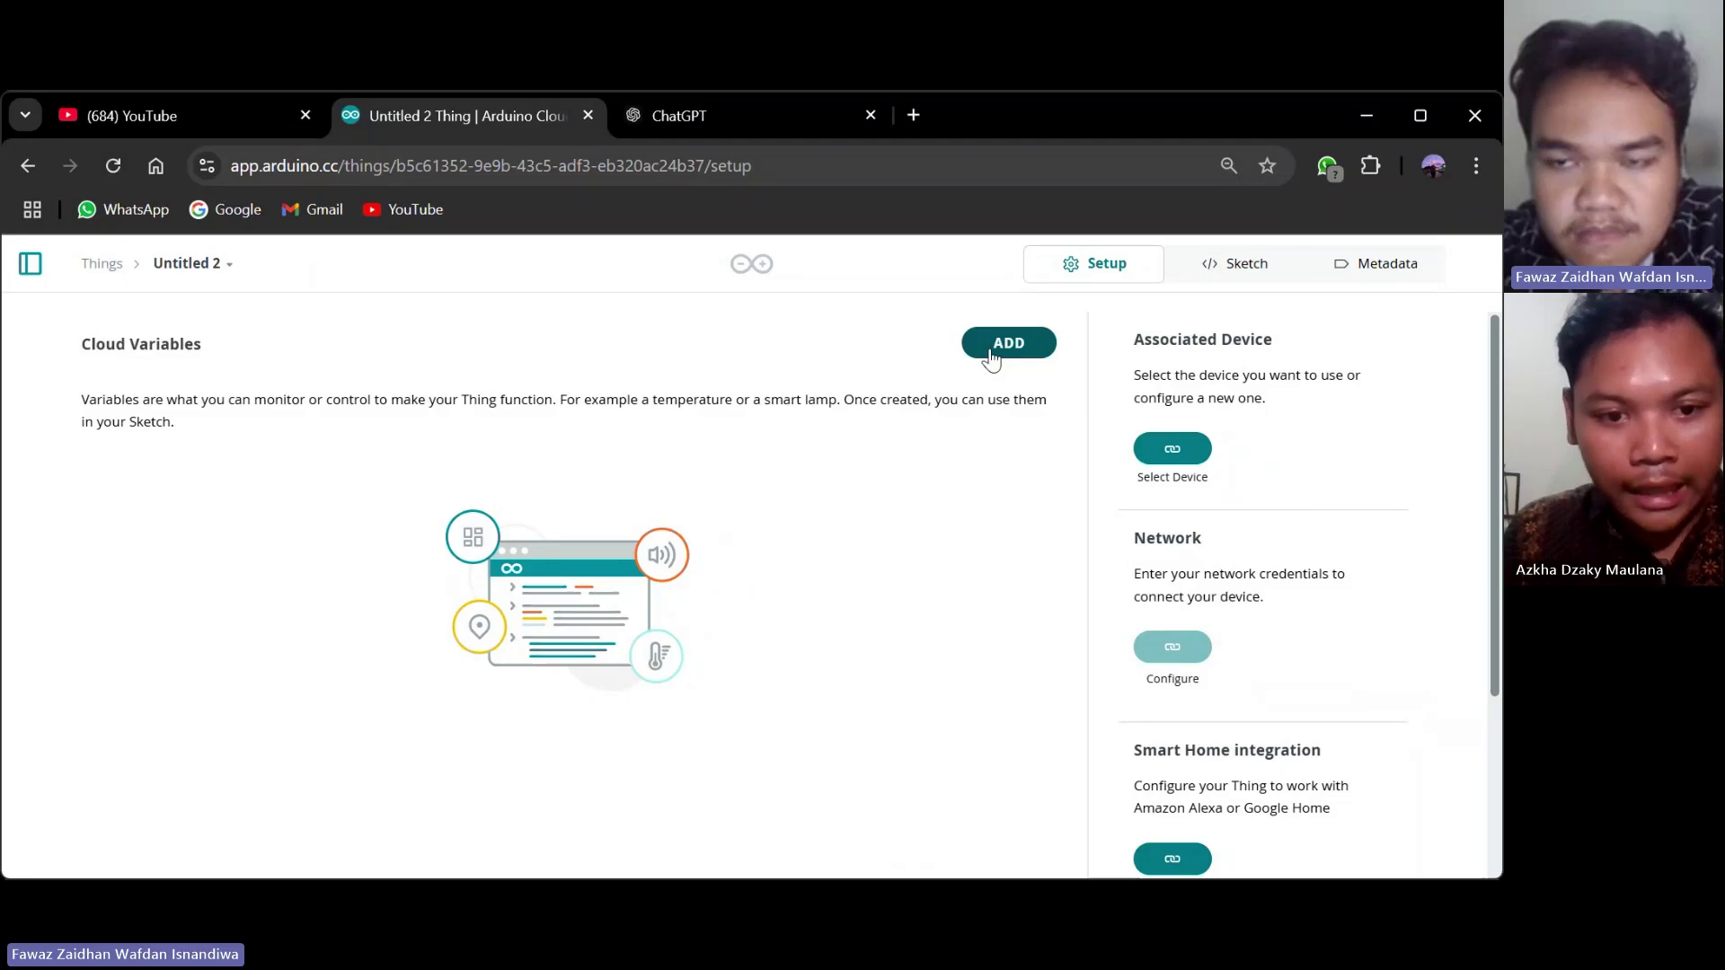
# Start a new cloud variable named humidity in the Untitled 2 Thing and search the variable types for "relativ".
pyautogui.click(990, 354)
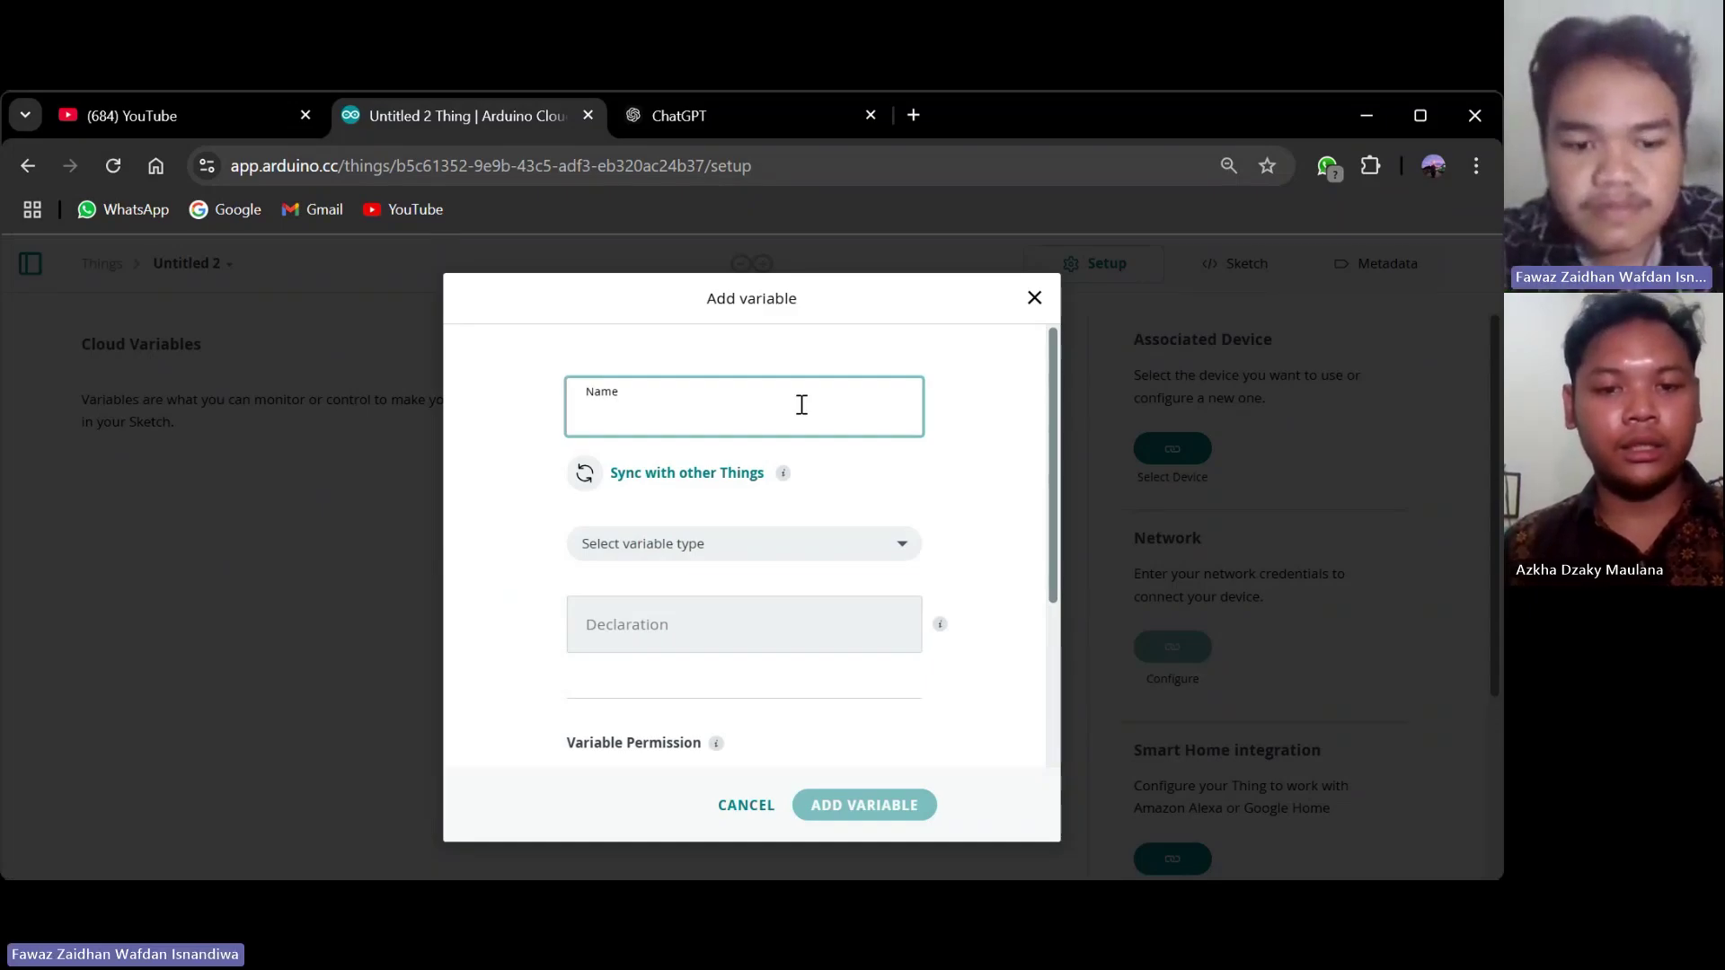
pyautogui.write('humidity')
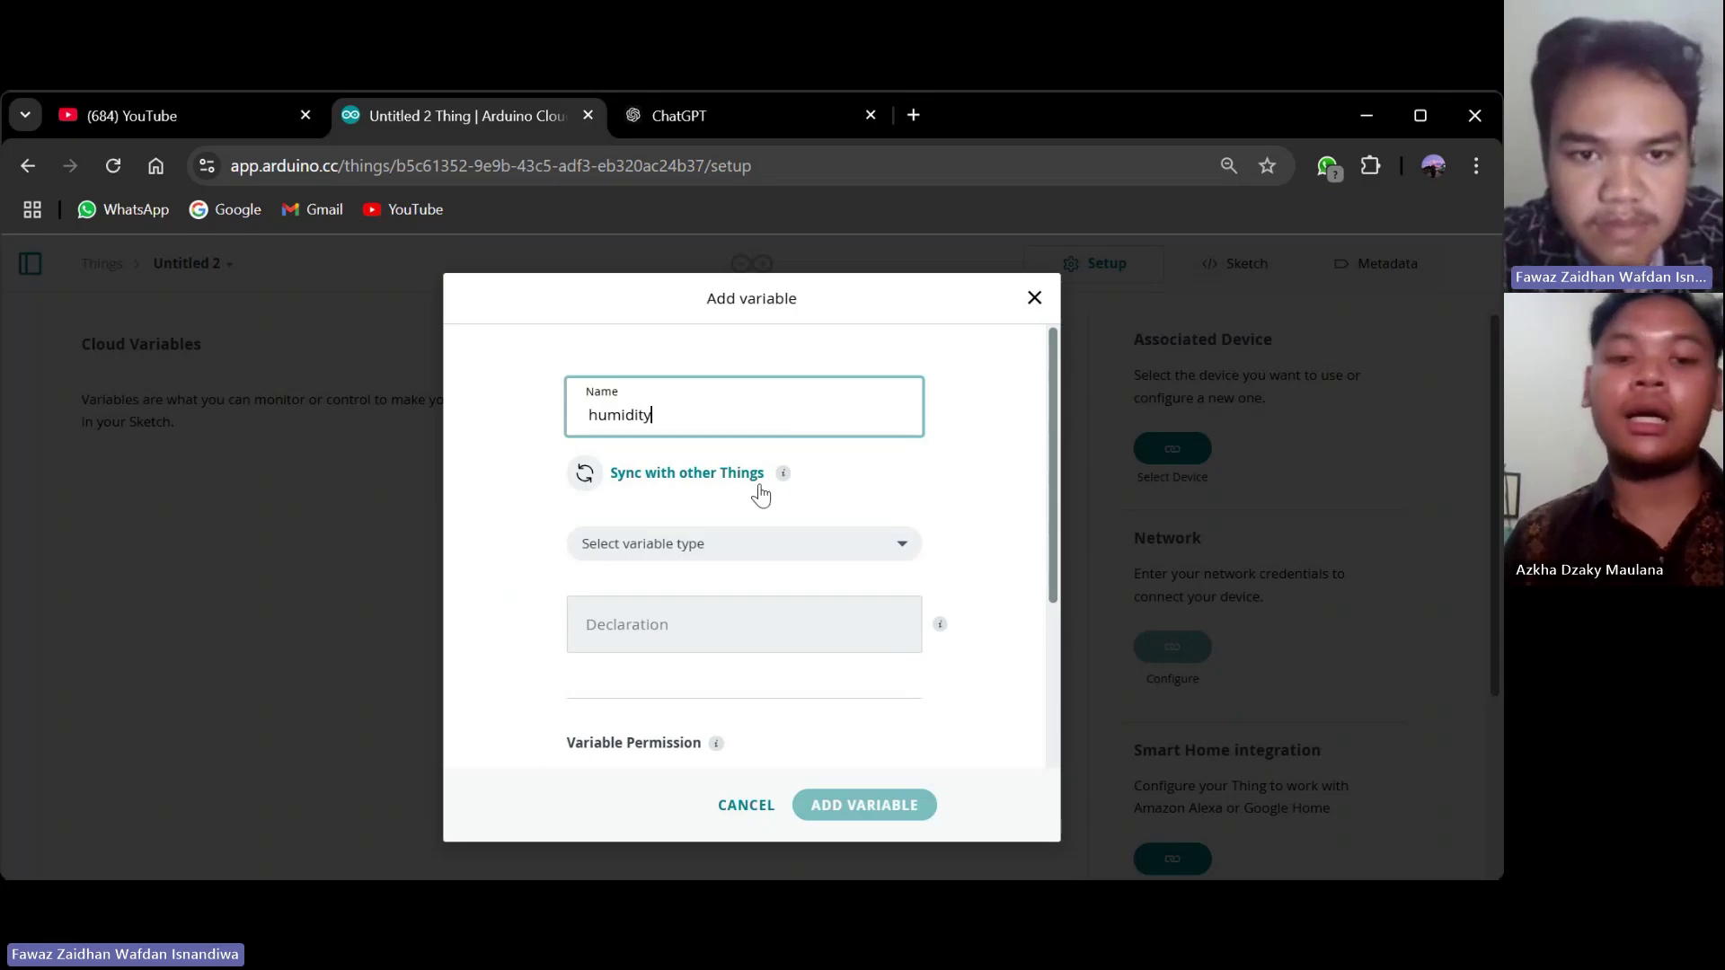
pyautogui.click(750, 542)
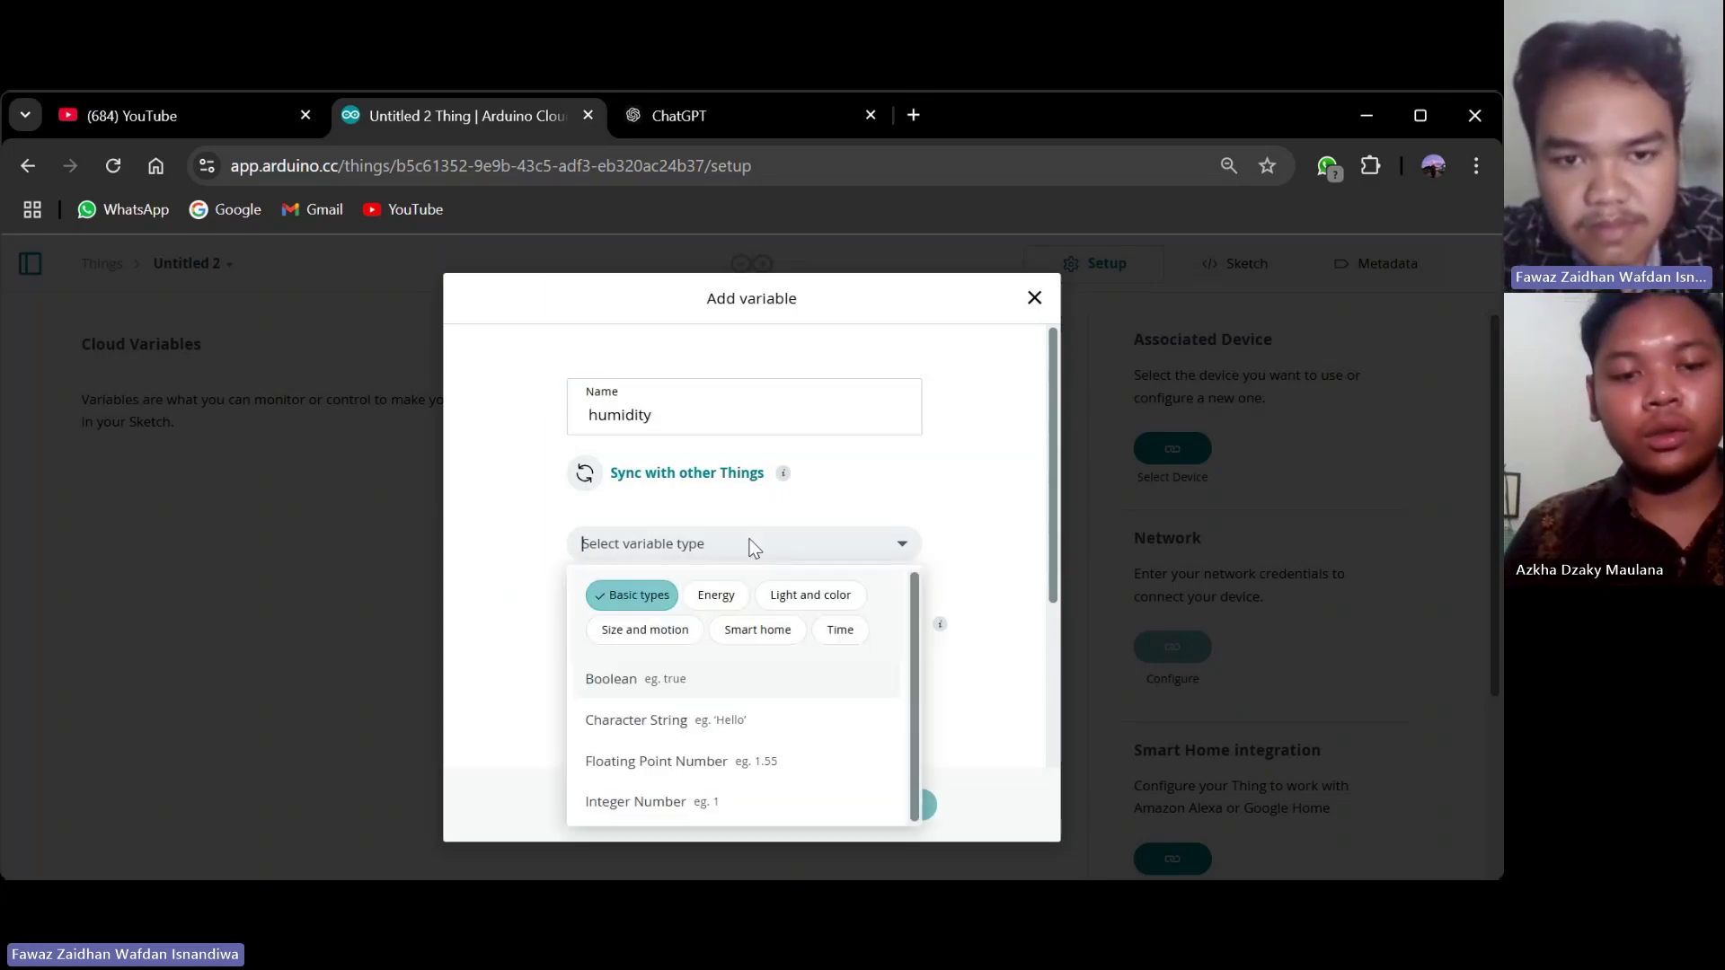
pyautogui.click(751, 538)
pyautogui.click(751, 544)
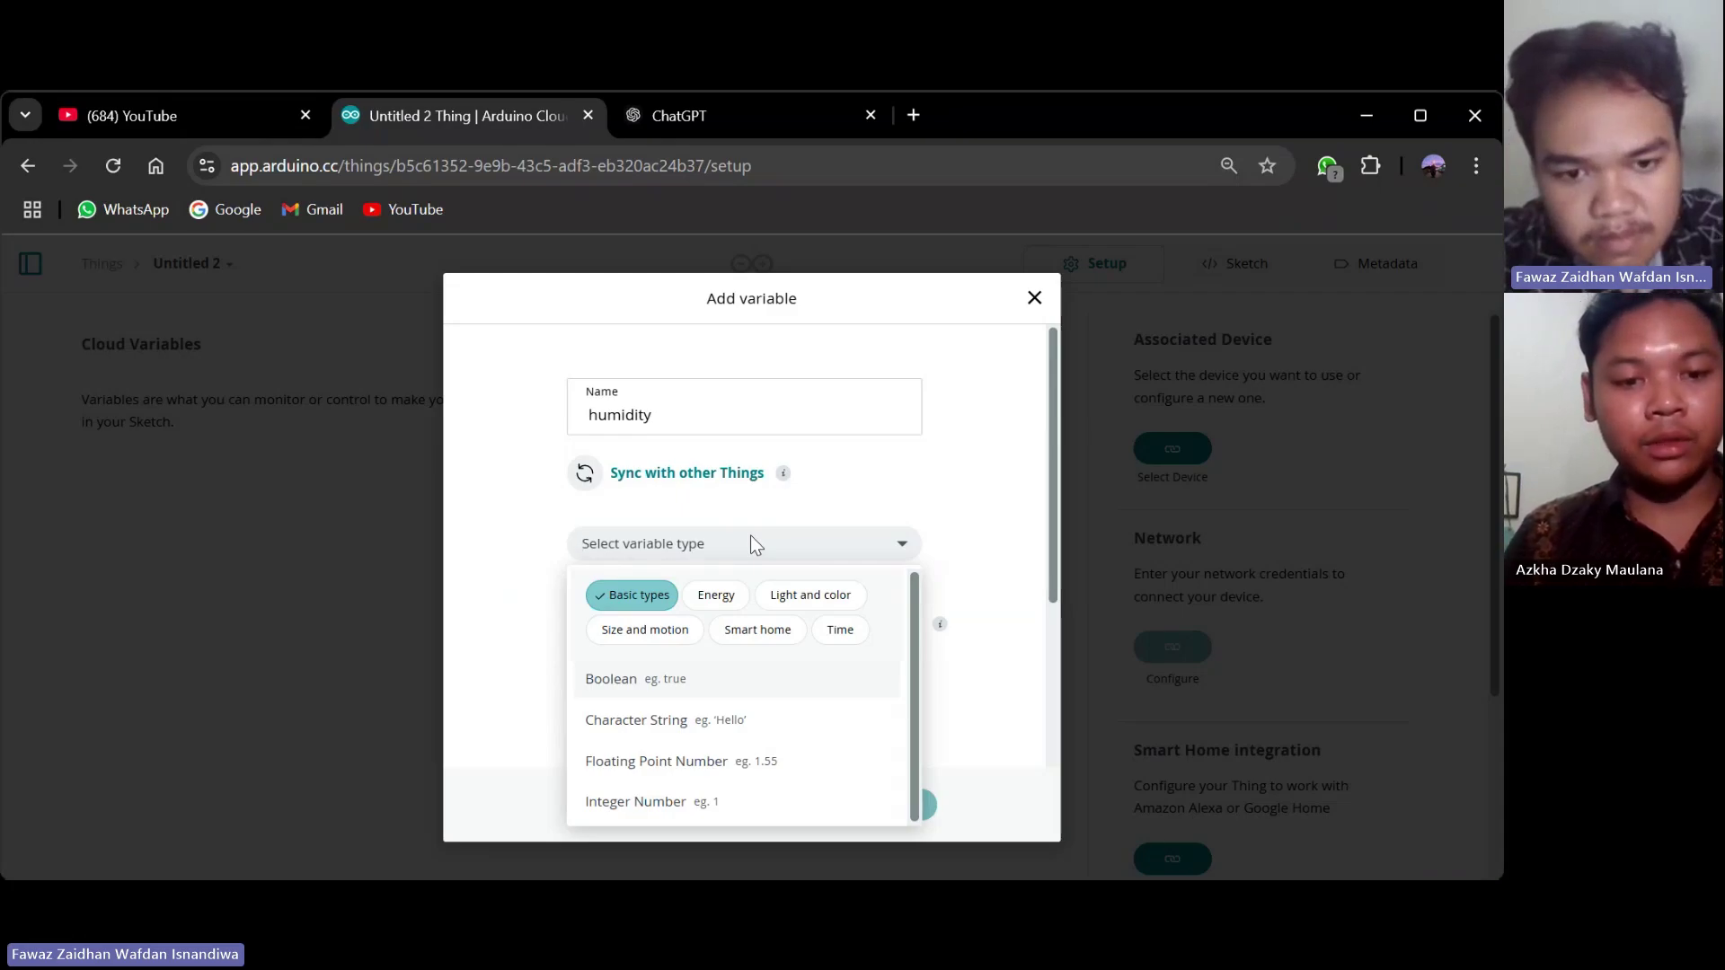
pyautogui.write('re')
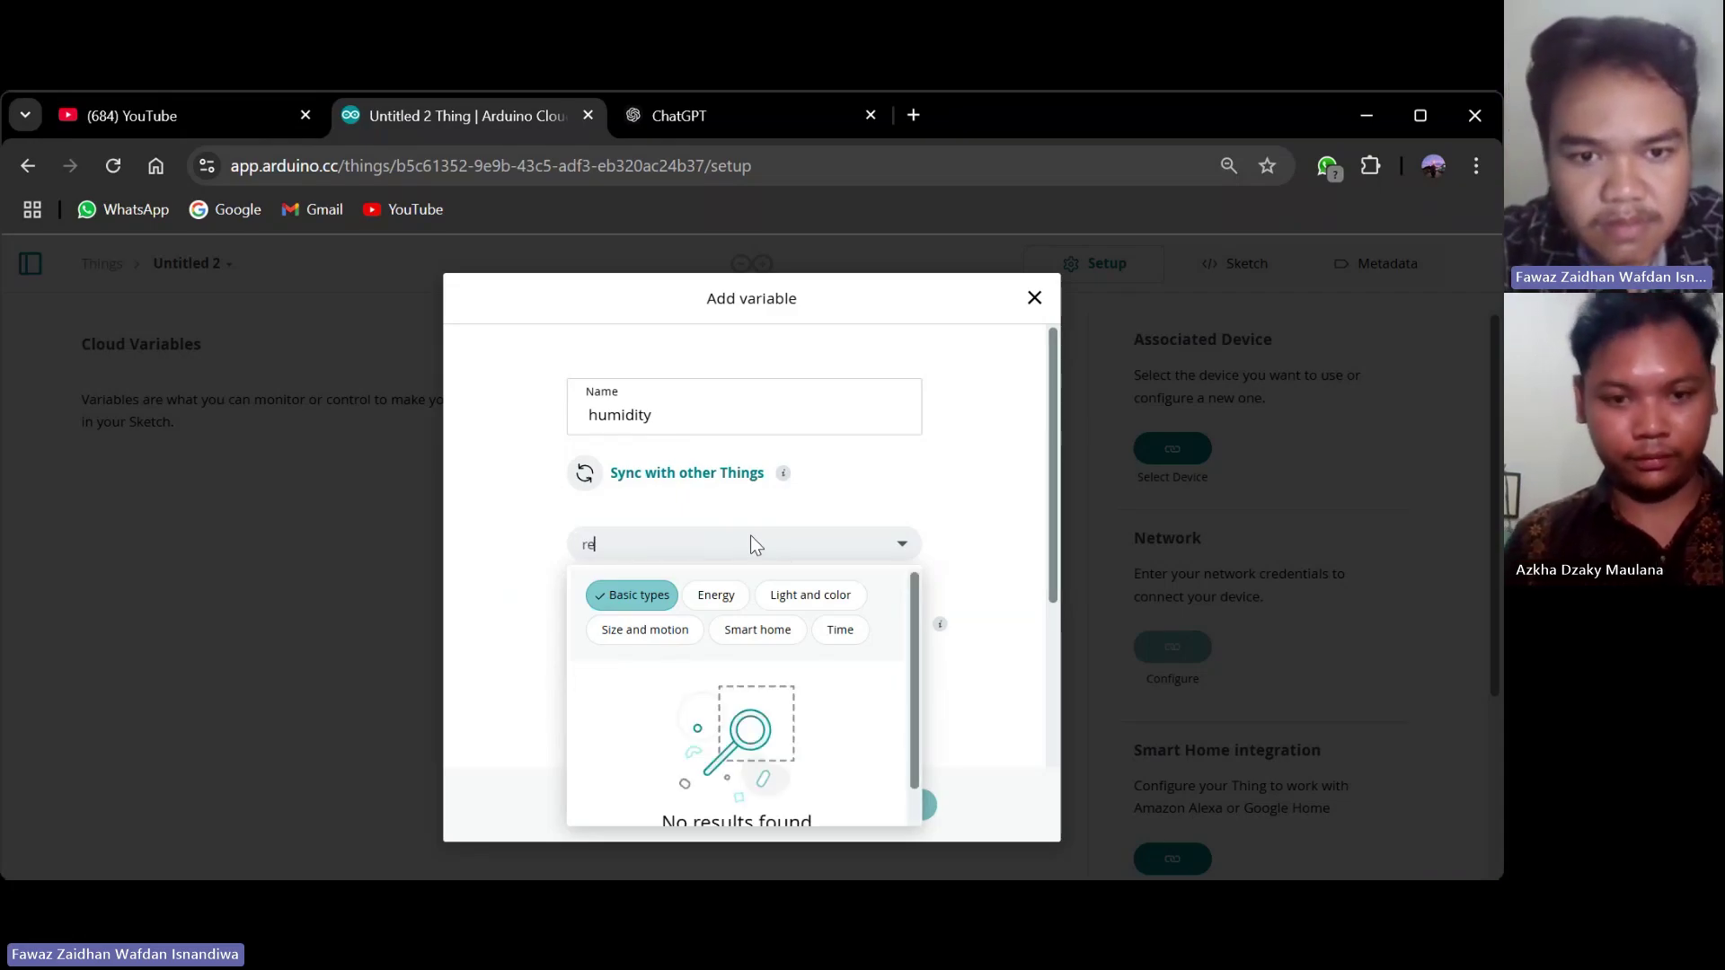
pyautogui.write('lati')
pyautogui.write('v')
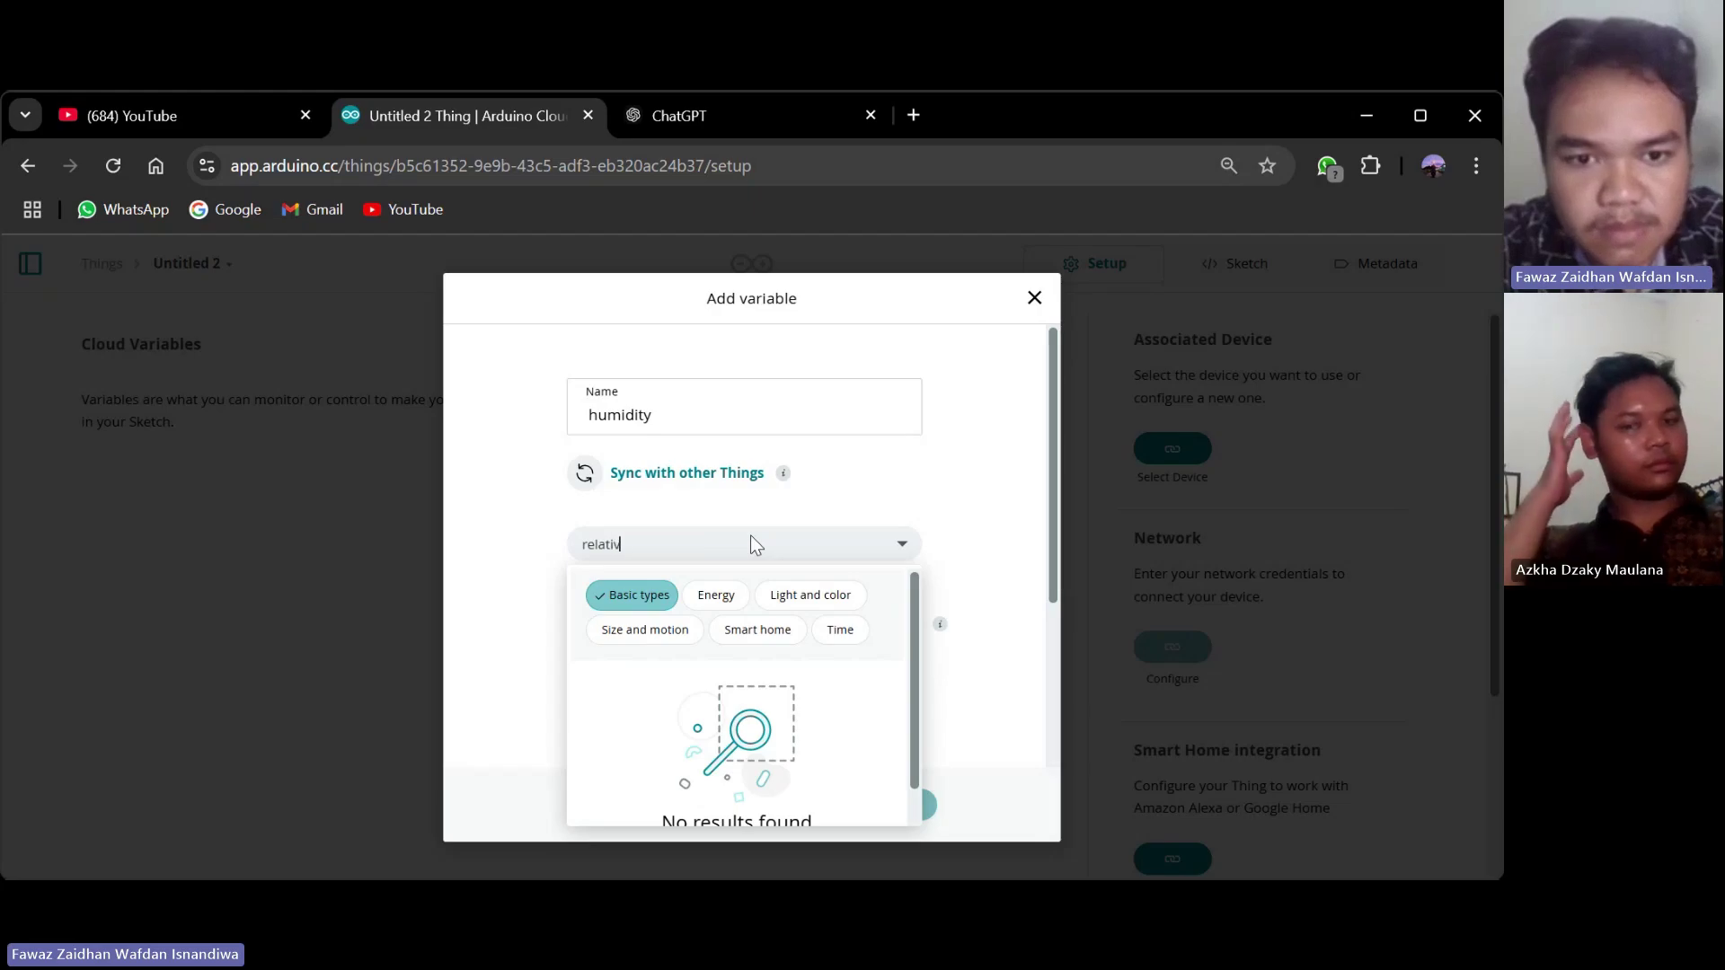
# Include all variable type categories in the search, choose Relative Humidity as the type, and add the humidity variable.
pyautogui.click(716, 595)
pyautogui.click(791, 595)
pyautogui.click(686, 632)
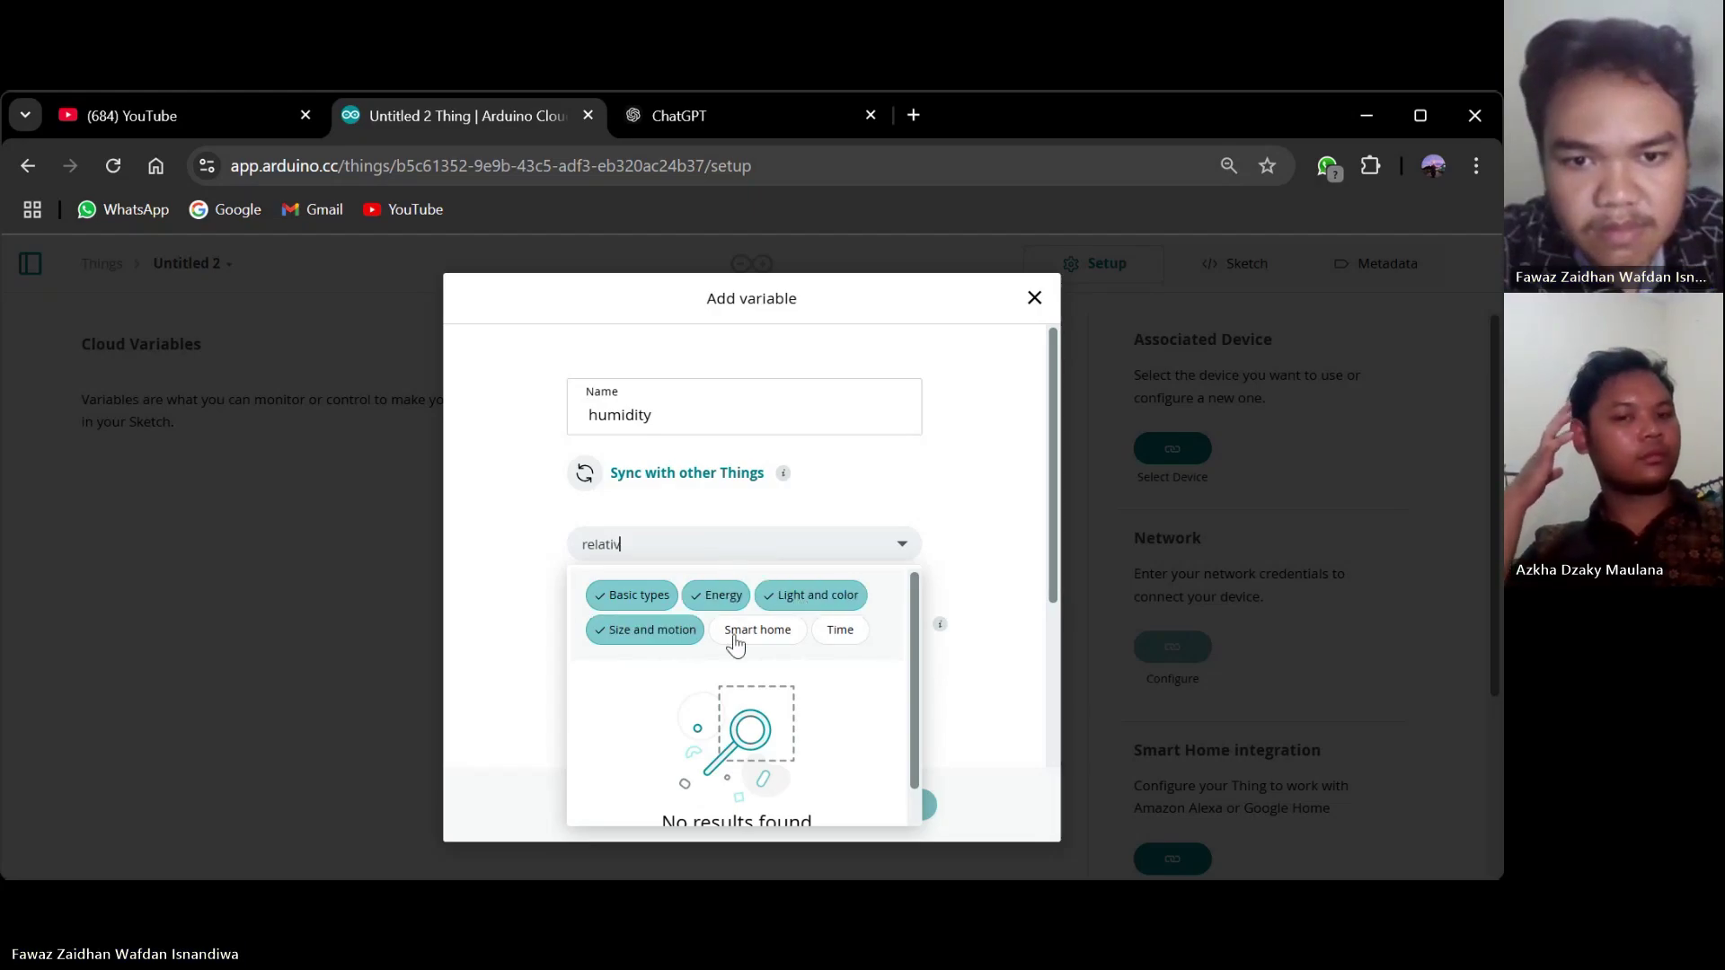
pyautogui.click(746, 632)
pyautogui.click(837, 632)
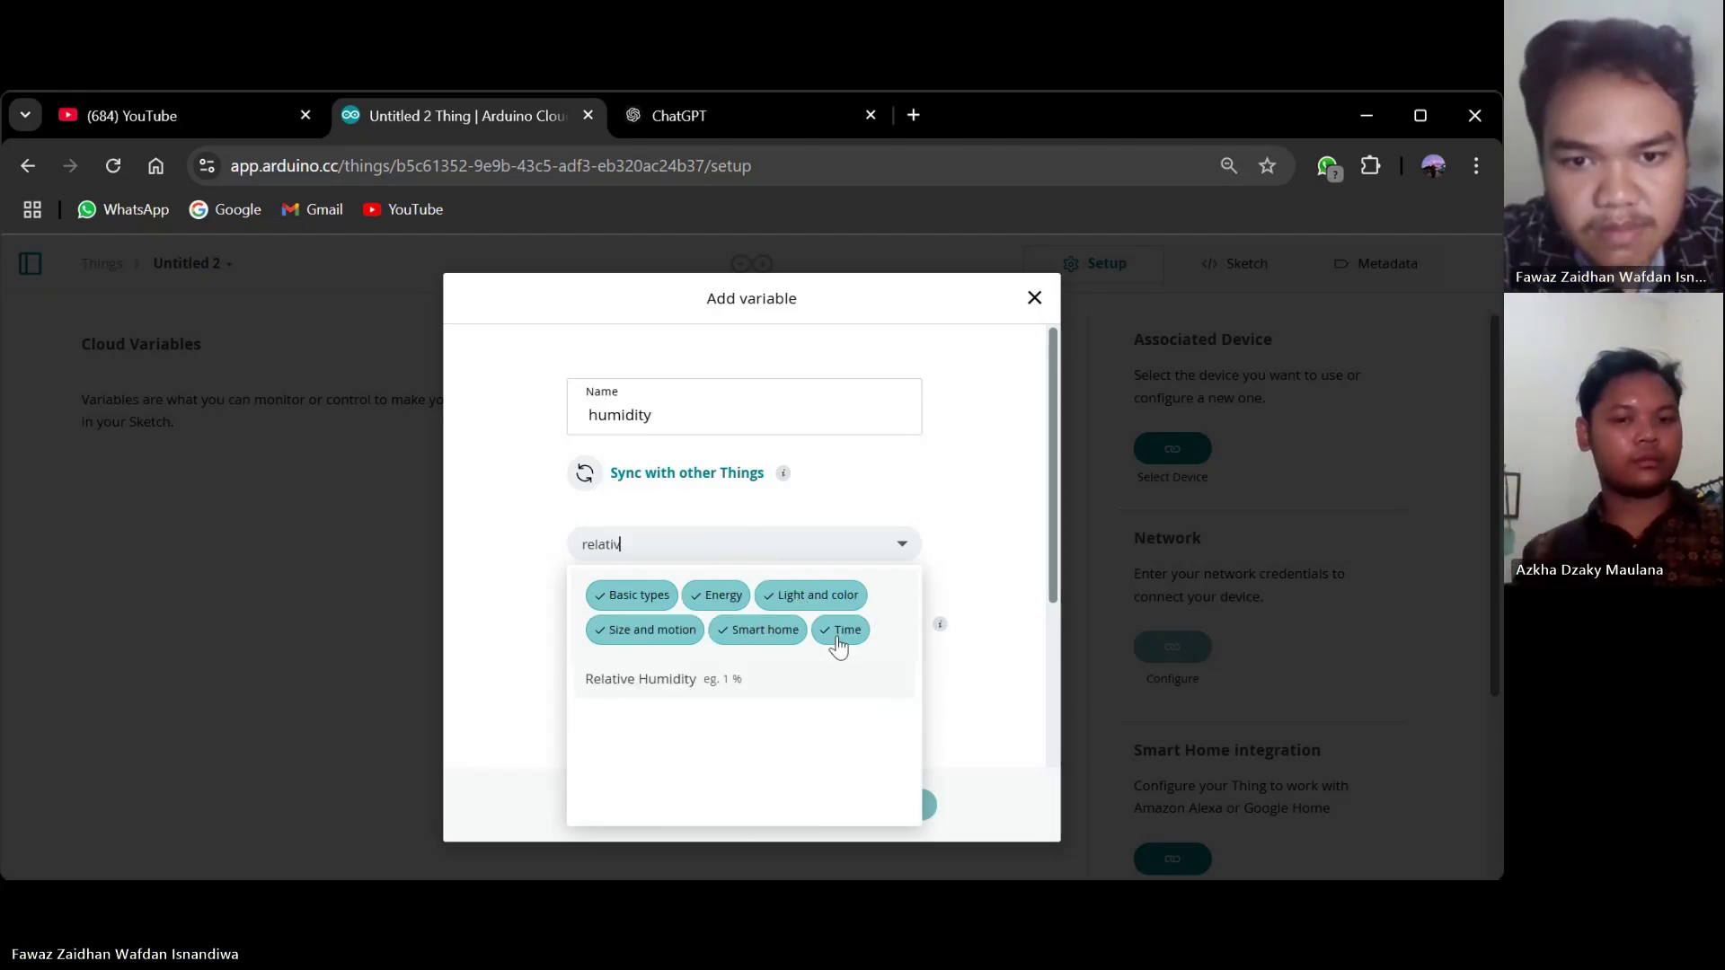
pyautogui.click(791, 670)
pyautogui.scroll(-3, 789, 635)
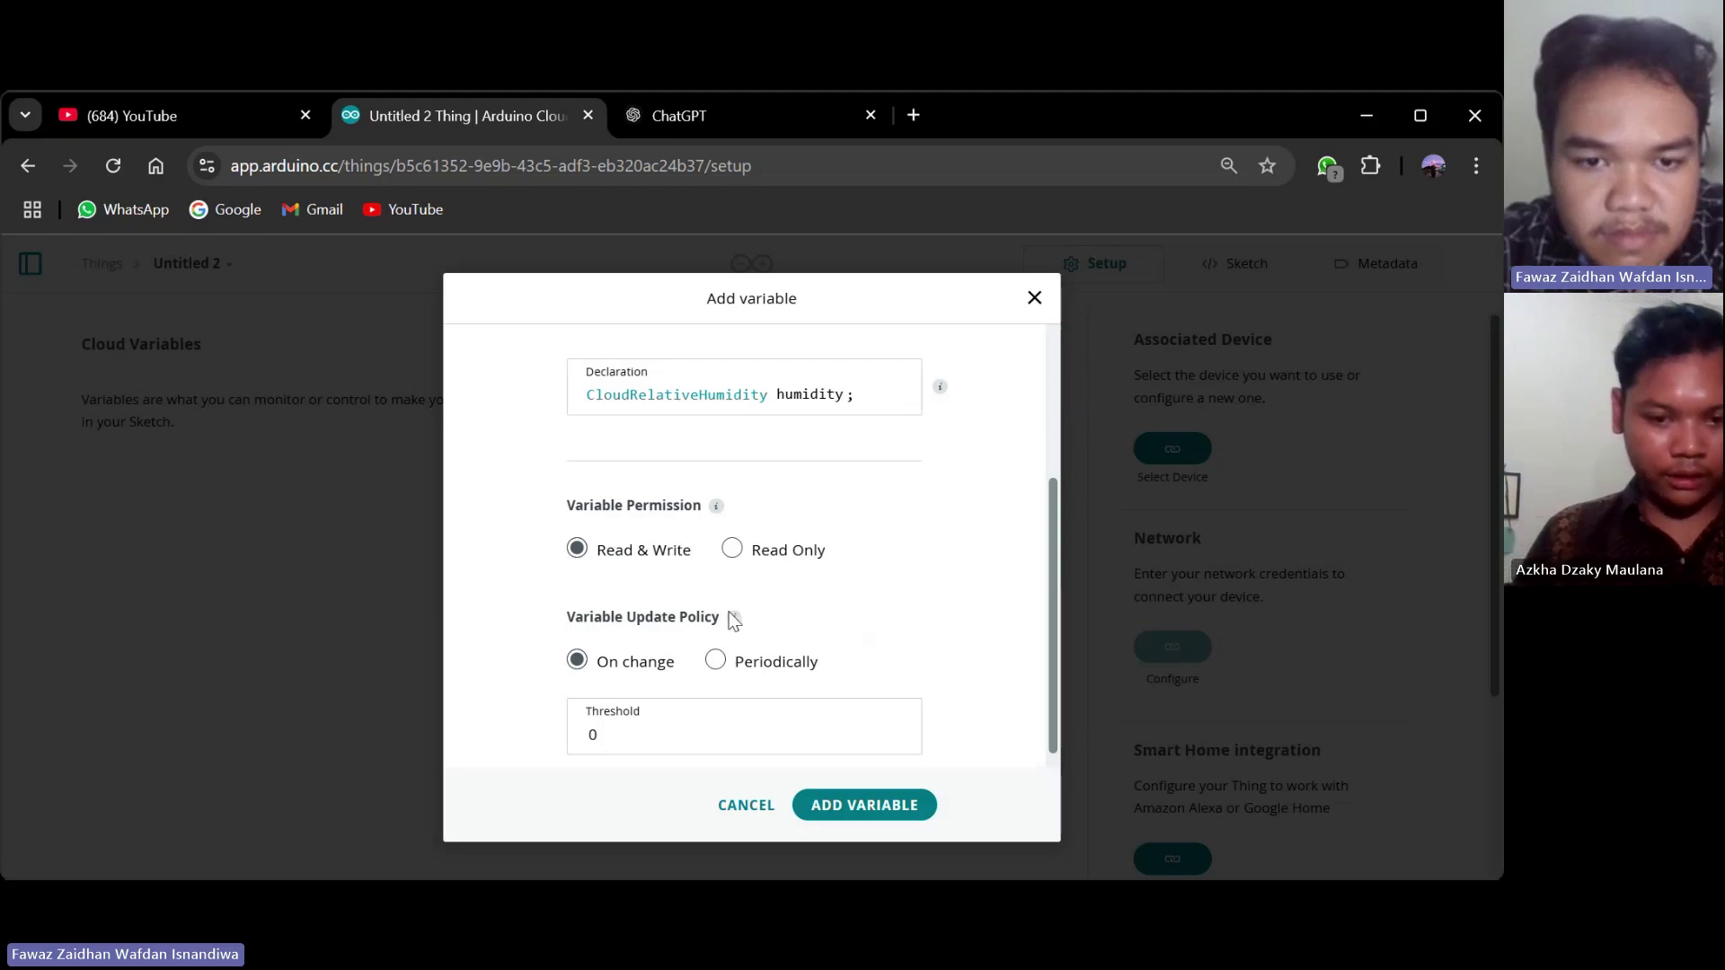
pyautogui.click(902, 825)
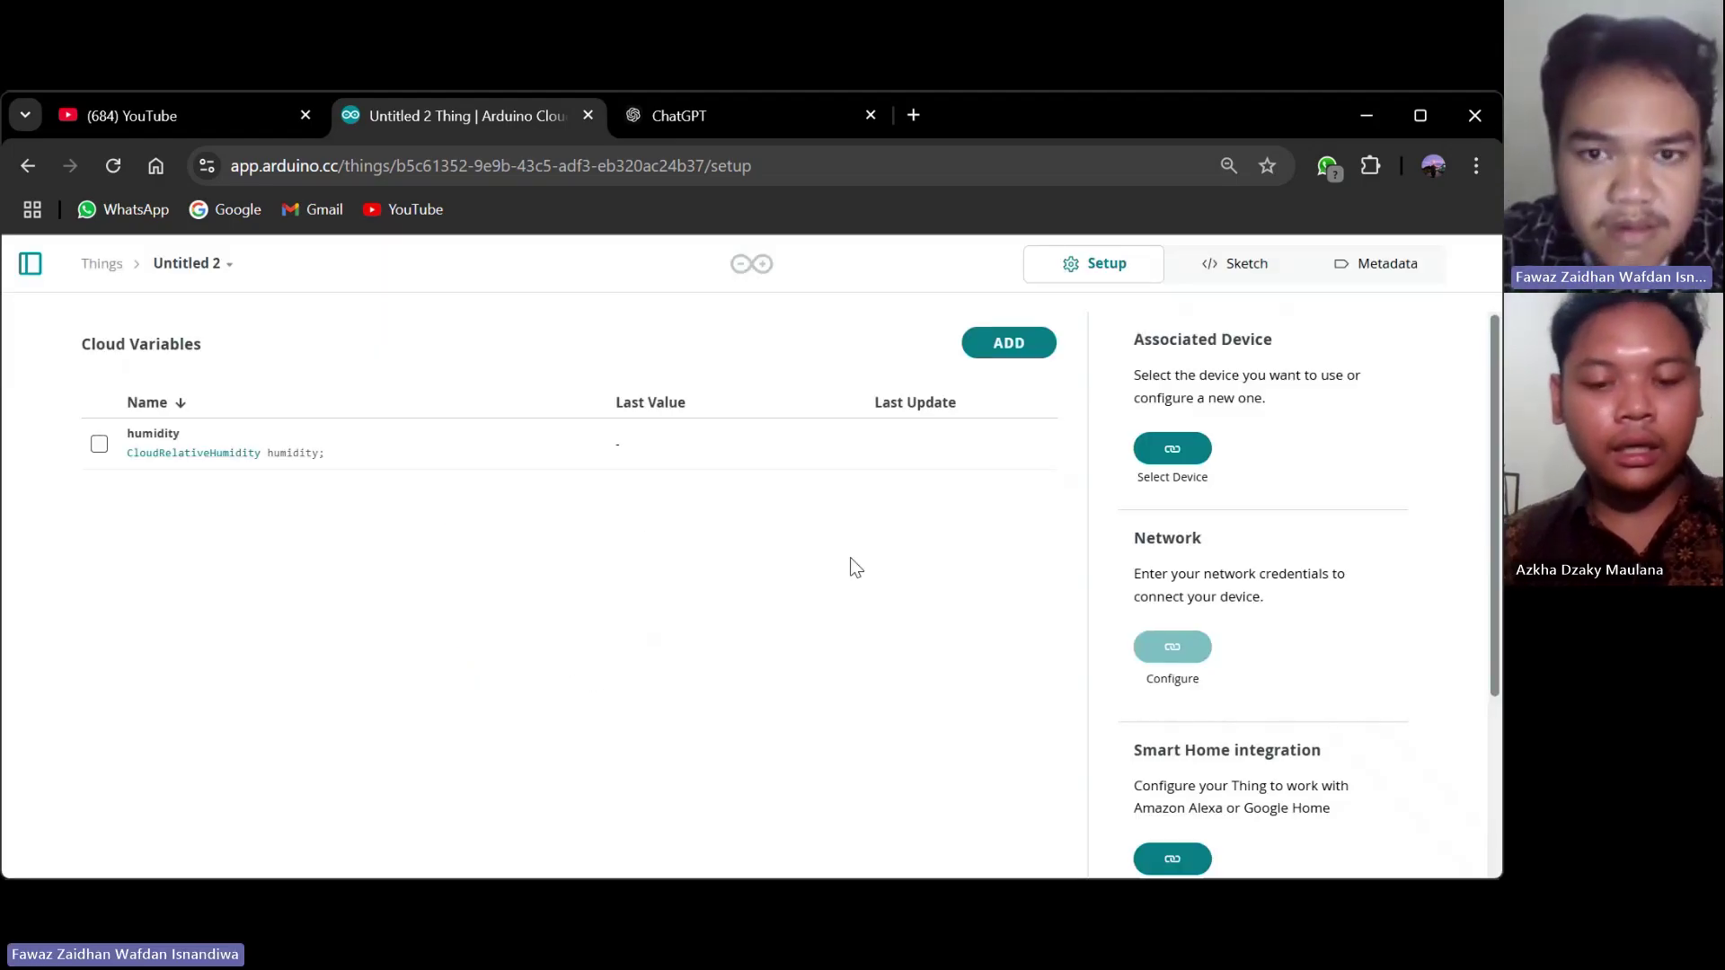
# Add a Boolean cloud variable named led1 to the Untitled 2 Thing with the default permission and update policy.
pyautogui.click(1016, 356)
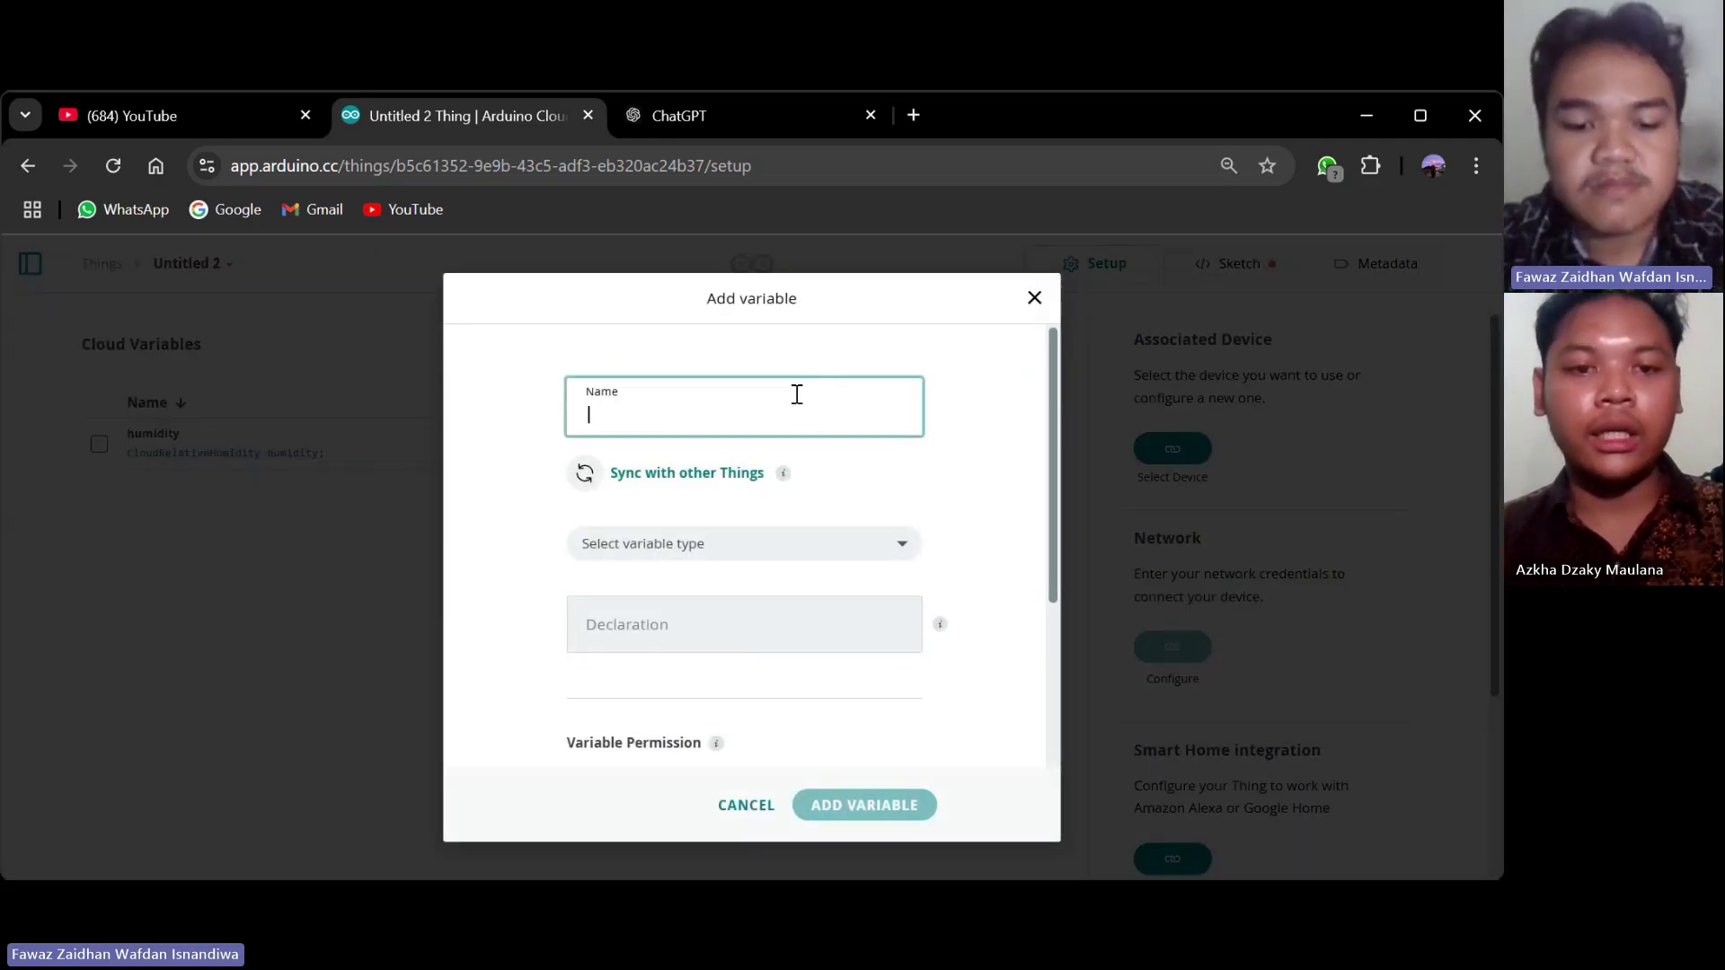
pyautogui.write('led')
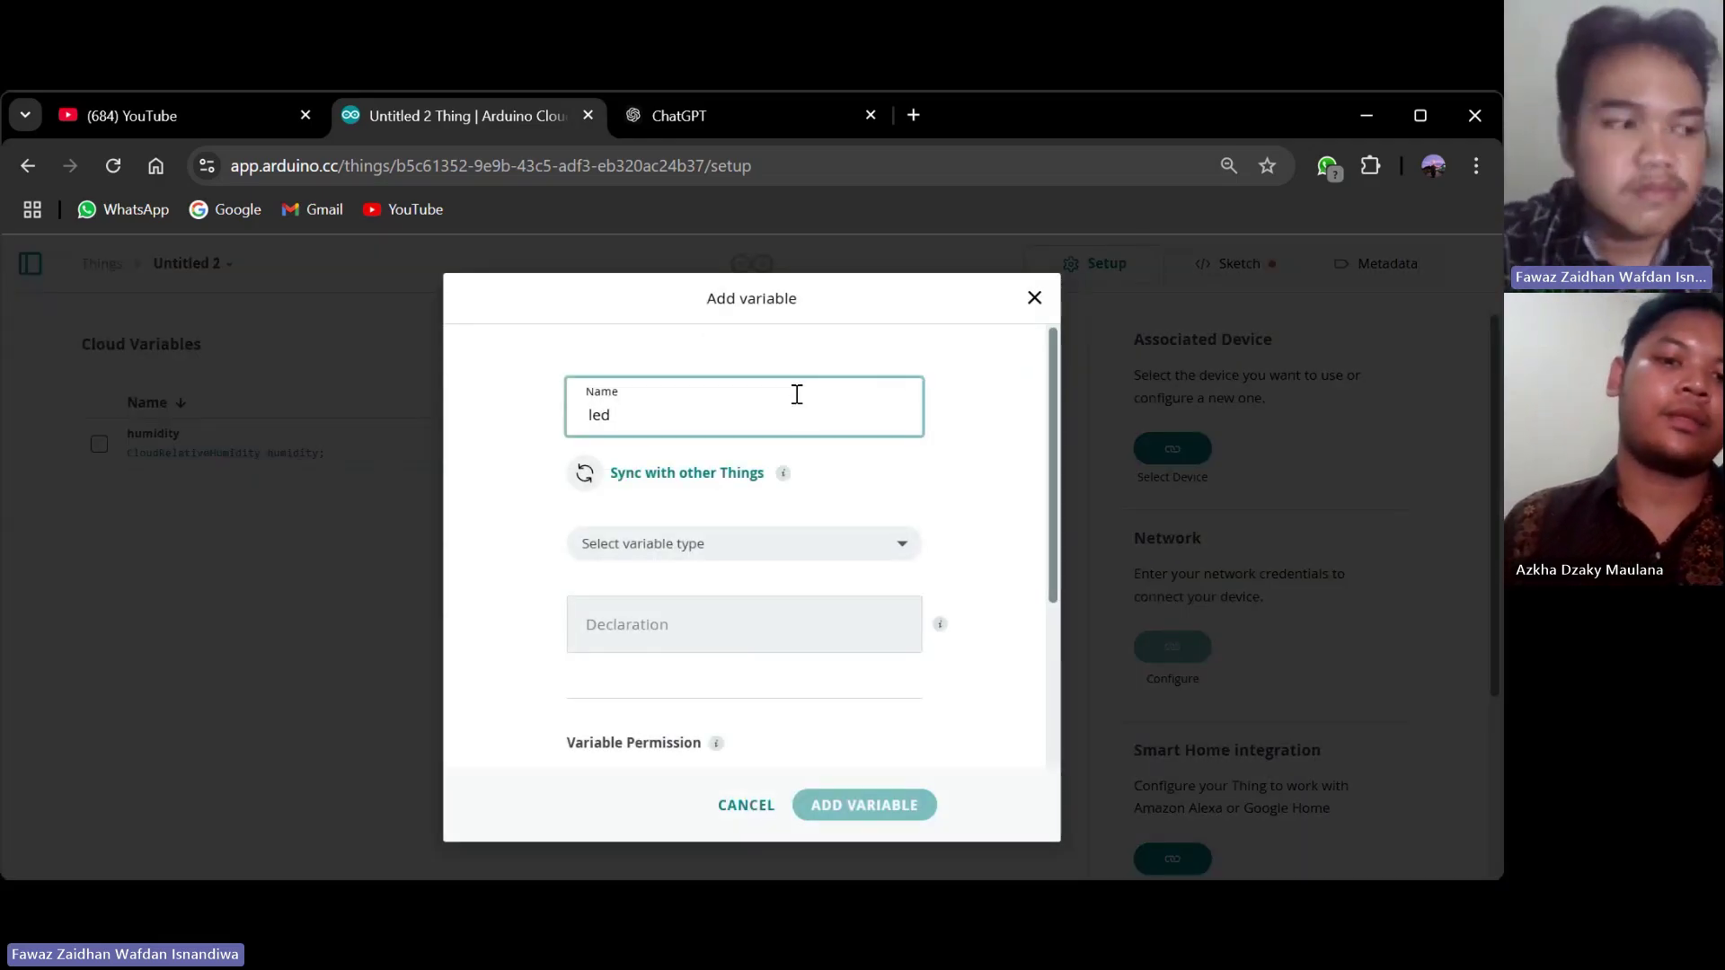
pyautogui.write('1')
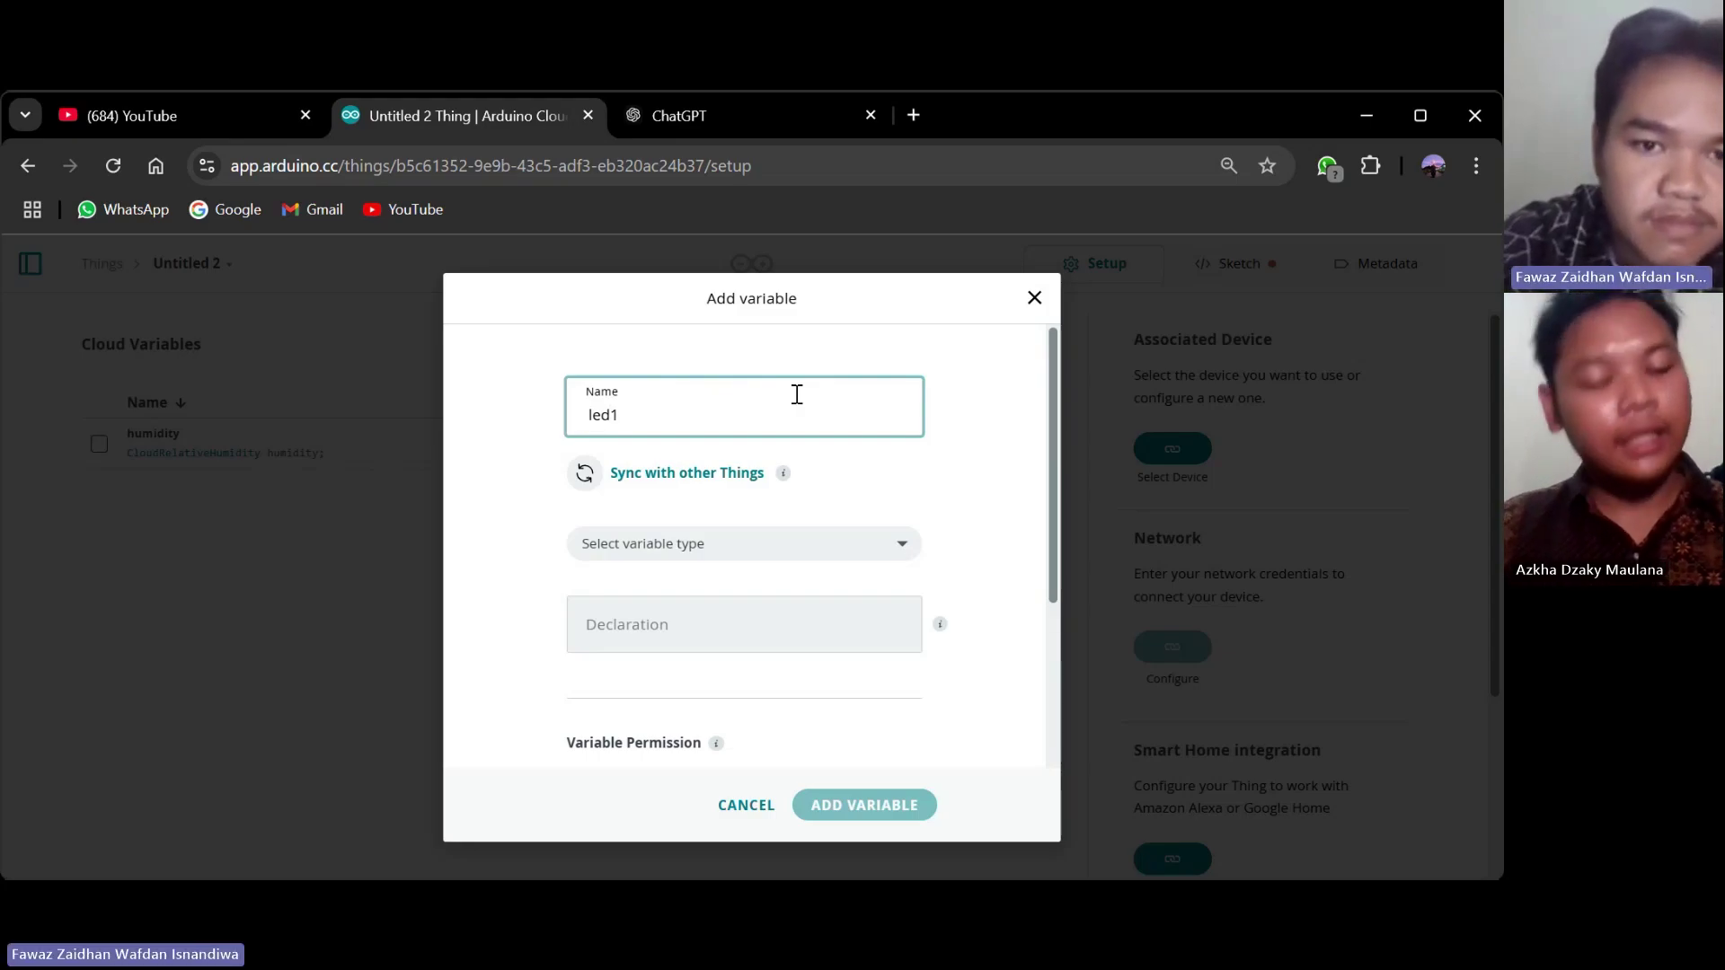
pyautogui.click(705, 559)
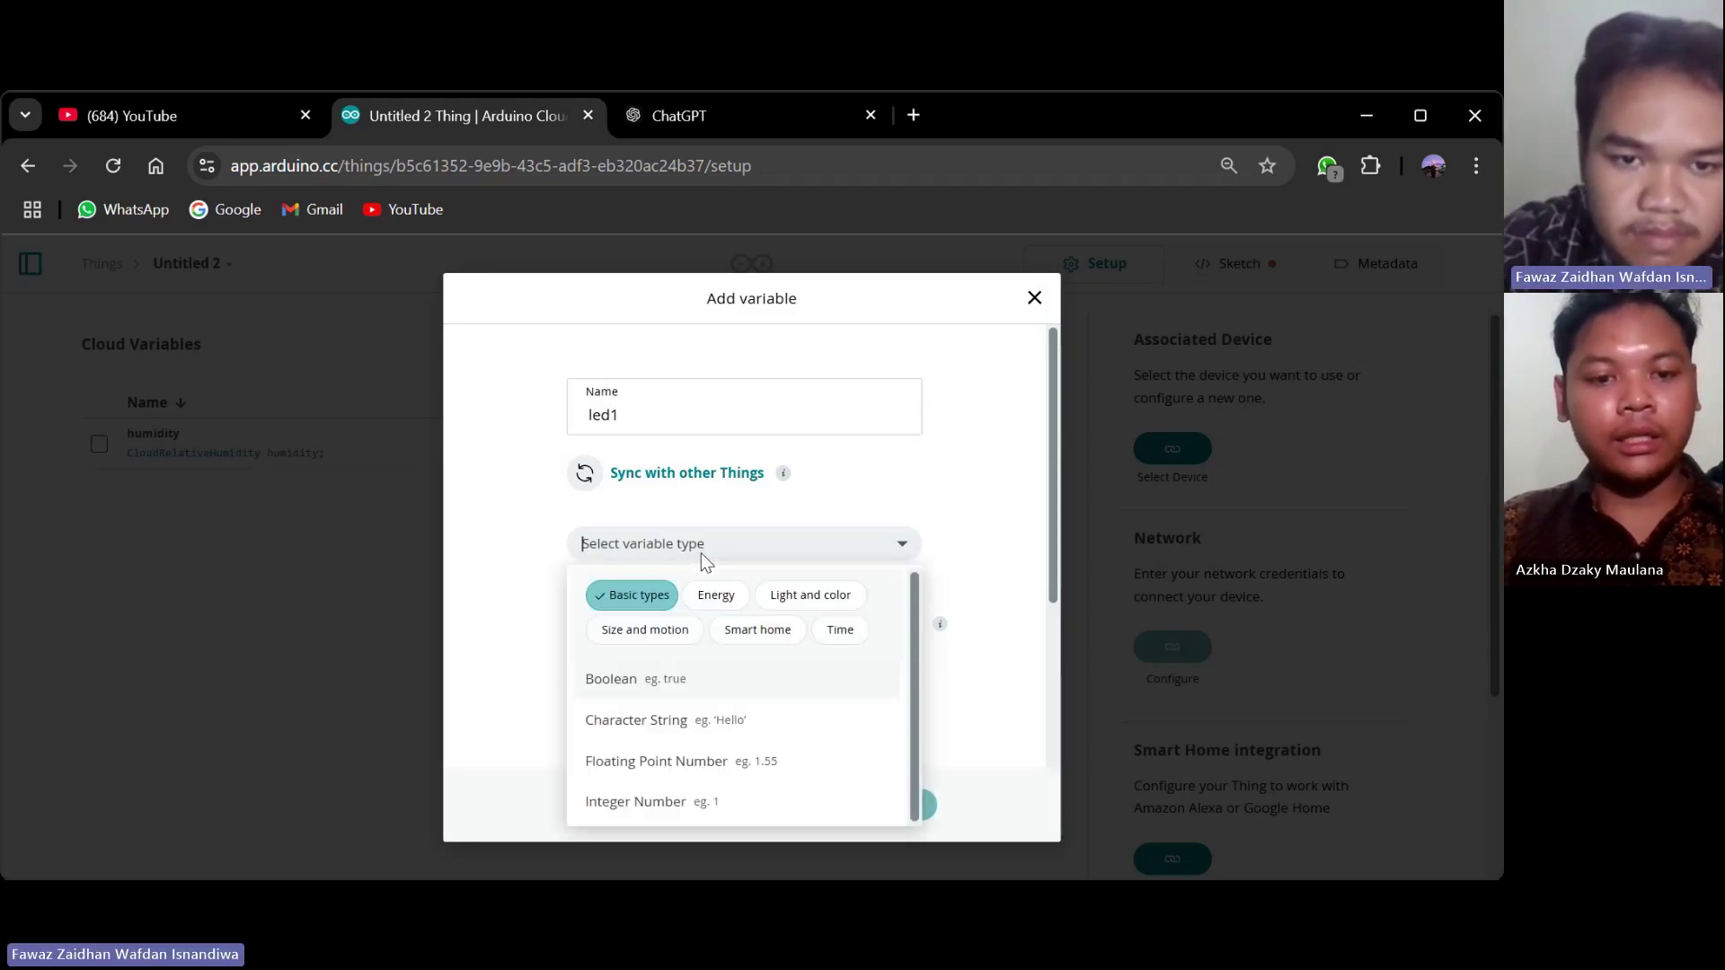
pyautogui.click(674, 692)
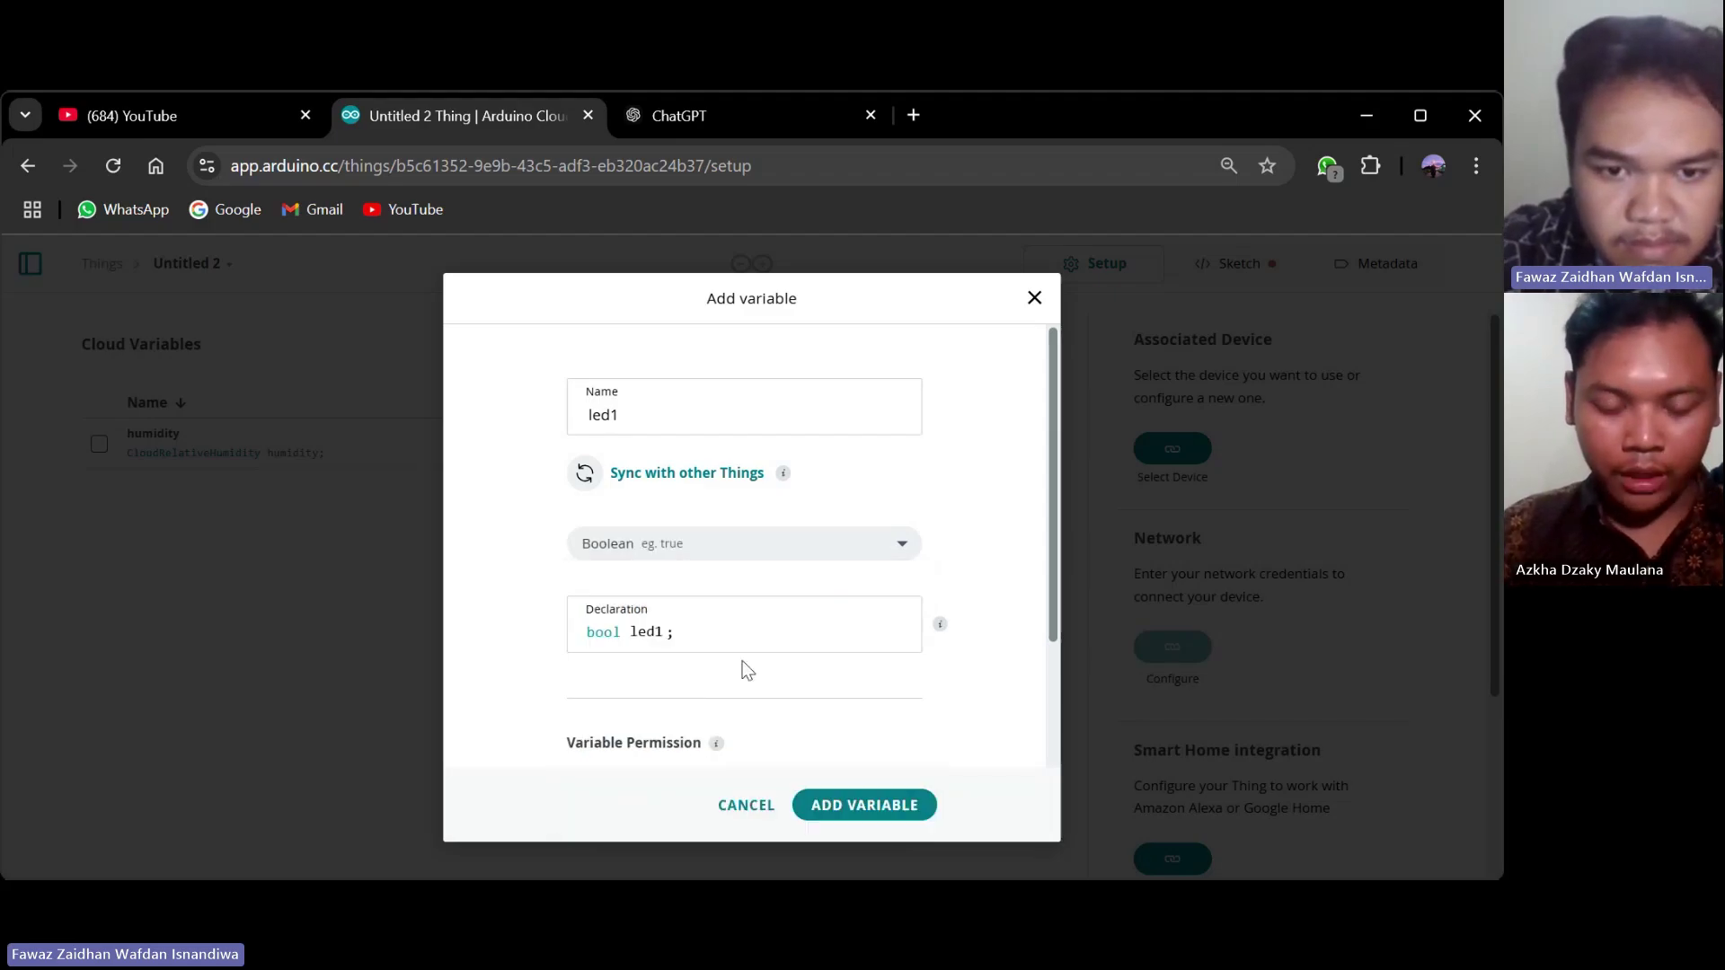
pyautogui.scroll(-2, 745, 669)
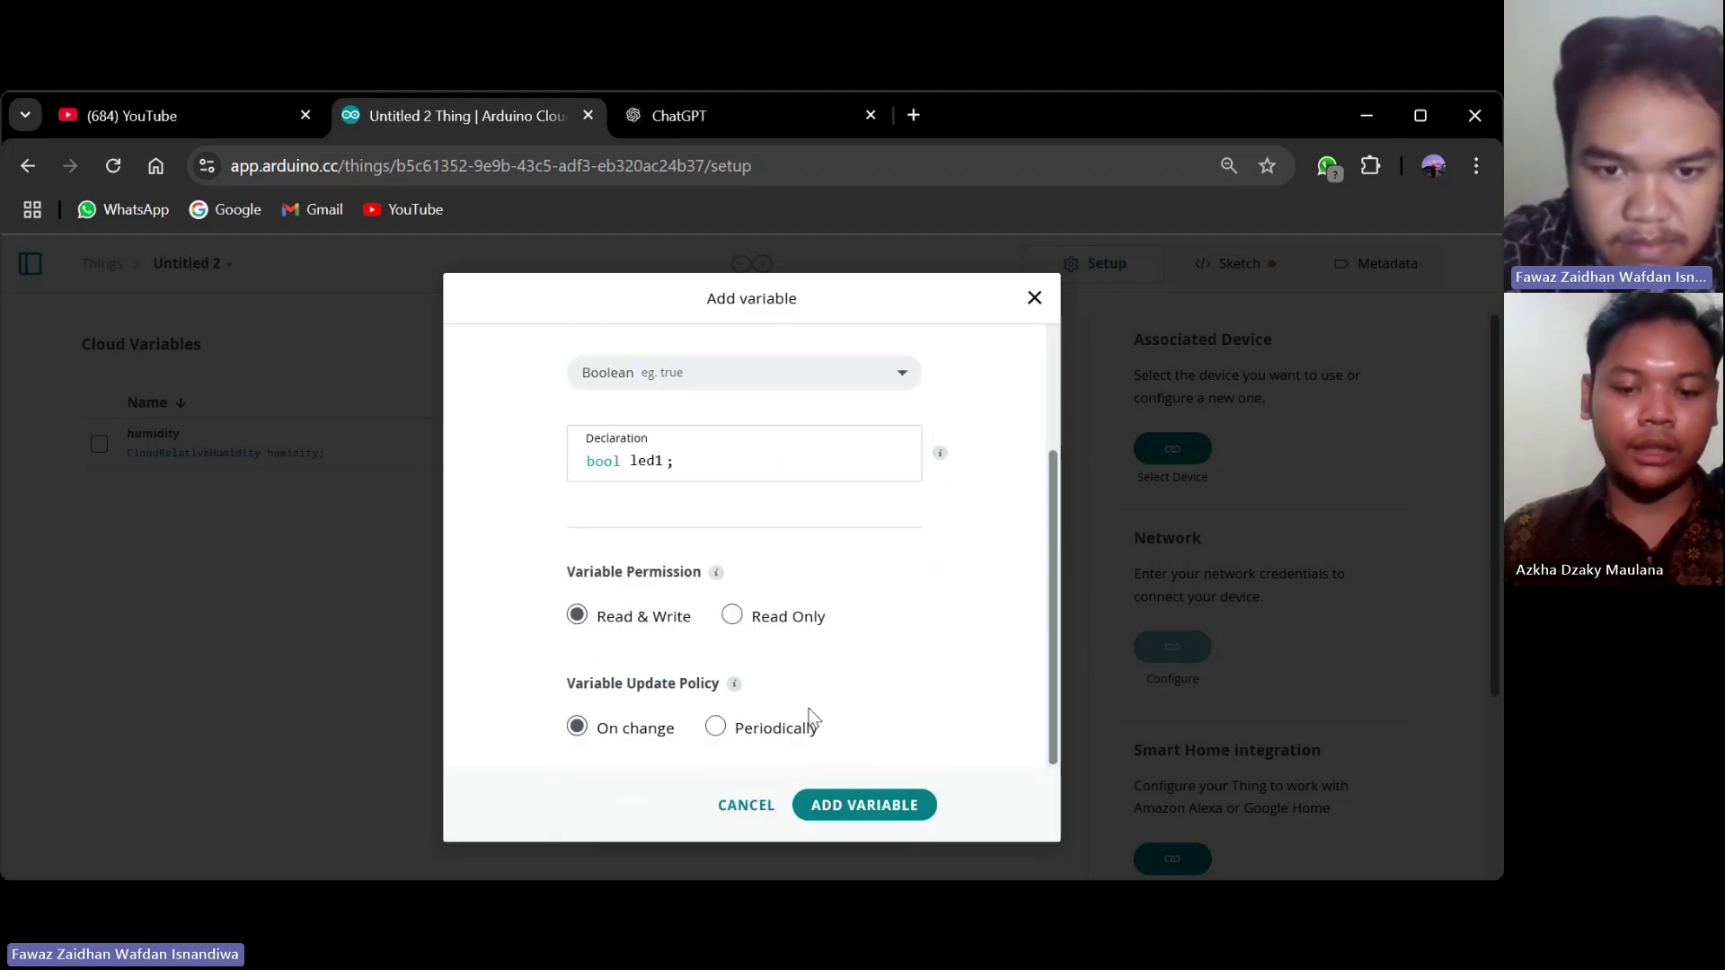
pyautogui.click(863, 811)
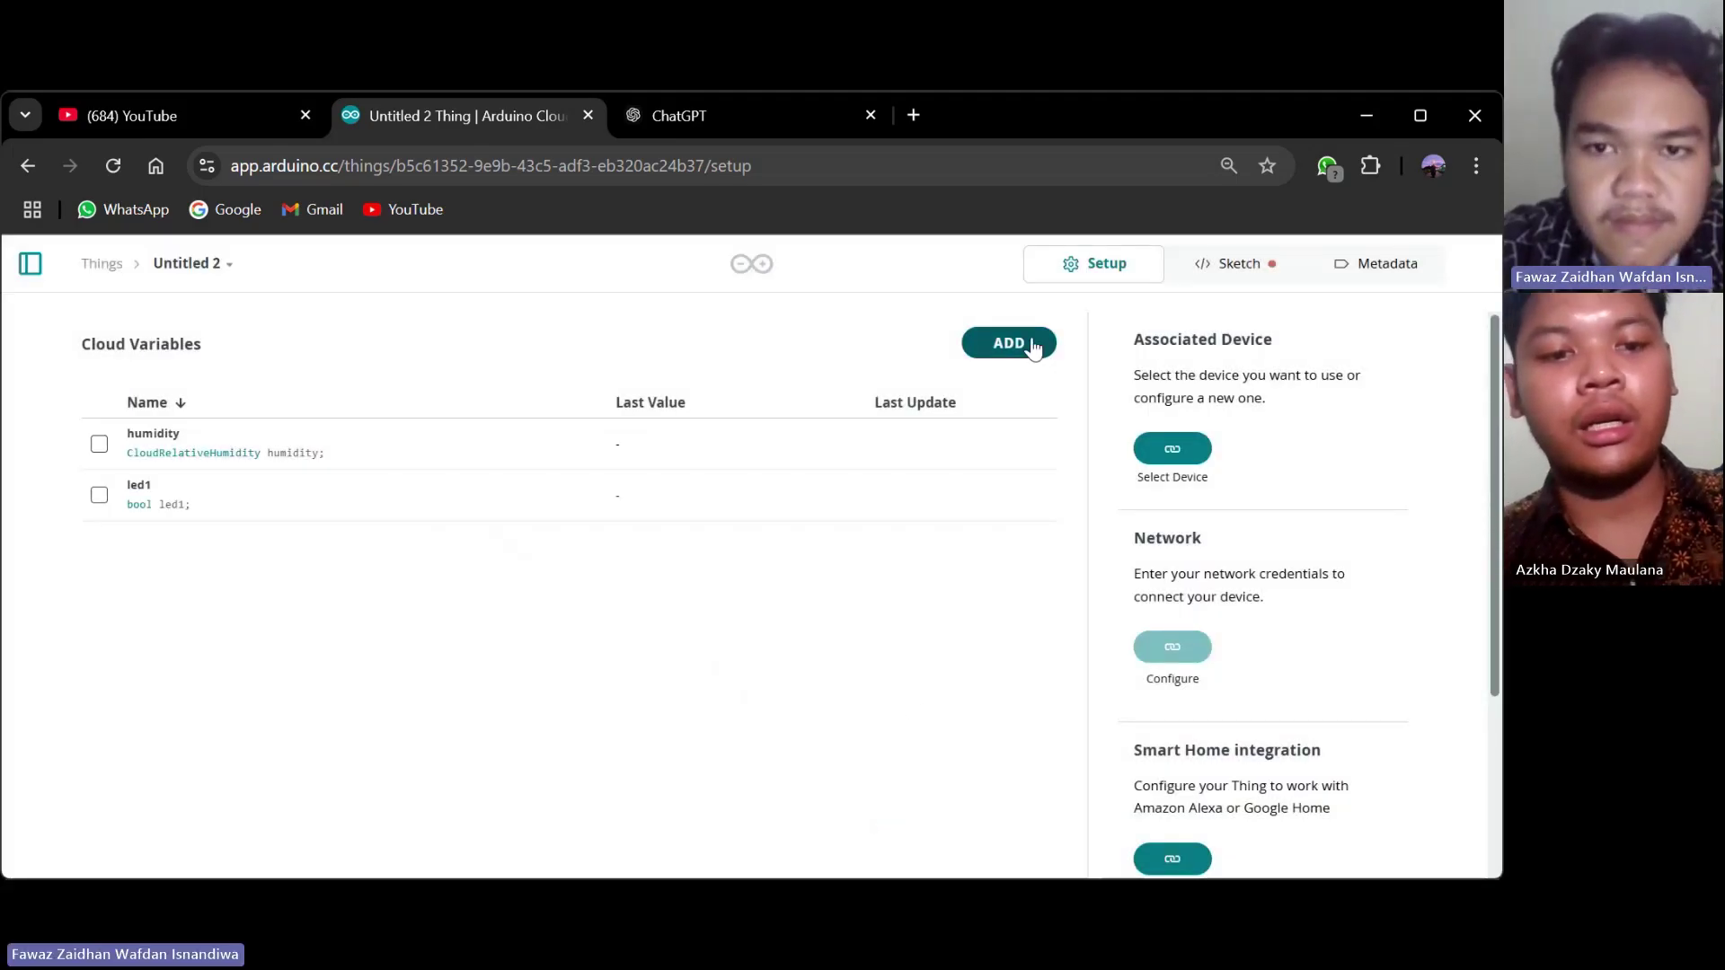
# Add a Character String cloud variable named message with the default permission and update policy.
pyautogui.click(1032, 346)
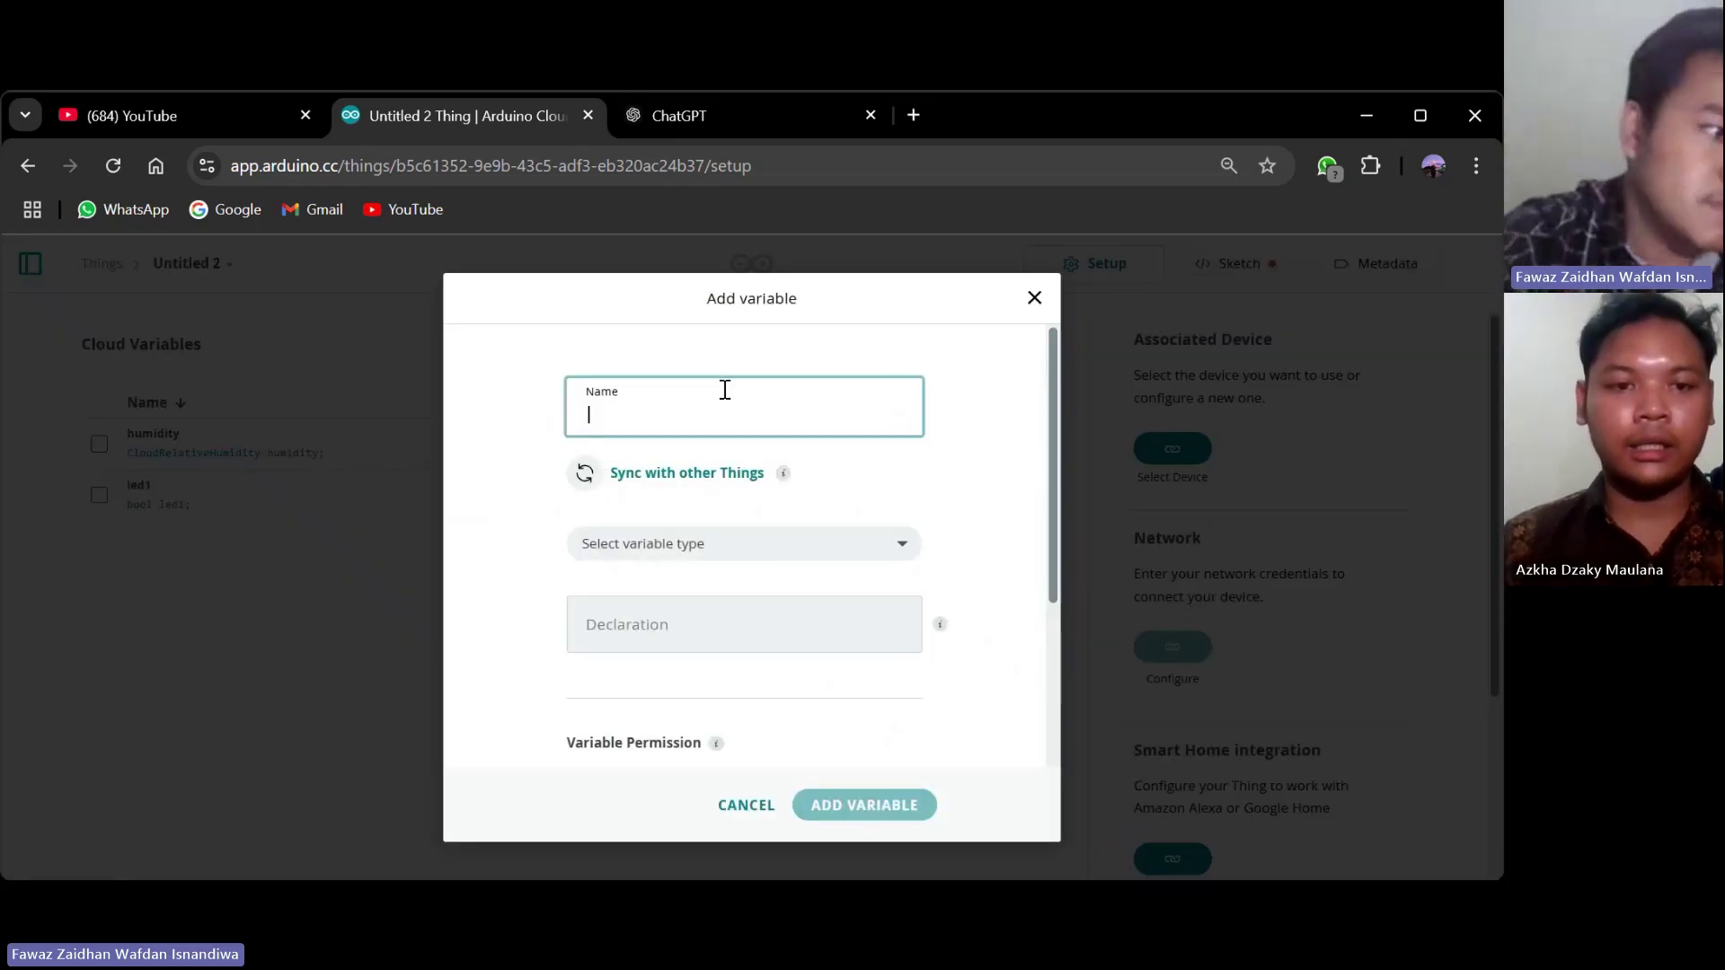
pyautogui.write('me')
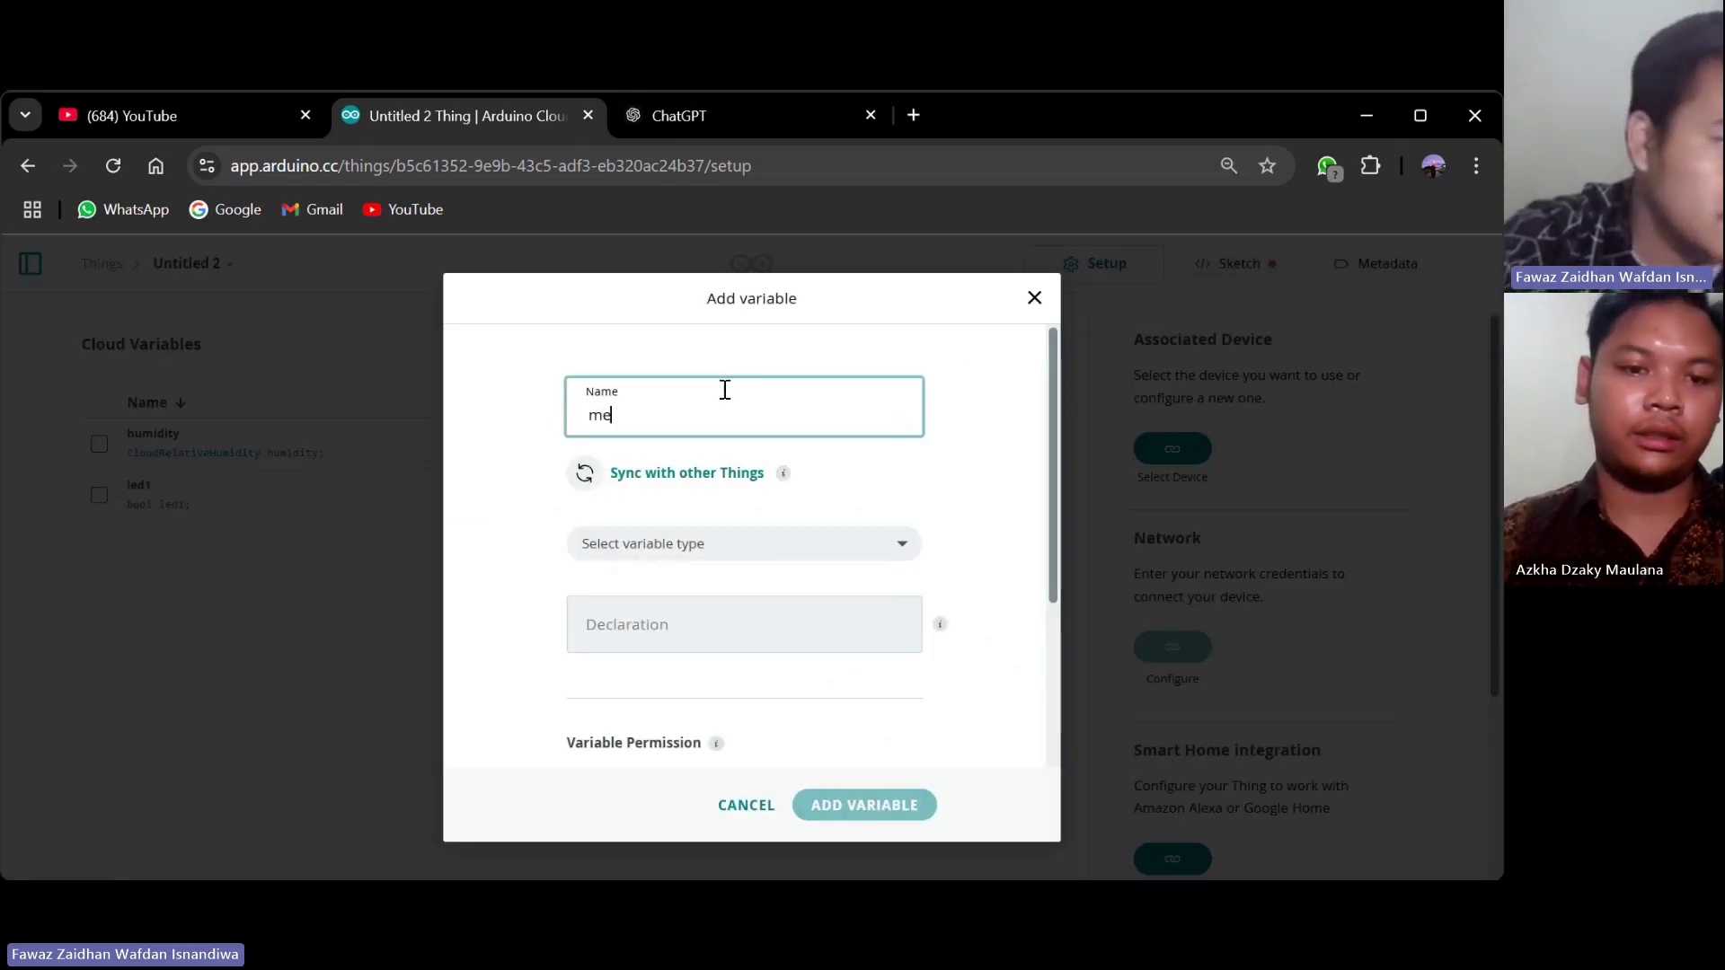
pyautogui.write('ssage')
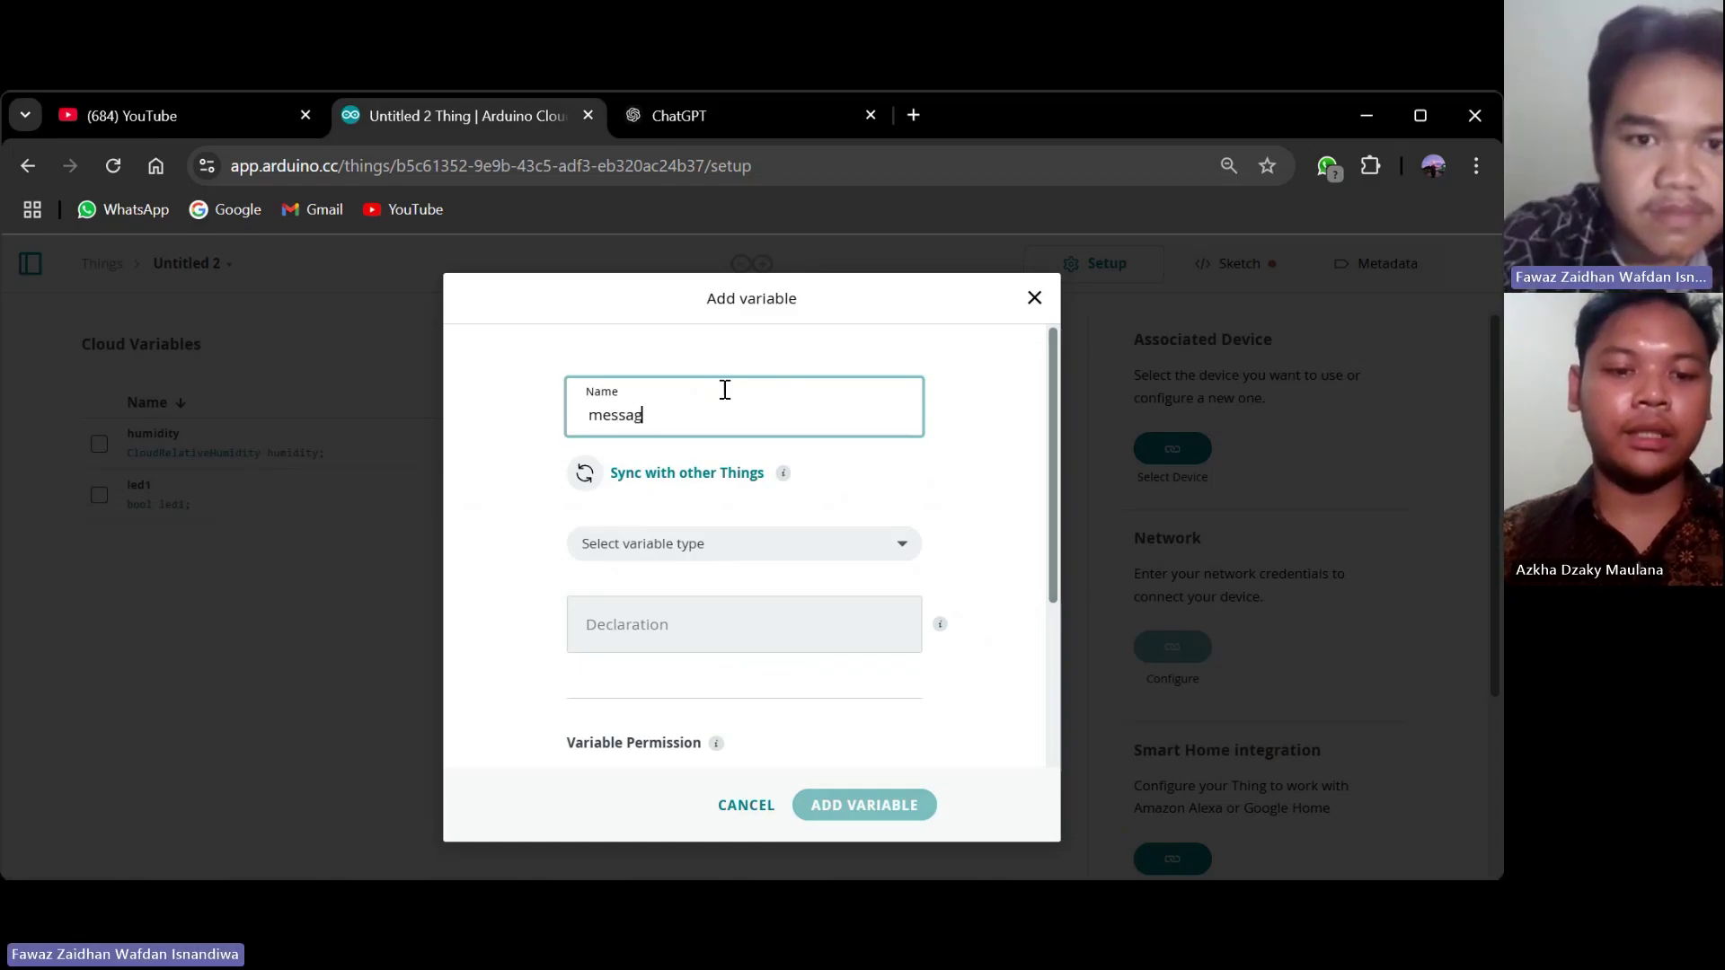
pyautogui.click(746, 558)
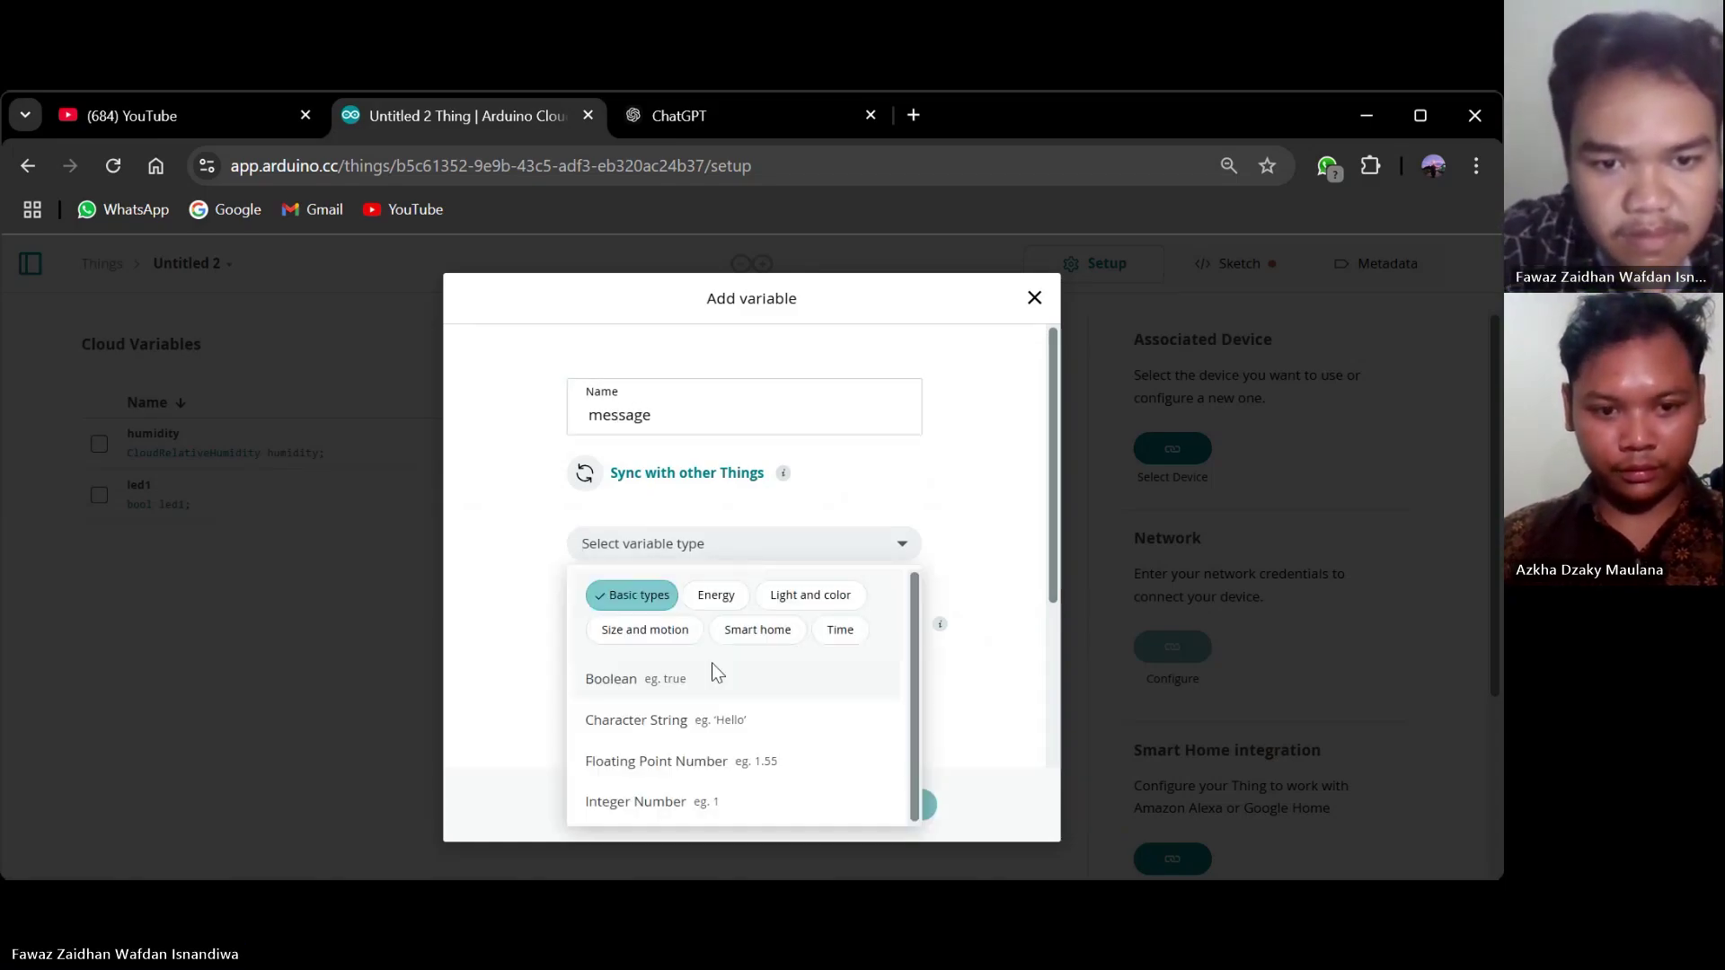
pyautogui.click(707, 718)
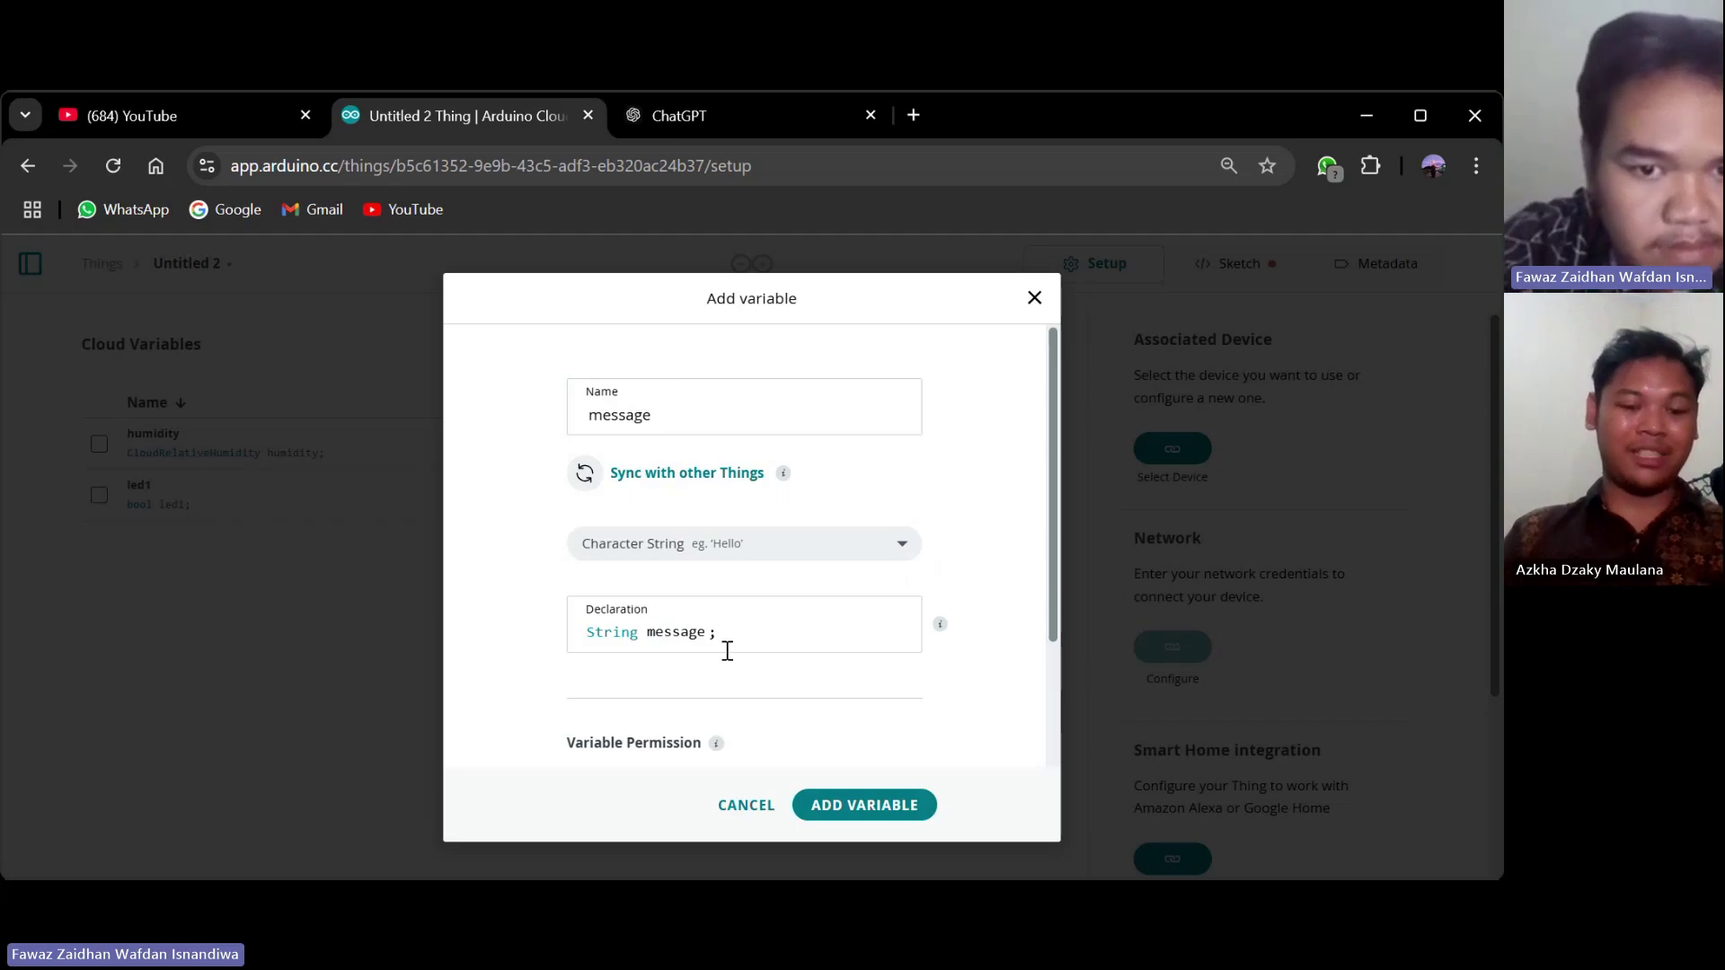
pyautogui.scroll(-2, 710, 670)
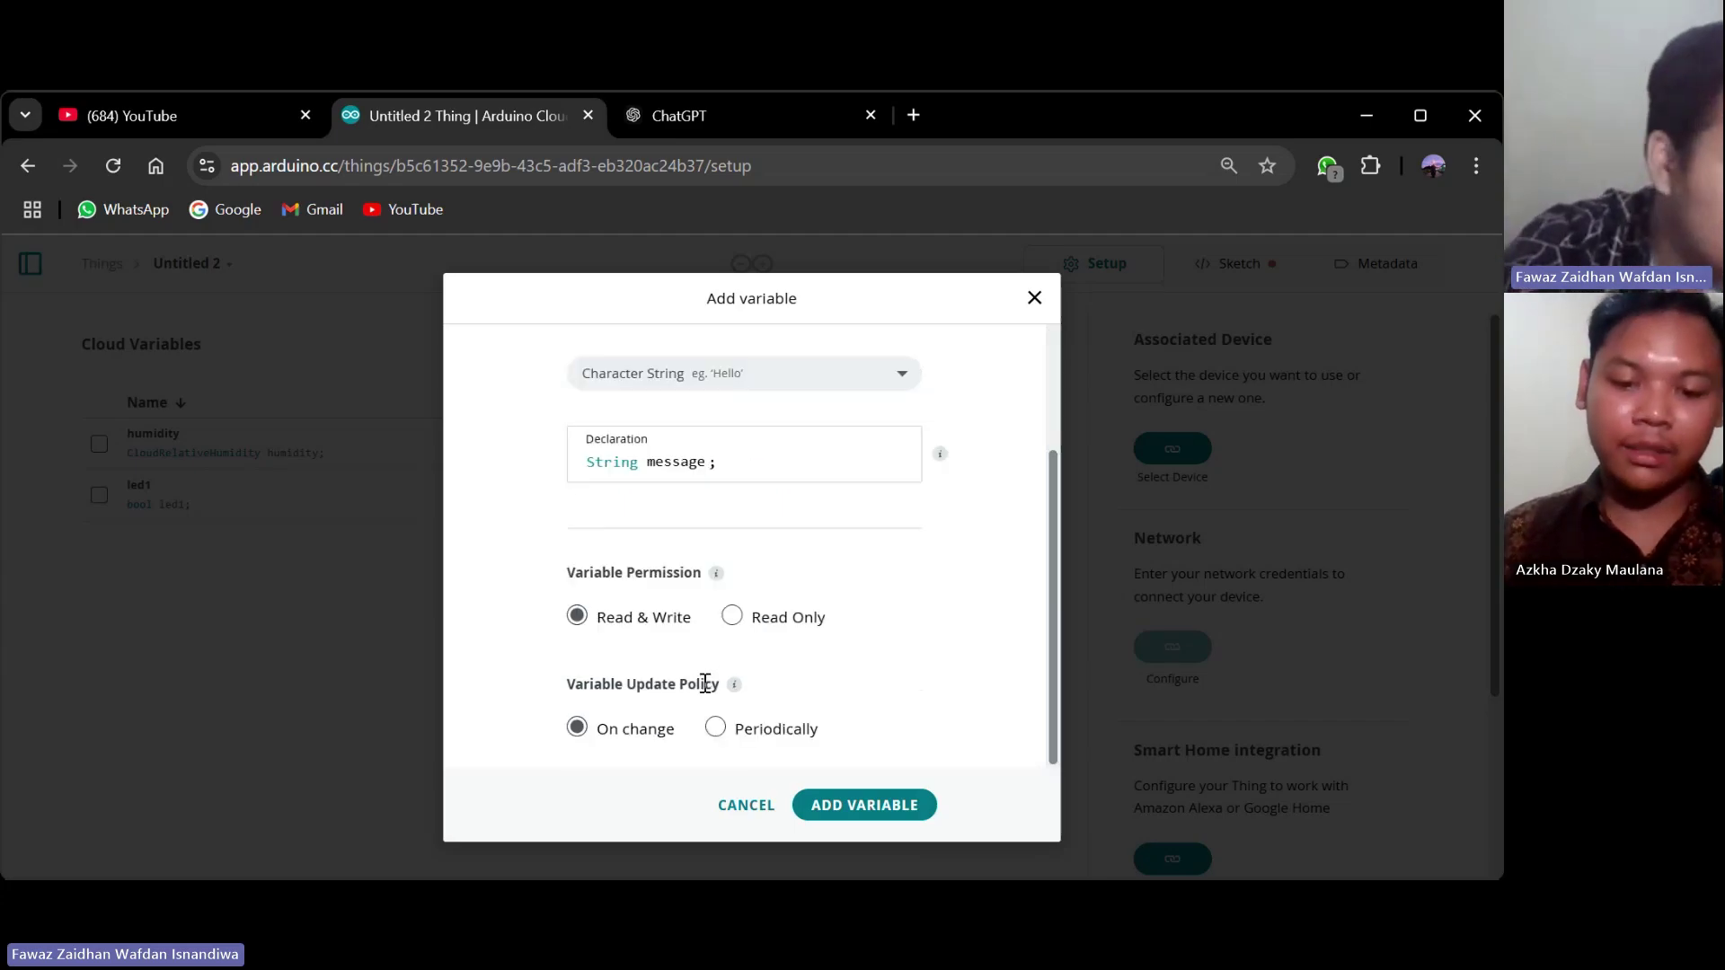
pyautogui.click(849, 805)
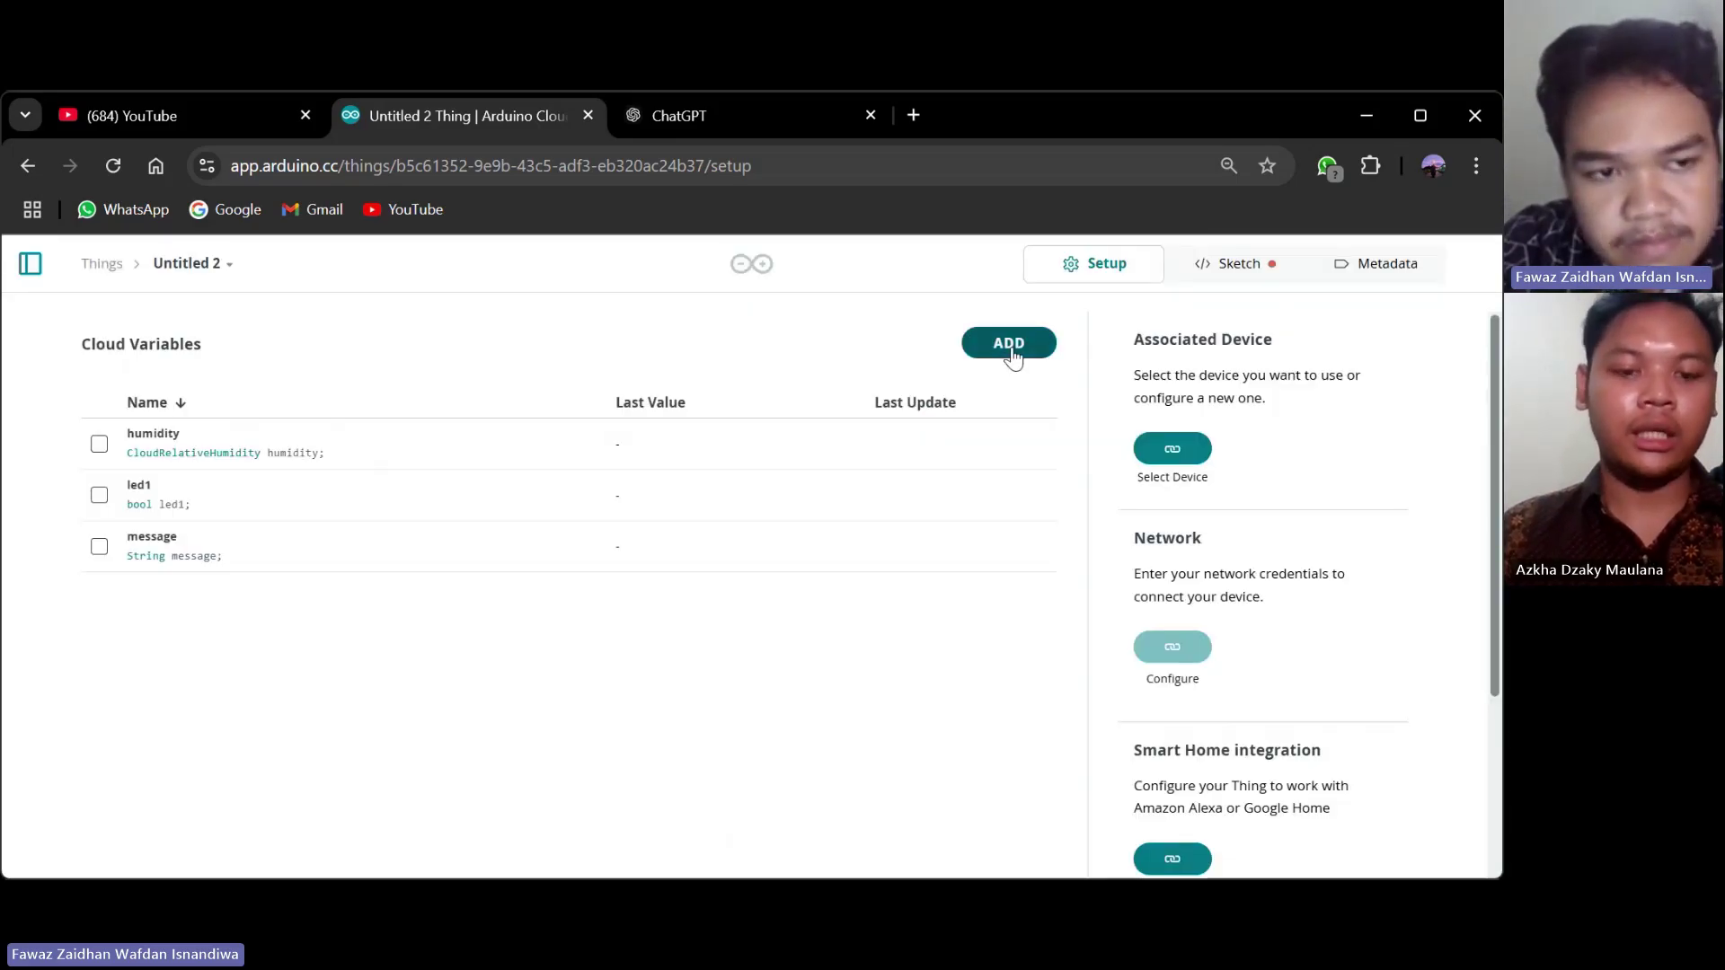
# Add an Integer Number cloud variable named pot with Read Only permission.
pyautogui.click(1010, 351)
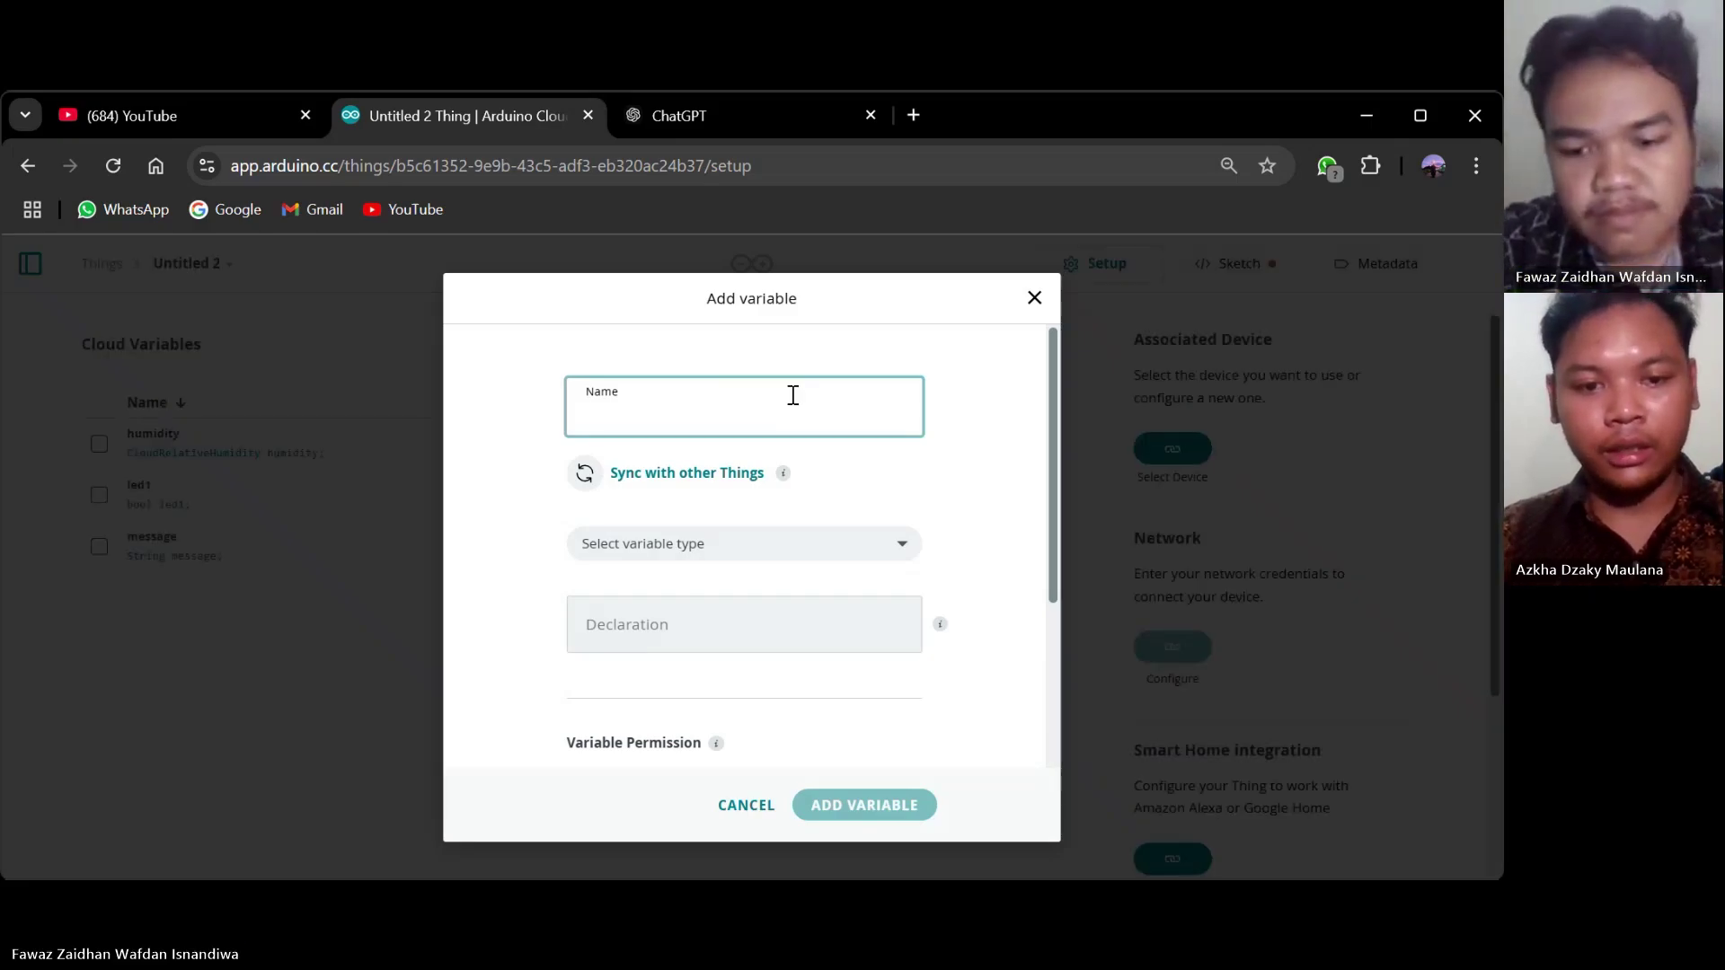
pyautogui.write('pot')
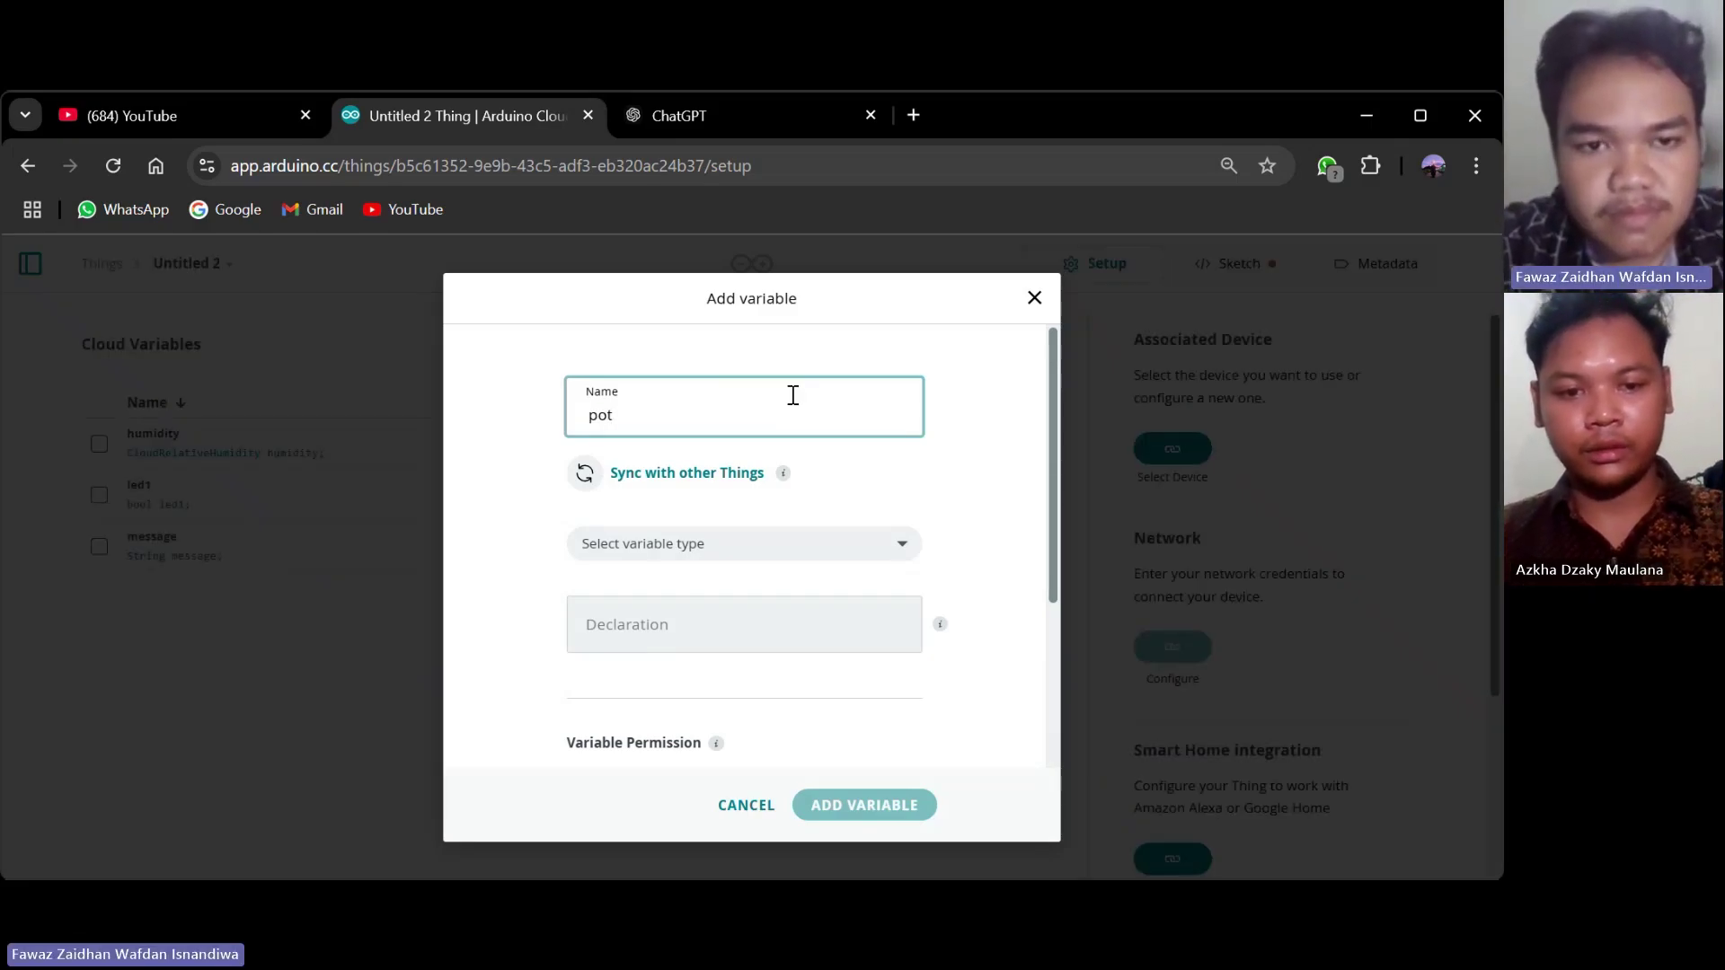
pyautogui.click(720, 541)
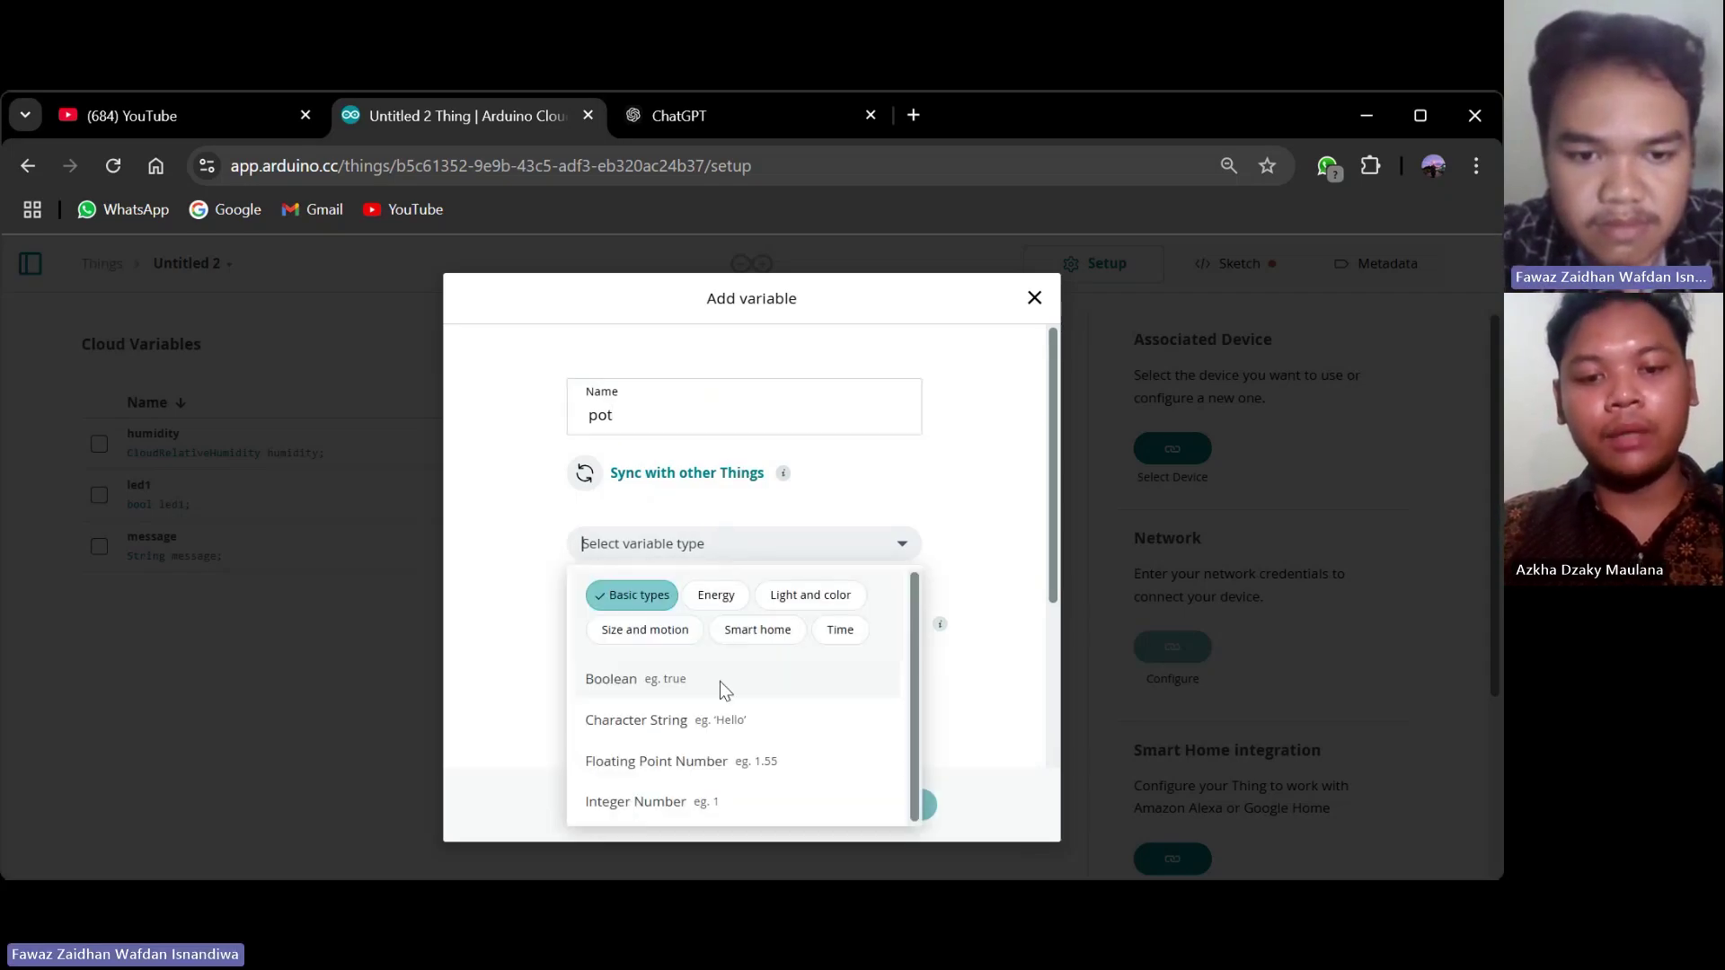
pyautogui.click(686, 802)
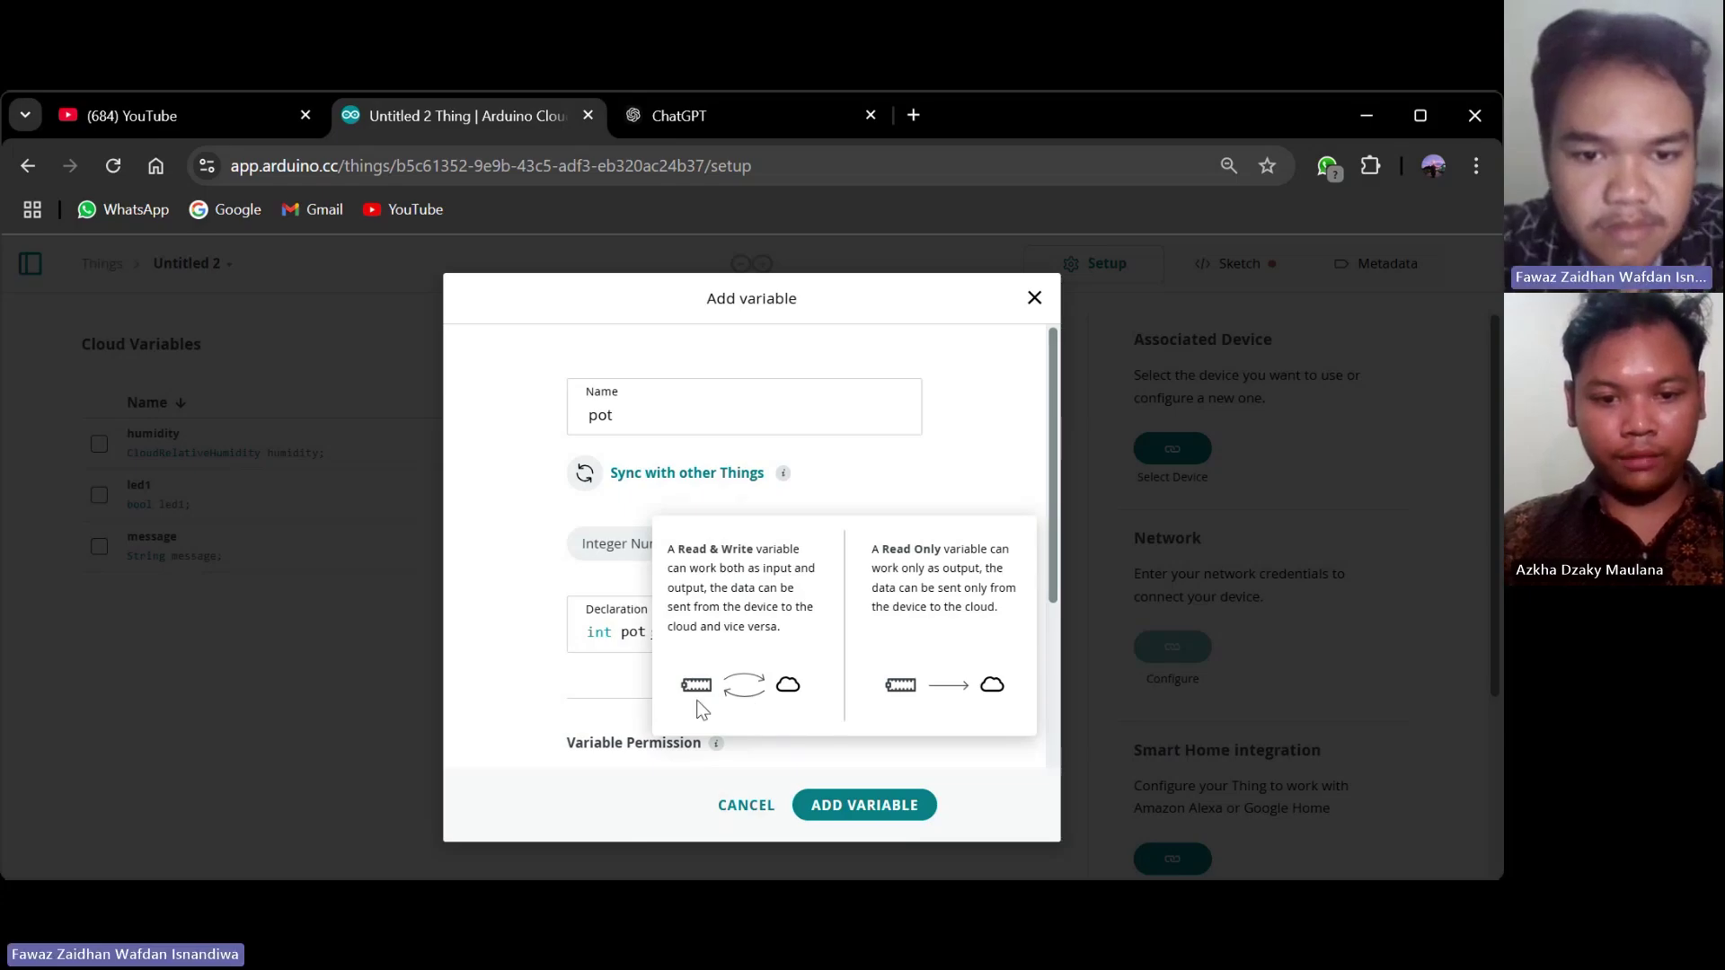
pyautogui.scroll(-1, 576, 710)
pyautogui.scroll(-1, 578, 714)
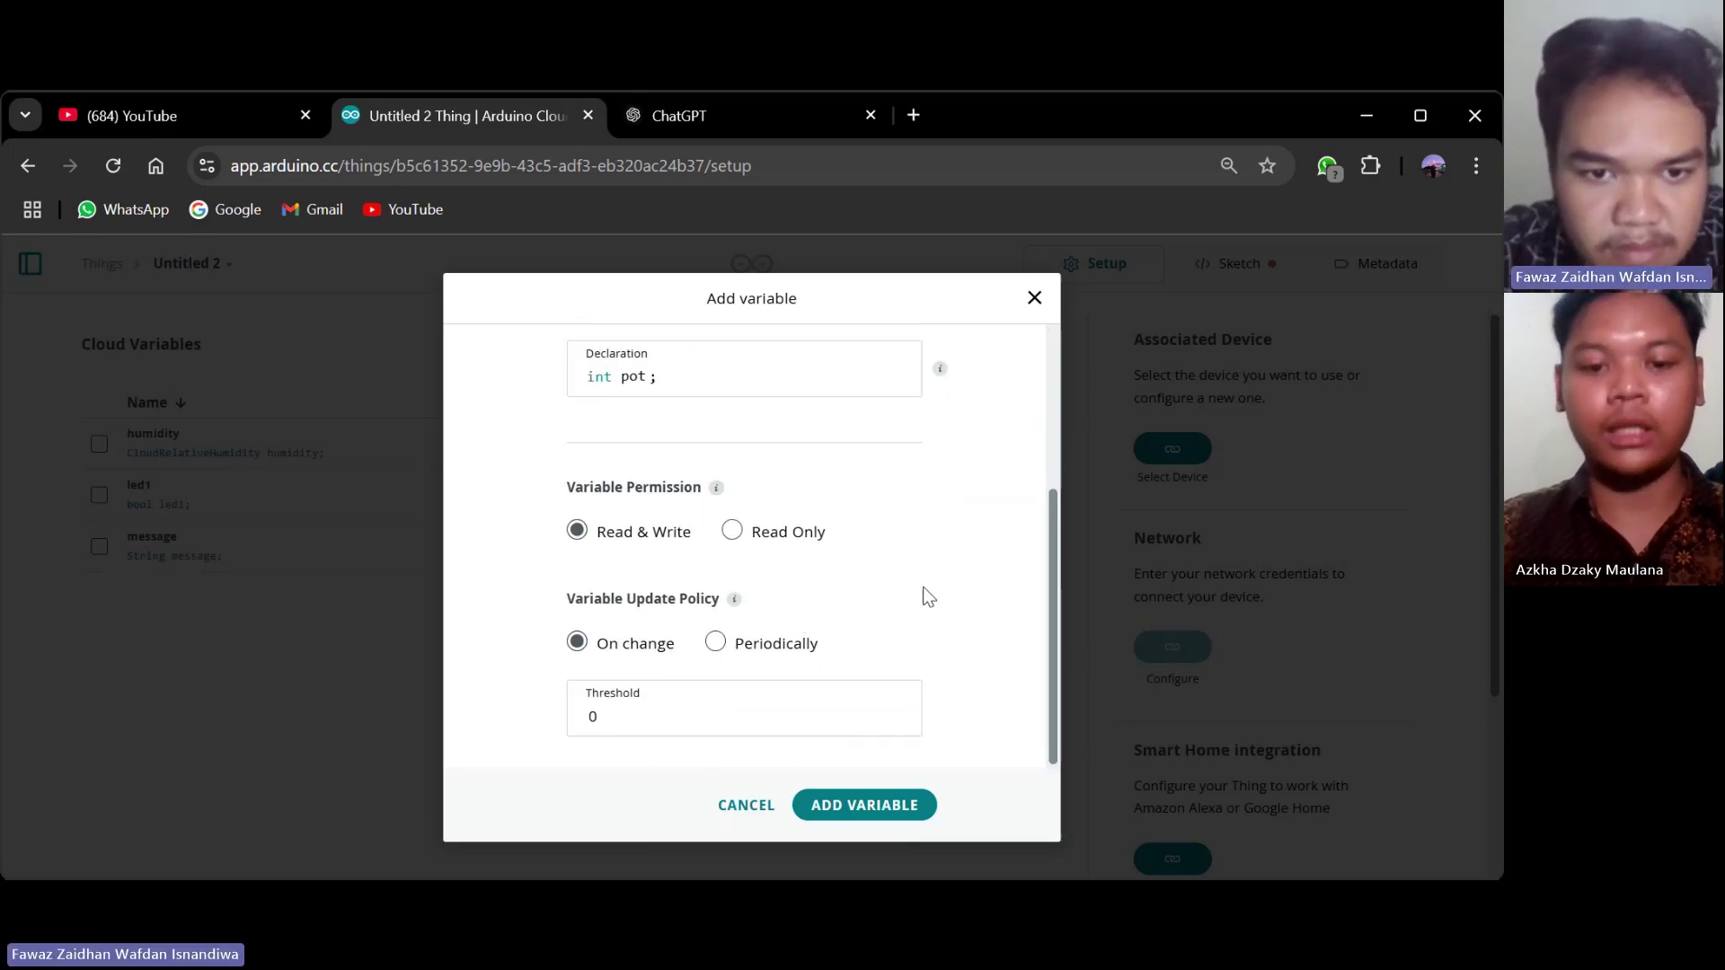
pyautogui.click(733, 536)
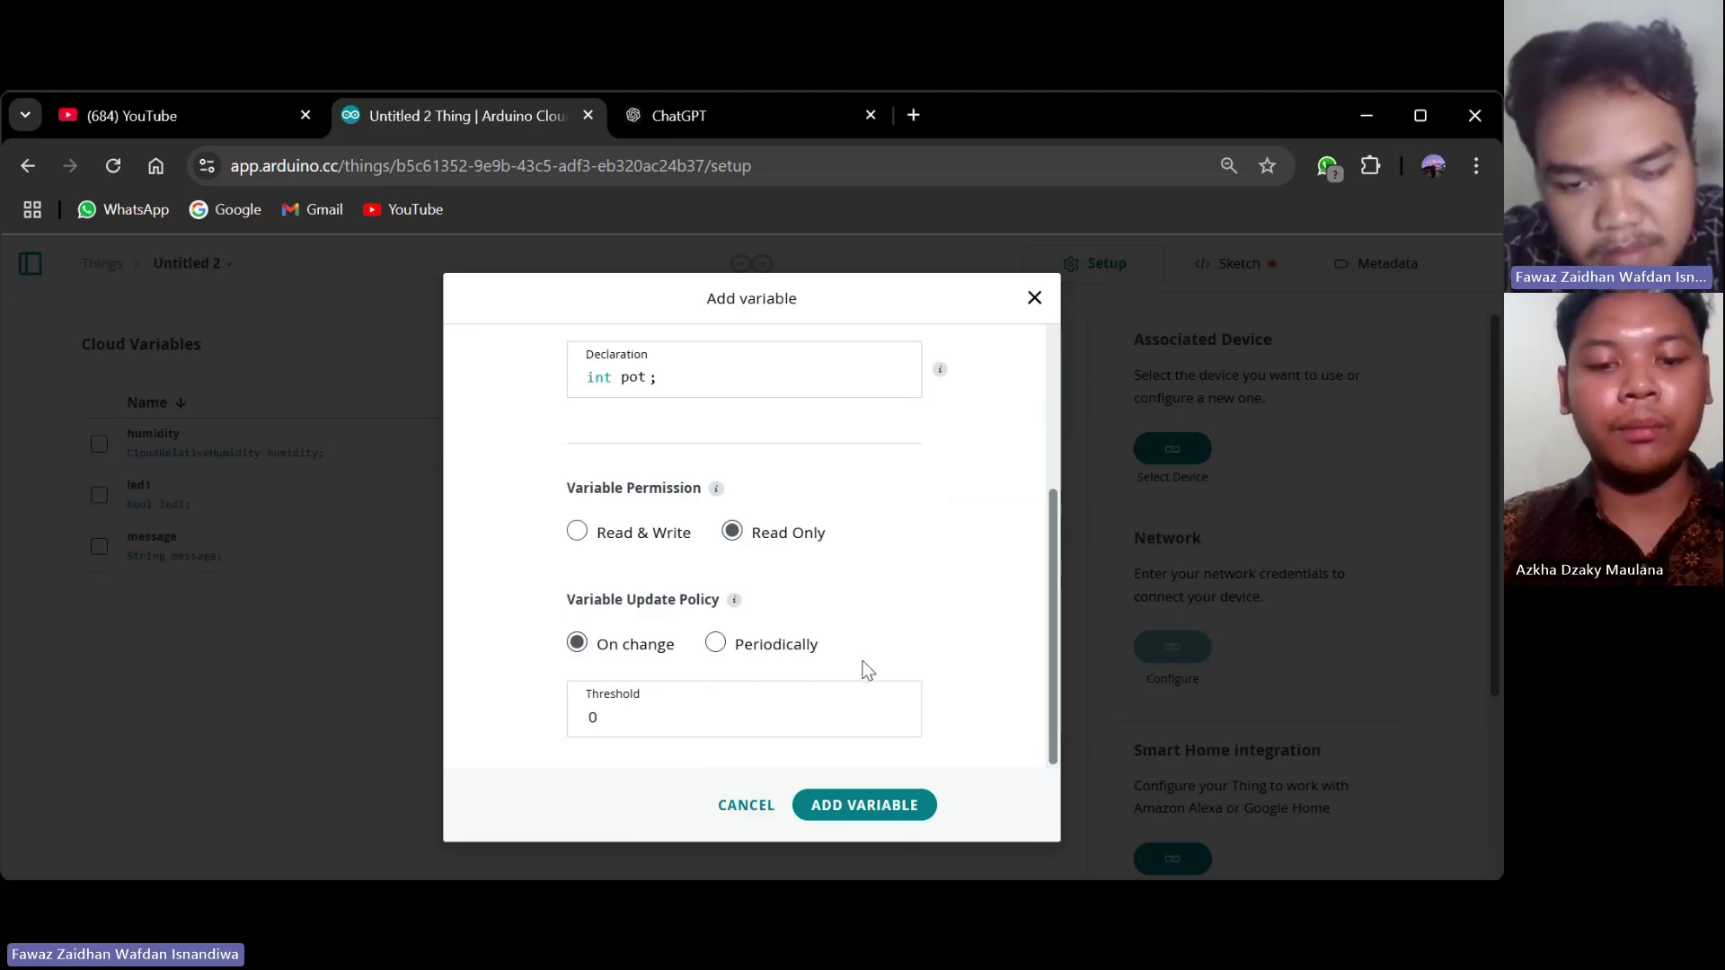
pyautogui.click(828, 806)
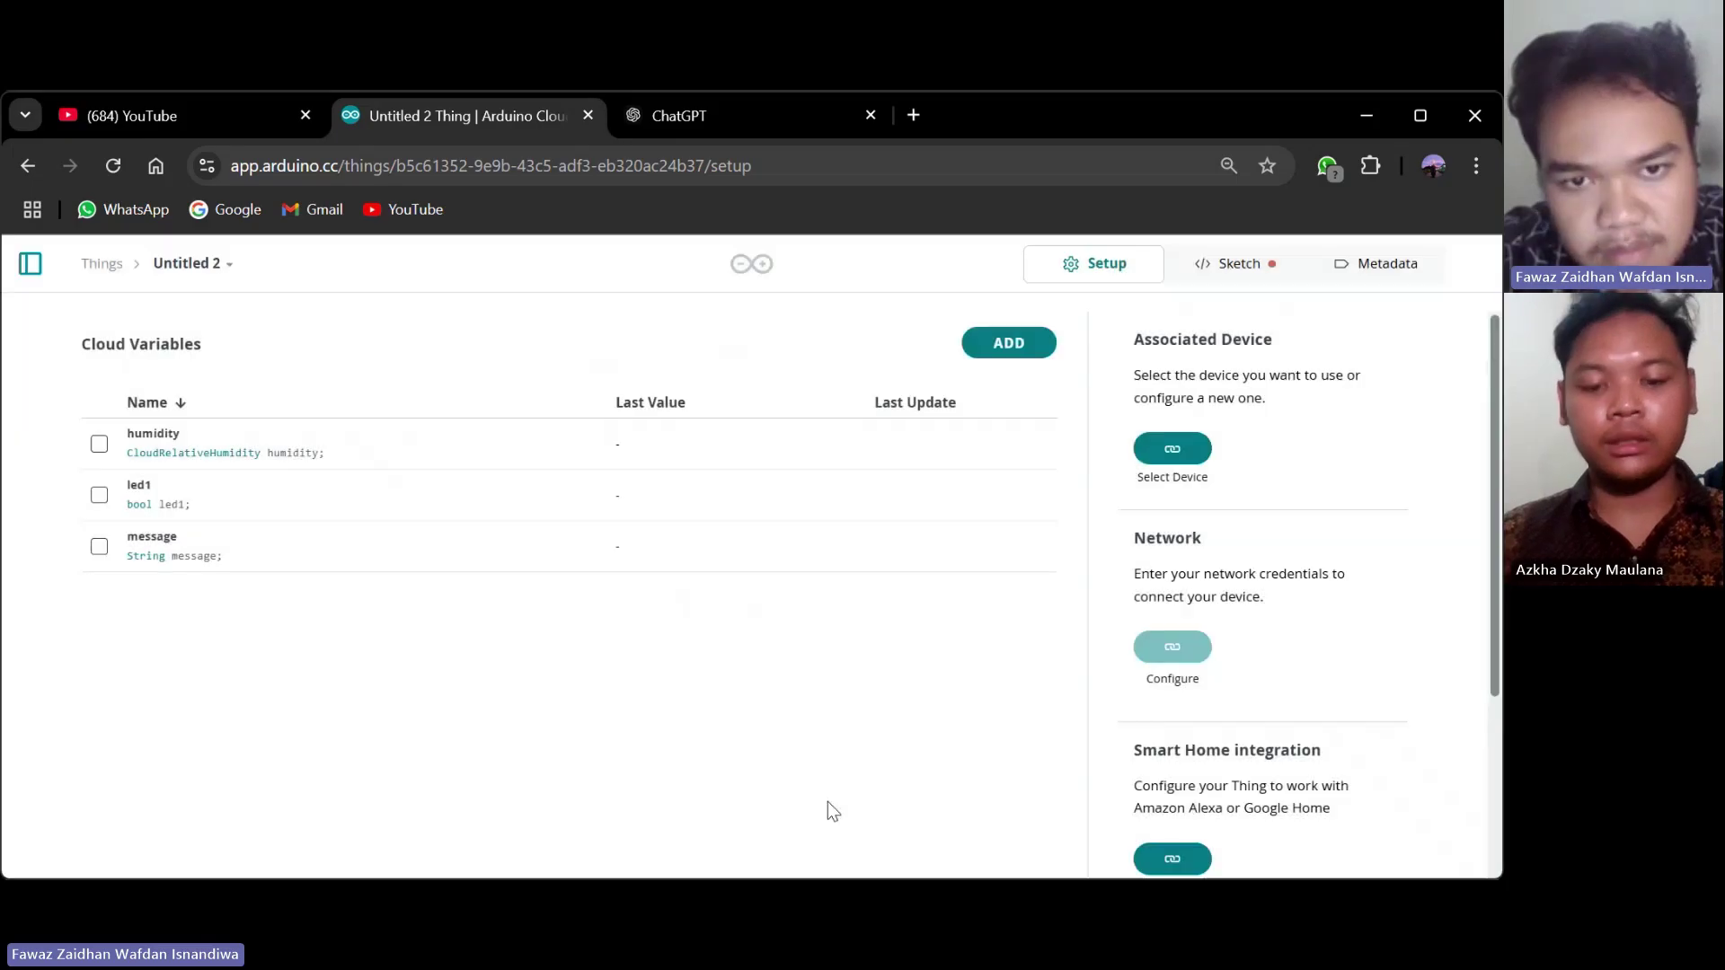
# Start a new cloud variable named temperature in the Untitled 2 Thing.
pyautogui.click(1014, 352)
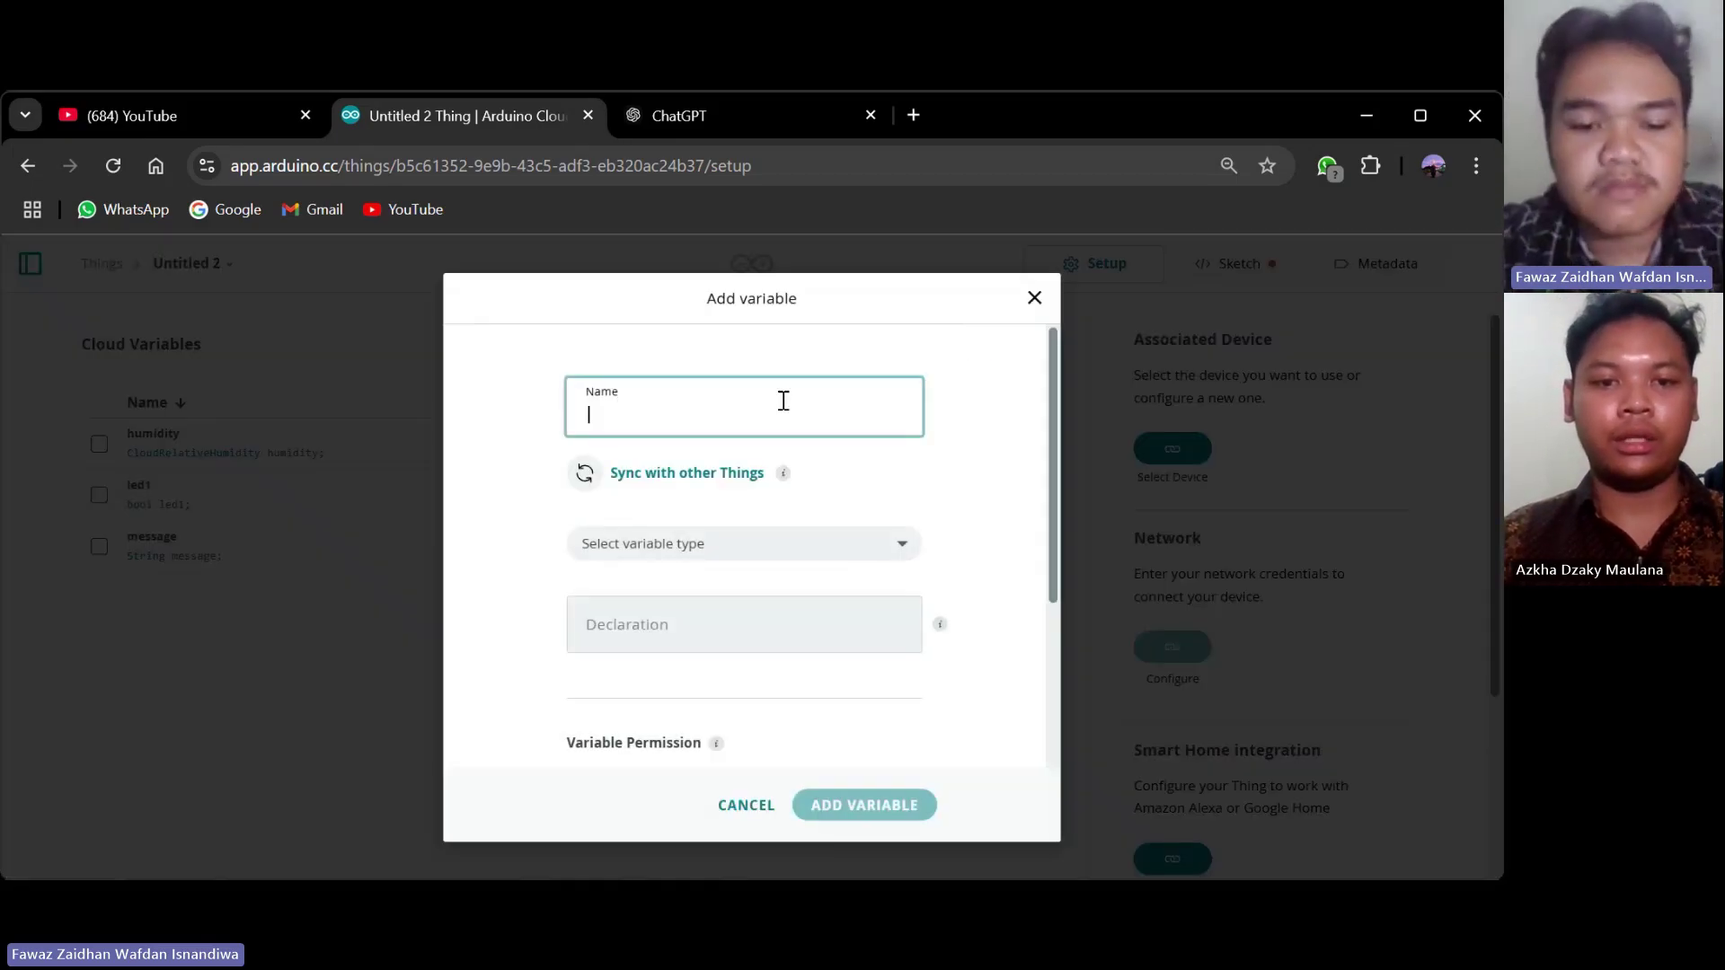
pyautogui.write('te')
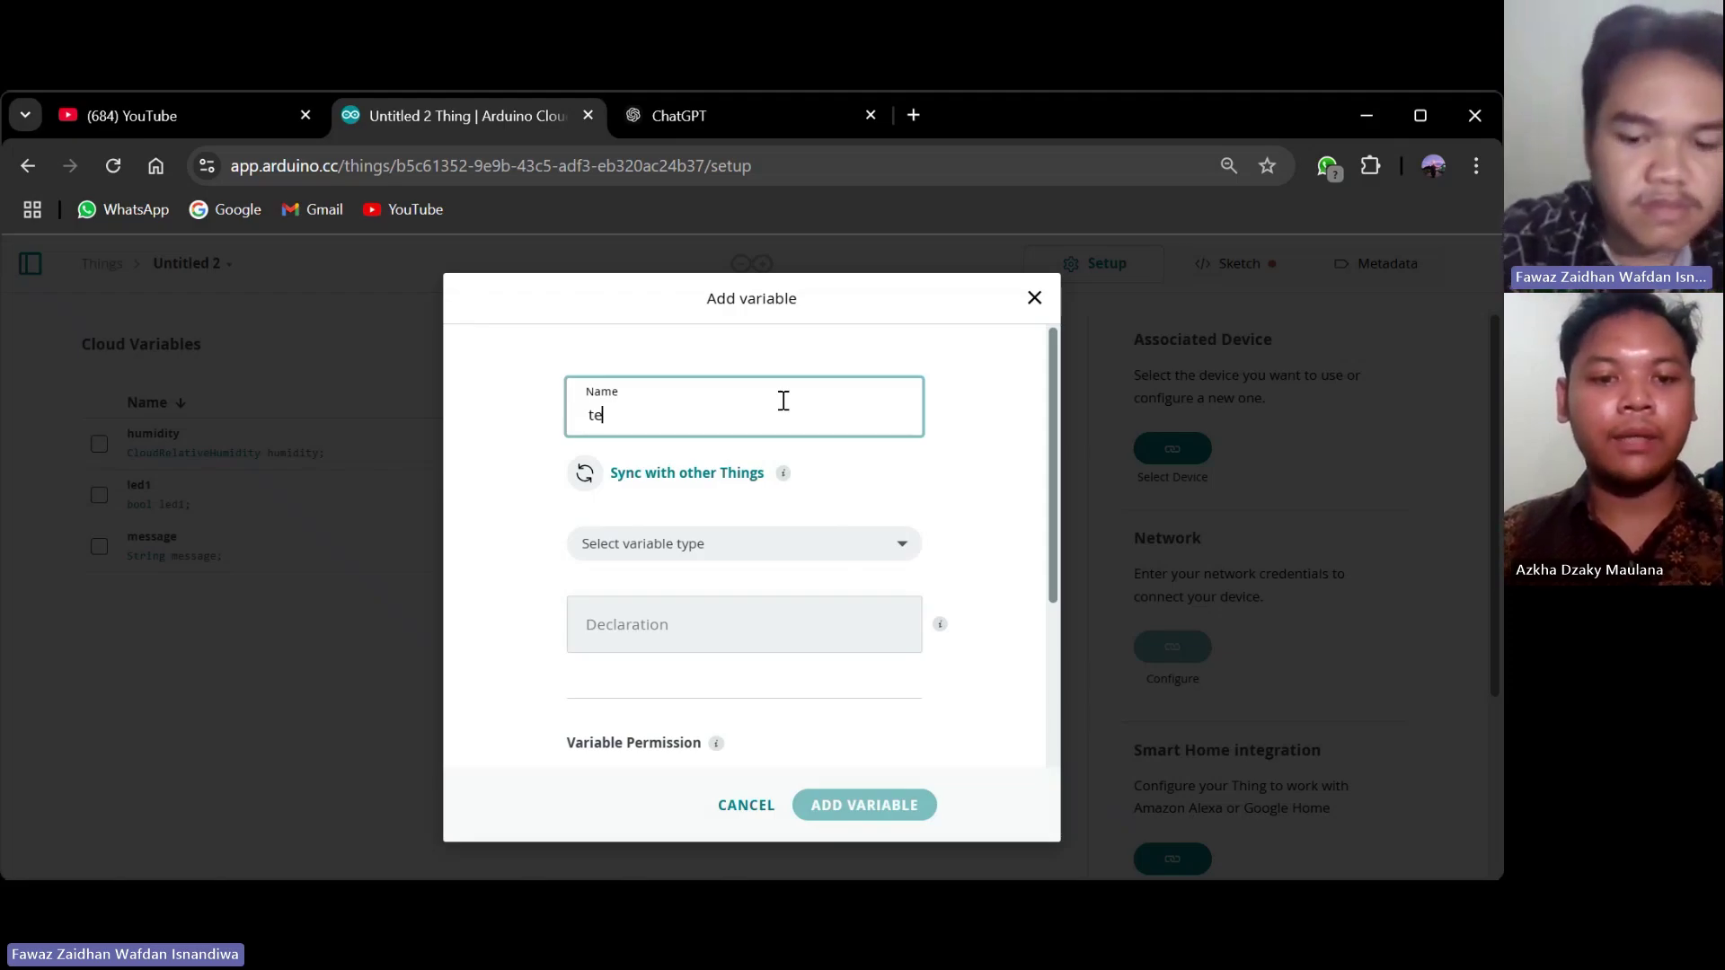
pyautogui.write('mpera')
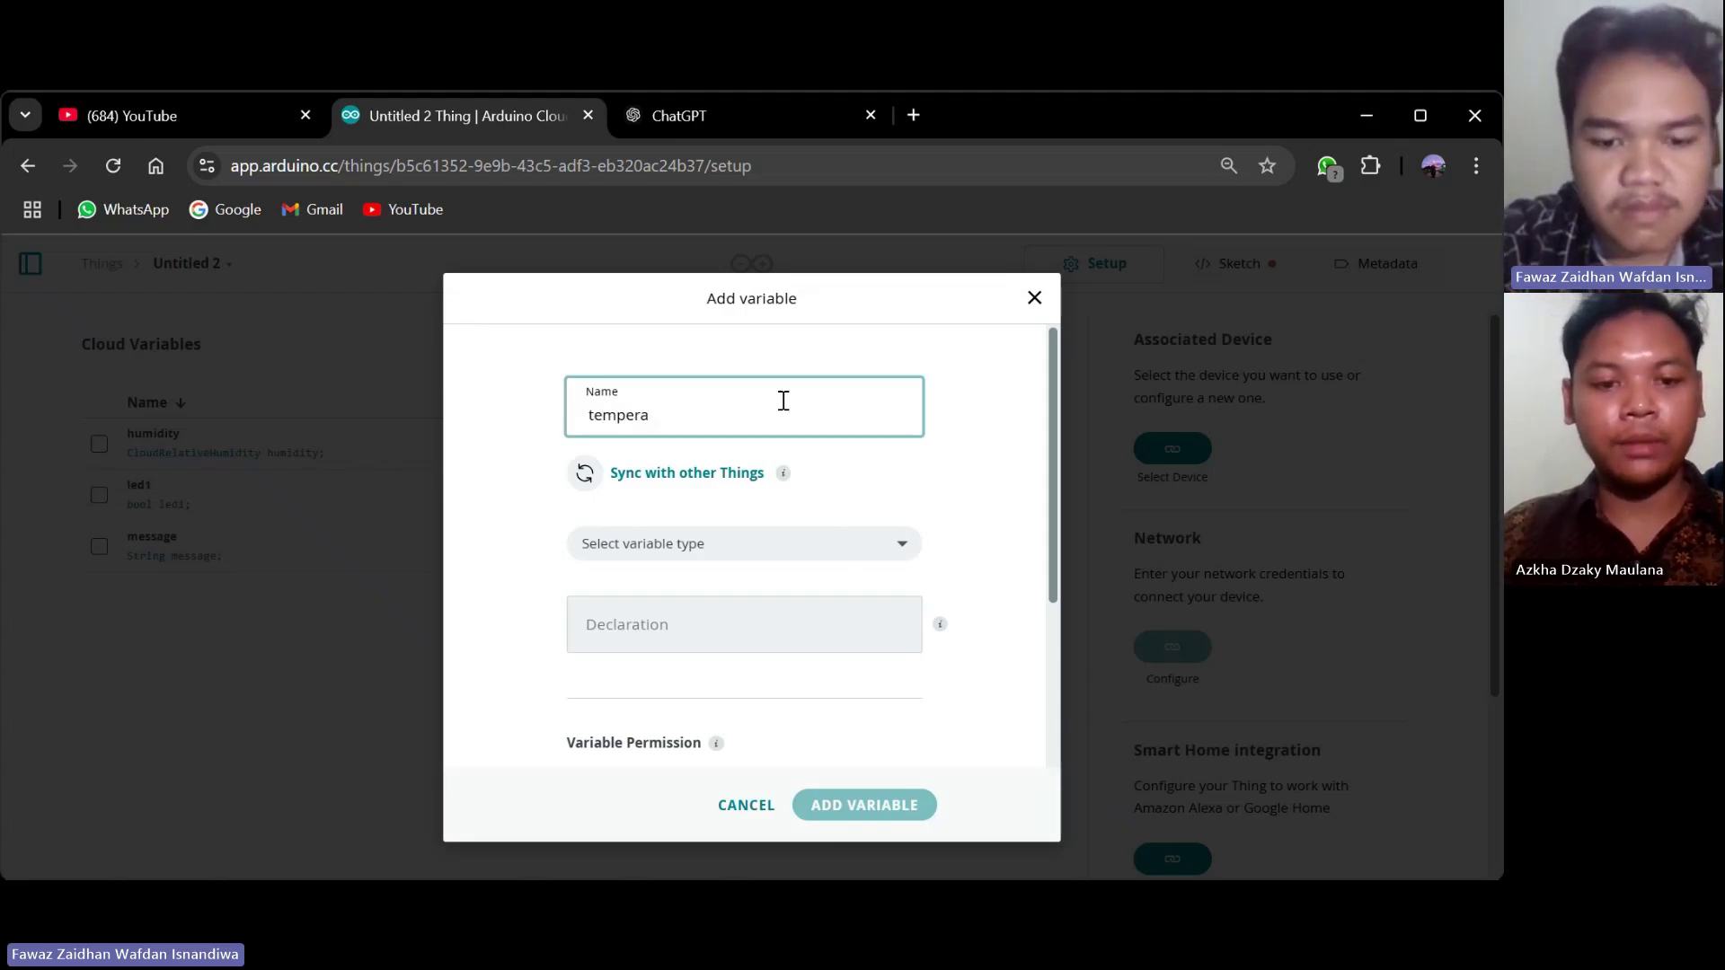
pyautogui.write('tur')
pyautogui.press('BackSpace')
pyautogui.press('BackSpace')
pyautogui.press('BackSpace')
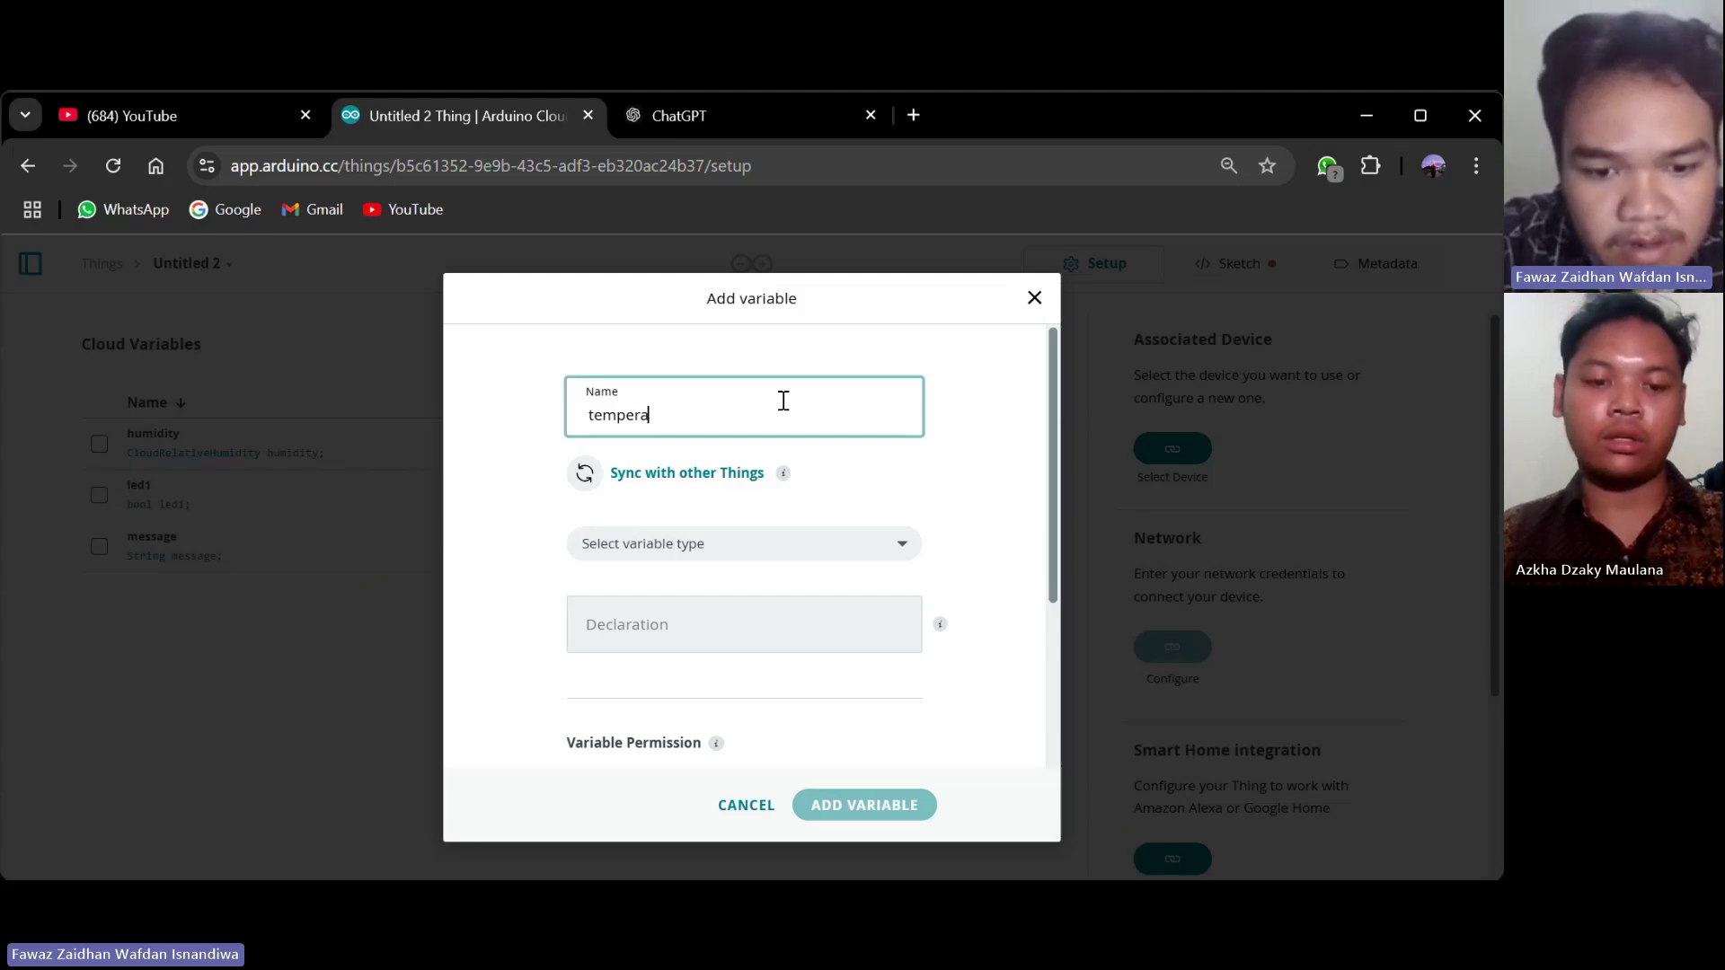
pyautogui.write('ture')
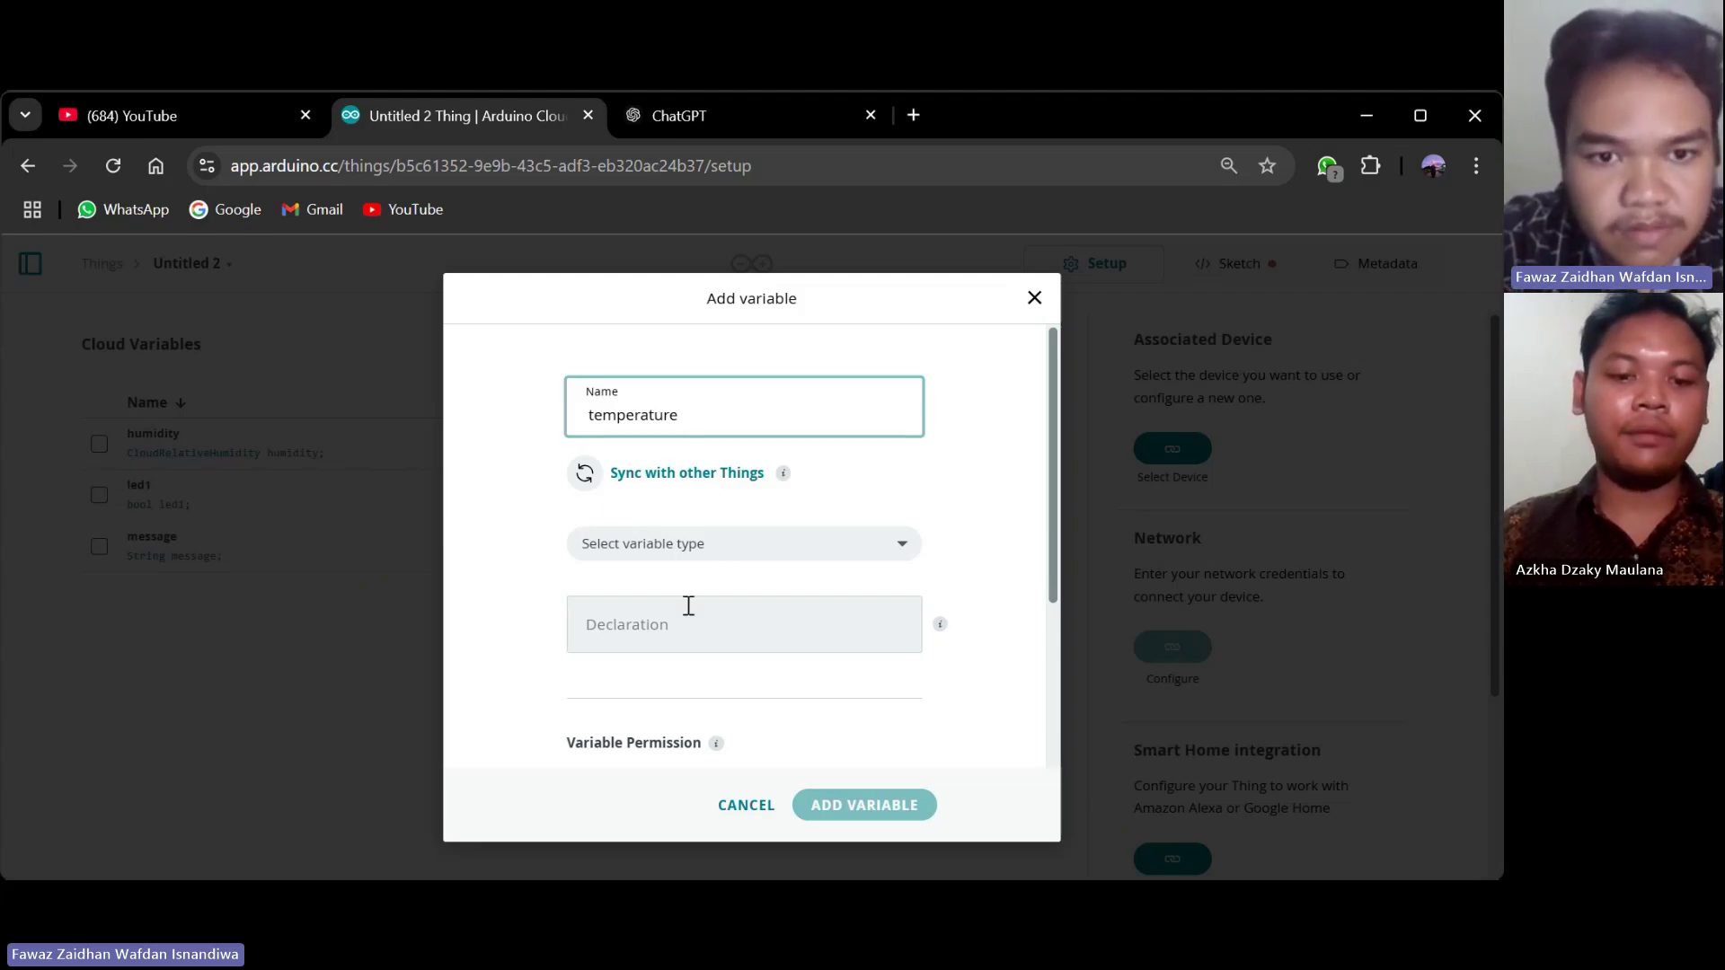
# Search the variable types for "temper" with Energy and Light and color included, choose Temperature Sensor (°C), and add the temperature variable.
pyautogui.click(710, 544)
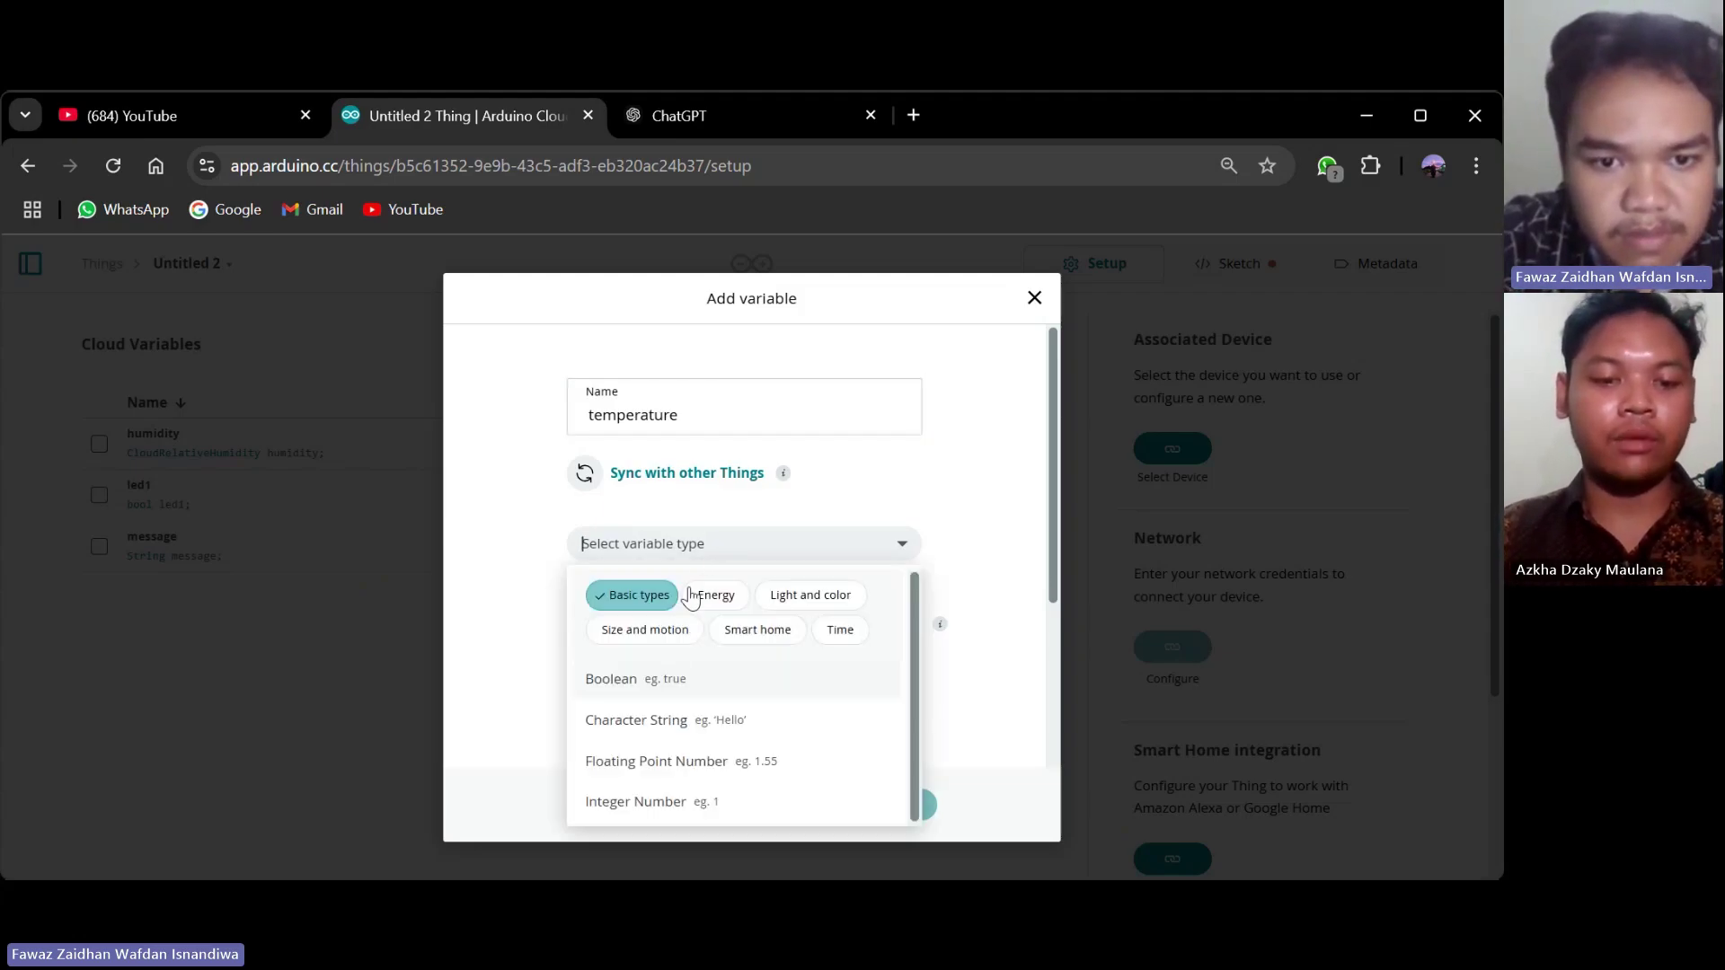
pyautogui.write('te')
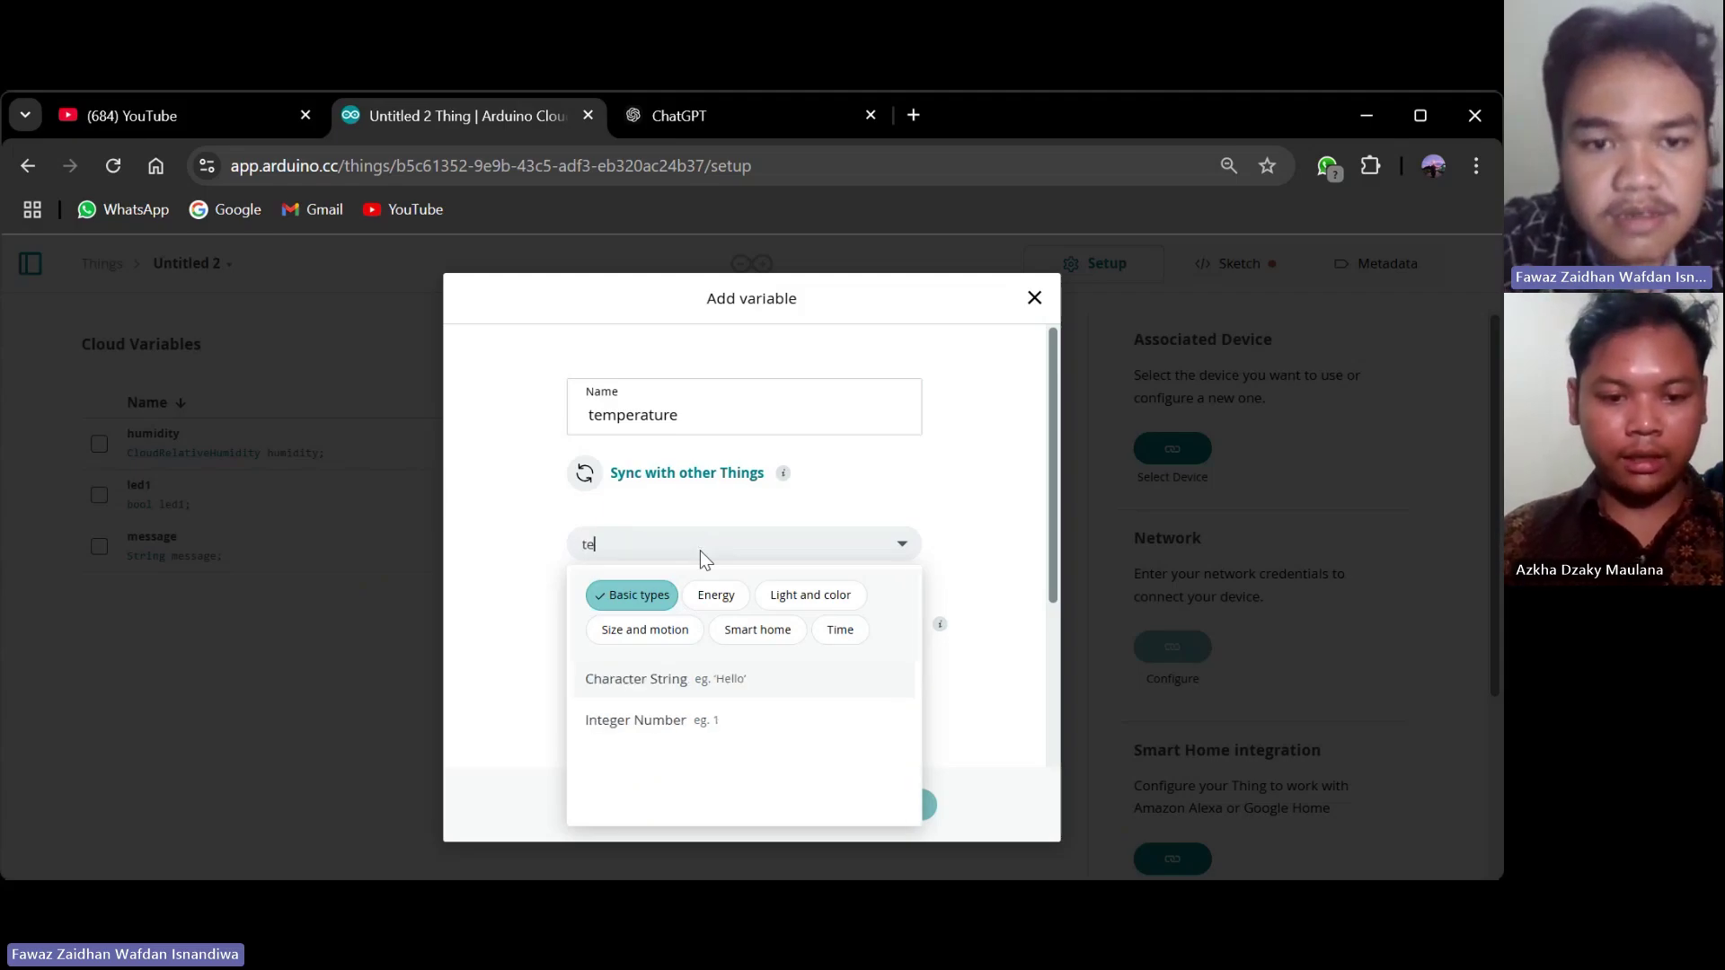
pyautogui.write('mper')
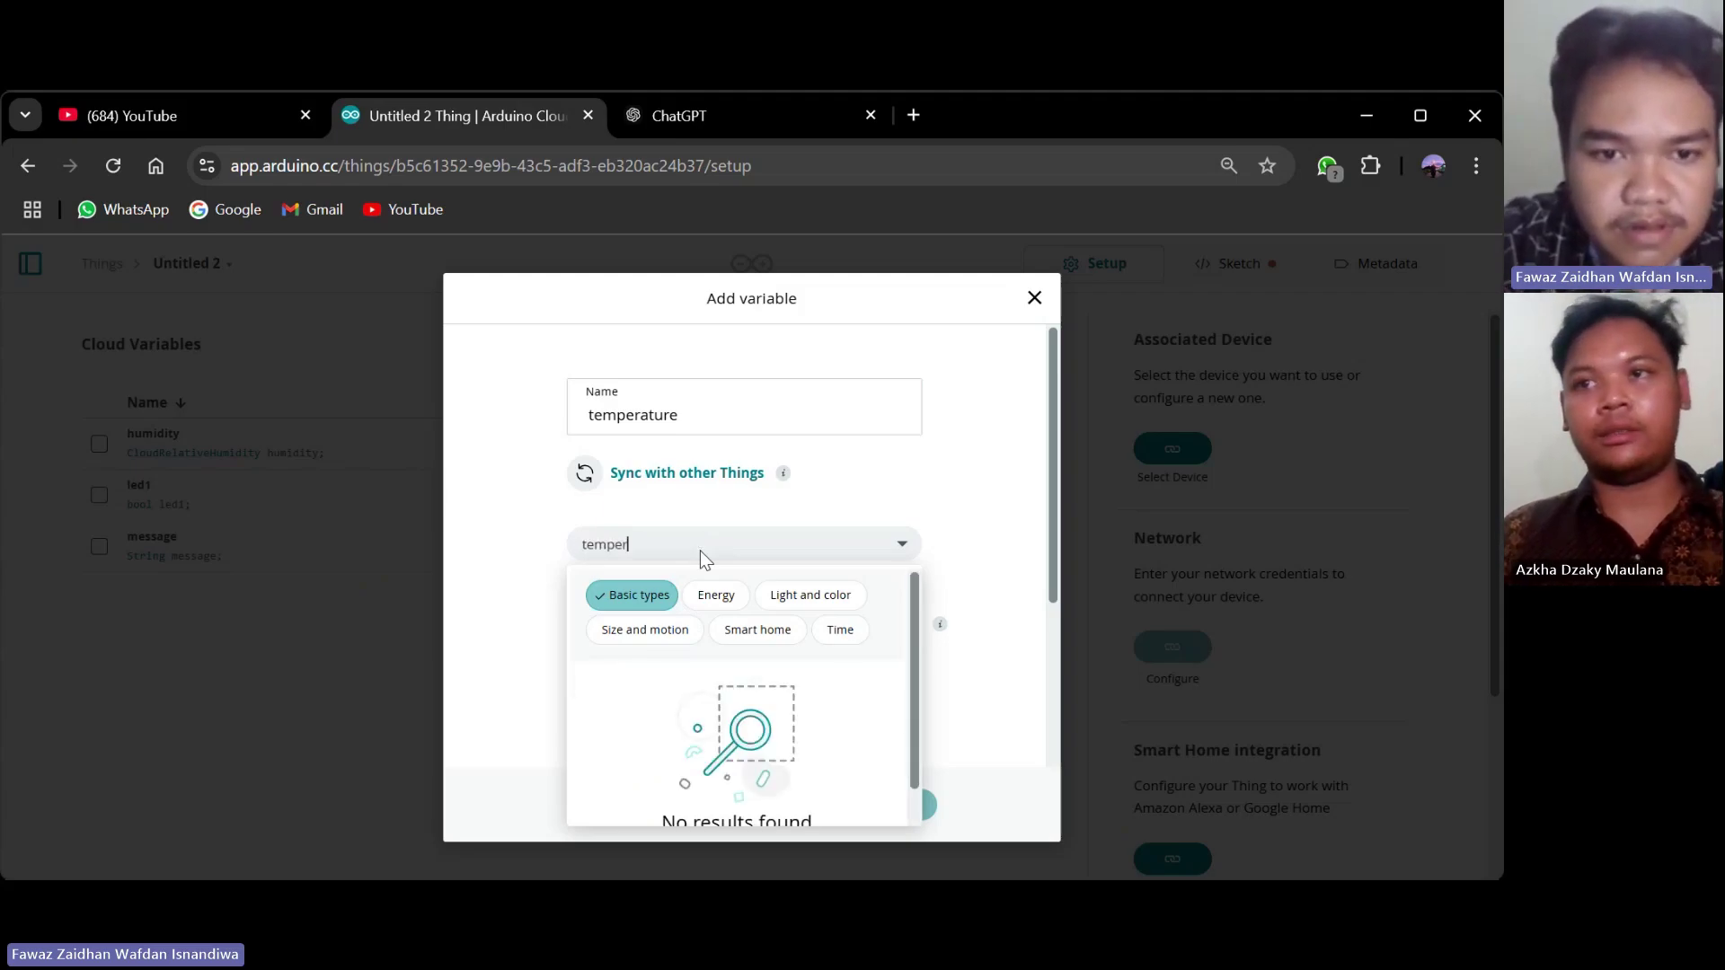
pyautogui.click(716, 595)
pyautogui.click(811, 596)
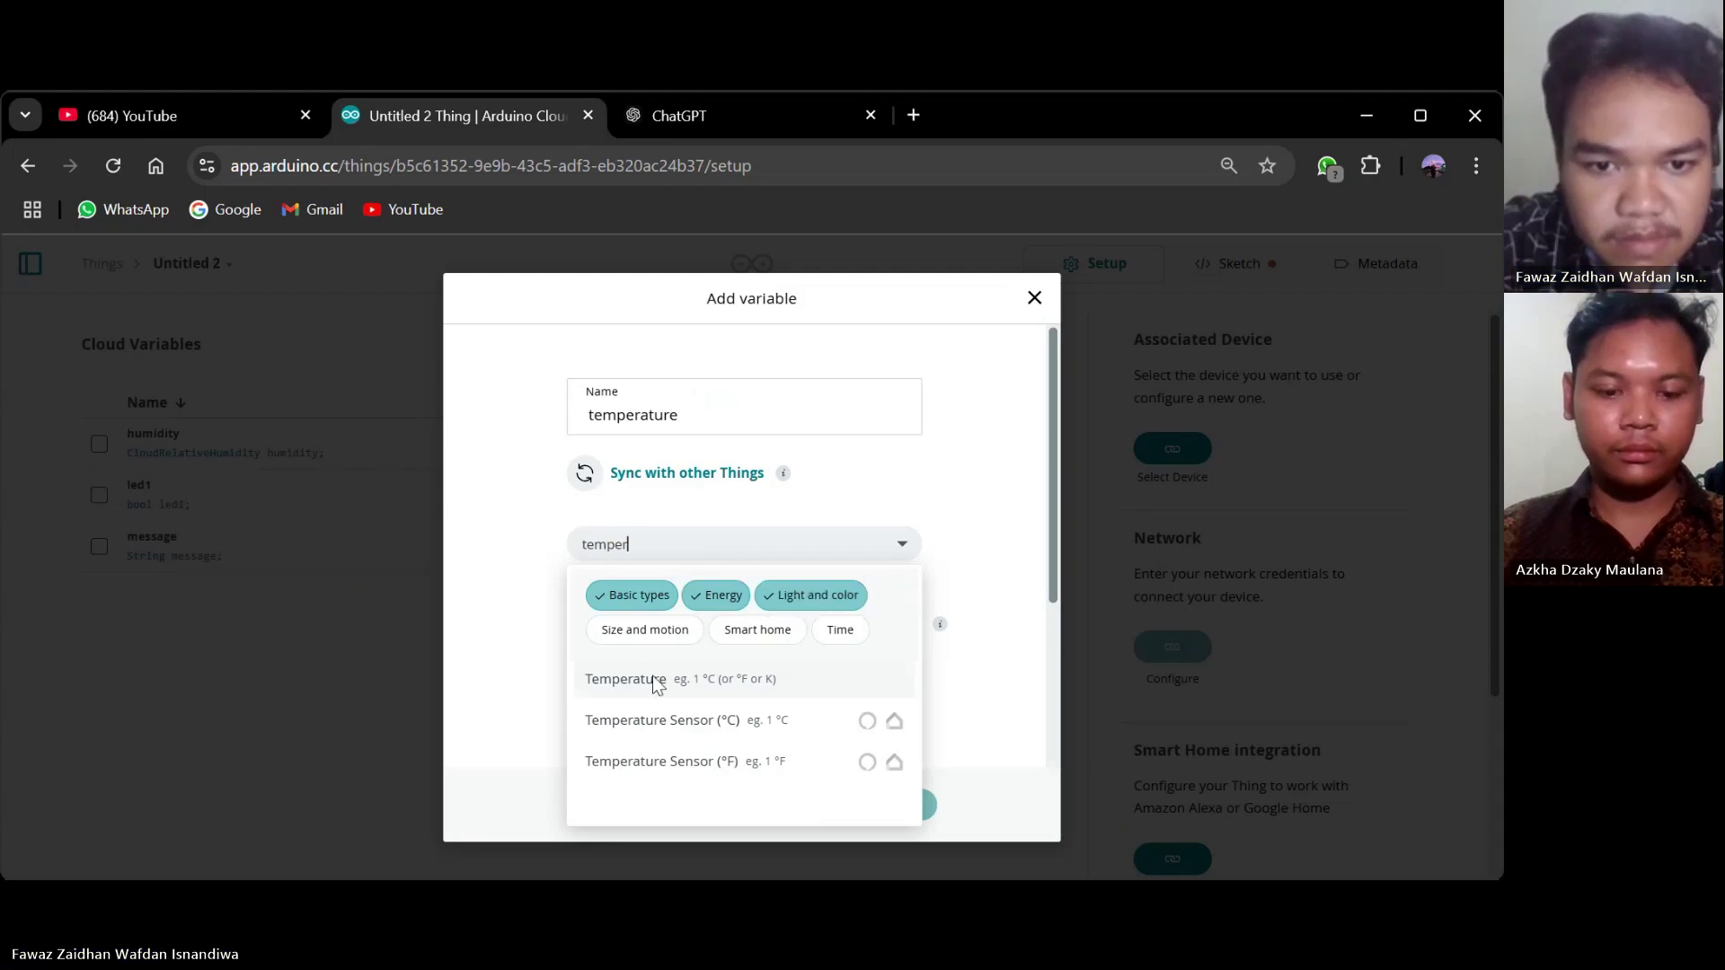
pyautogui.click(663, 720)
pyautogui.scroll(-1, 695, 692)
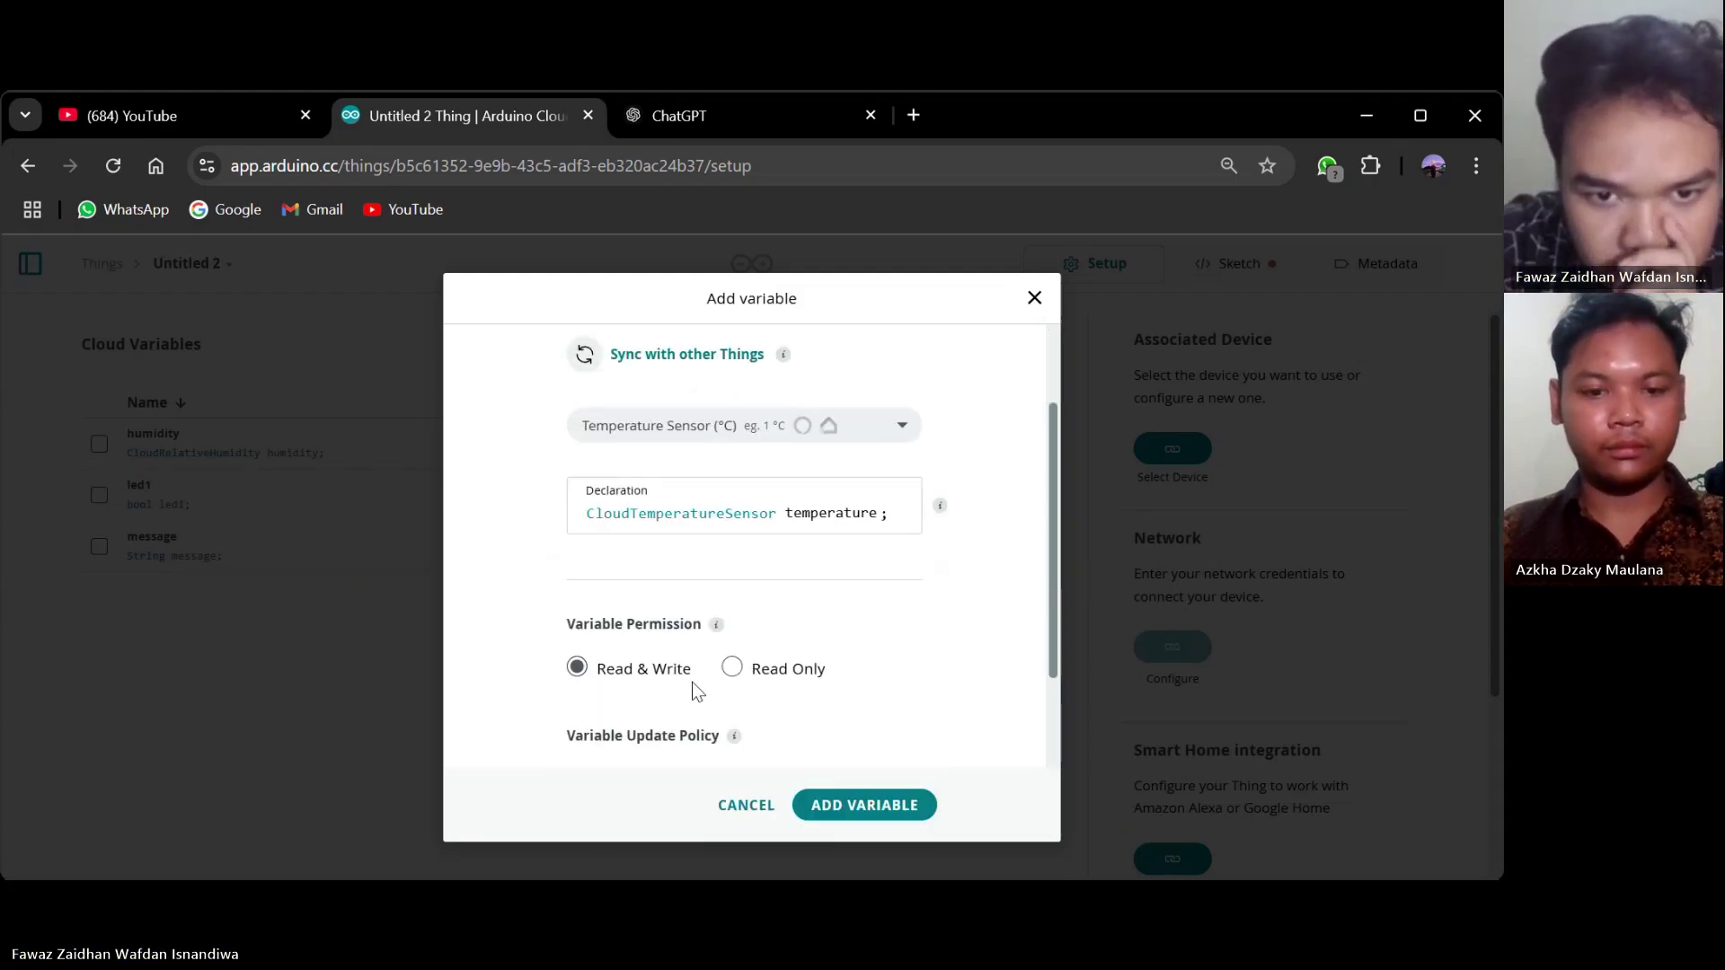
pyautogui.scroll(-1, 697, 692)
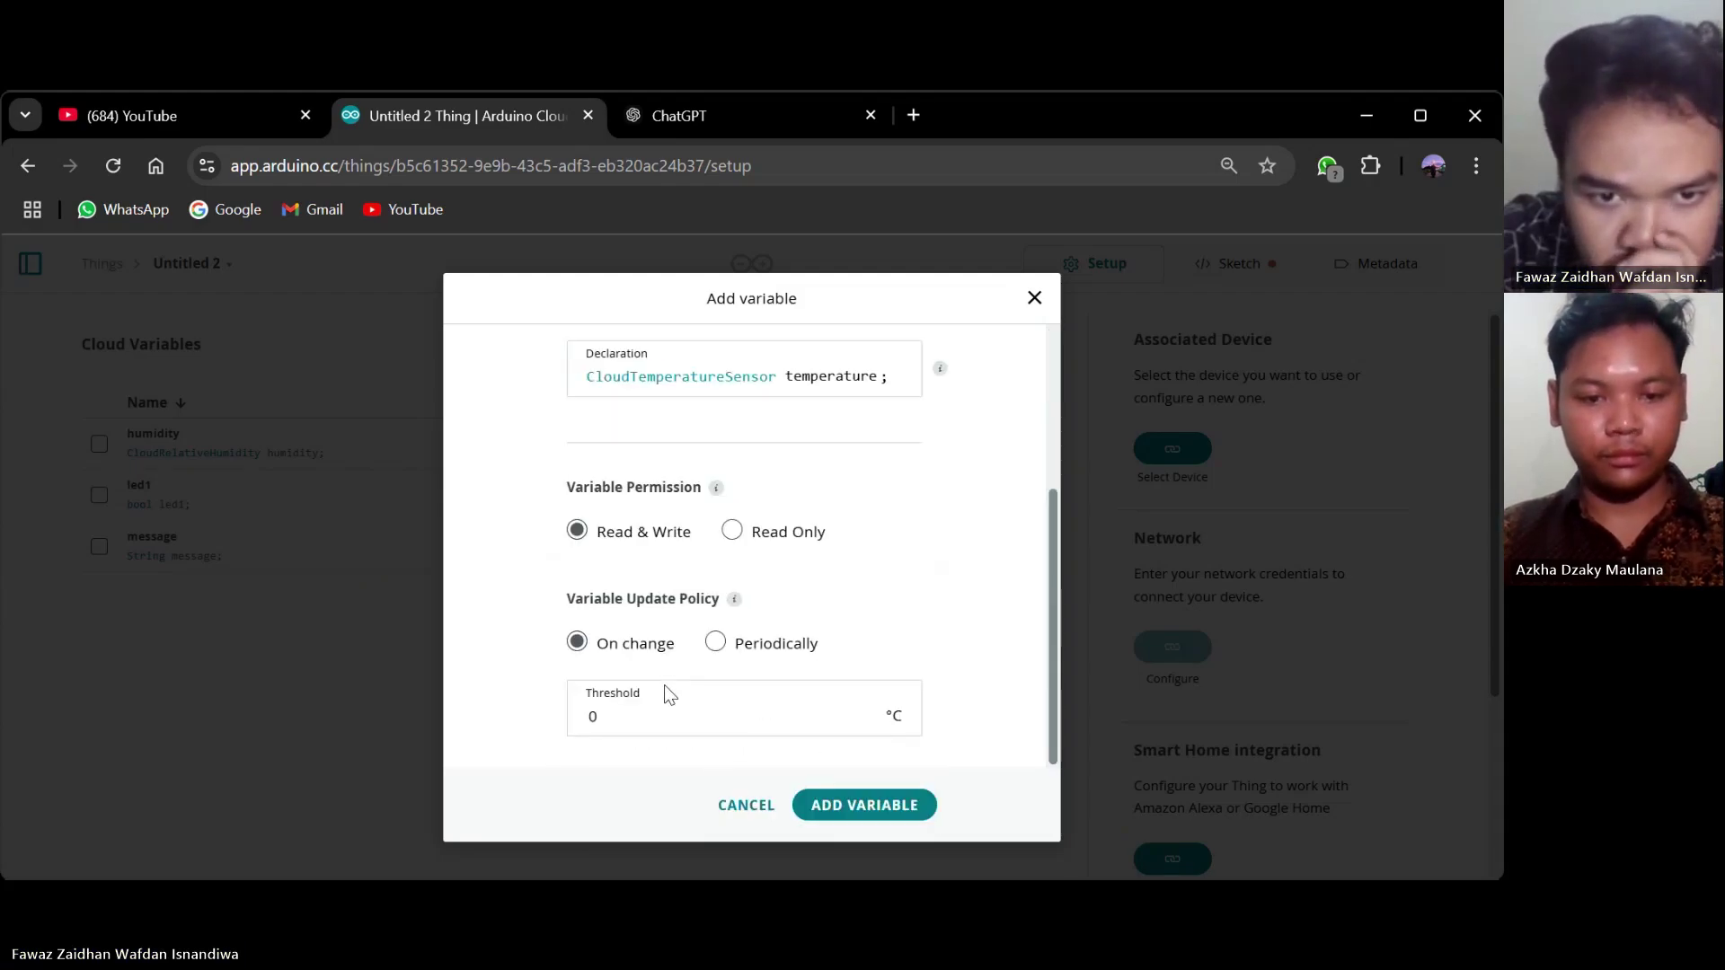
pyautogui.click(853, 805)
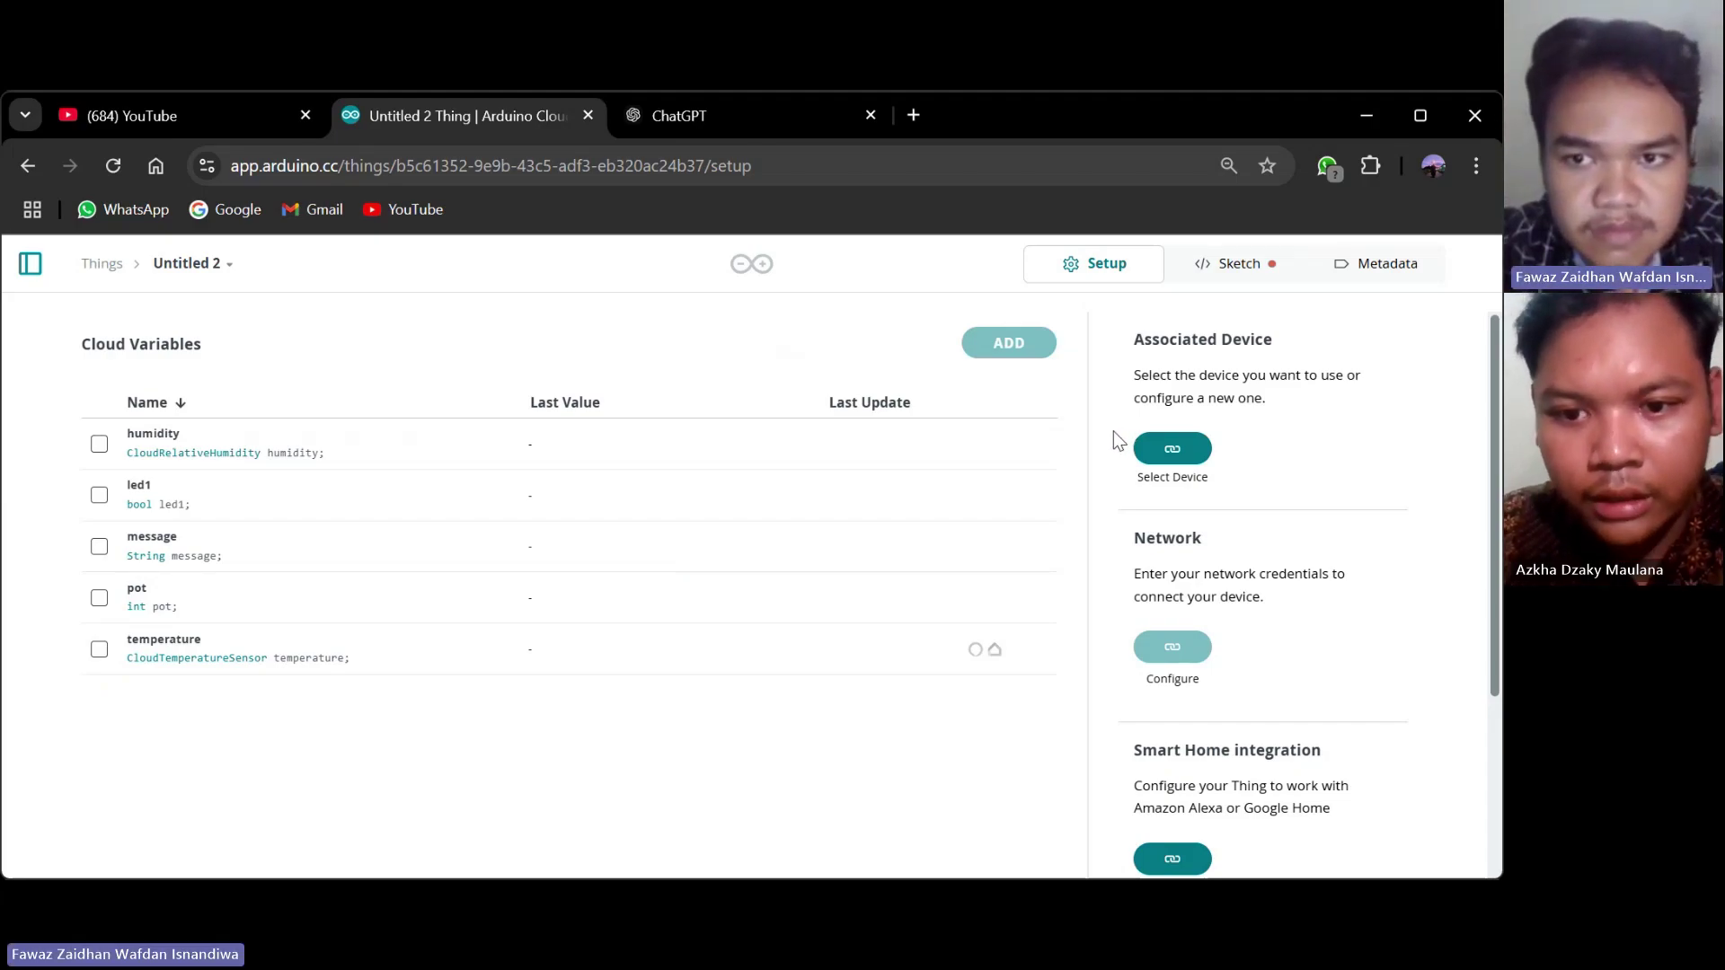
# Set up a new third-party ESP32 device of model DOIT ESP32 DEVKIT V1 for the Thing, keeping the suggested device name.
pyautogui.click(1150, 451)
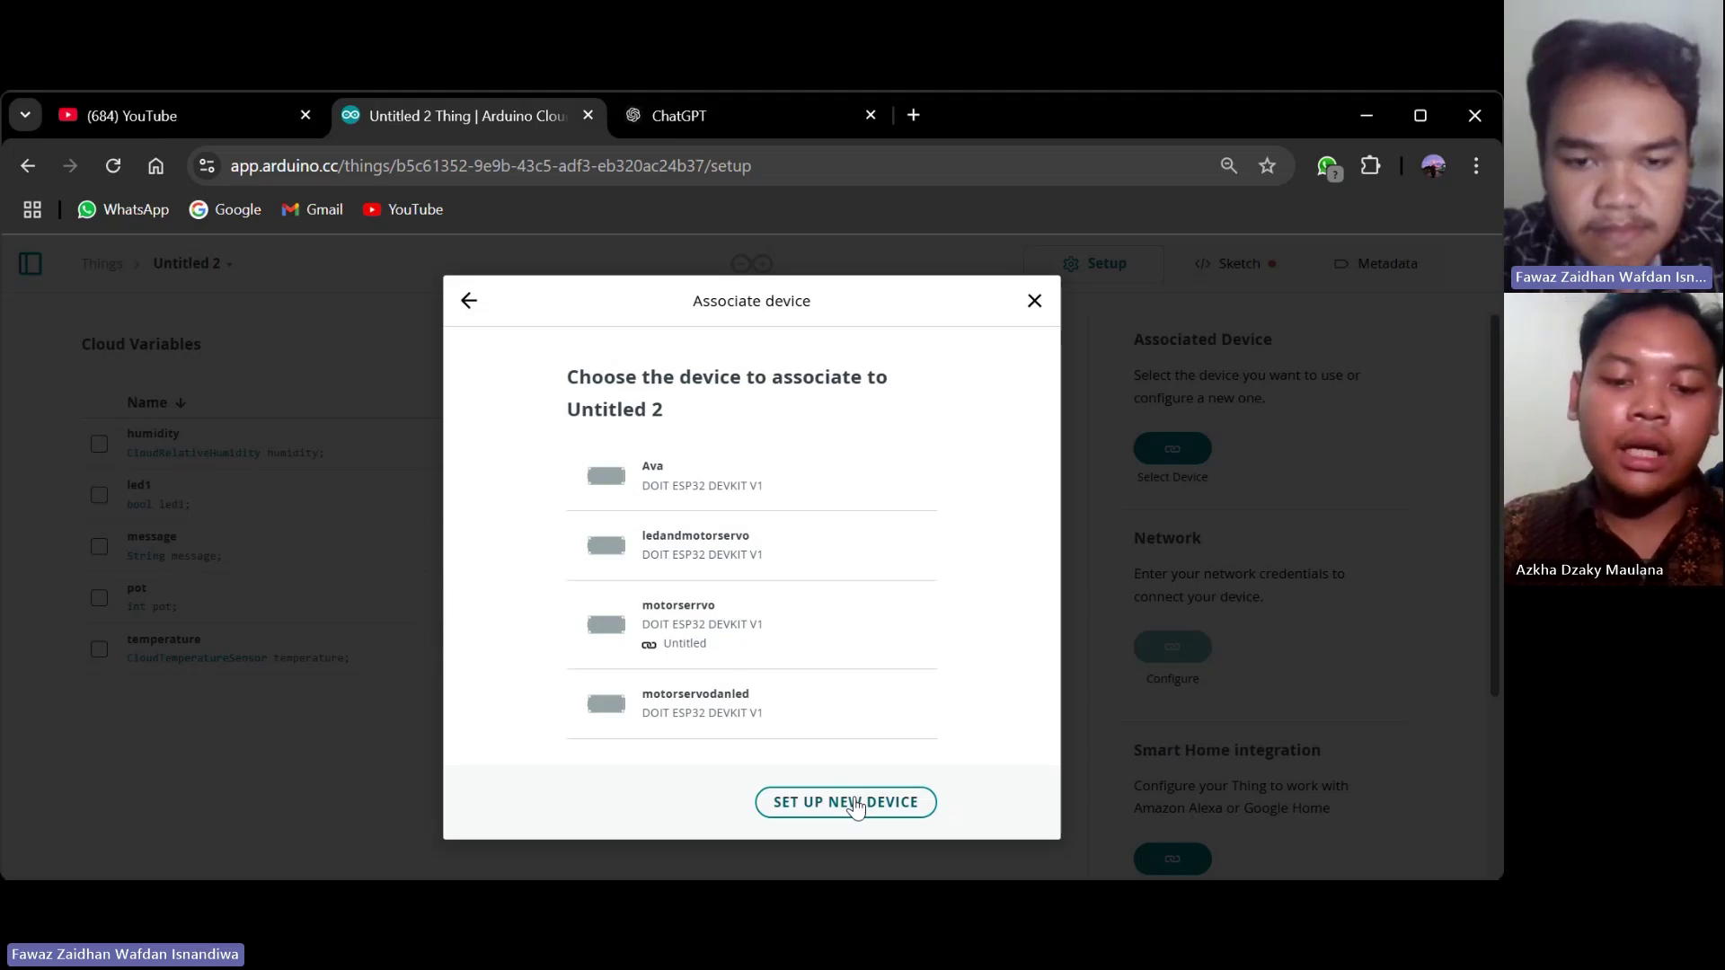
pyautogui.click(855, 804)
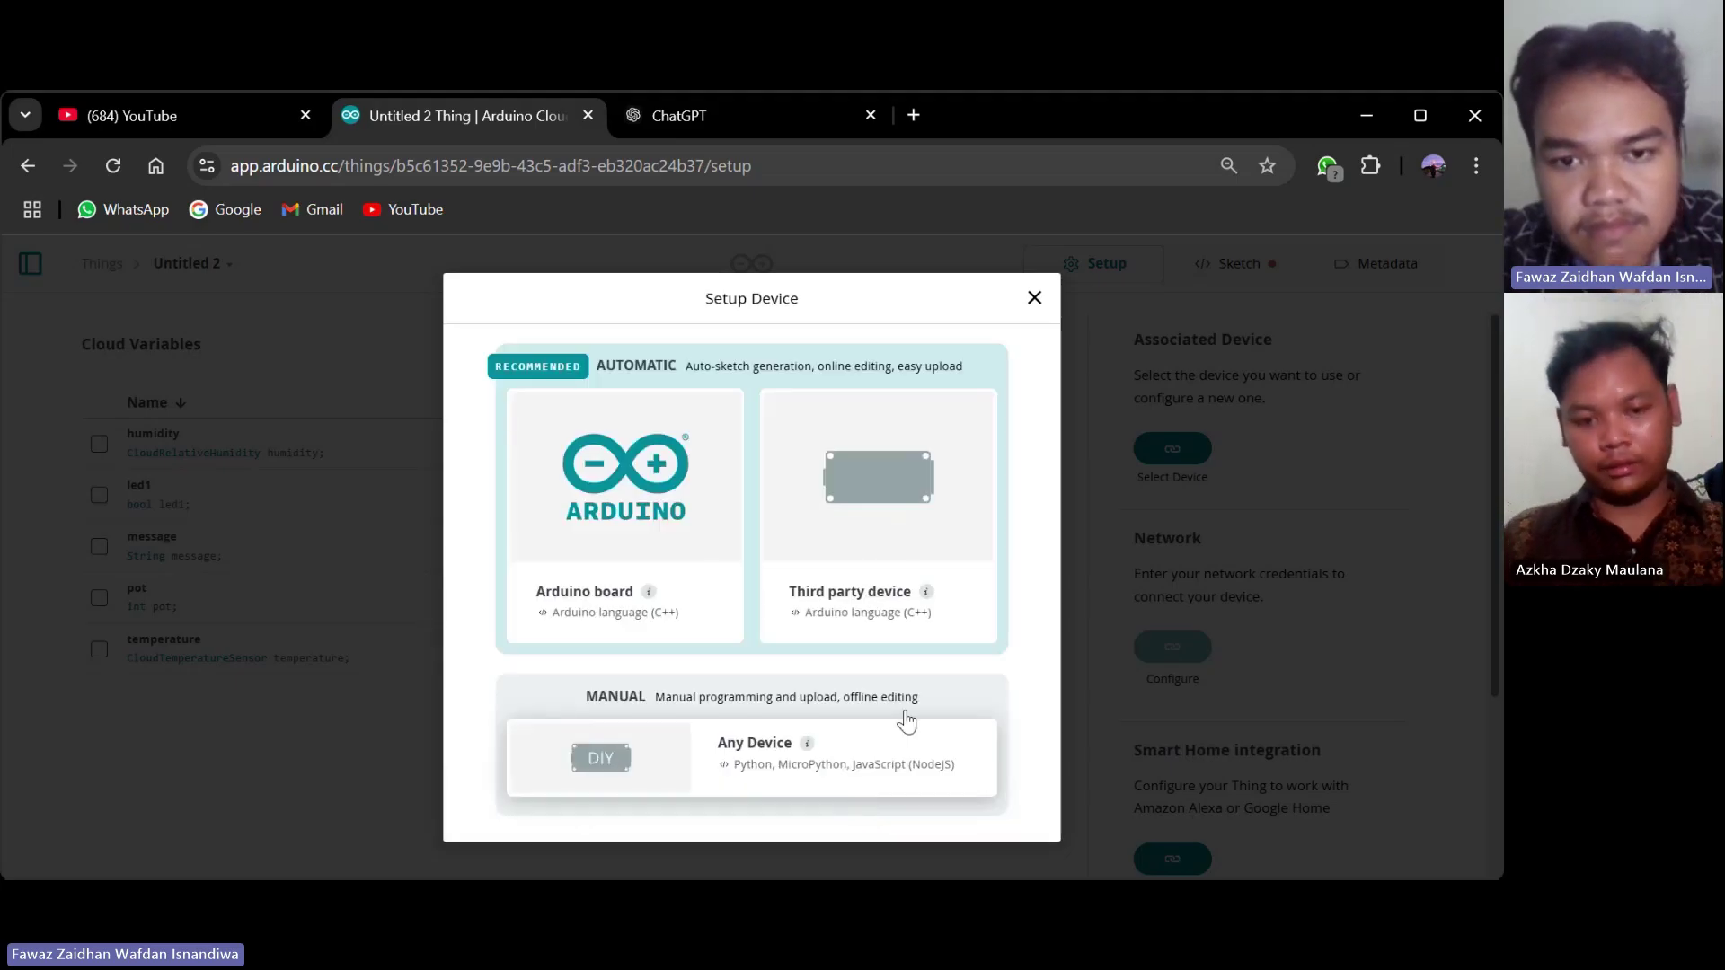
pyautogui.click(944, 550)
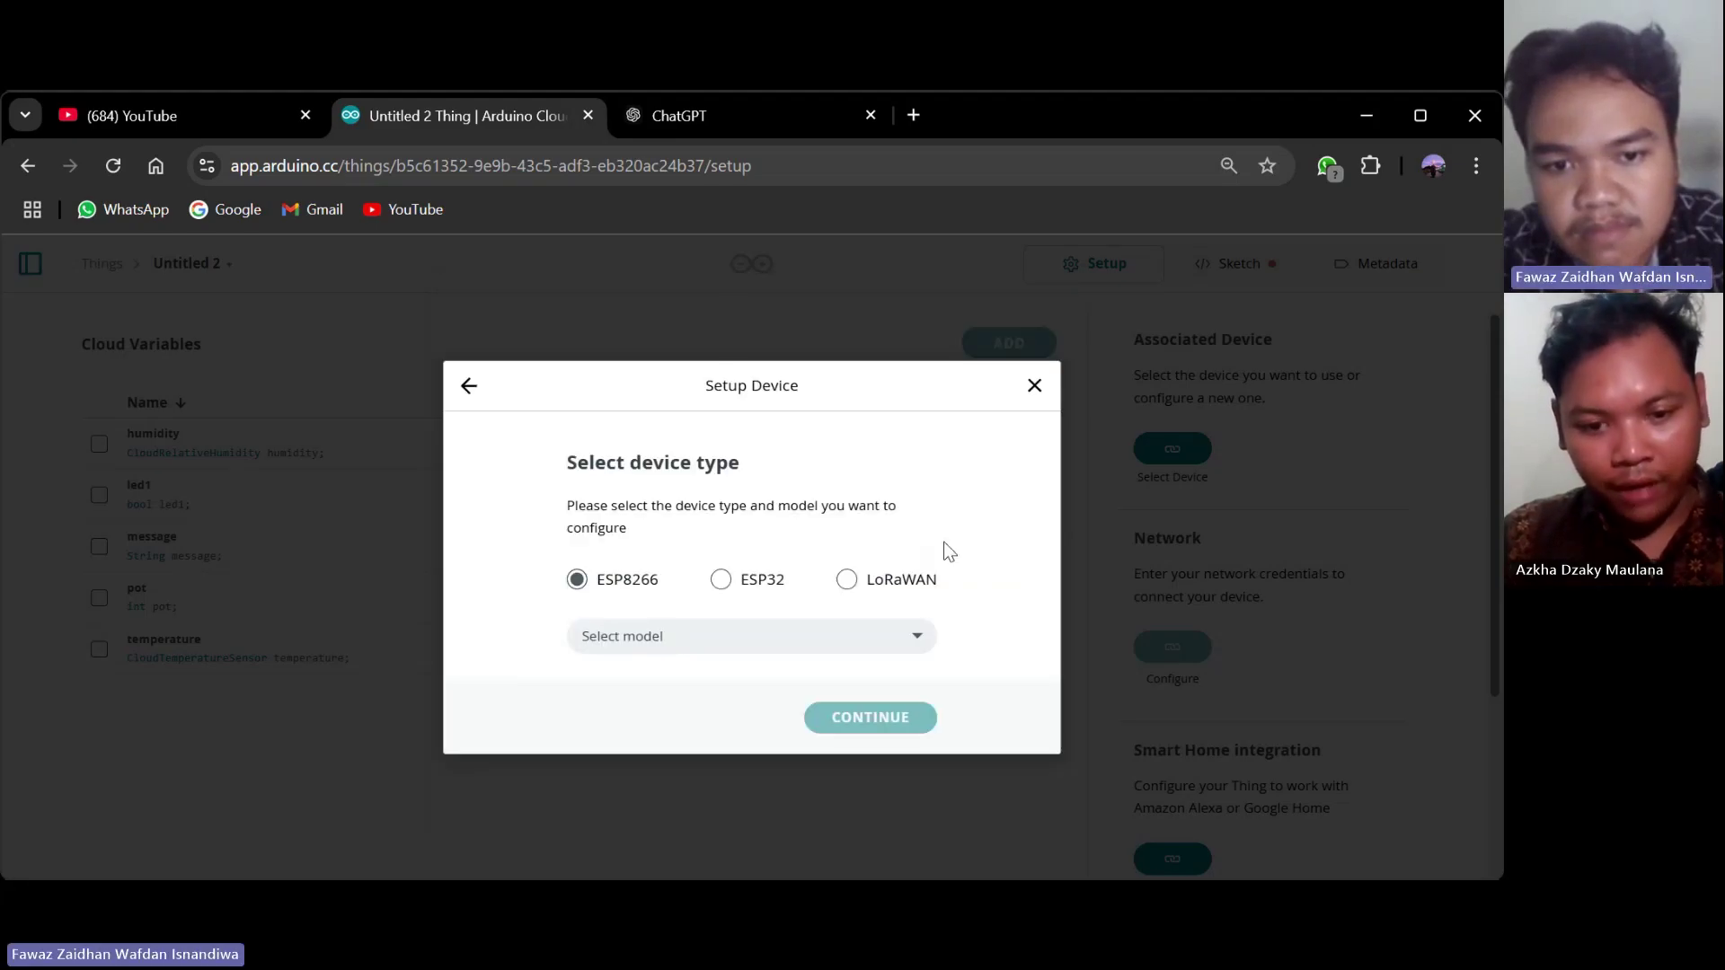
pyautogui.click(723, 581)
pyautogui.click(731, 637)
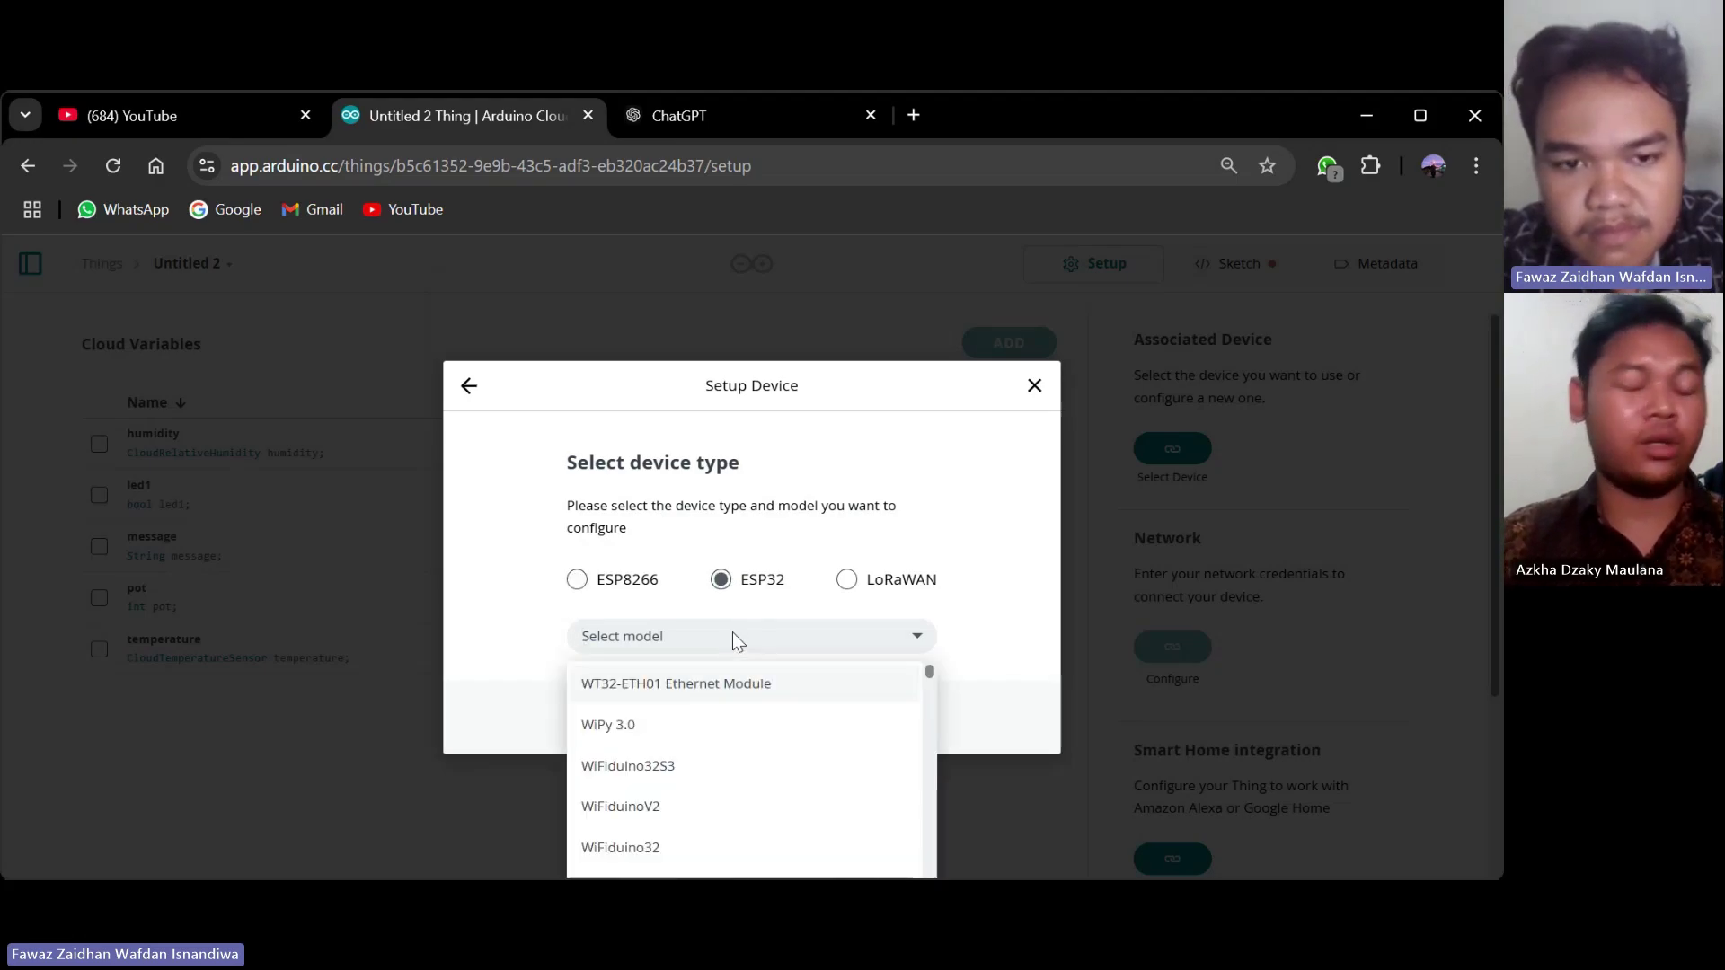
pyautogui.write('doit')
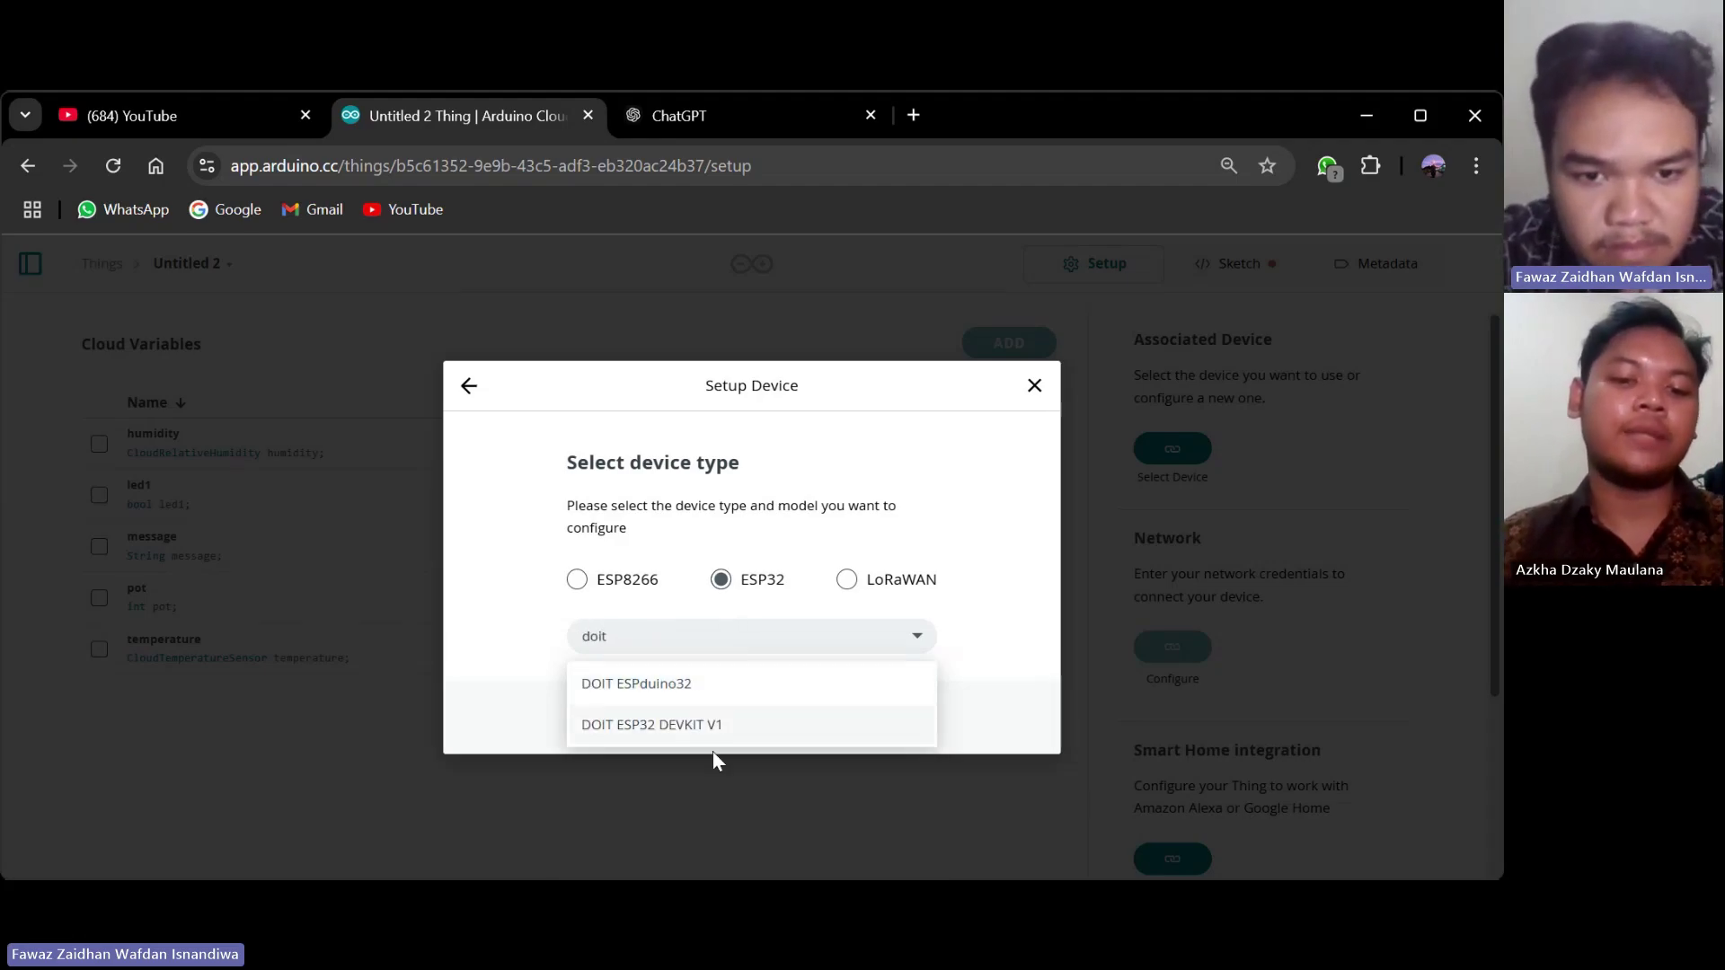
pyautogui.click(724, 726)
pyautogui.click(885, 716)
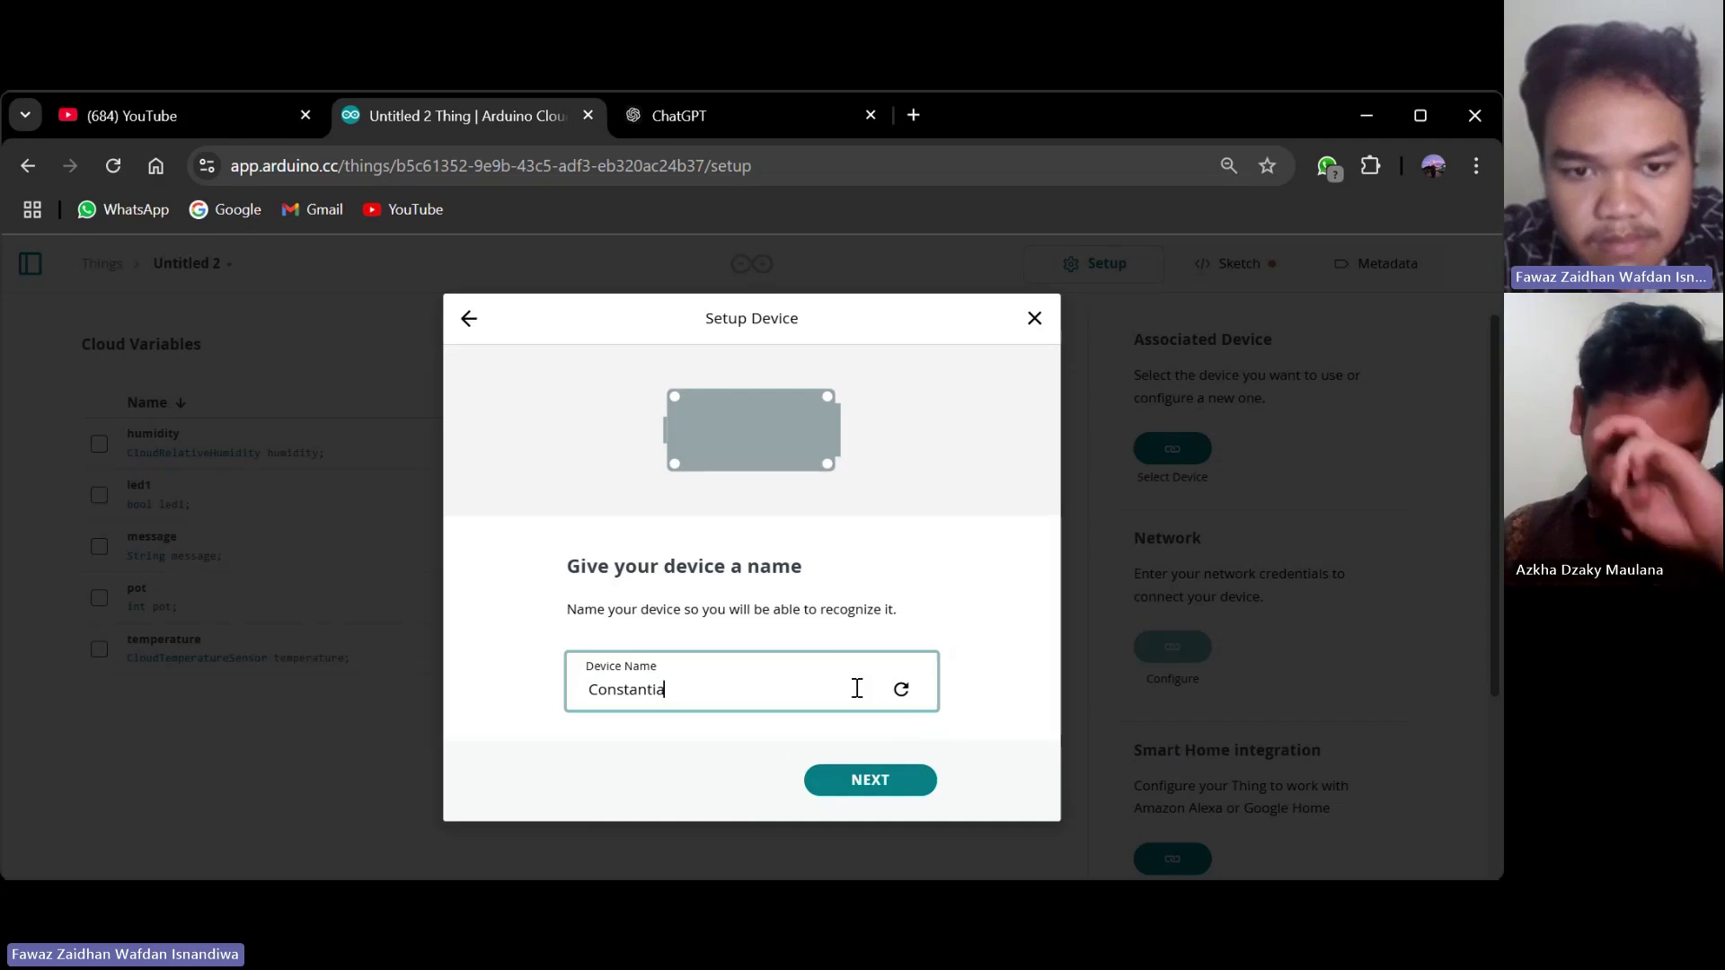
pyautogui.moveTo(858, 688); pyautogui.dragTo(553, 696)
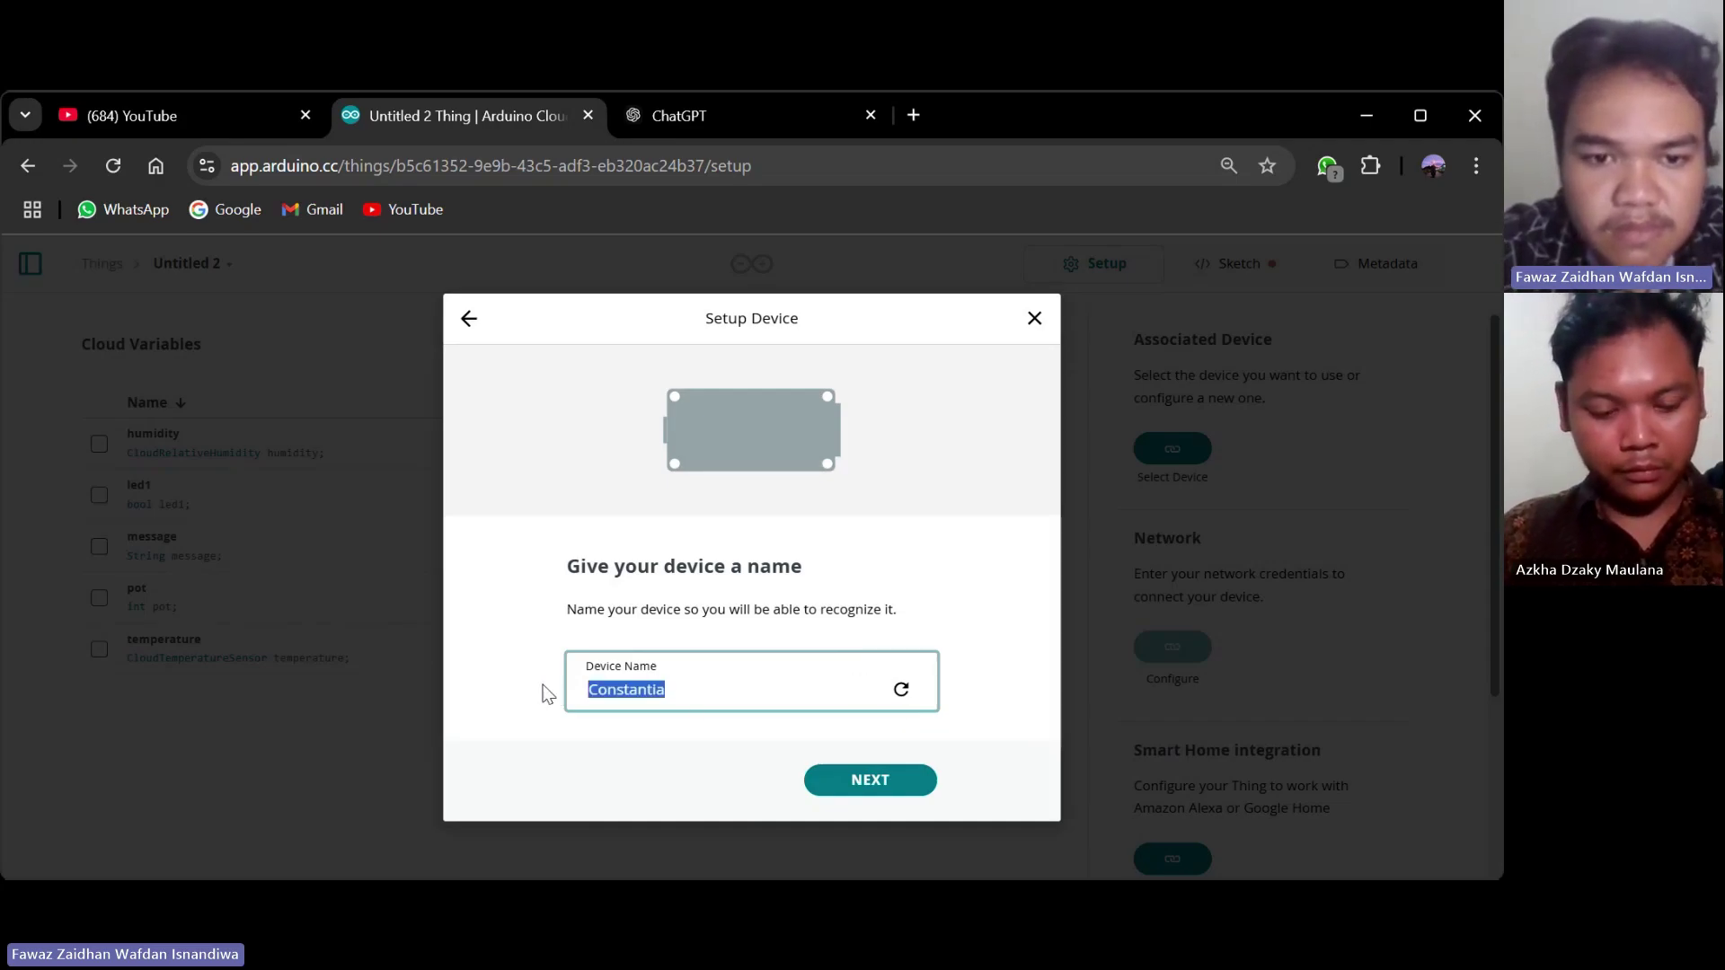
pyautogui.click(822, 779)
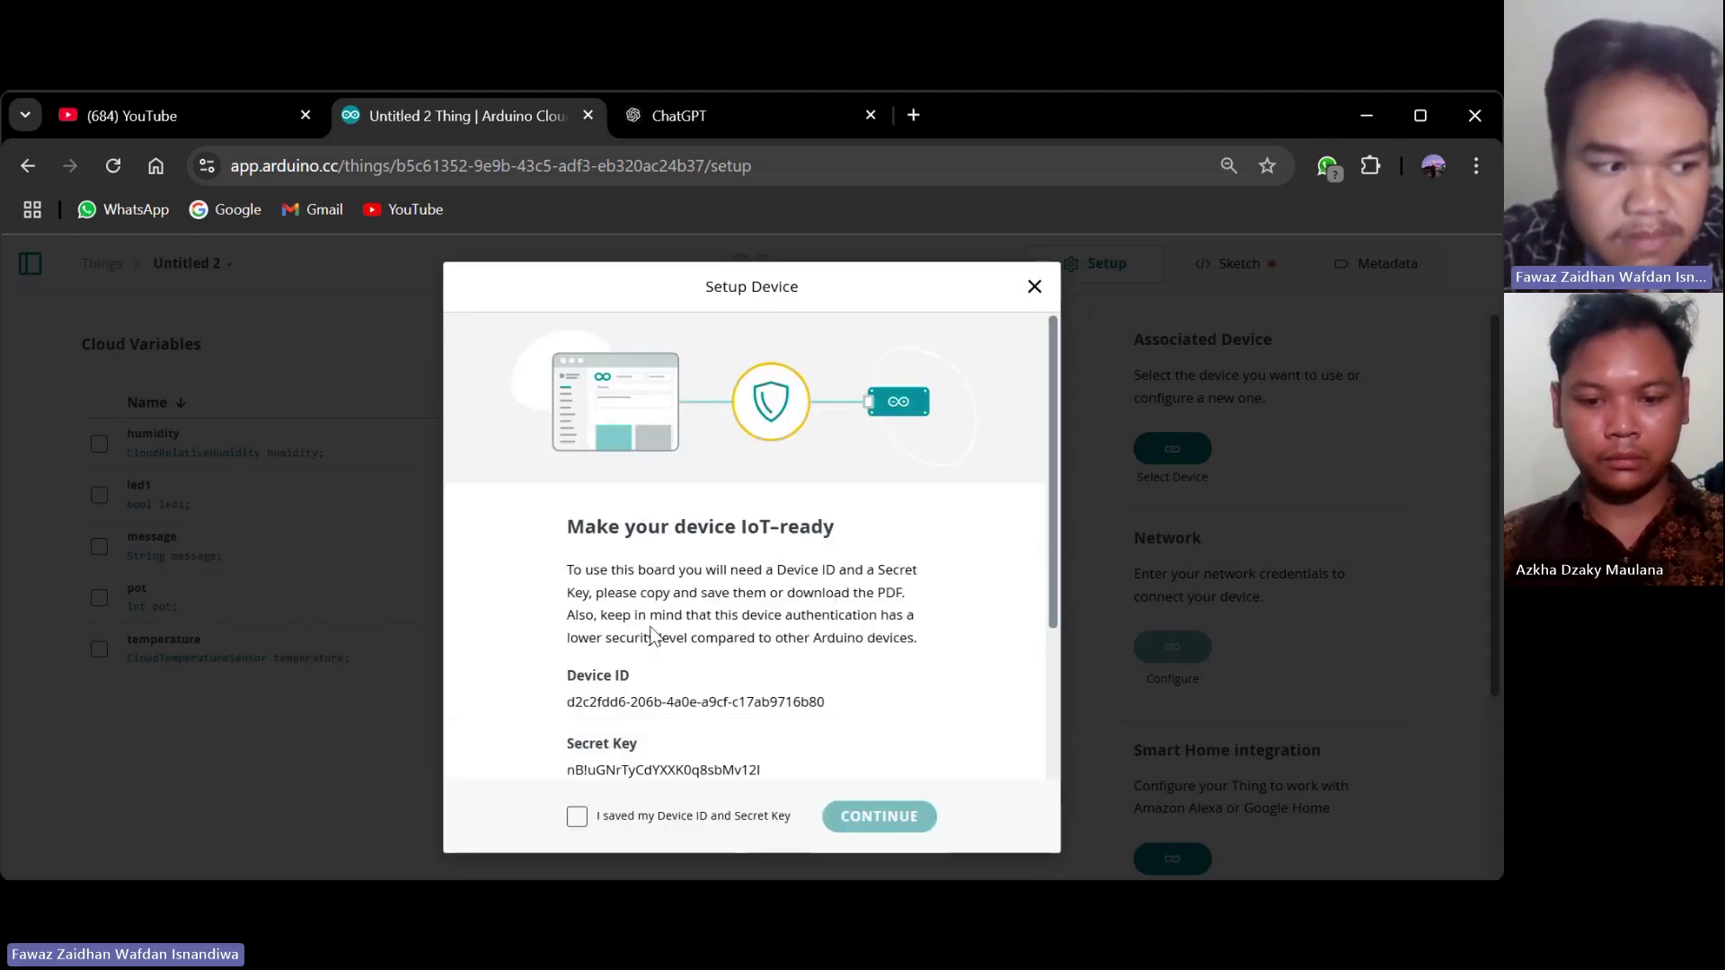
# Copy the new device's Secret Key, and finish the device setup by confirming that the Device ID and key are saved.
pyautogui.scroll(-1, 642, 650)
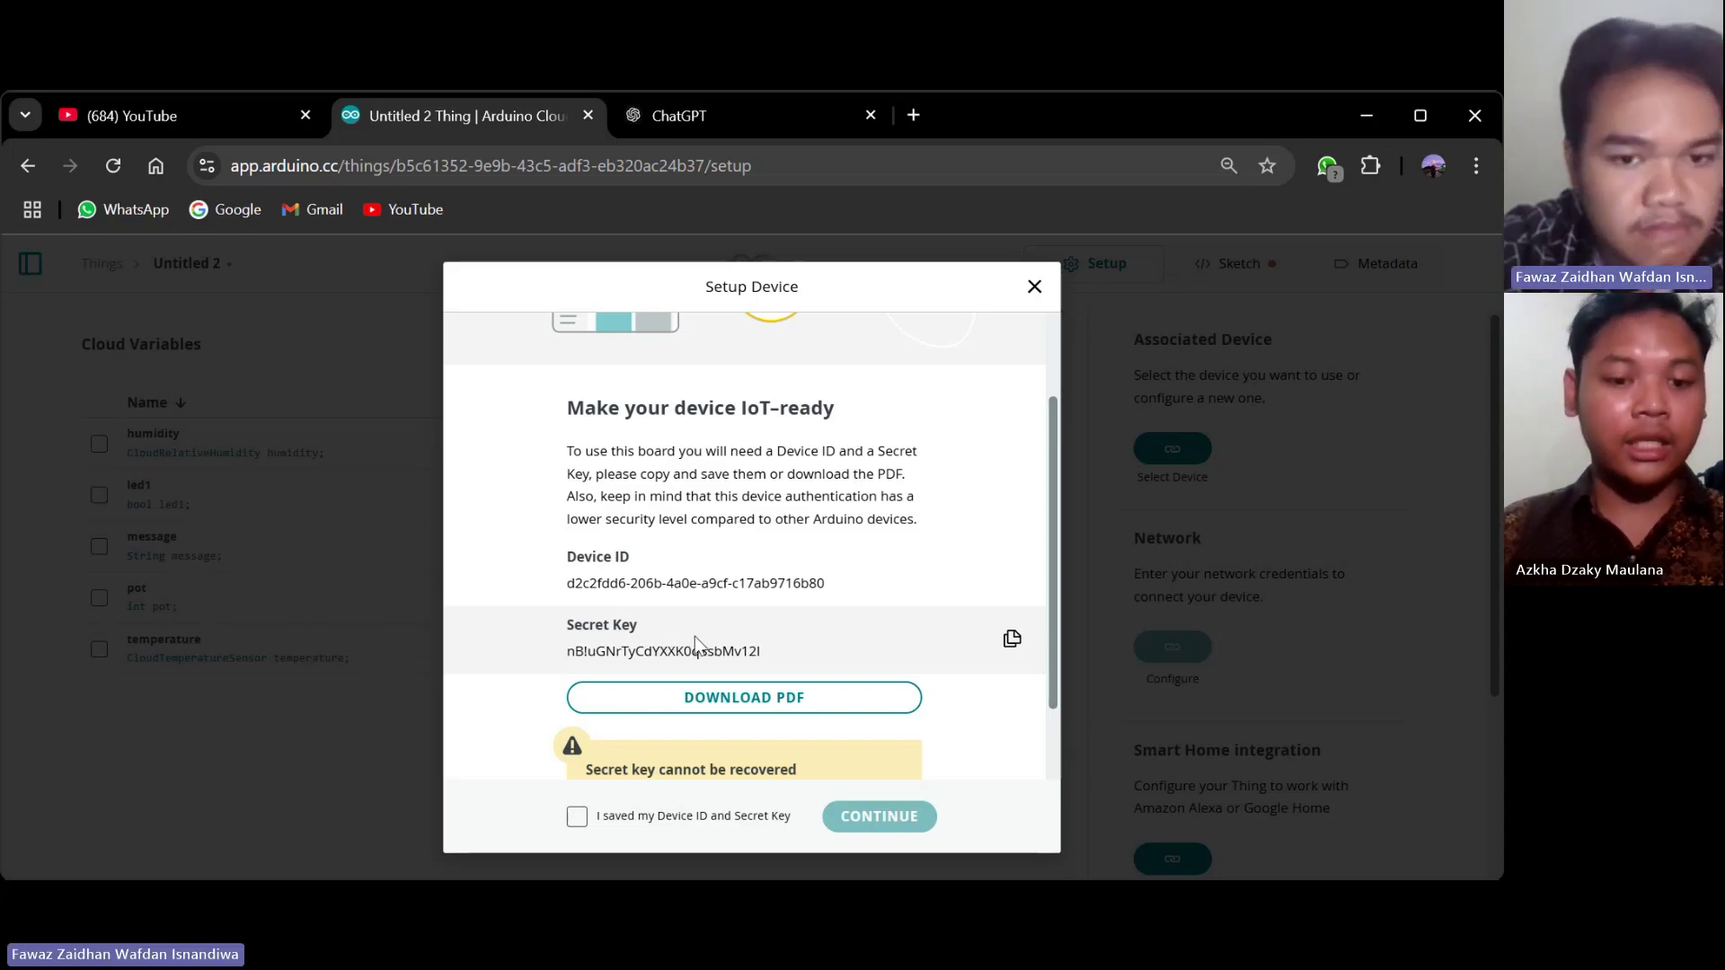
pyautogui.click(1013, 643)
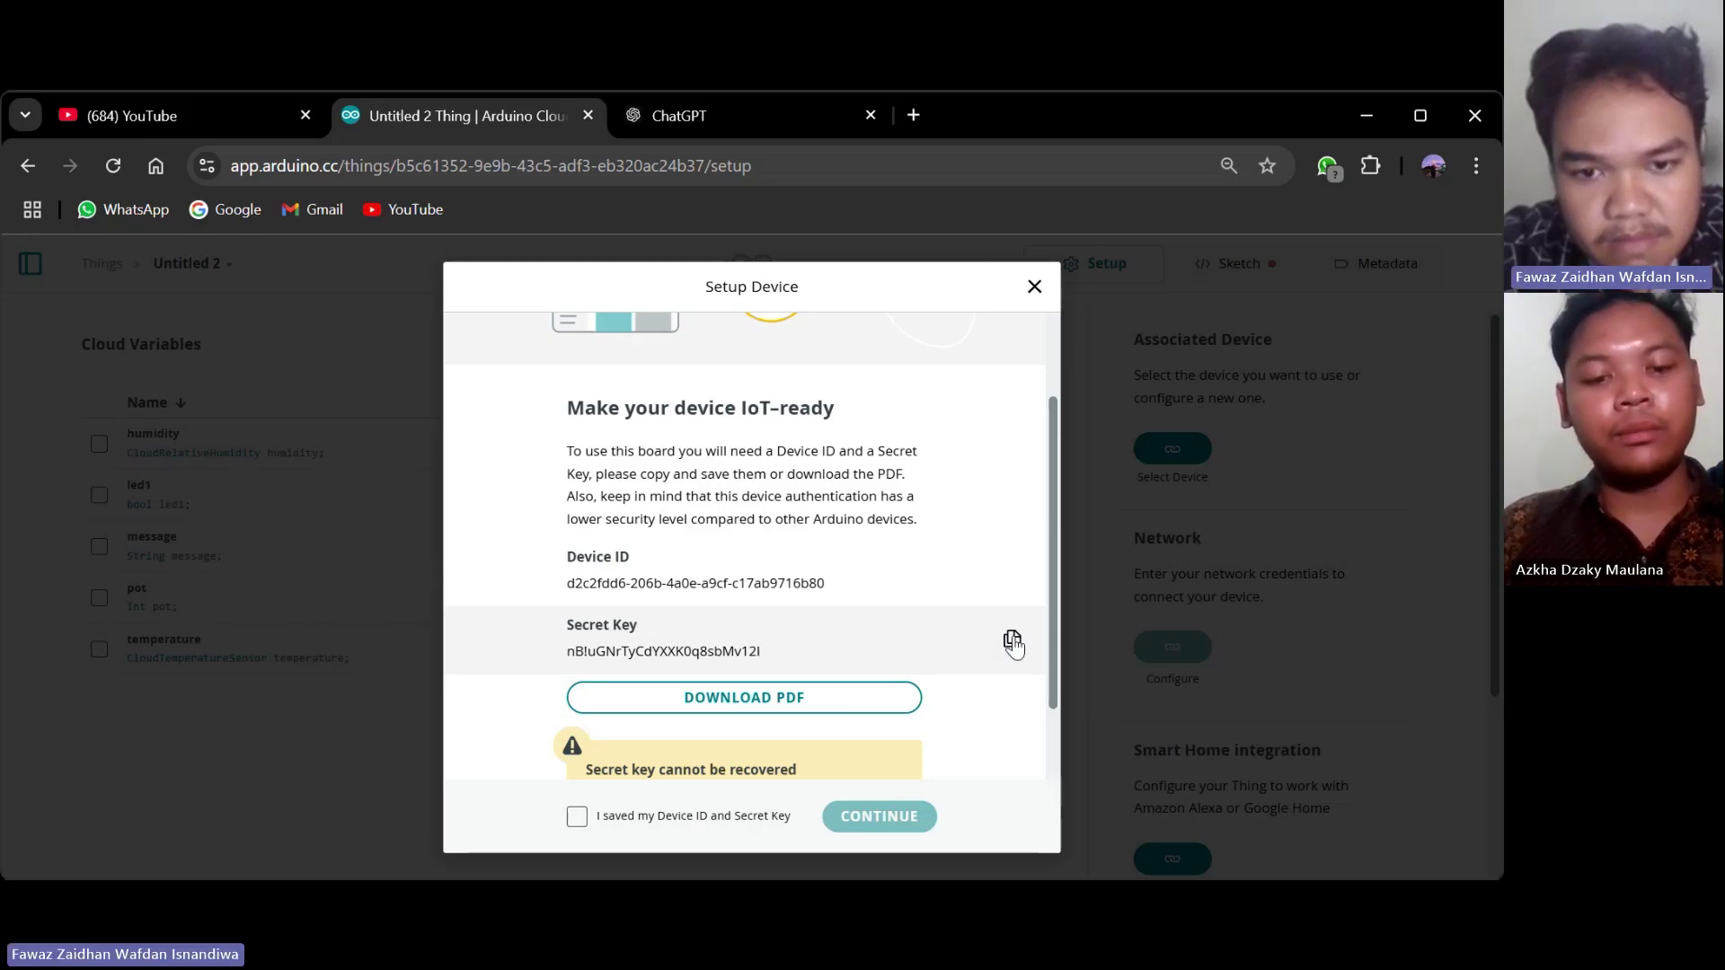
pyautogui.scroll(-1, 966, 667)
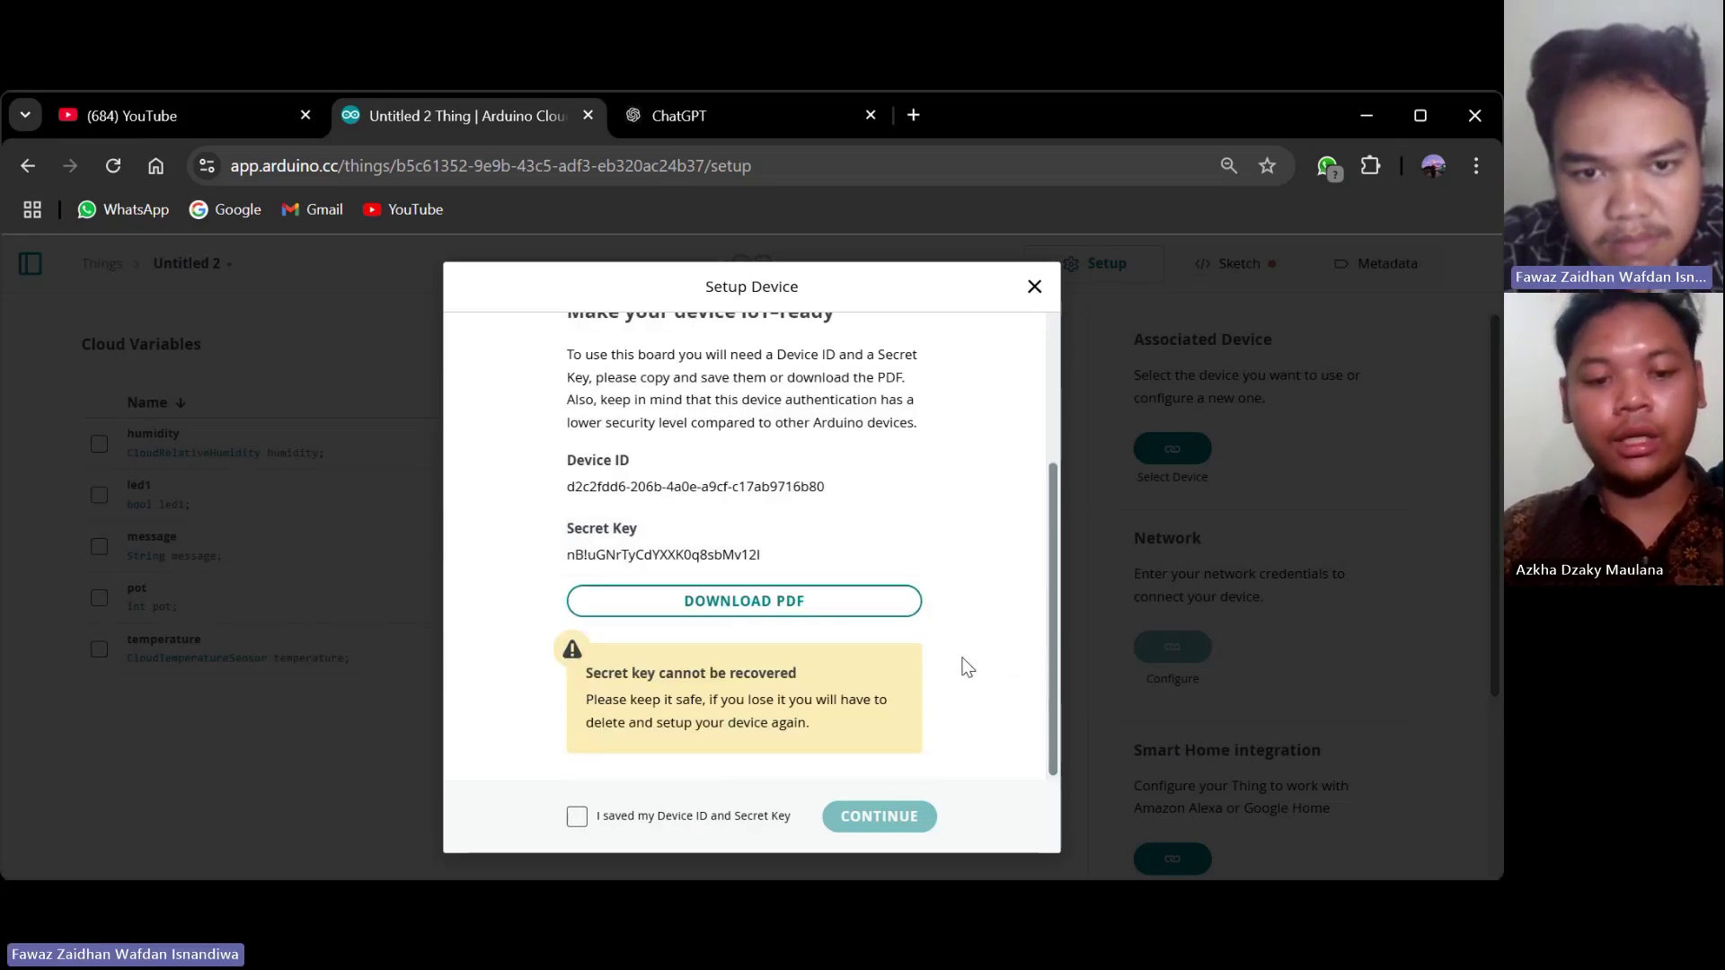
pyautogui.click(577, 817)
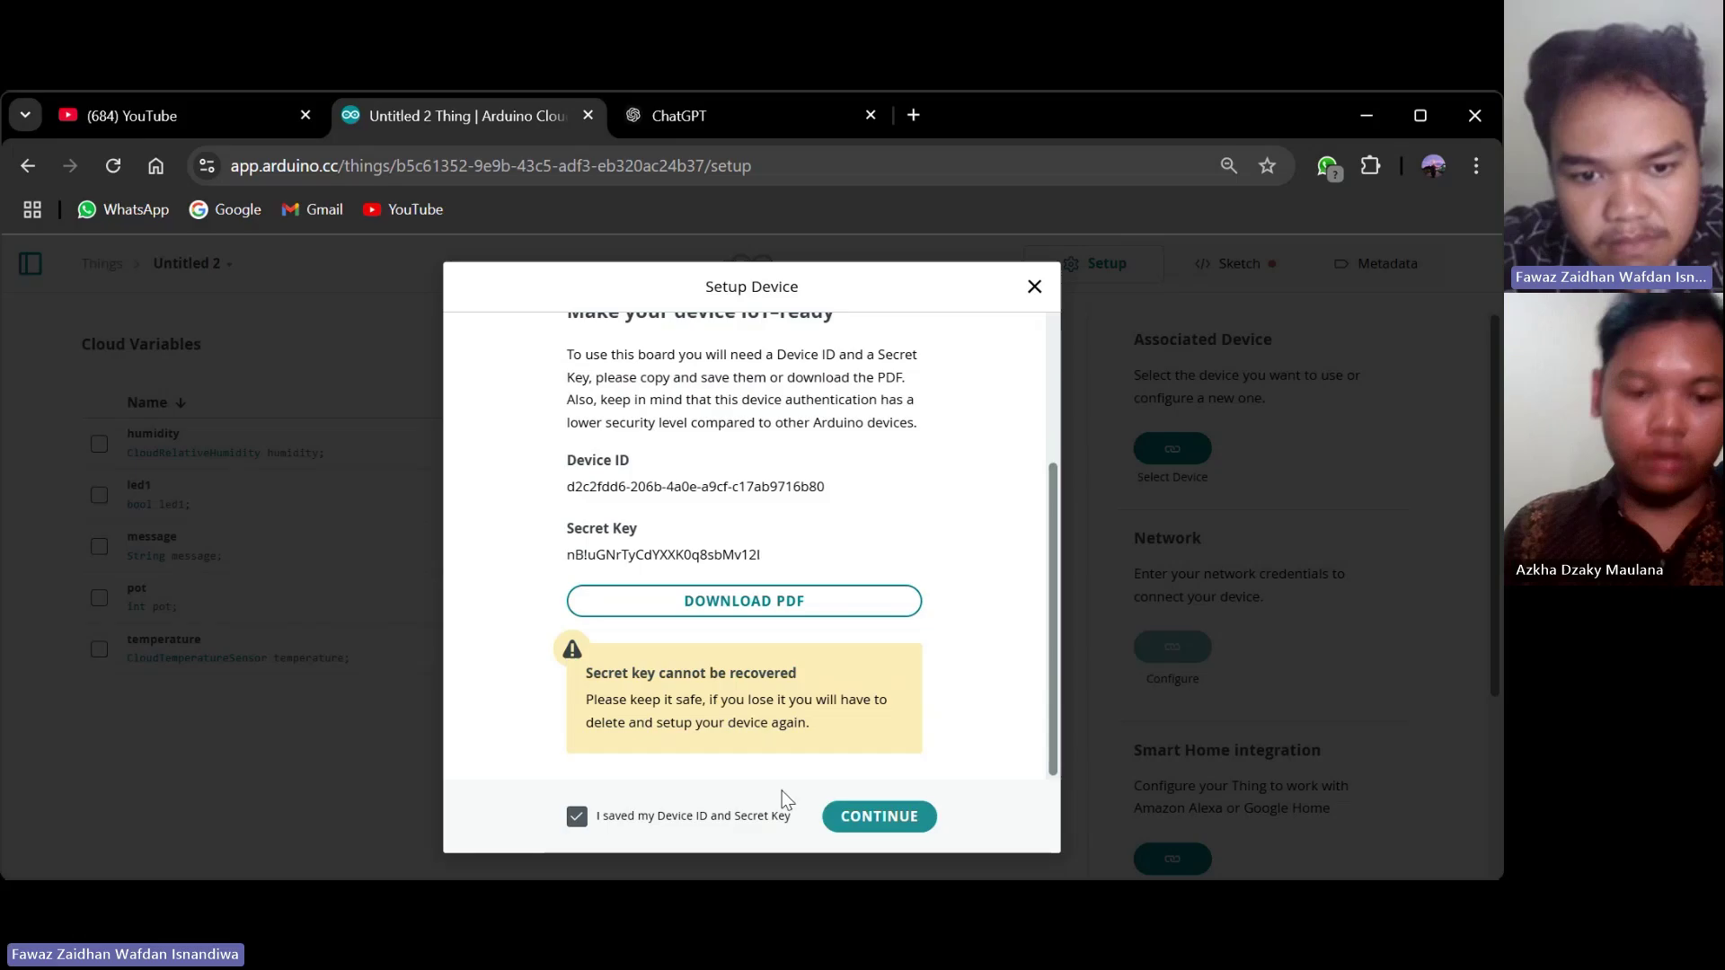
pyautogui.click(859, 816)
pyautogui.click(867, 755)
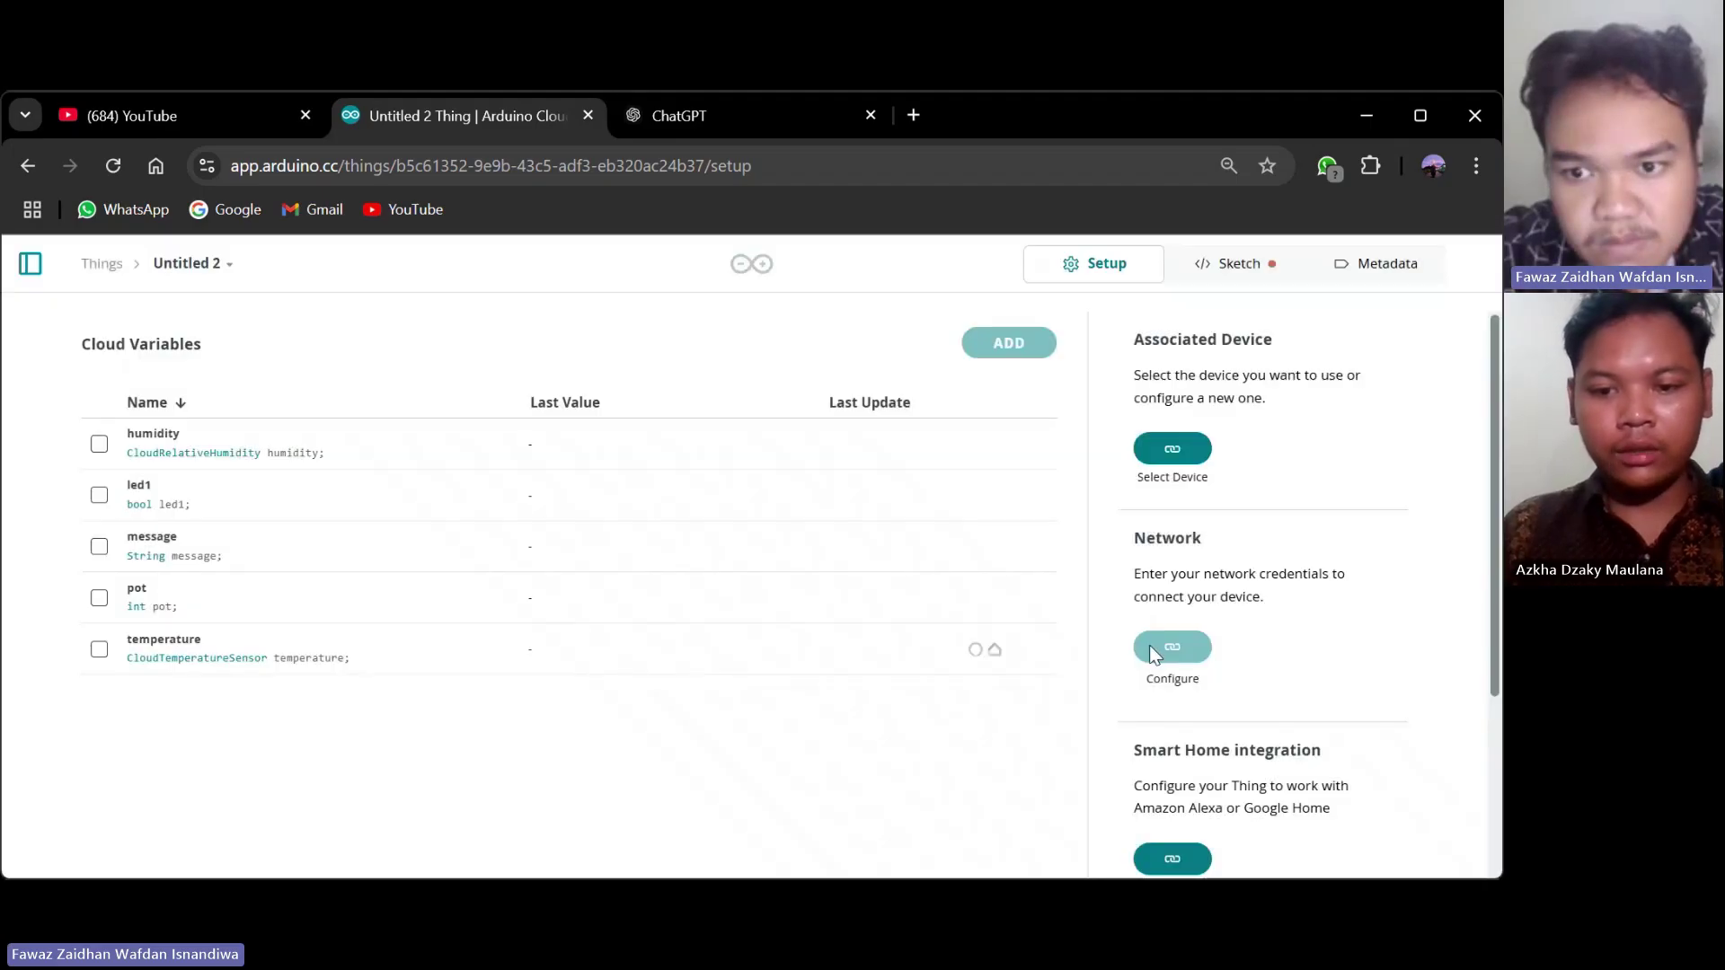
# Start configuring the Thing's network and set the Wi-Fi name to AUTOMANTION 22.
pyautogui.click(1171, 709)
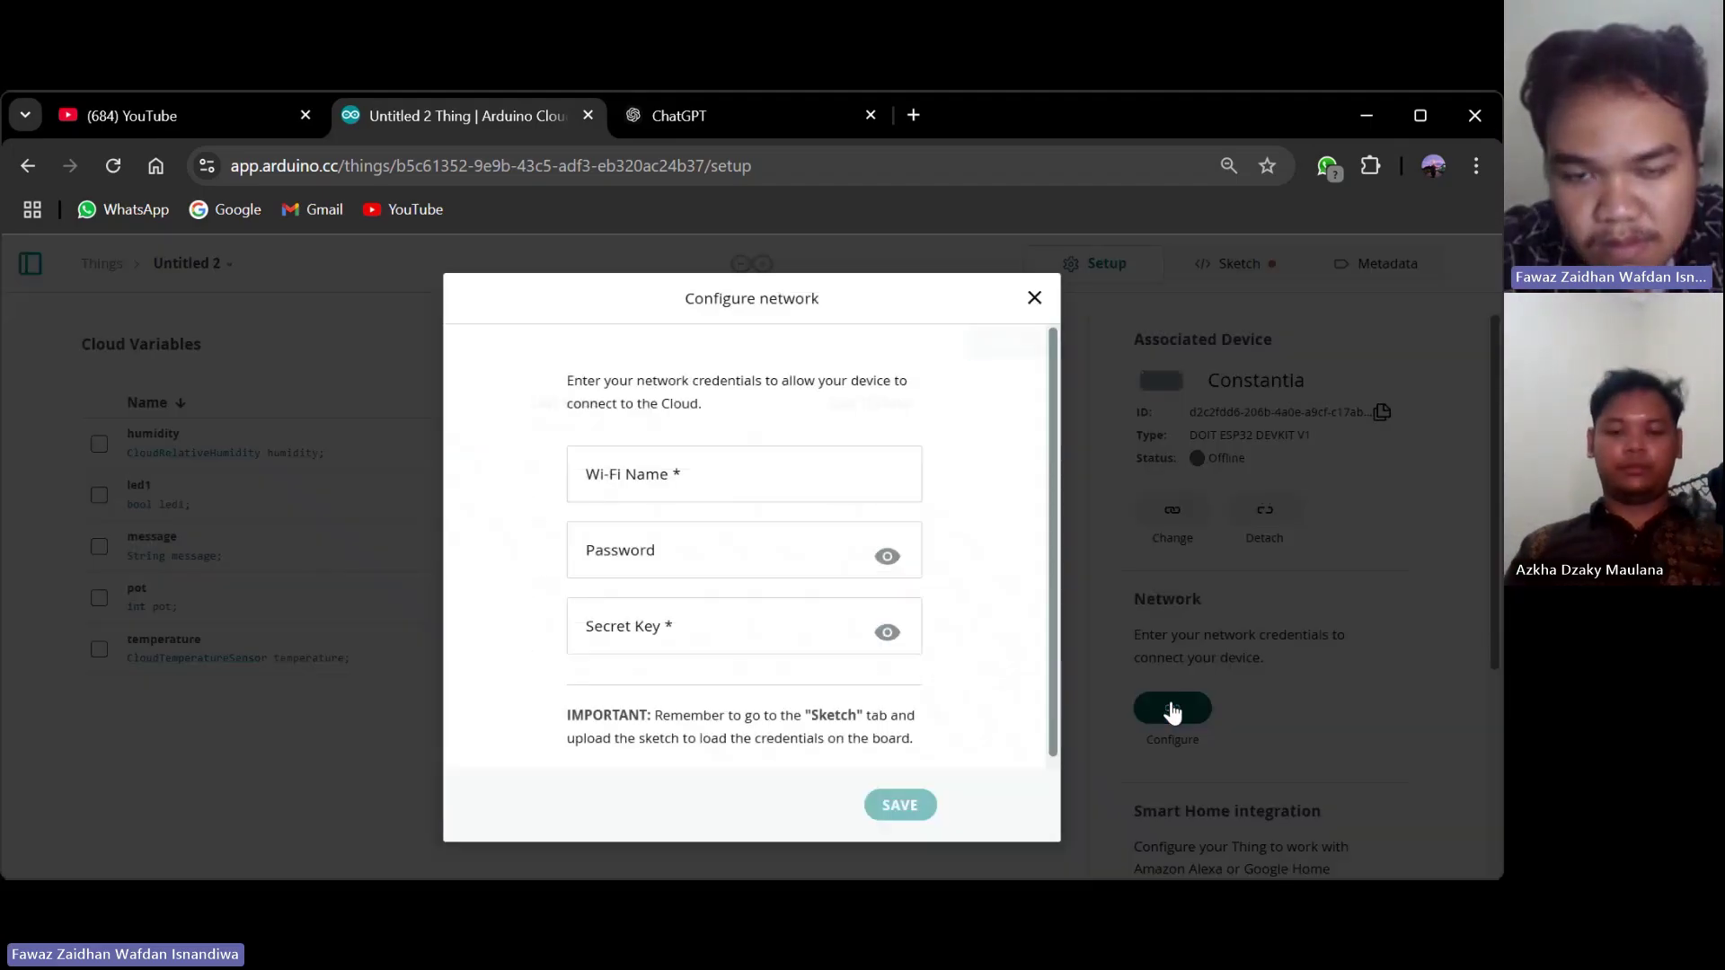
pyautogui.click(829, 466)
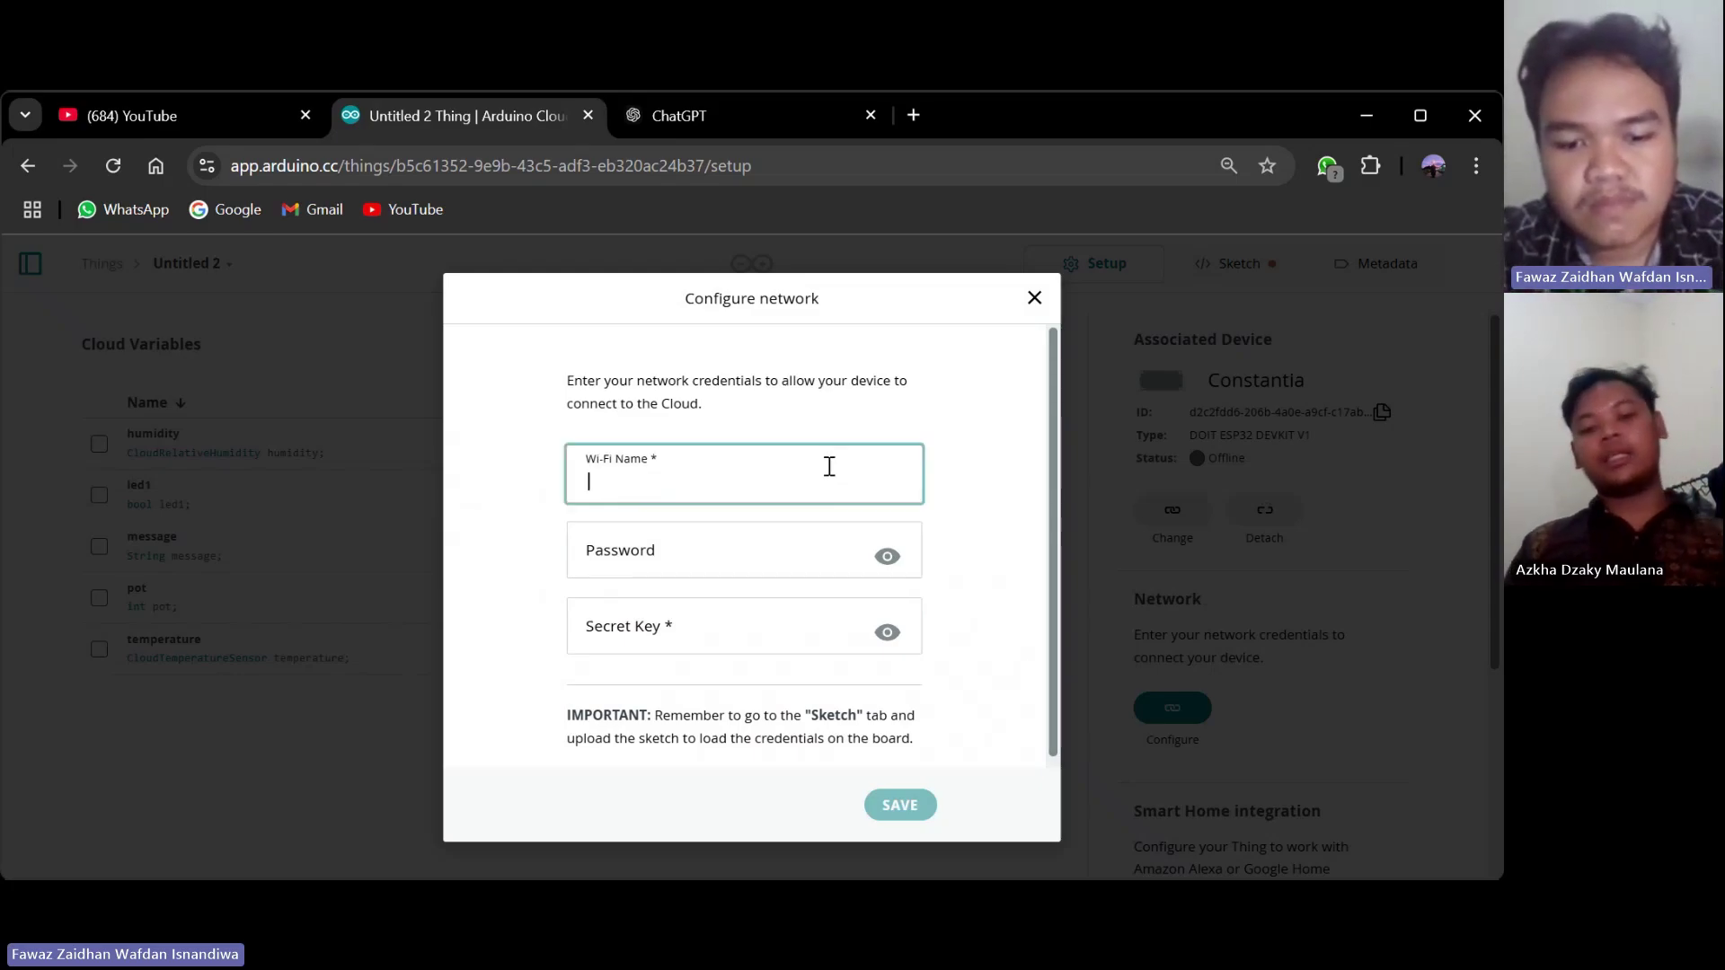
pyautogui.write('A')
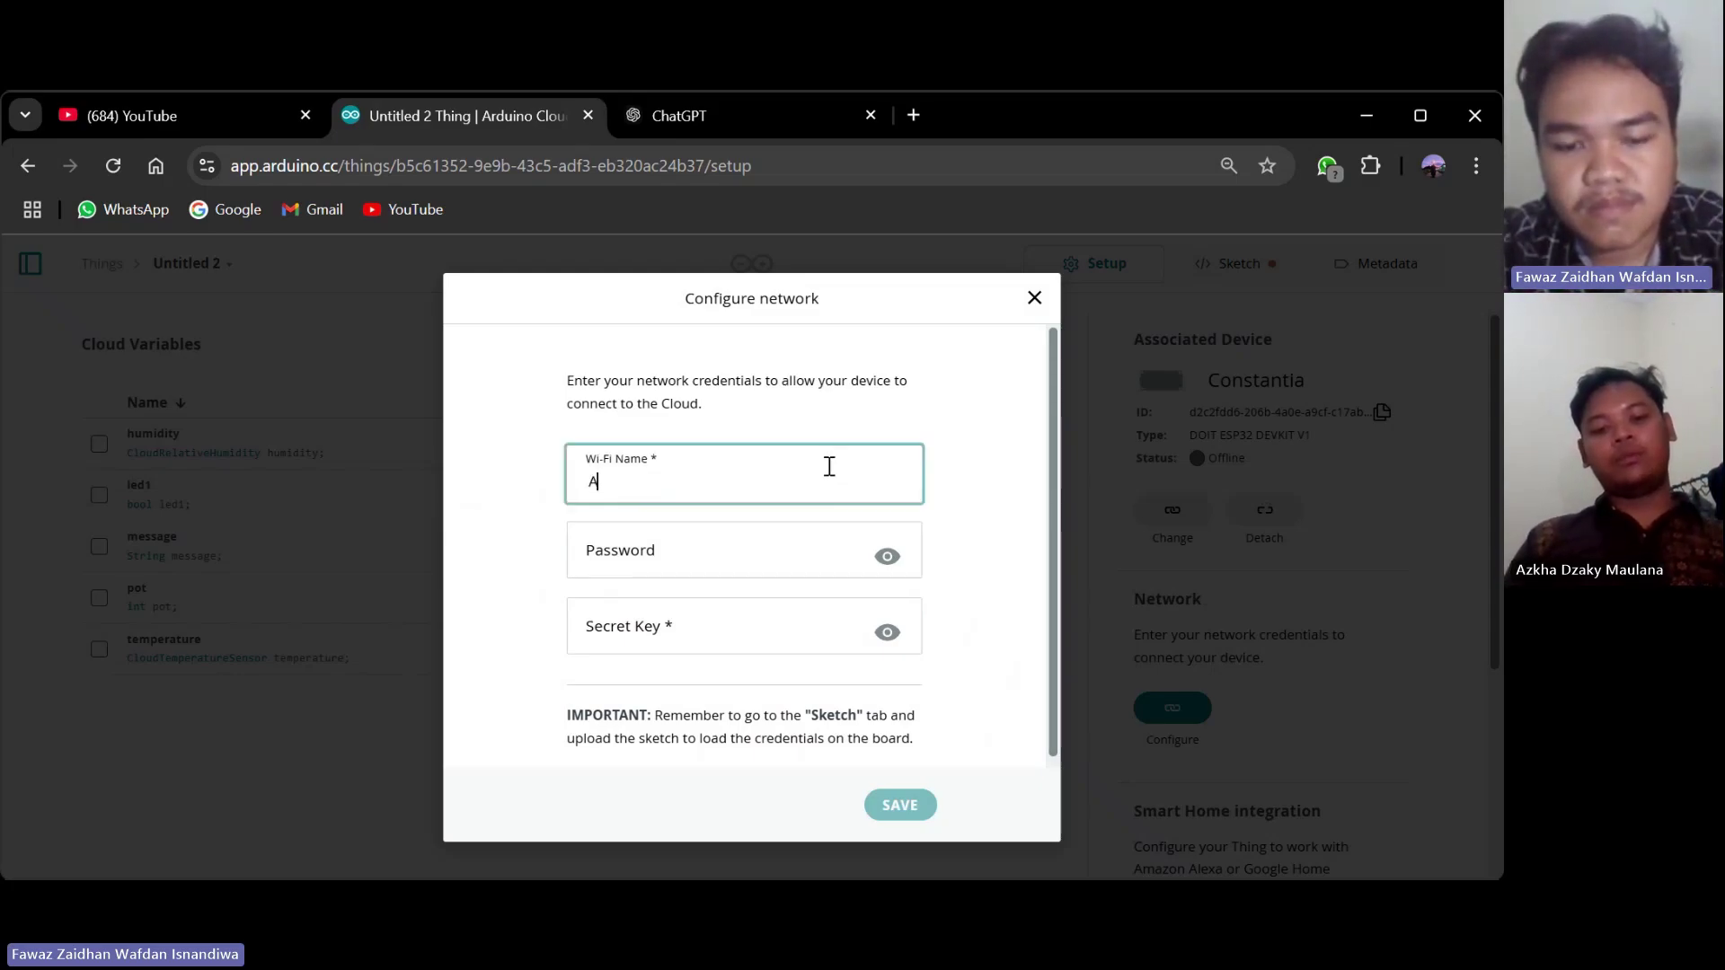
pyautogui.write('u')
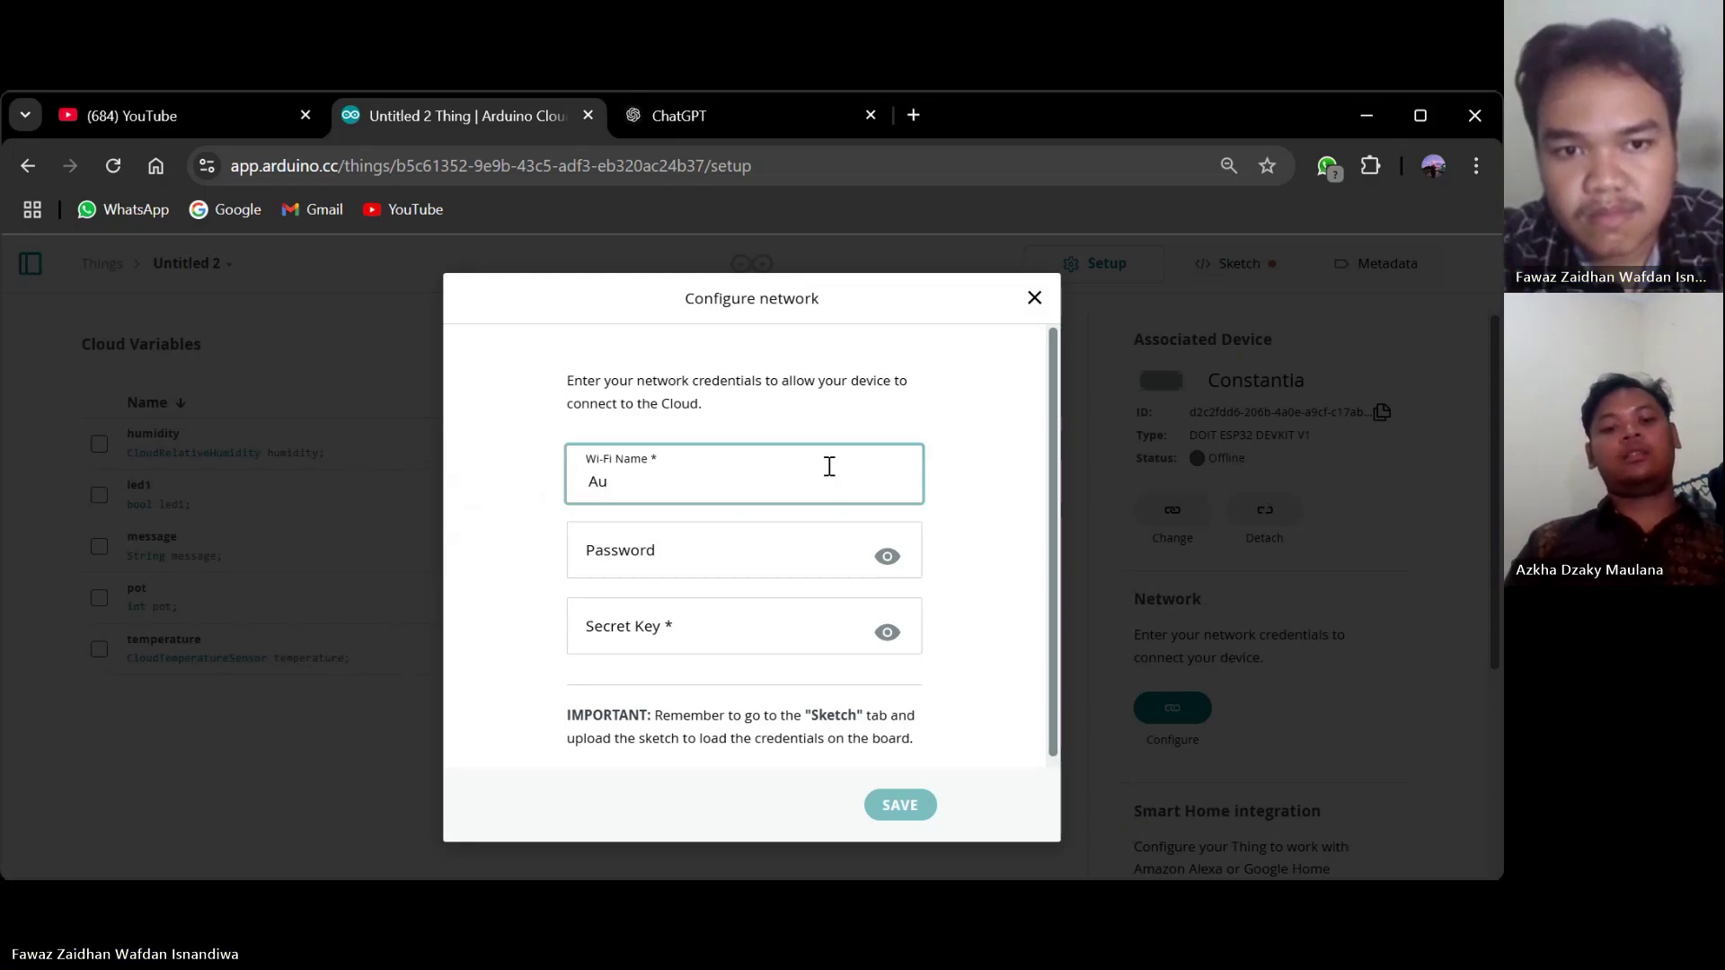
pyautogui.write('UTOMANTI')
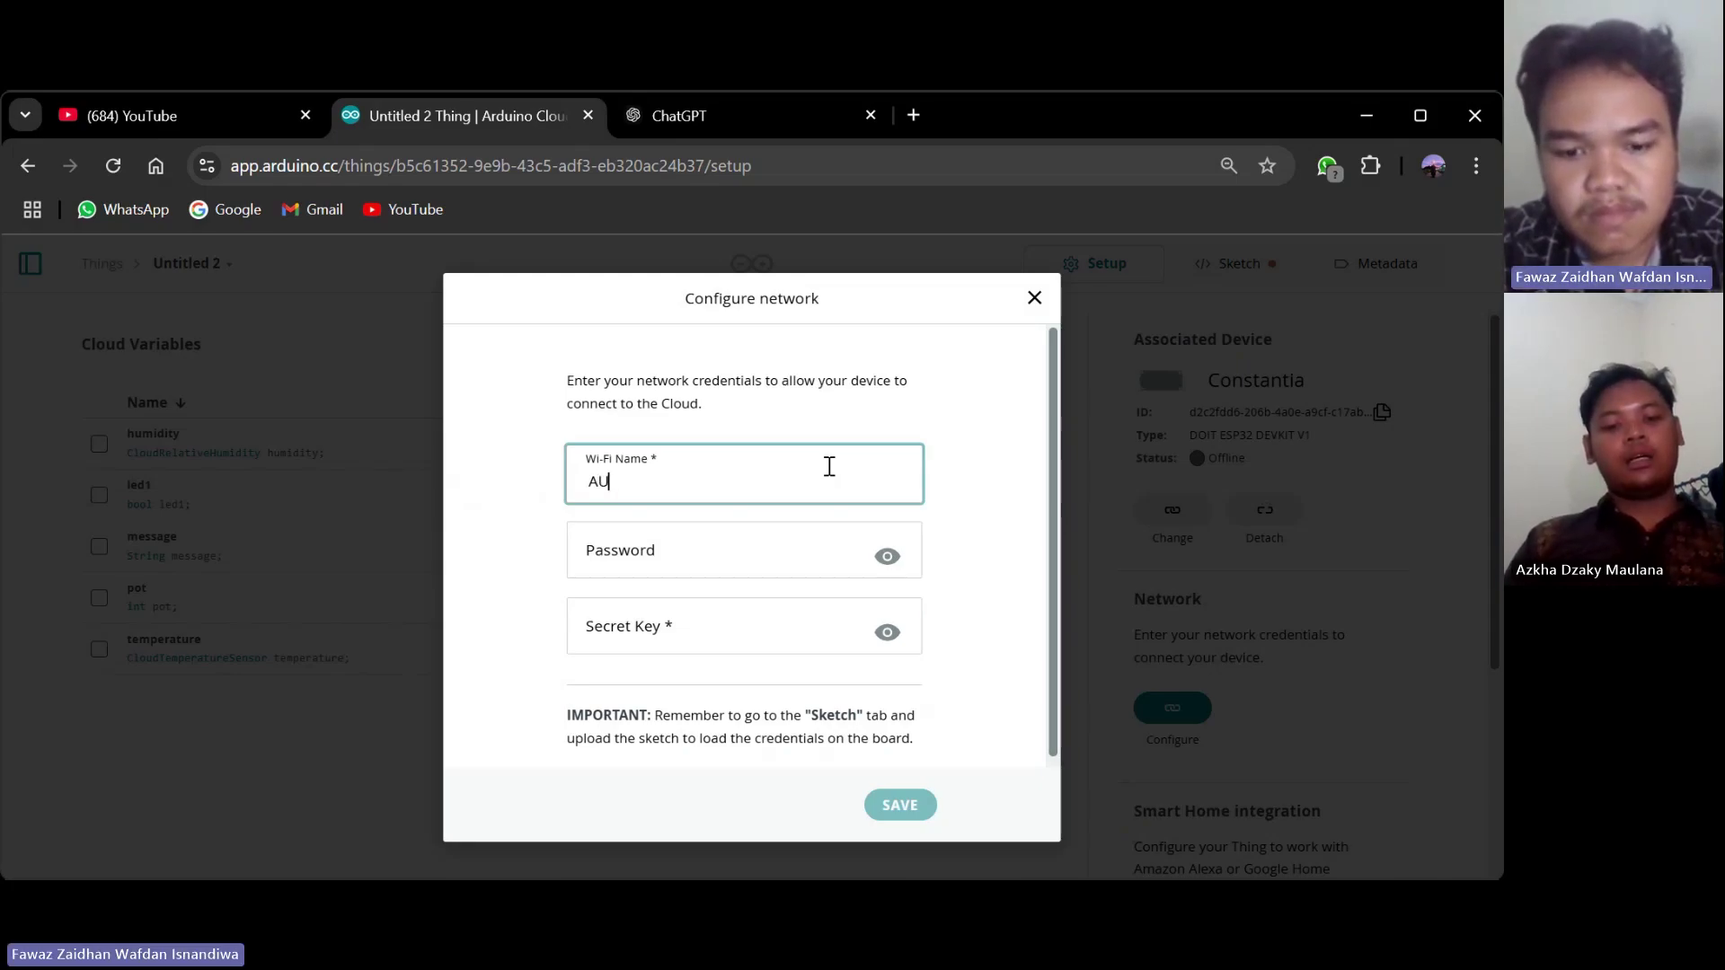
pyautogui.write('22')
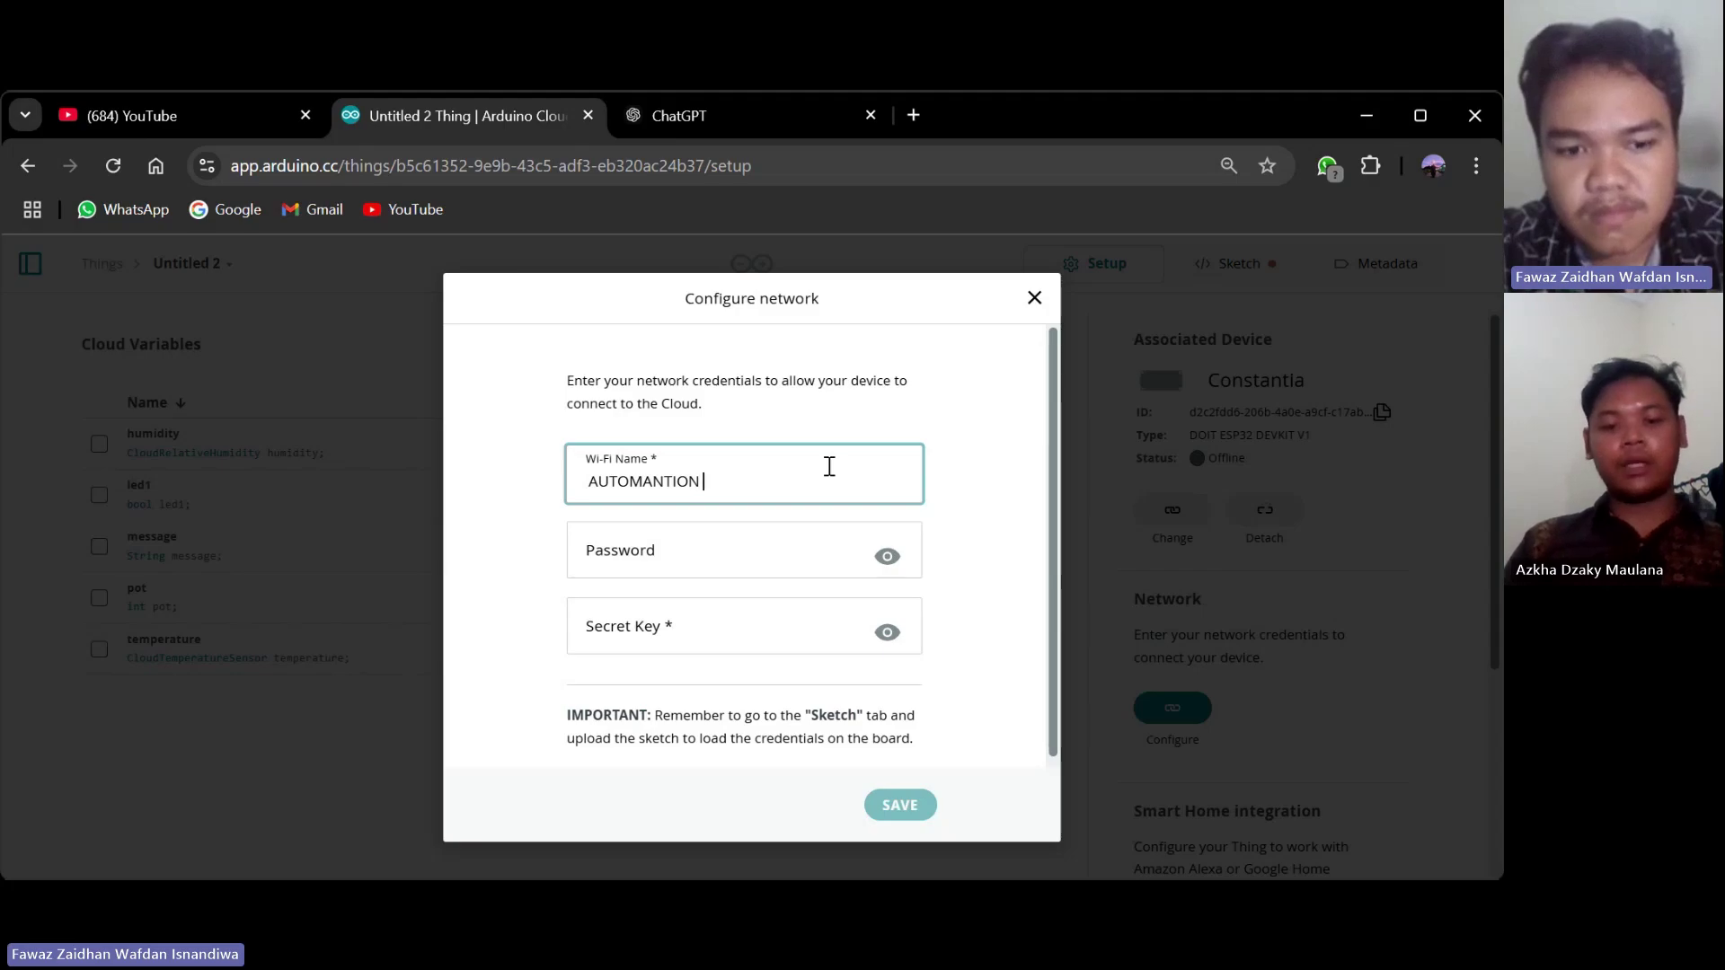
# Enter the Wi-Fi password, paste the device's Secret Key, and save the network configuration.
pyautogui.click(734, 569)
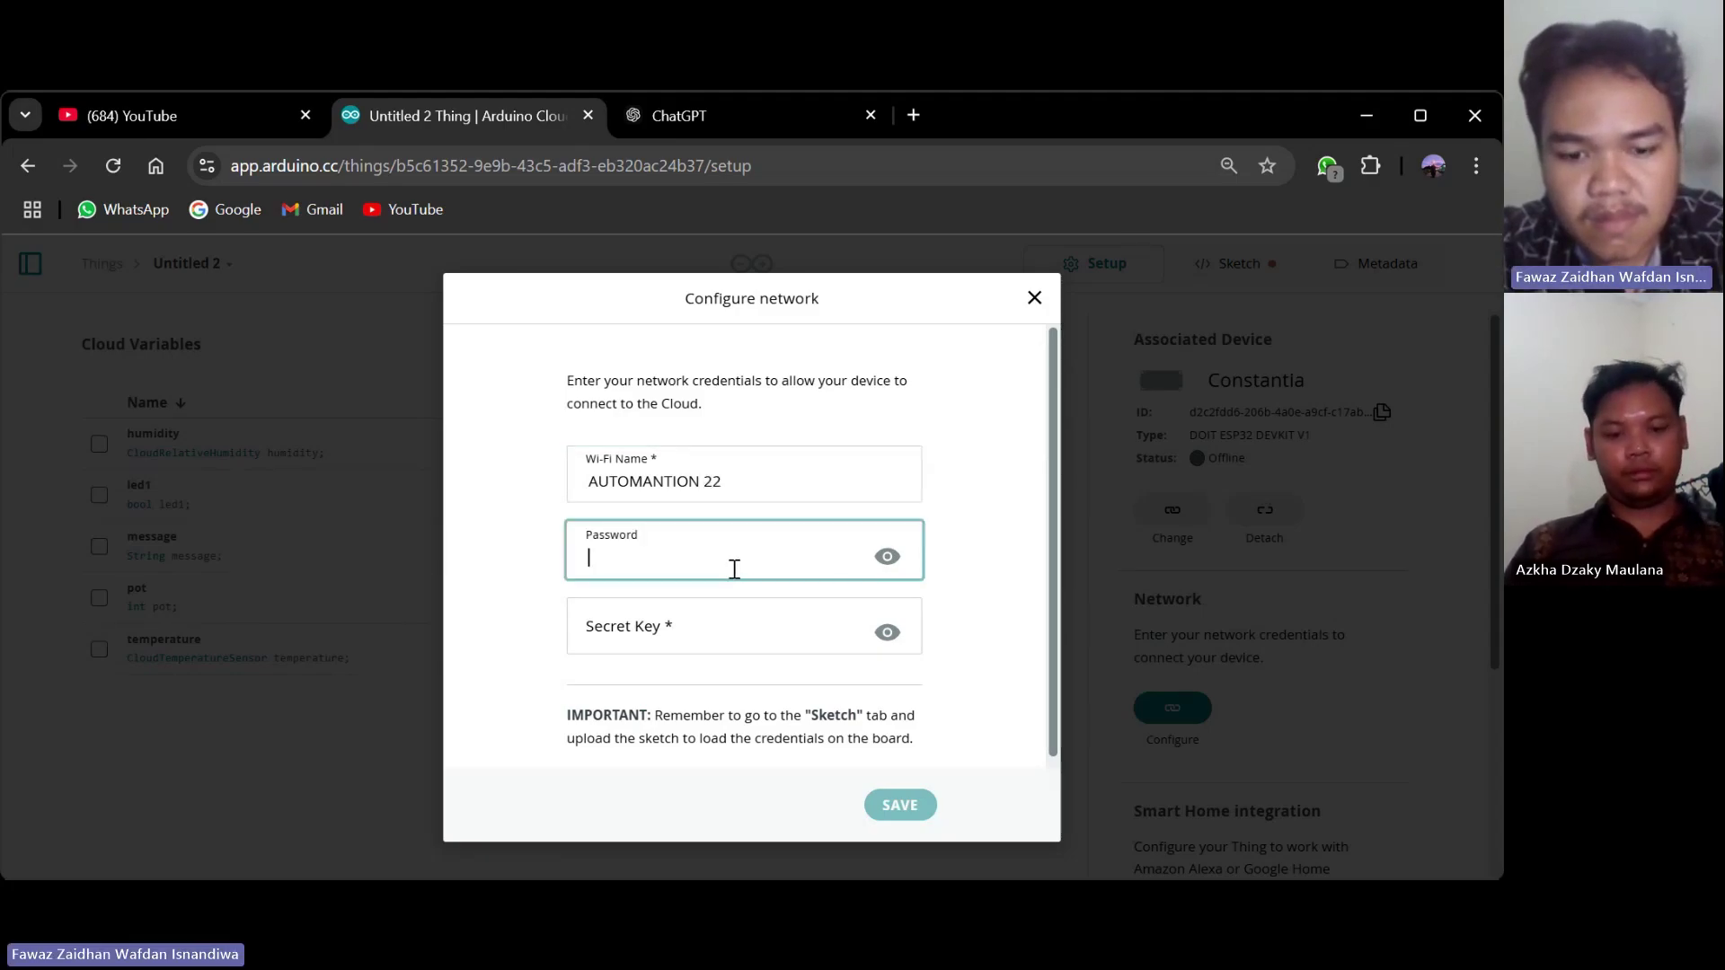
pyautogui.write('•••••••')
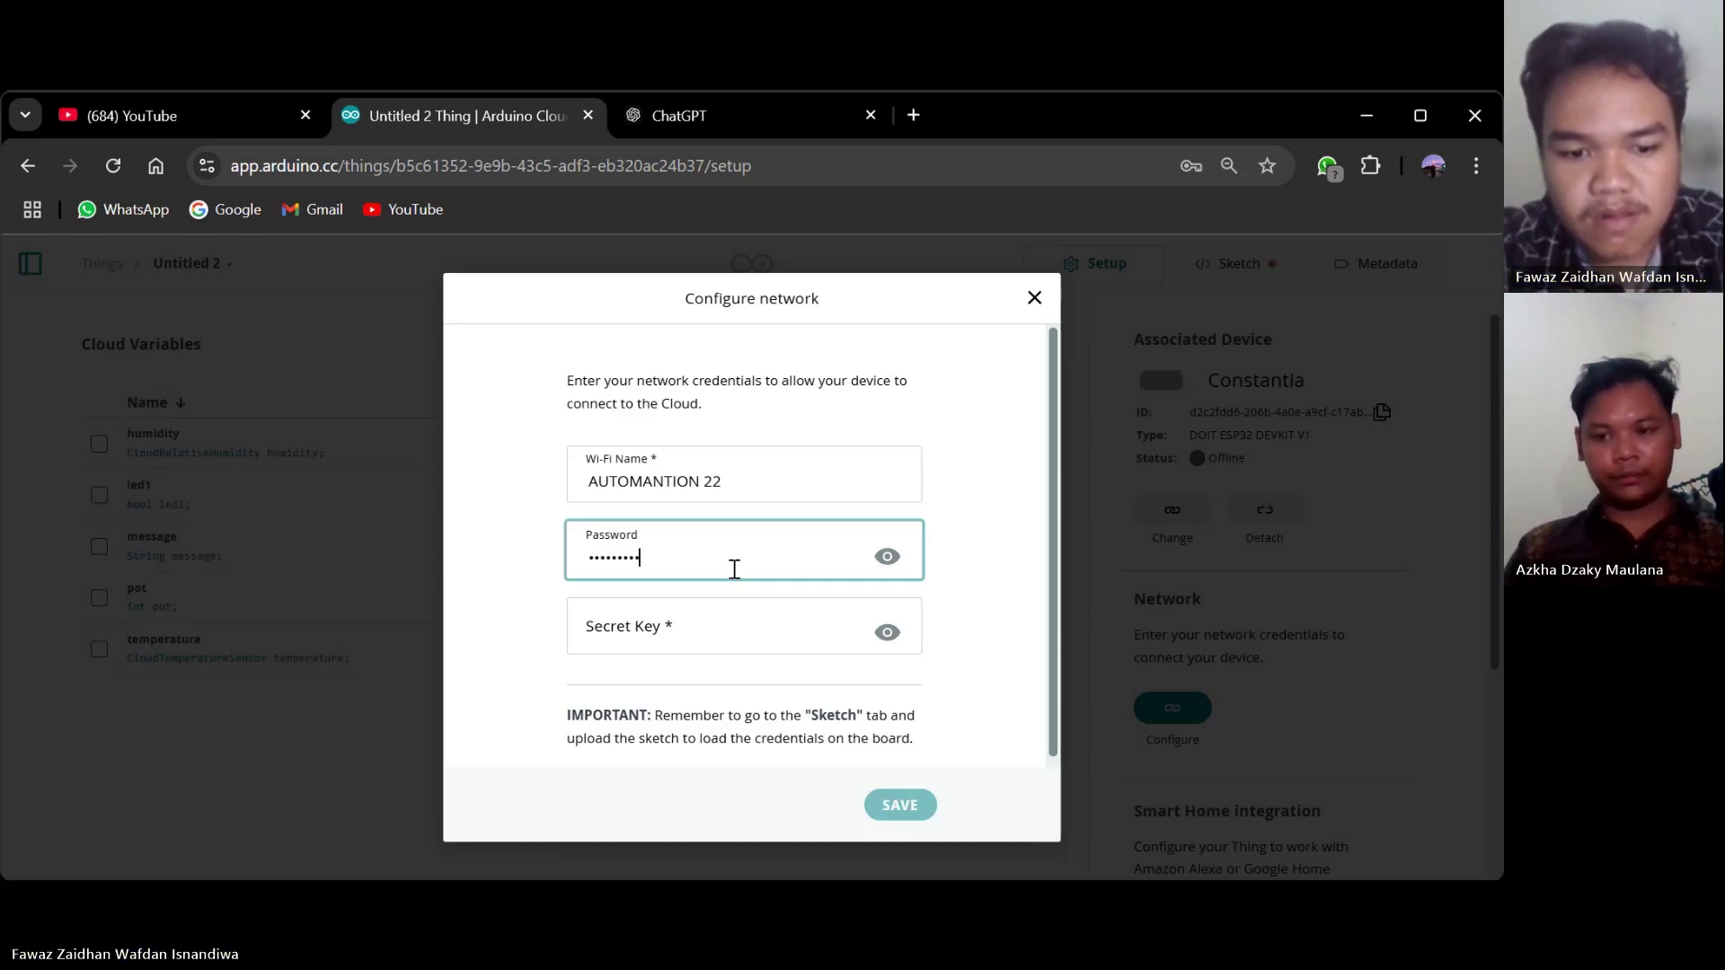
pyautogui.click(707, 615)
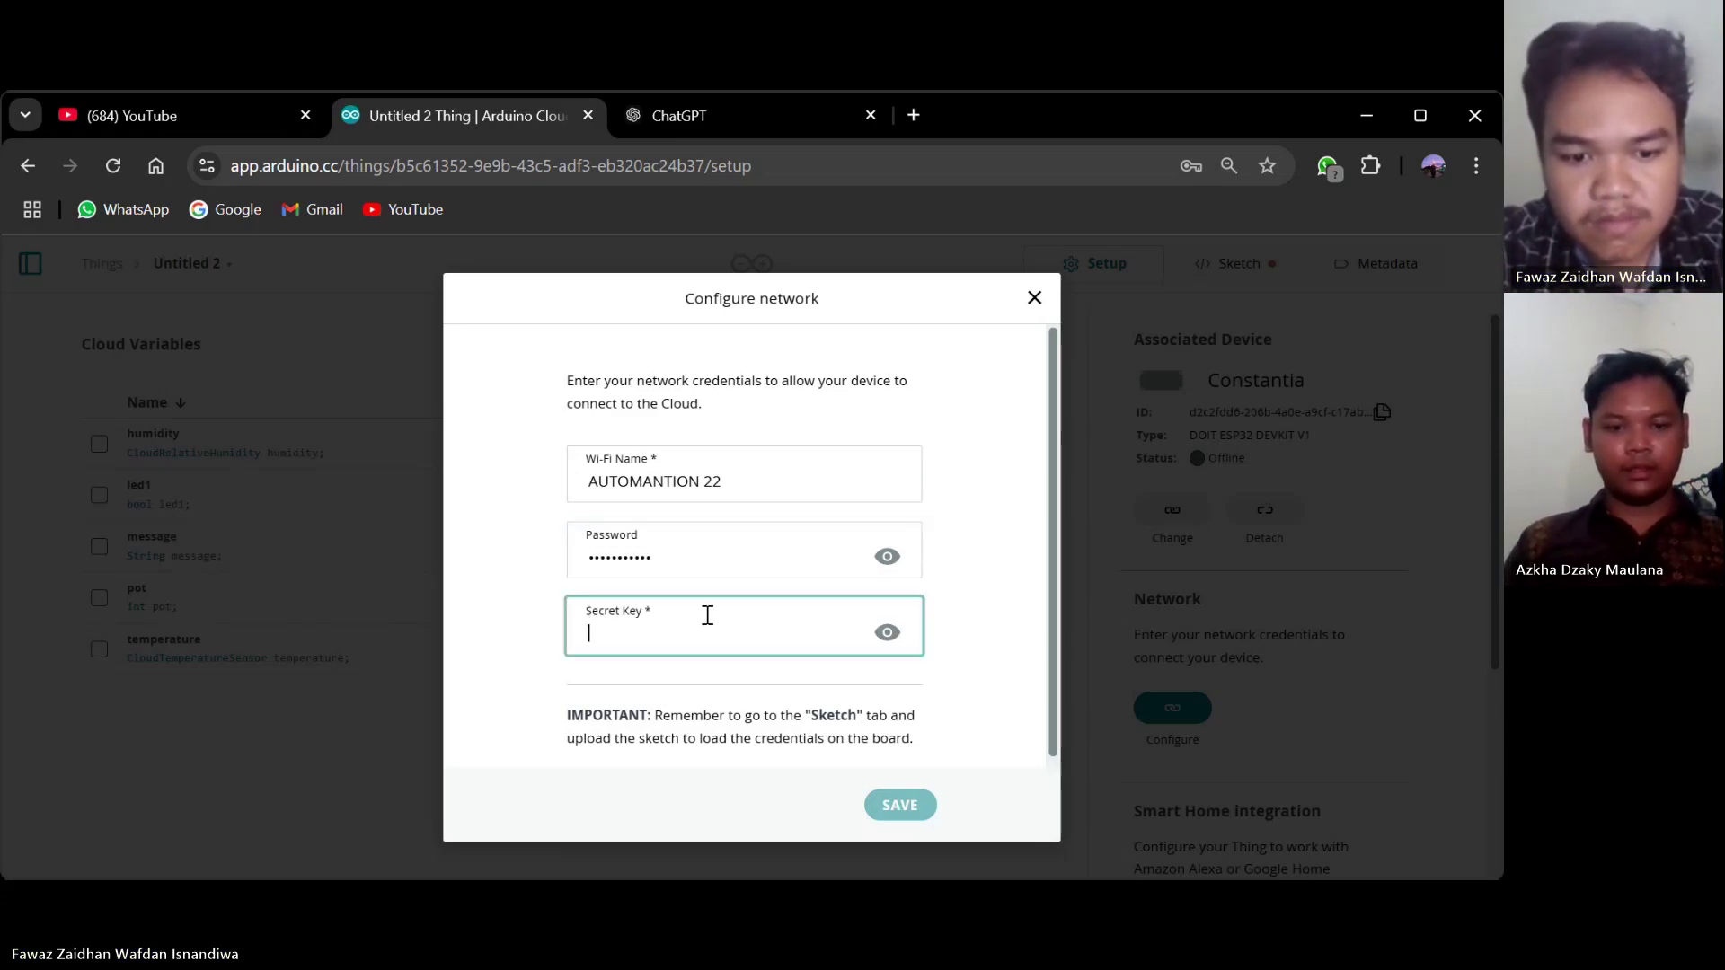
pyautogui.hotkey('ctrl', 'v')
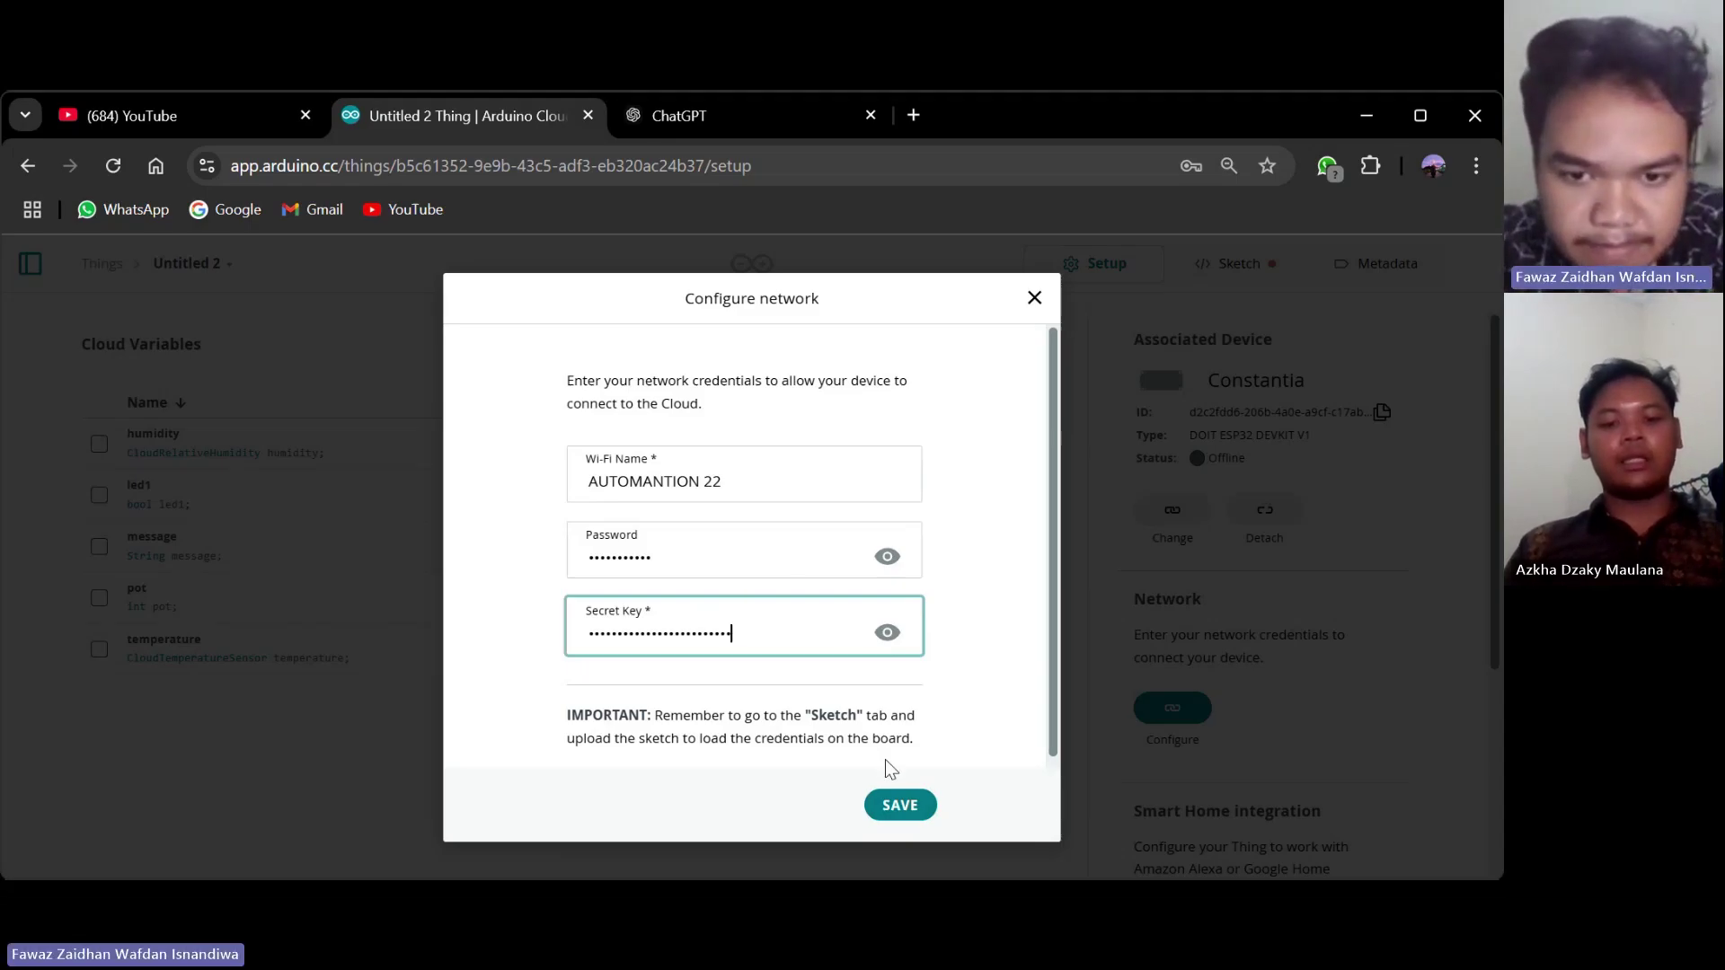
pyautogui.click(891, 807)
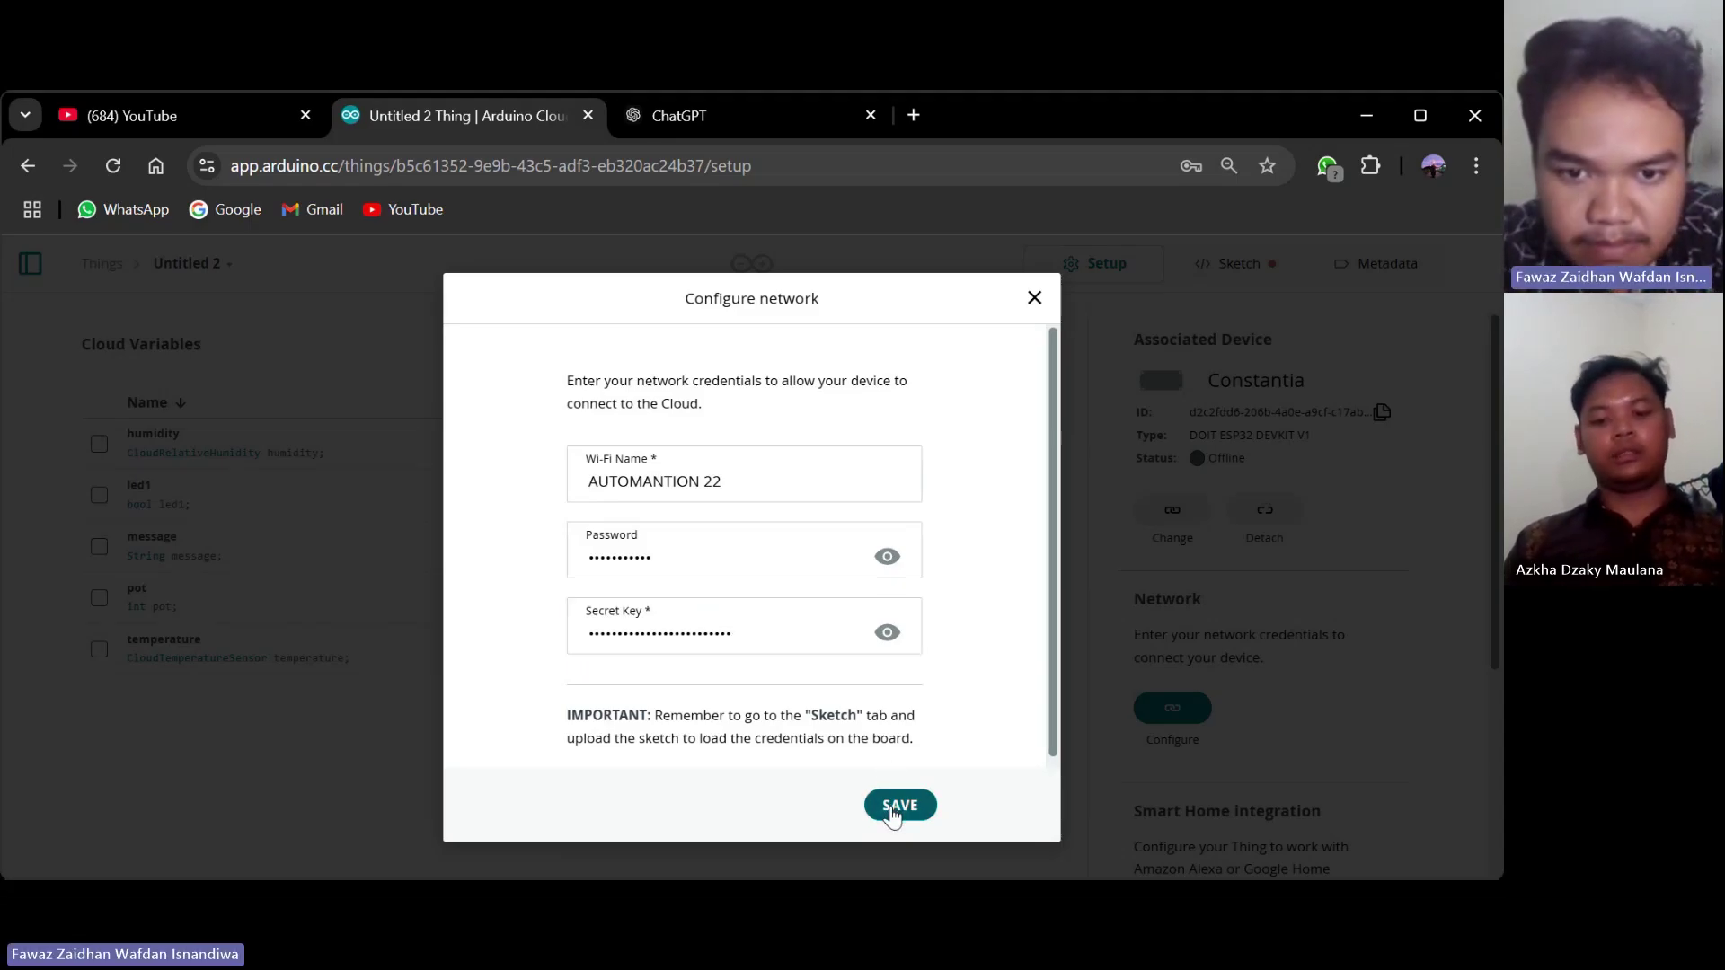
# Open the sketch of the Untitled 2 Thing and shrink the console to enlarge the code editor.
pyautogui.moveTo(1218, 446)
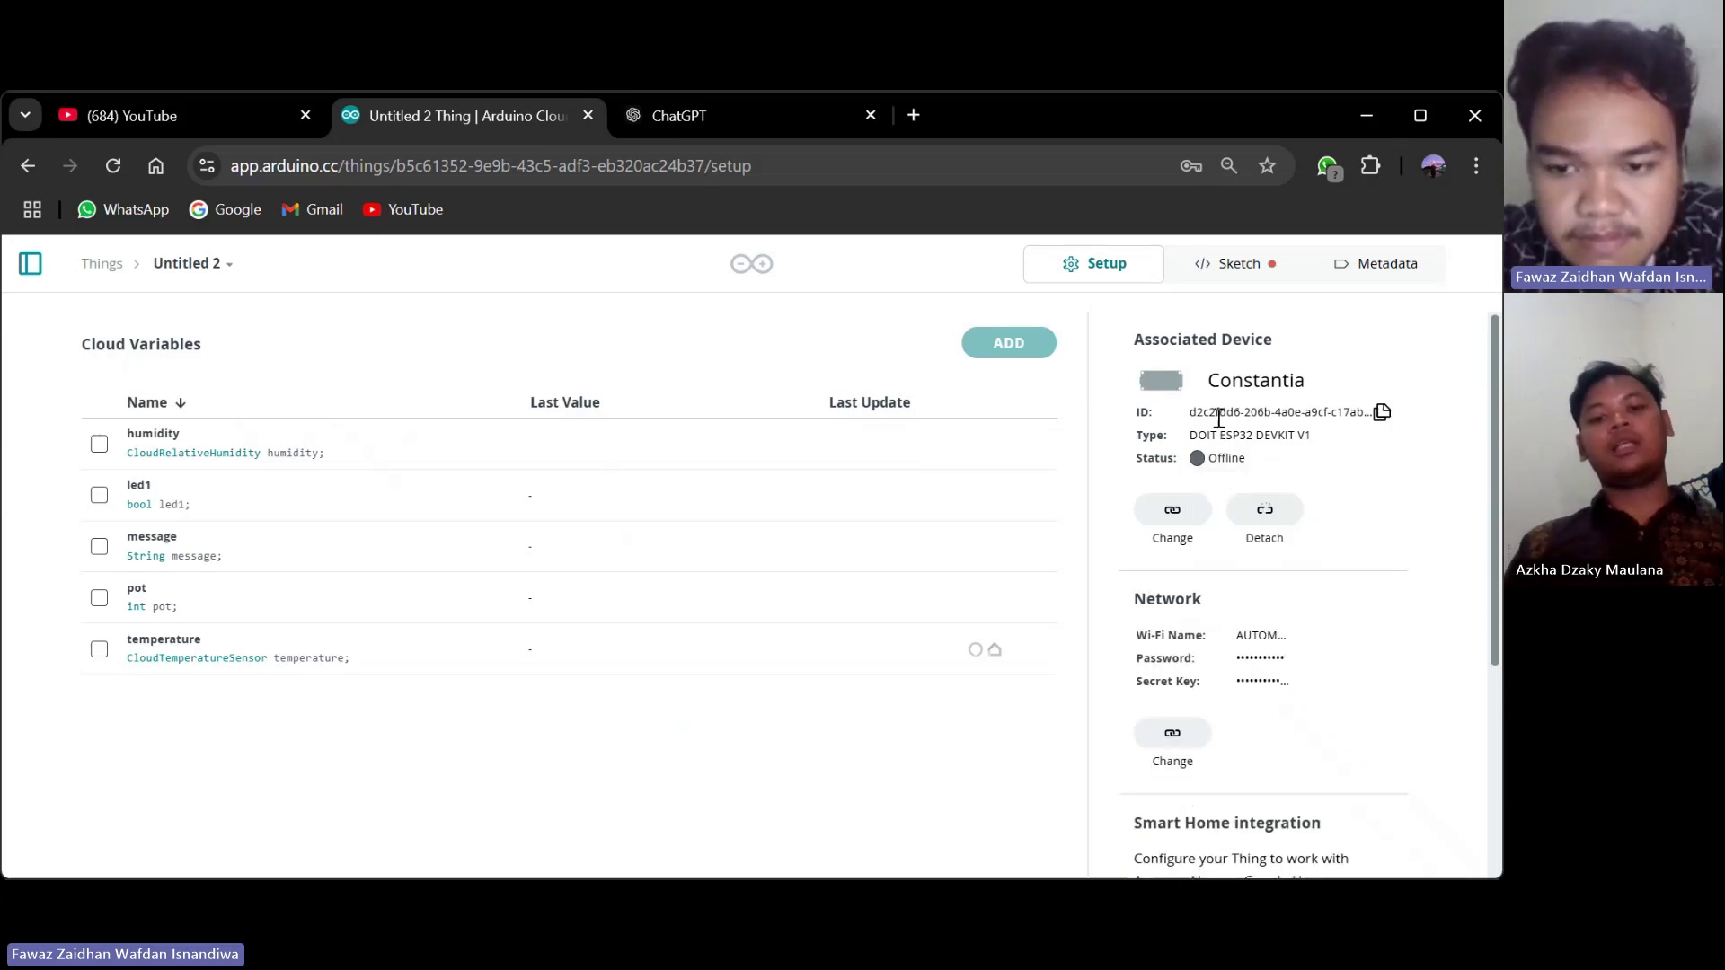
pyautogui.click(1245, 270)
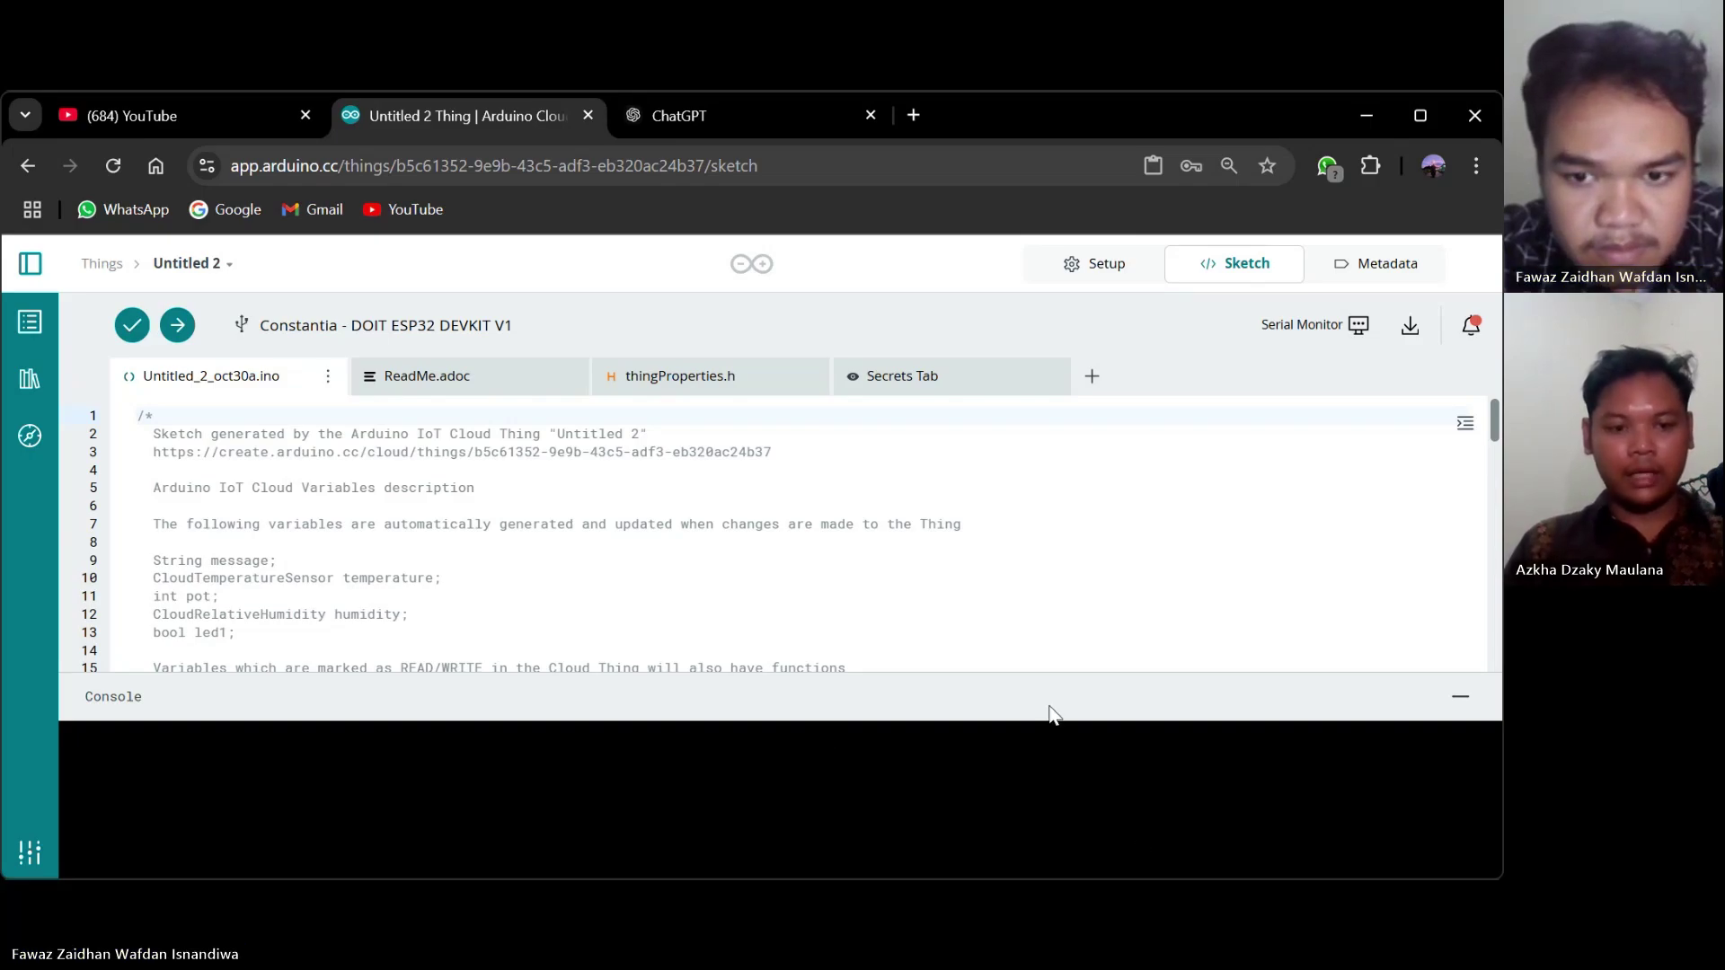
pyautogui.moveTo(1044, 673); pyautogui.dragTo(1040, 794)
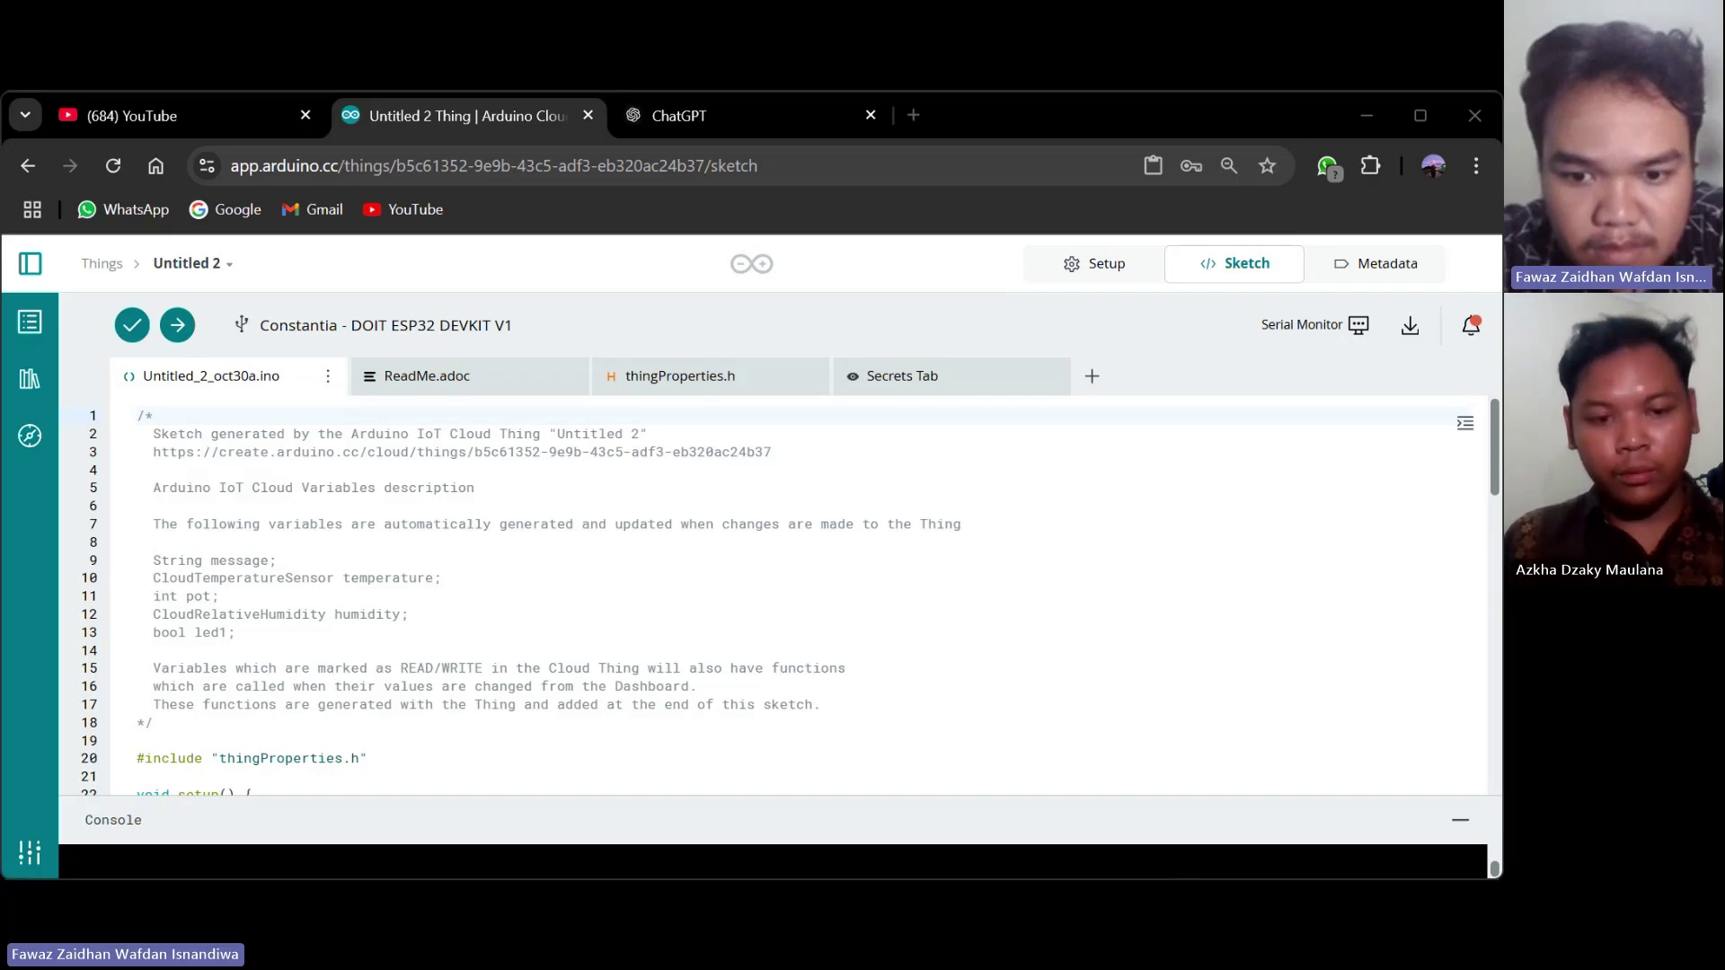
# Replace all code in Untitled_2_oct30a.ino with the copied sketch for the DHT11 sensor, potentiometer and LED.
pyautogui.click(707, 585)
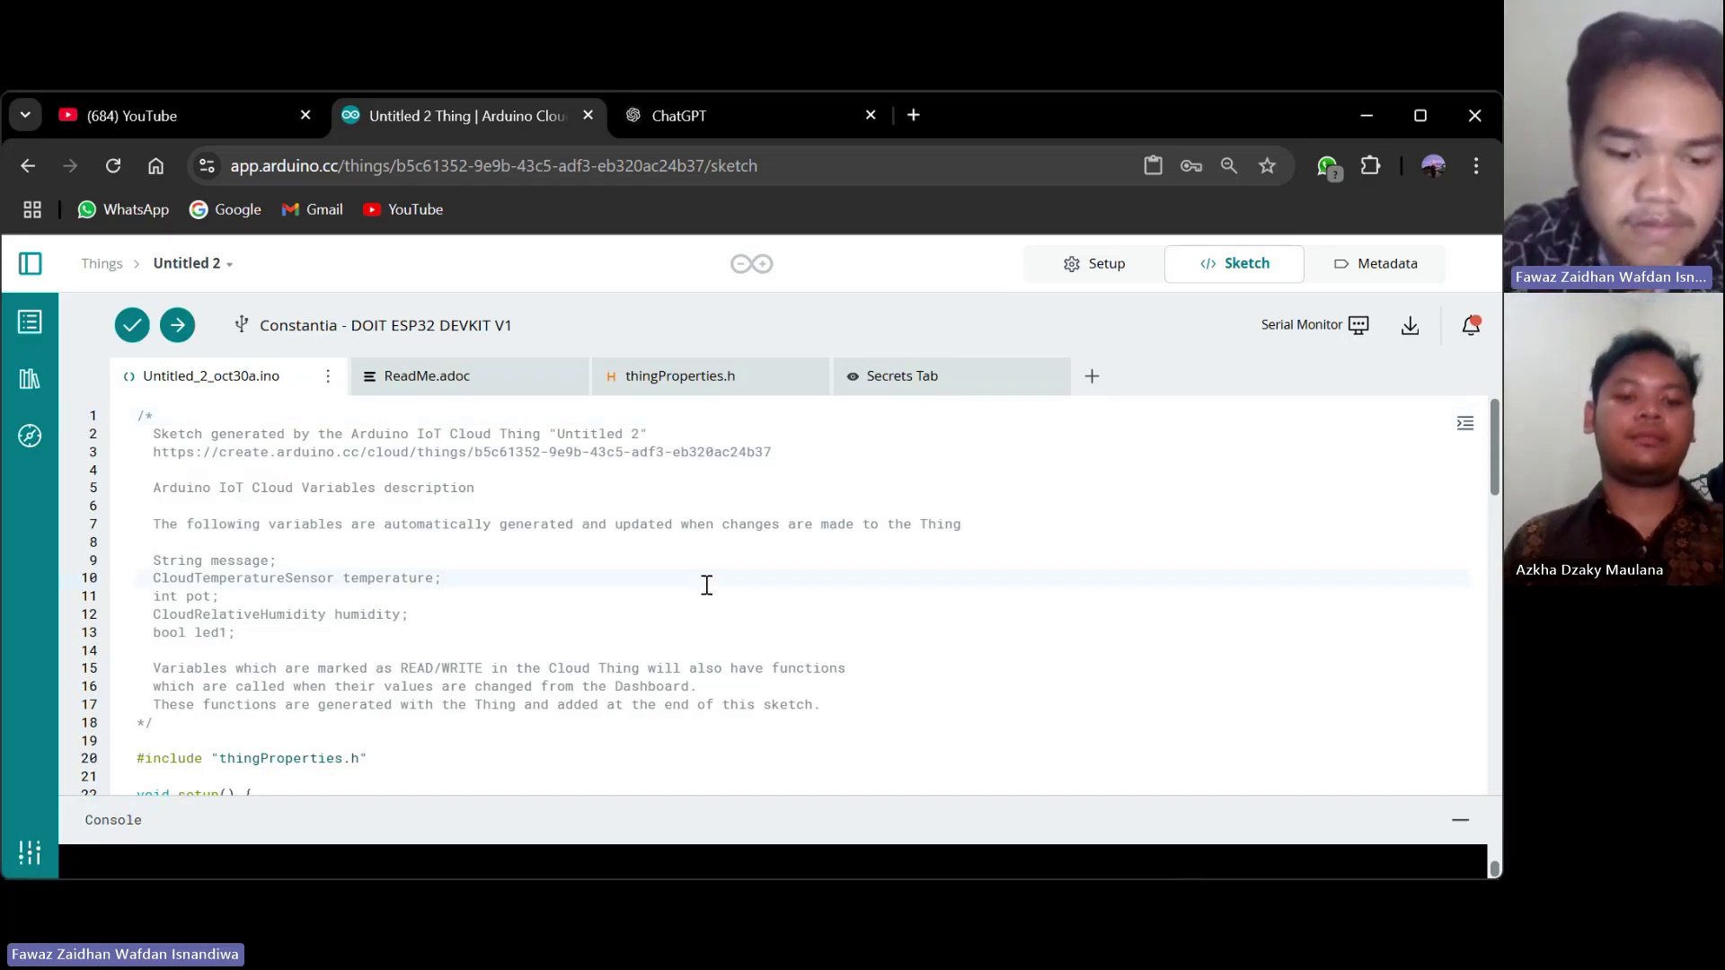
pyautogui.hotkey('ctrl', 'a')
pyautogui.press('BackSpace')
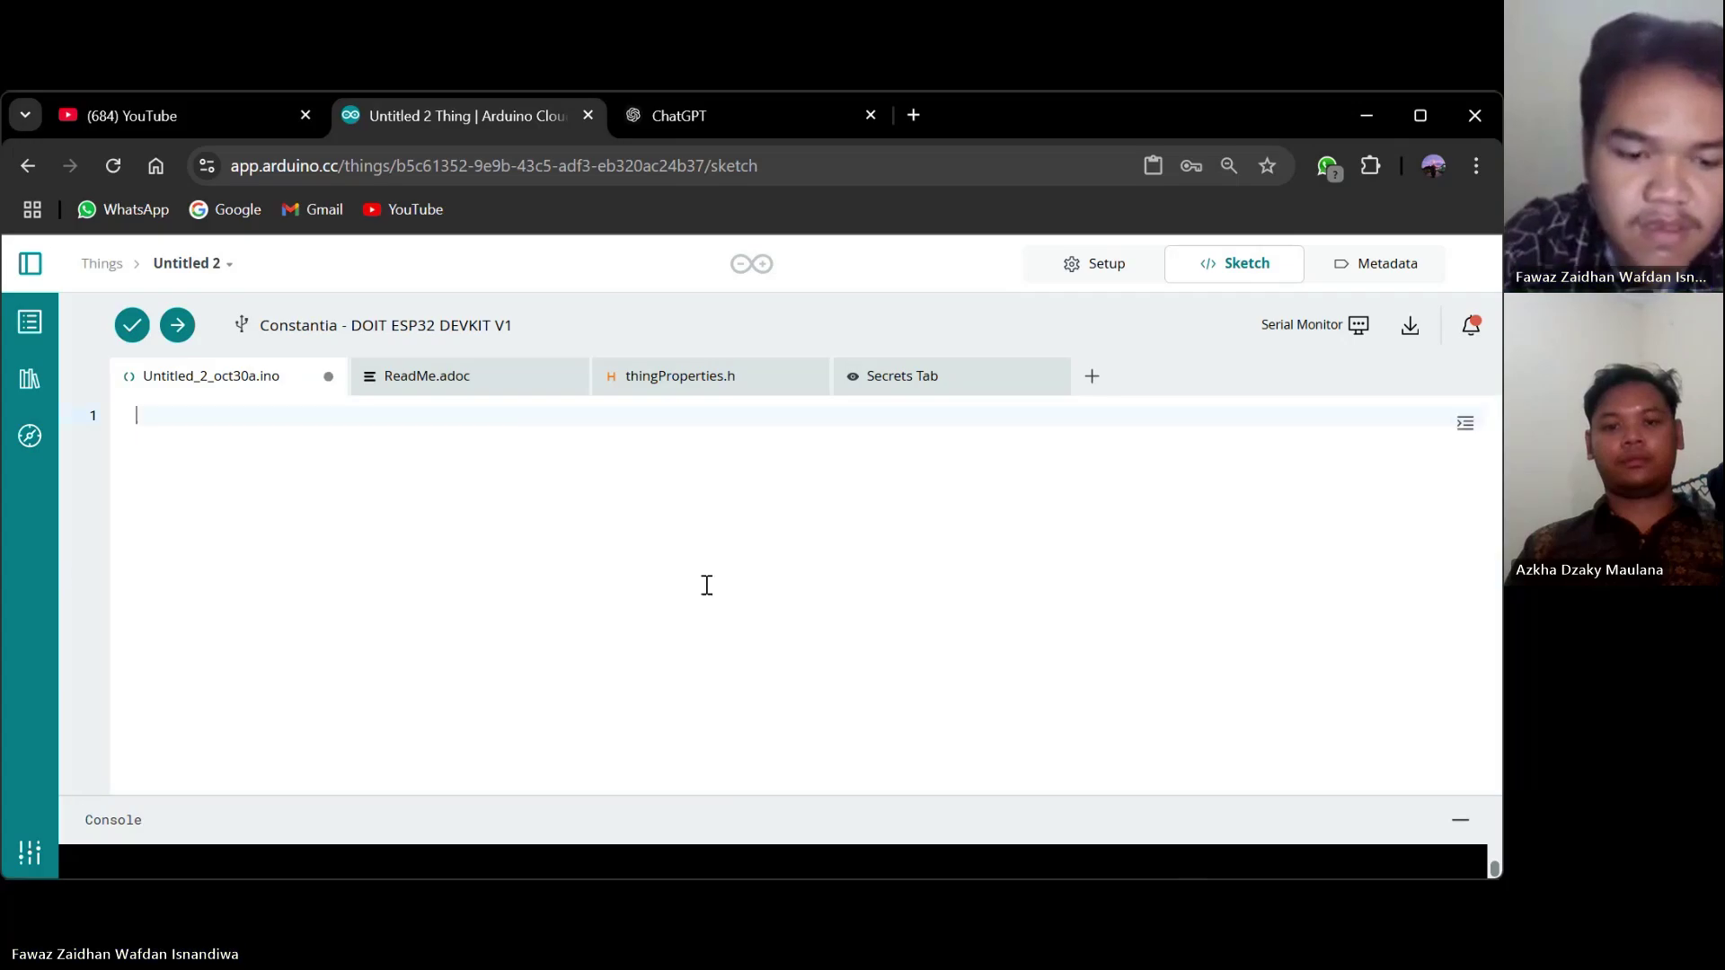
pyautogui.hotkey('ctrl', 'v')
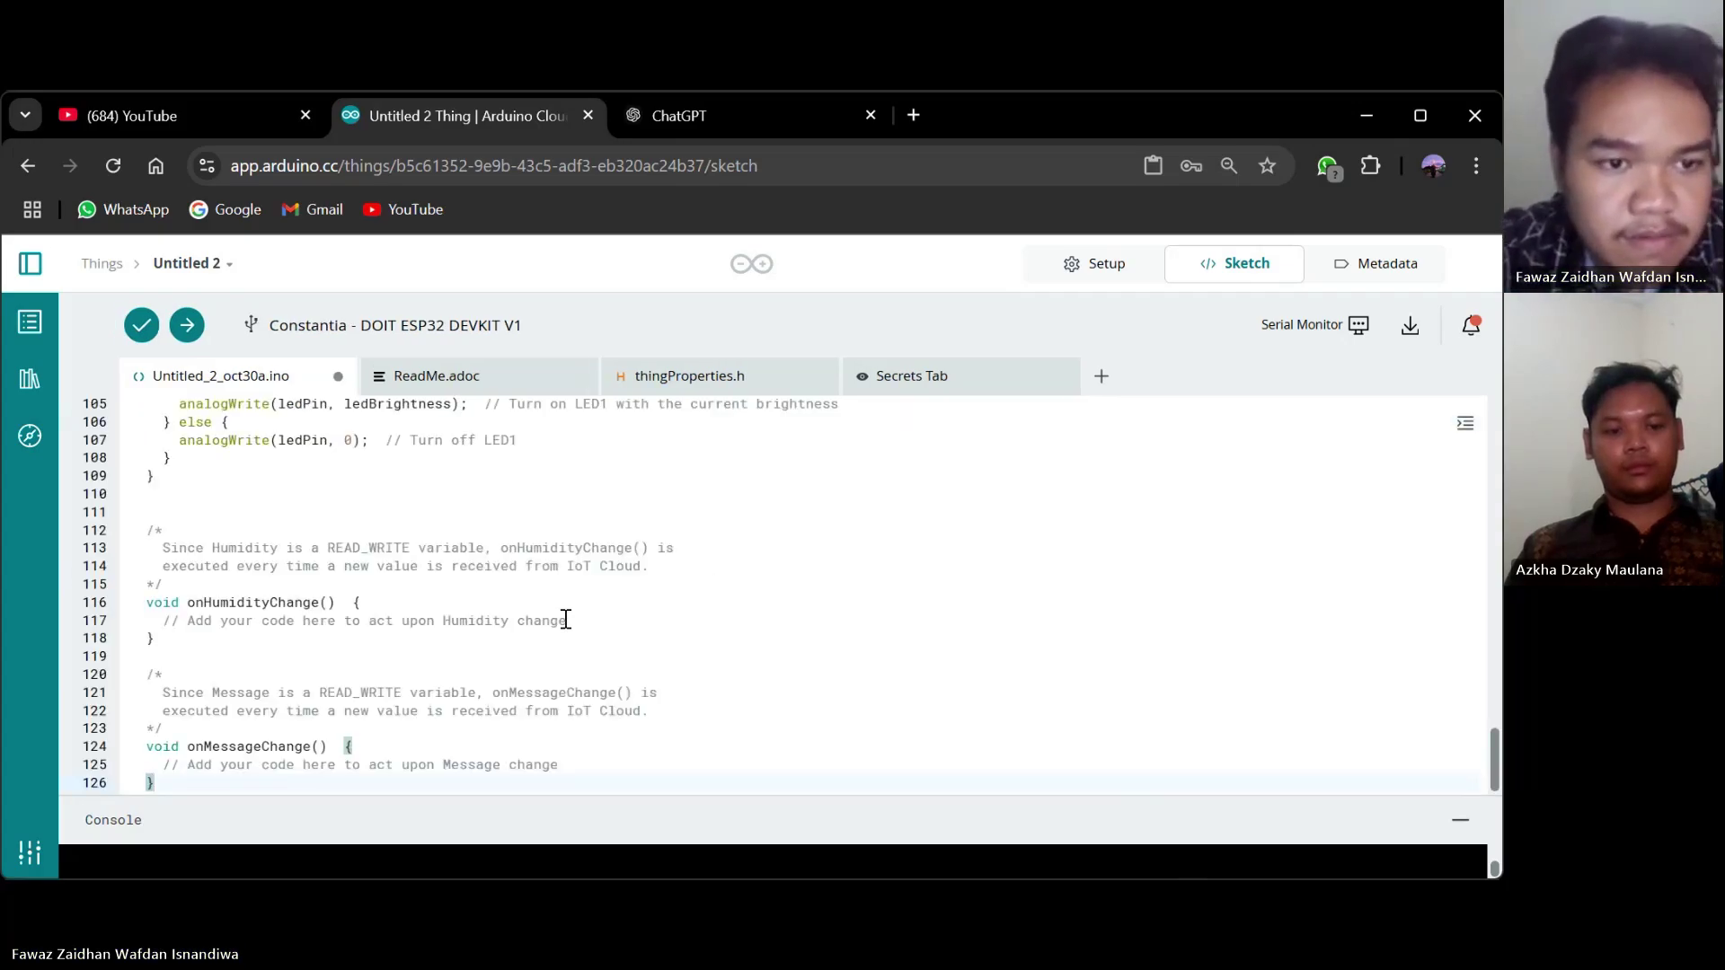
# Review the pasted sketch from the variable-change functions back through loop and setup to the pin definitions.
pyautogui.scroll(3, 423, 593)
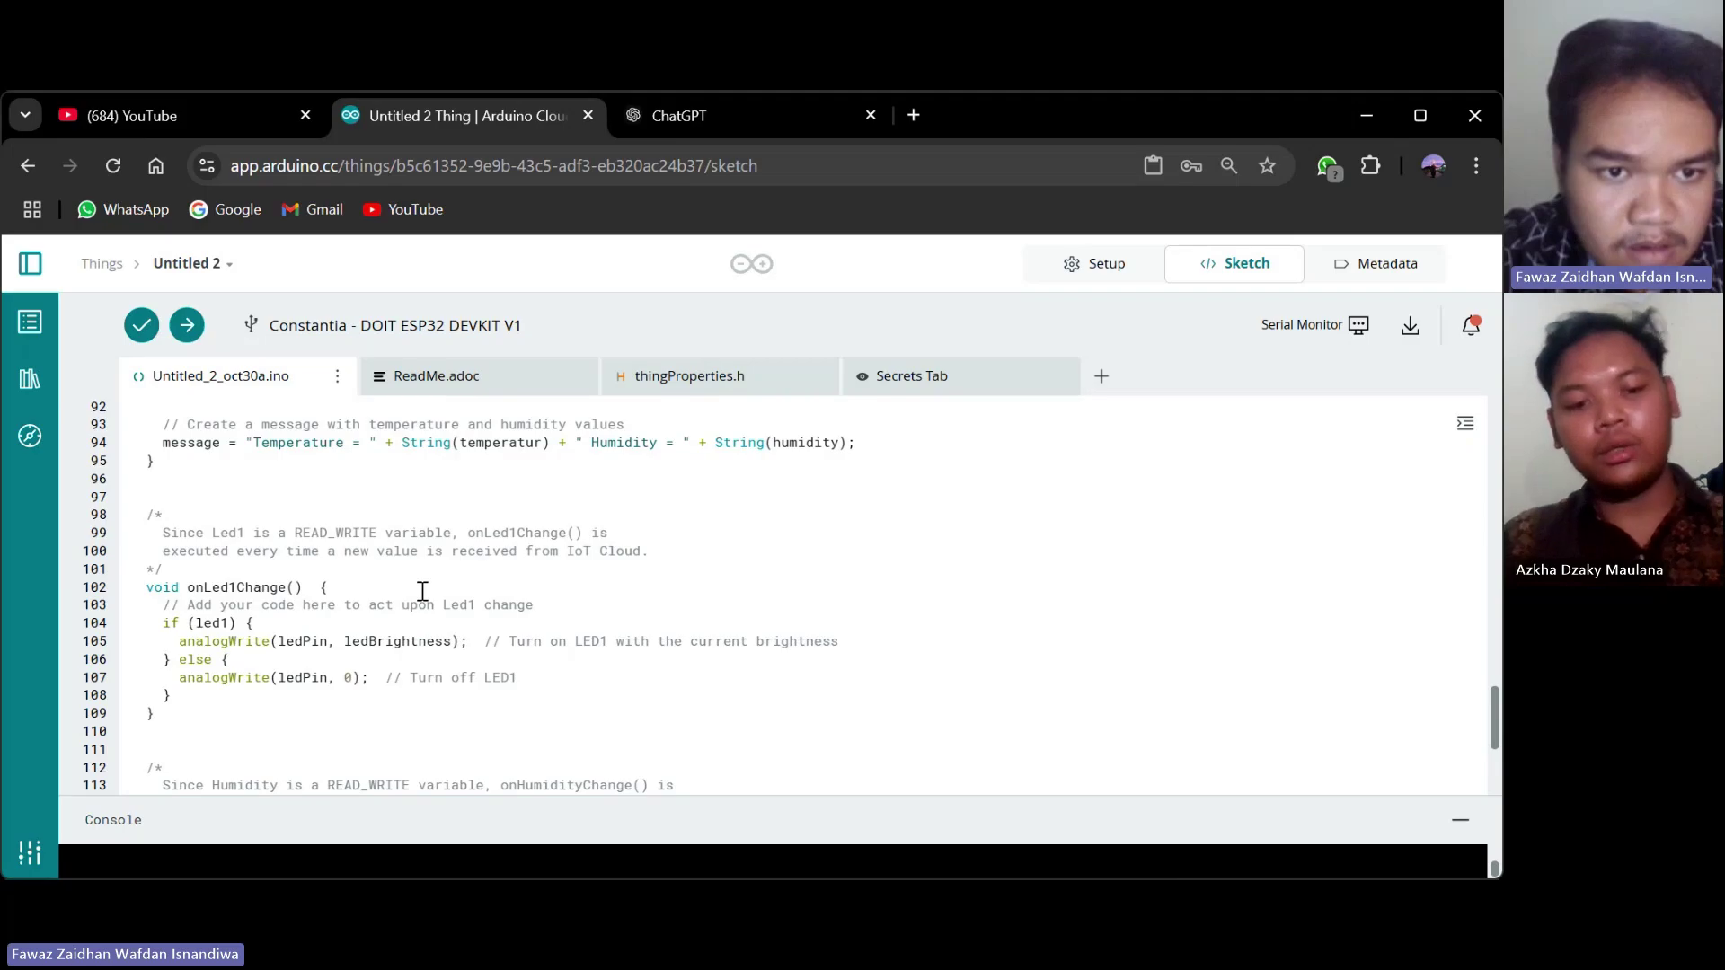
pyautogui.scroll(5, 422, 591)
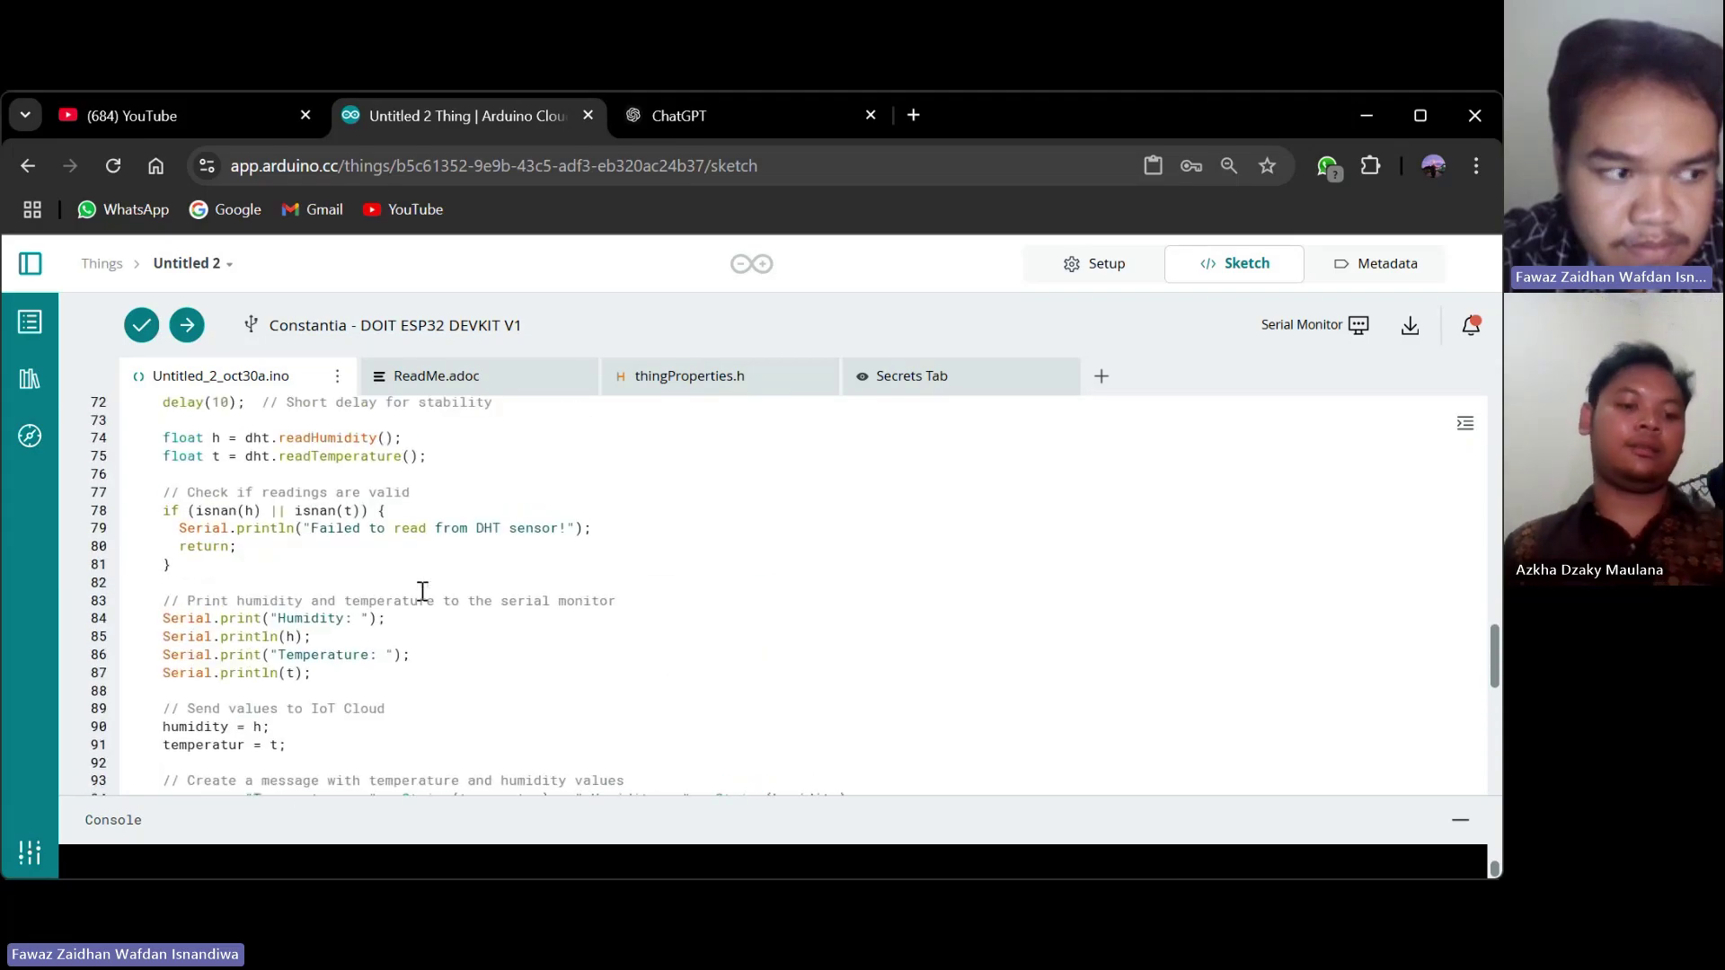
pyautogui.scroll(7, 422, 591)
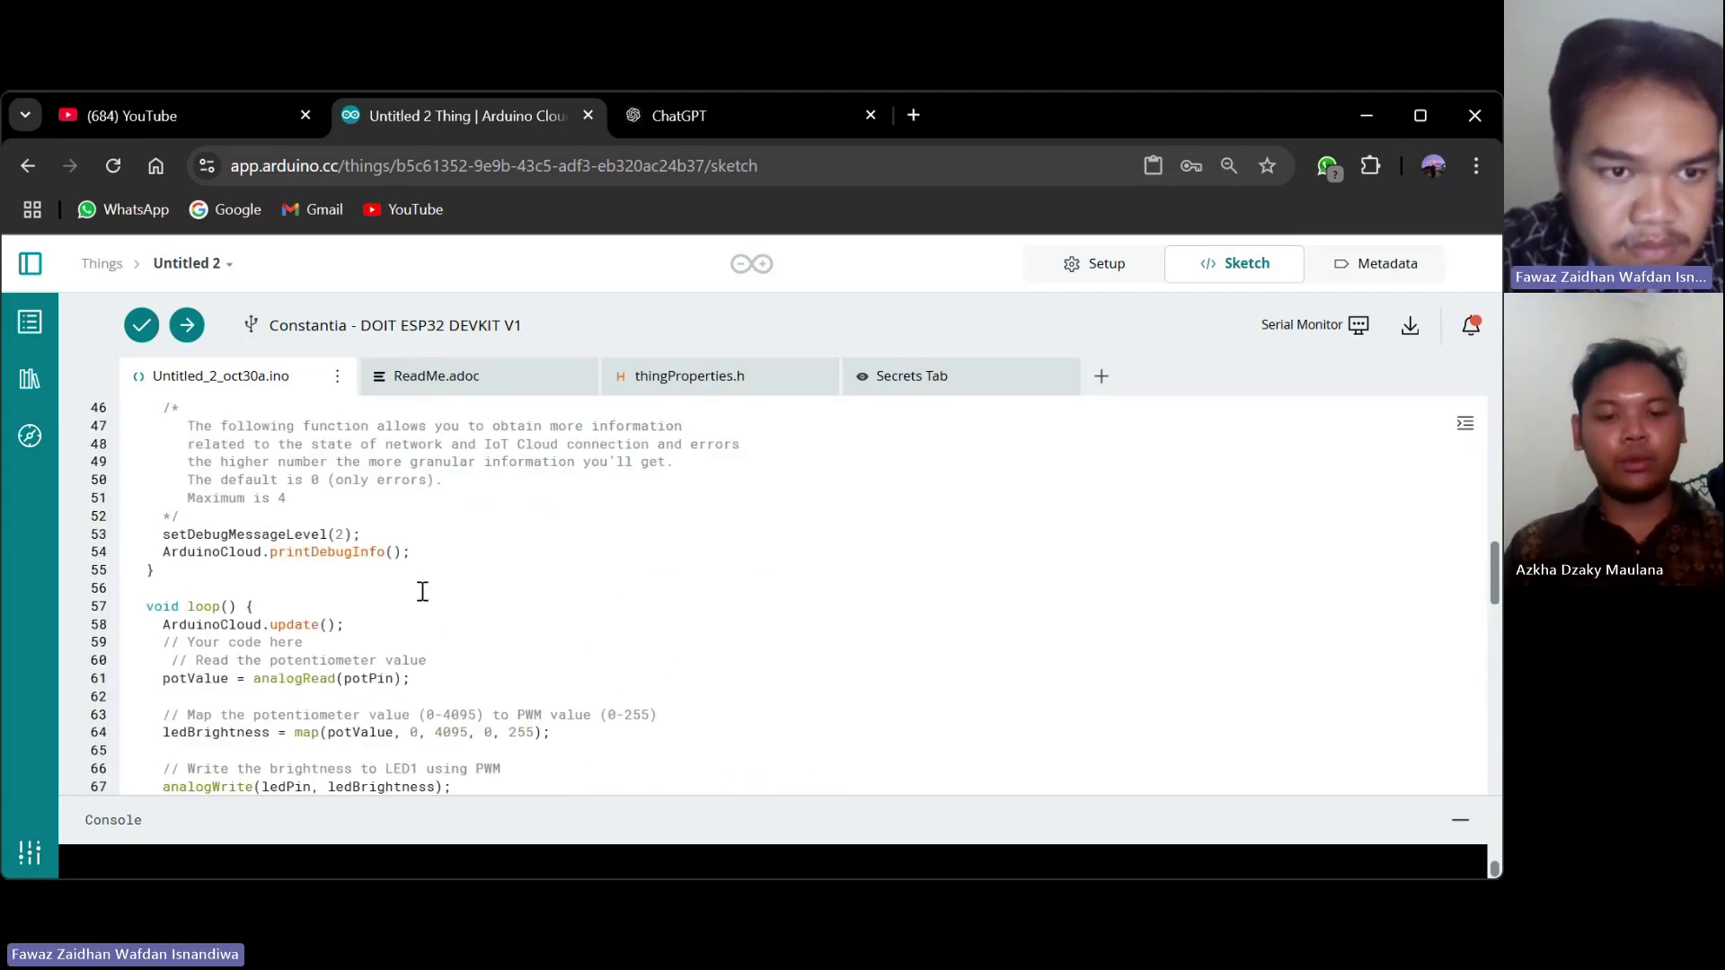
pyautogui.scroll(2, 423, 591)
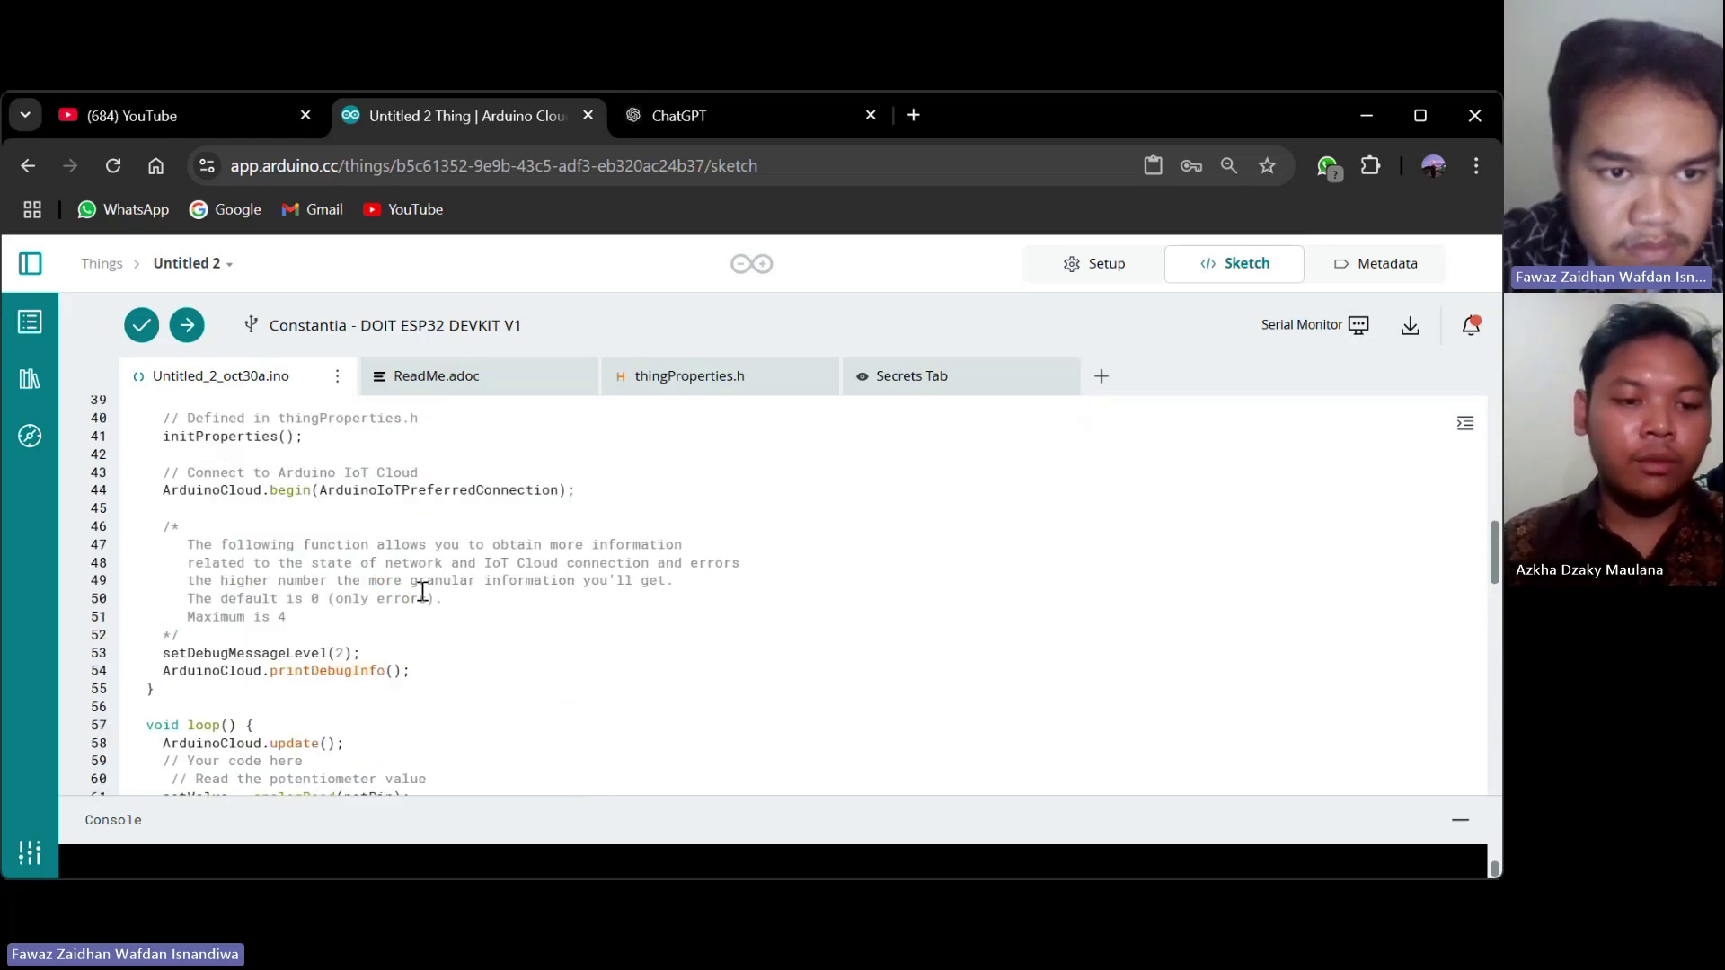
pyautogui.scroll(7, 422, 591)
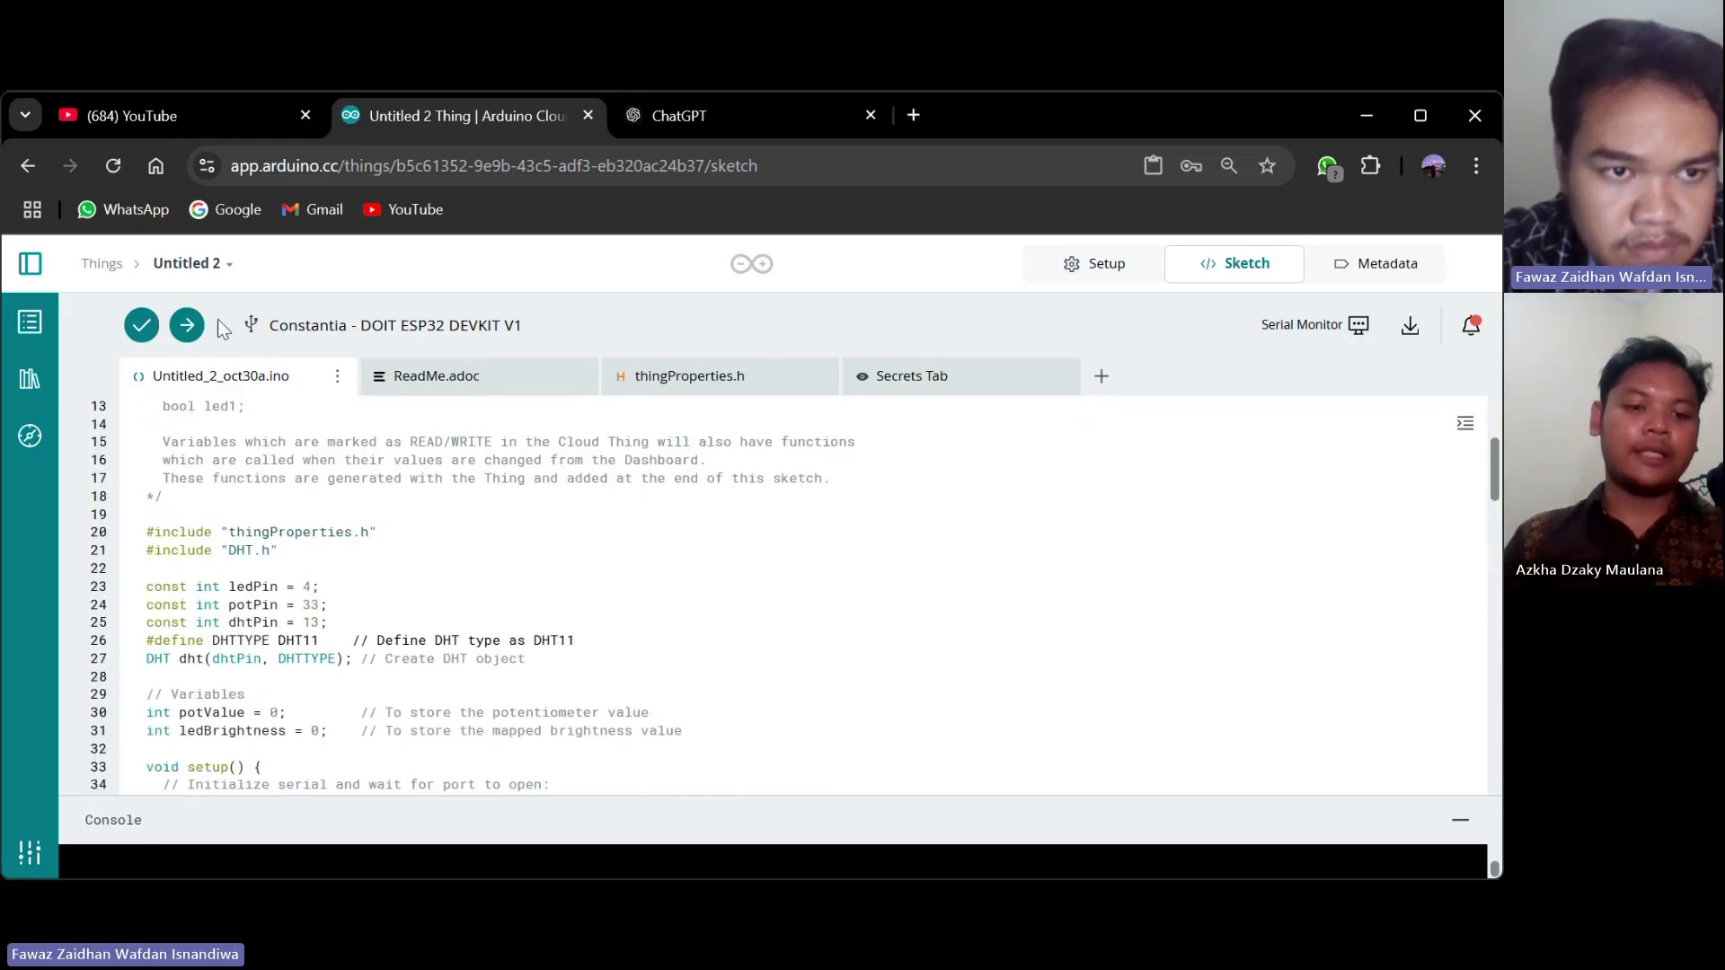